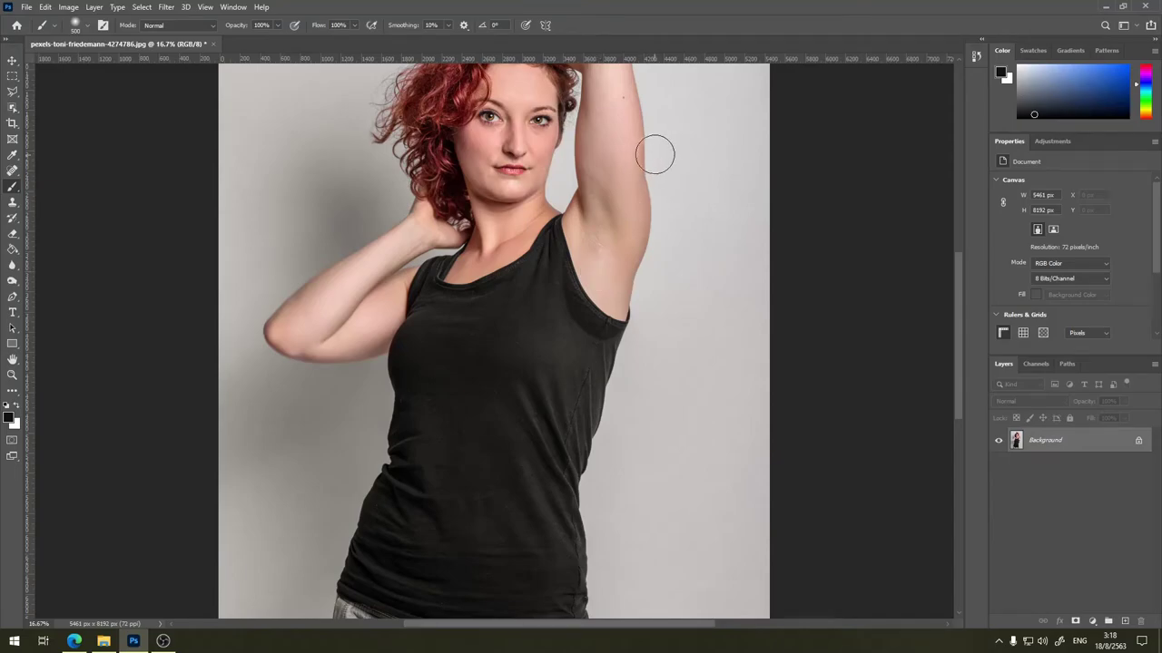
Frame the torso in view and add a new empty layer above the photo.
{"action": "key", "text": "ctrl+minus"}
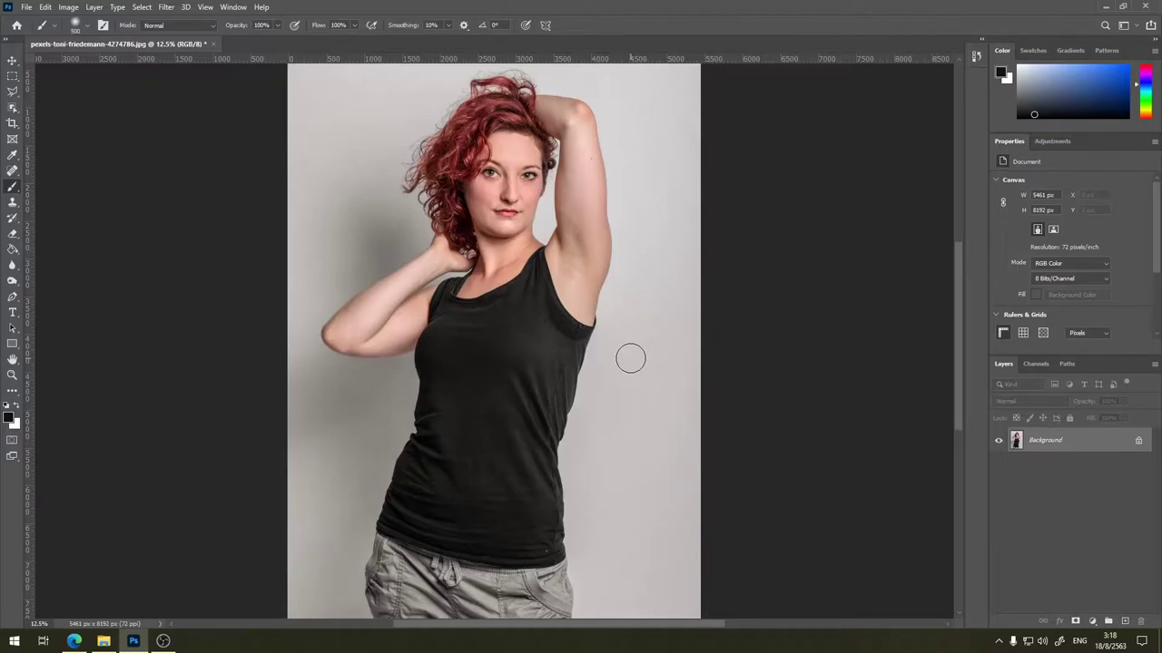
{"action": "key", "text": "ctrl+minus"}
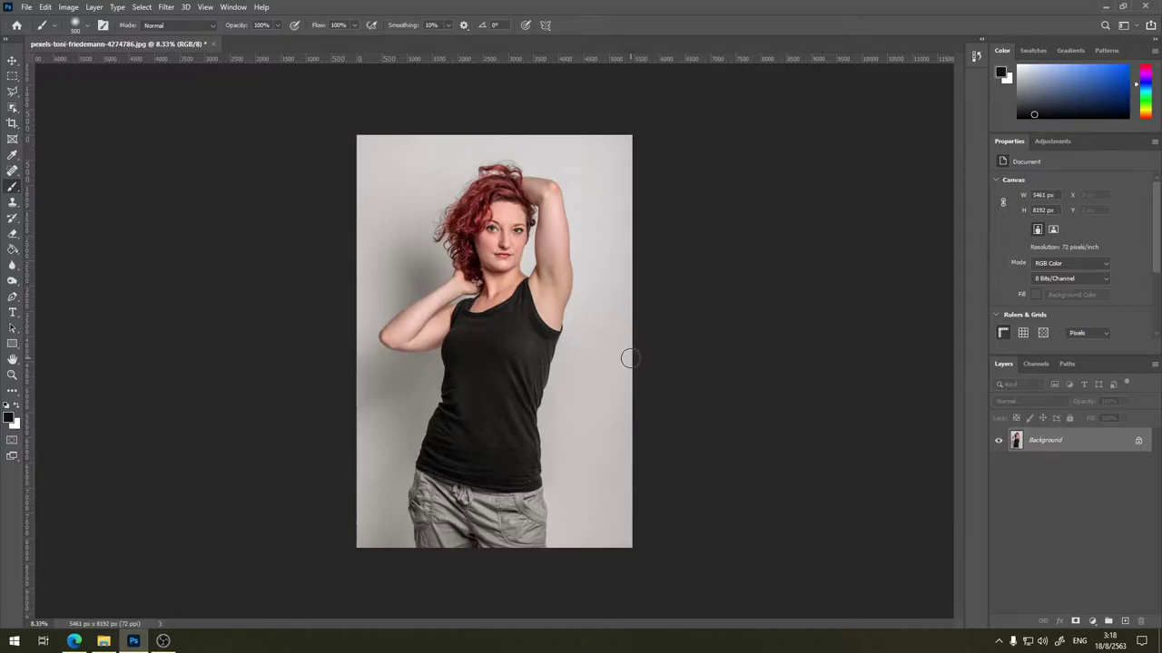
{"action": "key", "text": "ctrl+plus"}
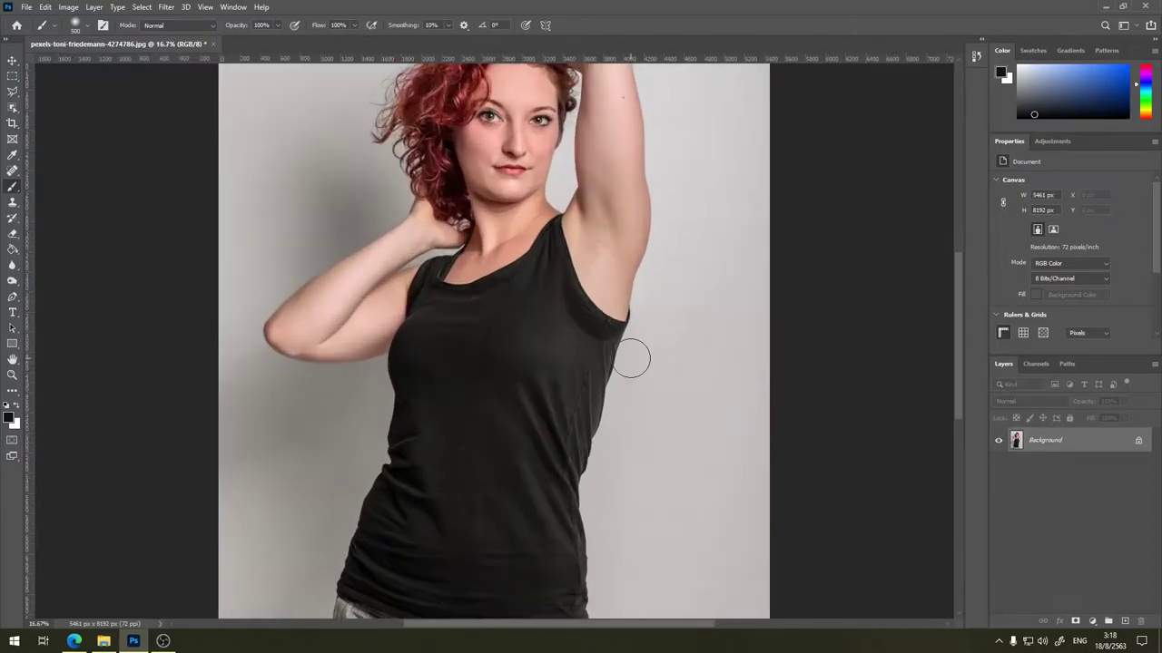
{"action": "key", "text": "ctrl+plus"}
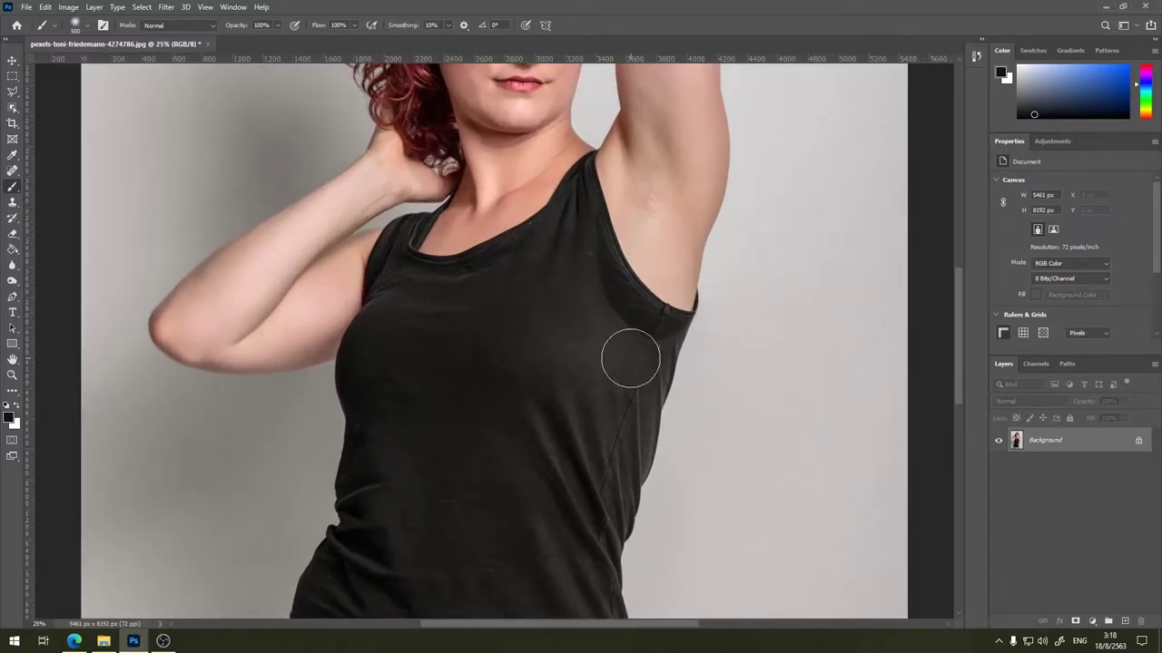
{"action": "left_click_drag", "start_coordinate": [630, 366], "coordinate": [544, 270]}
{"action": "scroll", "coordinate": [607, 341], "scroll_direction": "down", "scroll_amount": 2}
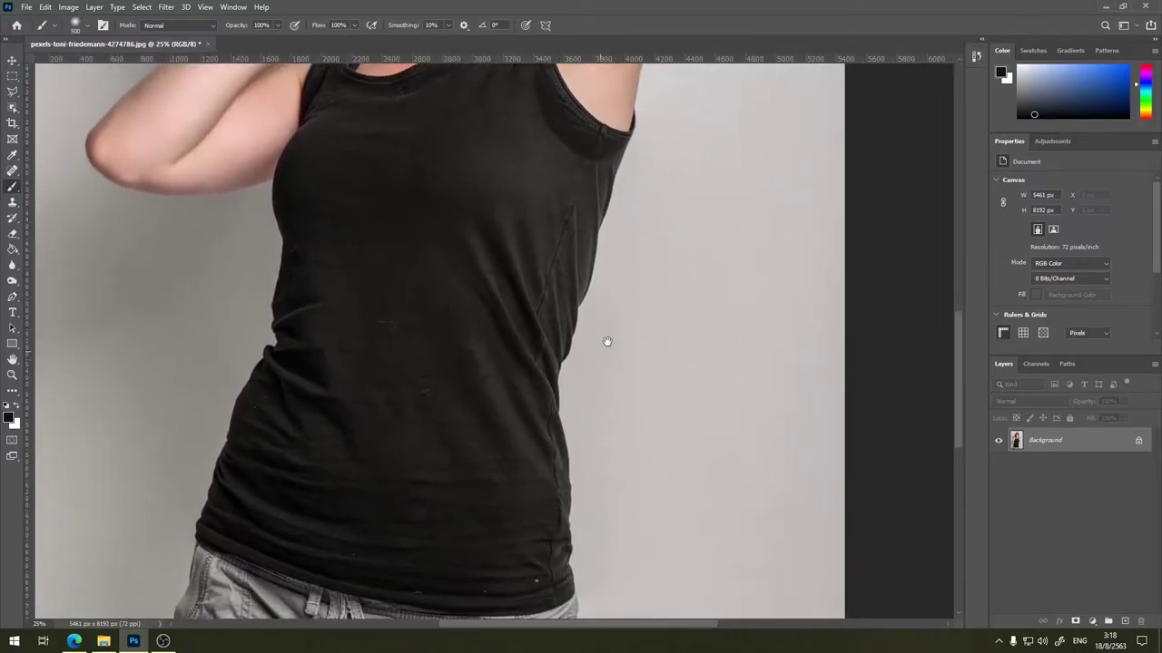
{"action": "left_click_drag", "start_coordinate": [607, 342], "coordinate": [631, 278]}
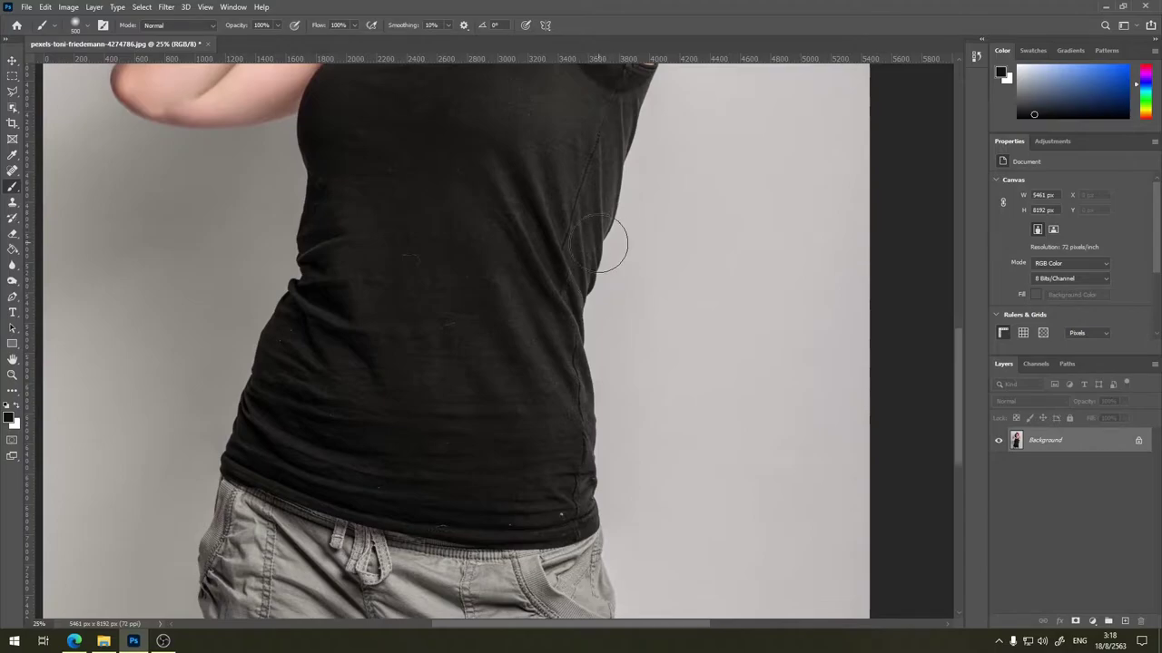
{"action": "left_click_drag", "start_coordinate": [350, 190], "coordinate": [437, 238]}
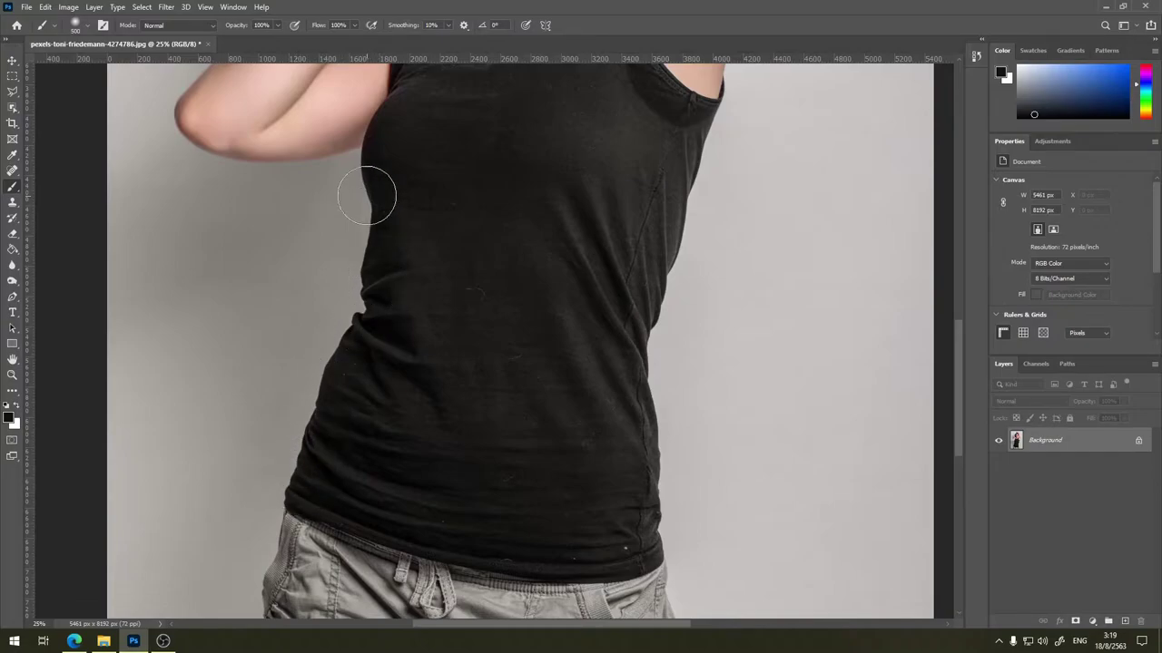
{"action": "left_click_drag", "start_coordinate": [480, 164], "coordinate": [523, 384]}
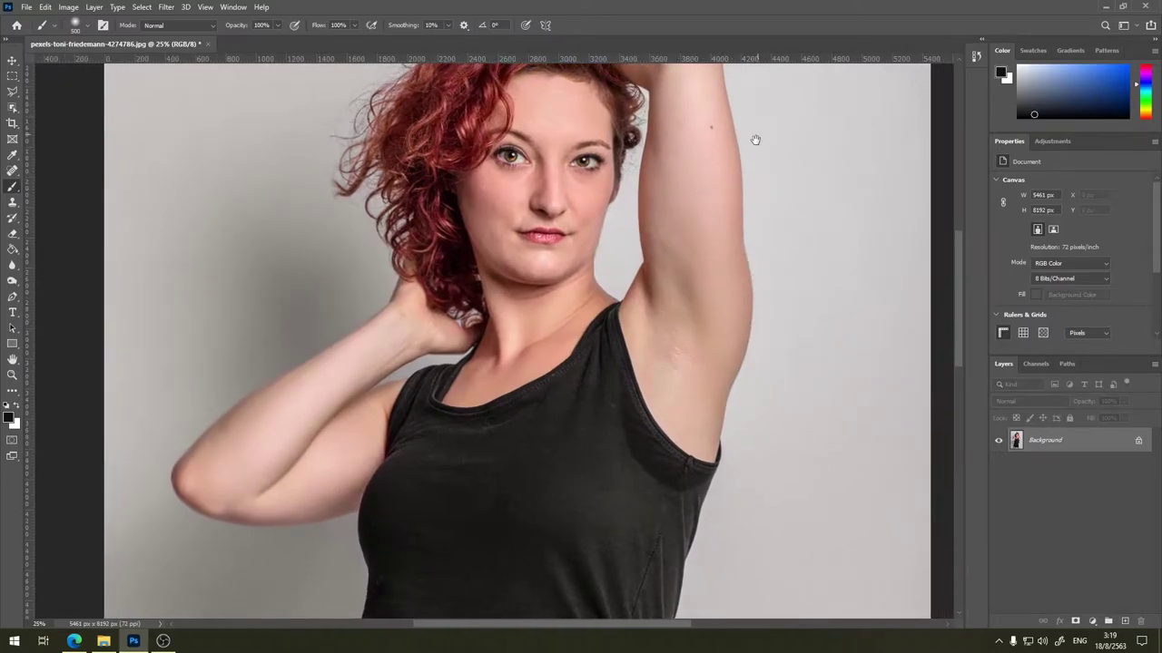
{"action": "mouse_move", "coordinate": [755, 140]}
{"action": "left_mouse_down"}
{"action": "mouse_move", "coordinate": [732, 275]}
{"action": "mouse_move", "coordinate": [662, 254]}
{"action": "left_mouse_up"}
{"action": "mouse_move", "coordinate": [591, 190]}
{"action": "left_mouse_down"}
{"action": "mouse_move", "coordinate": [731, 288]}
{"action": "mouse_move", "coordinate": [738, 278]}
{"action": "left_mouse_up"}
{"action": "left_click_drag", "start_coordinate": [679, 311], "coordinate": [671, 233]}
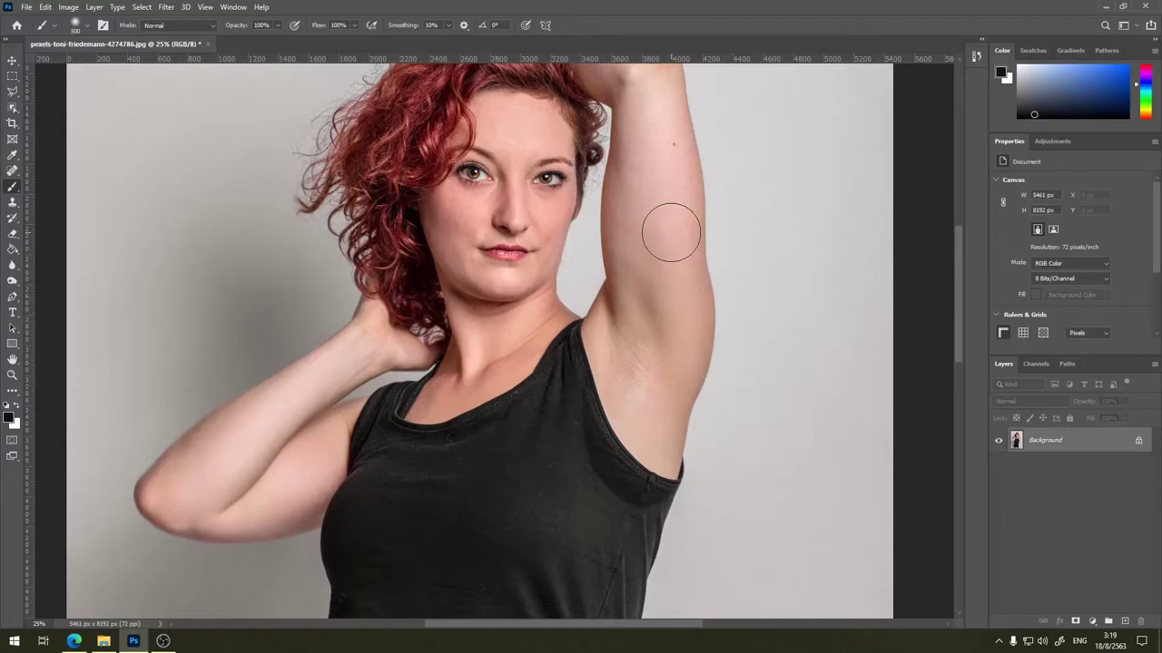
{"action": "mouse_move", "coordinate": [643, 407]}
{"action": "left_mouse_down"}
{"action": "mouse_move", "coordinate": [675, 164]}
{"action": "mouse_move", "coordinate": [698, 154]}
{"action": "left_mouse_up"}
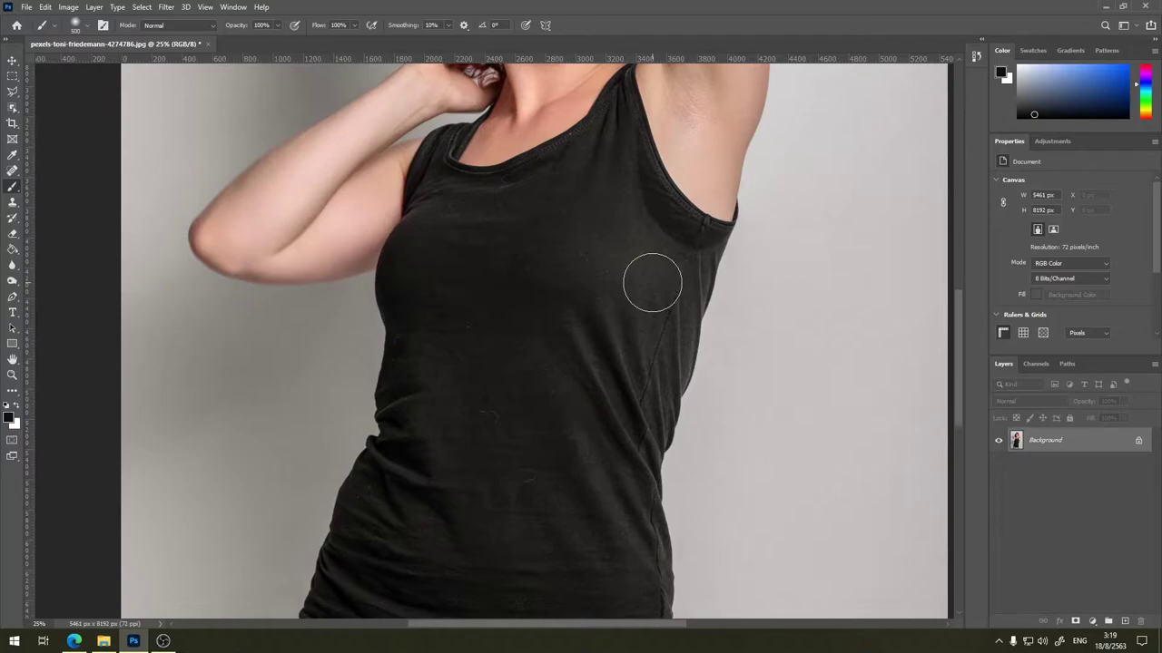
{"action": "scroll", "coordinate": [651, 283], "scroll_direction": "down", "scroll_amount": 2}
{"action": "scroll", "coordinate": [652, 282], "scroll_direction": "down", "scroll_amount": 2}
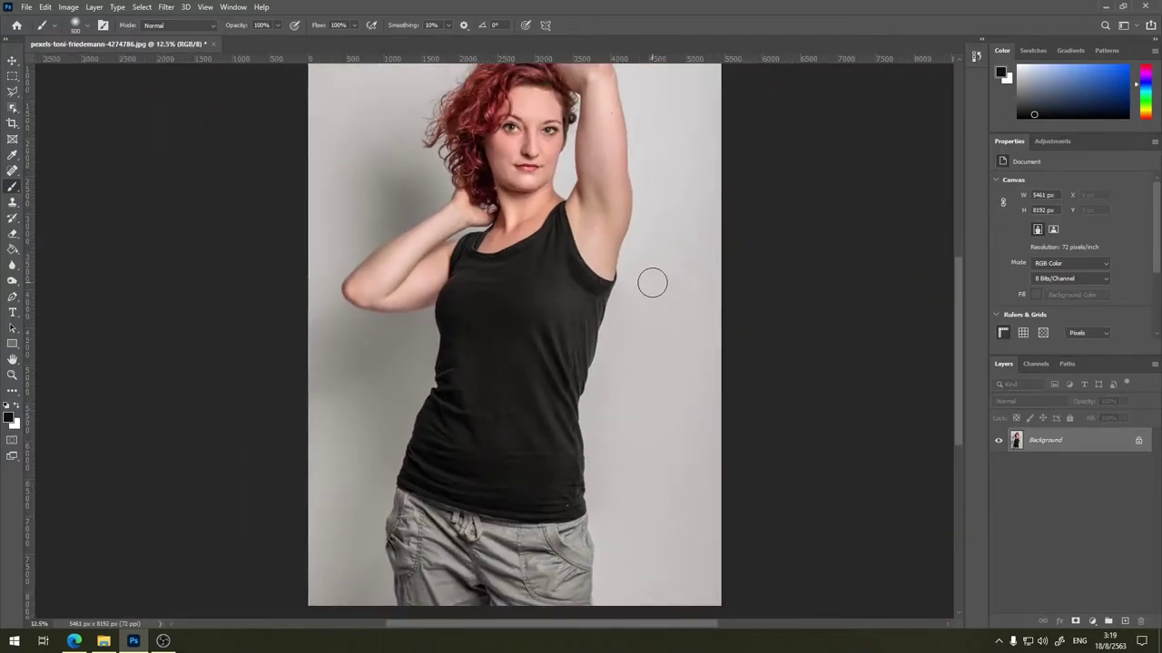
{"action": "left_click", "coordinate": [1123, 622]}
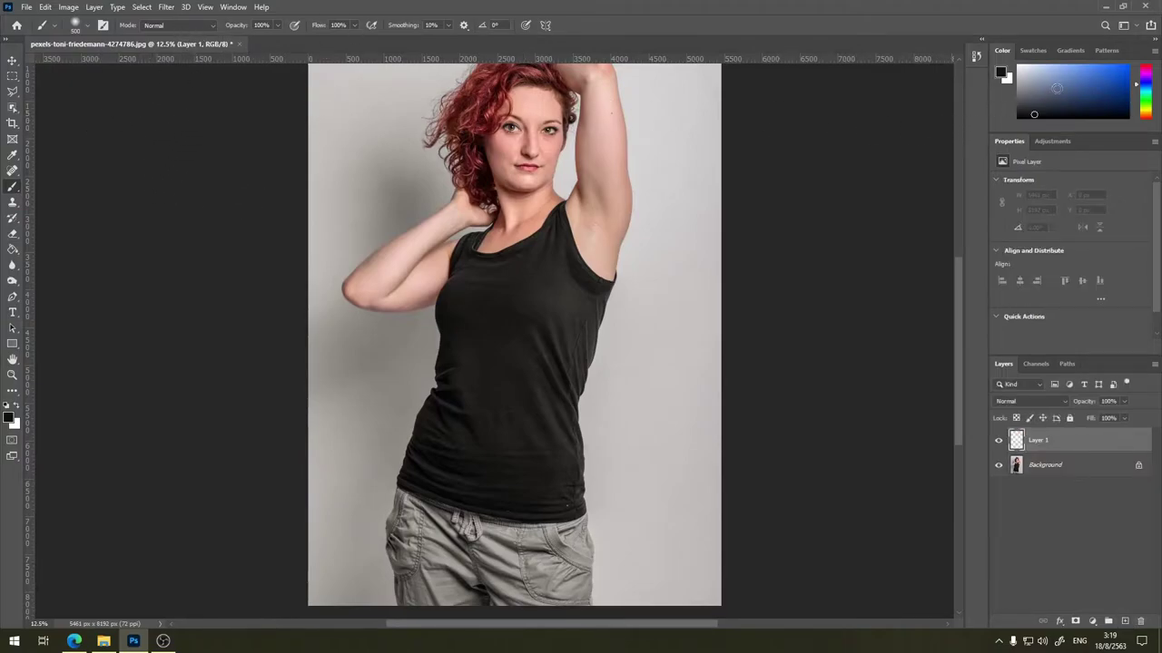
Set the paint colour to bright red and pick a small Hard Round Pressure Size brush.
{"action": "left_click", "coordinate": [1018, 65]}
{"action": "left_click_drag", "start_coordinate": [1144, 83], "coordinate": [1145, 65]}
{"action": "left_click", "coordinate": [1128, 67]}
{"action": "left_click", "coordinate": [87, 26]}
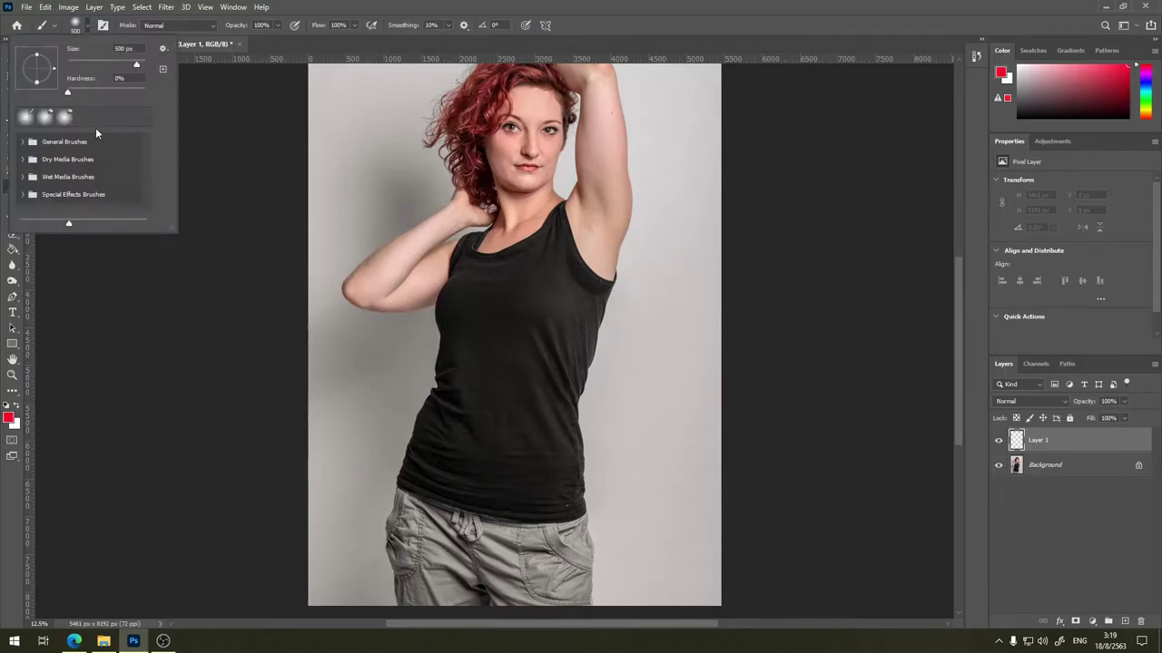
{"action": "left_click", "coordinate": [27, 142]}
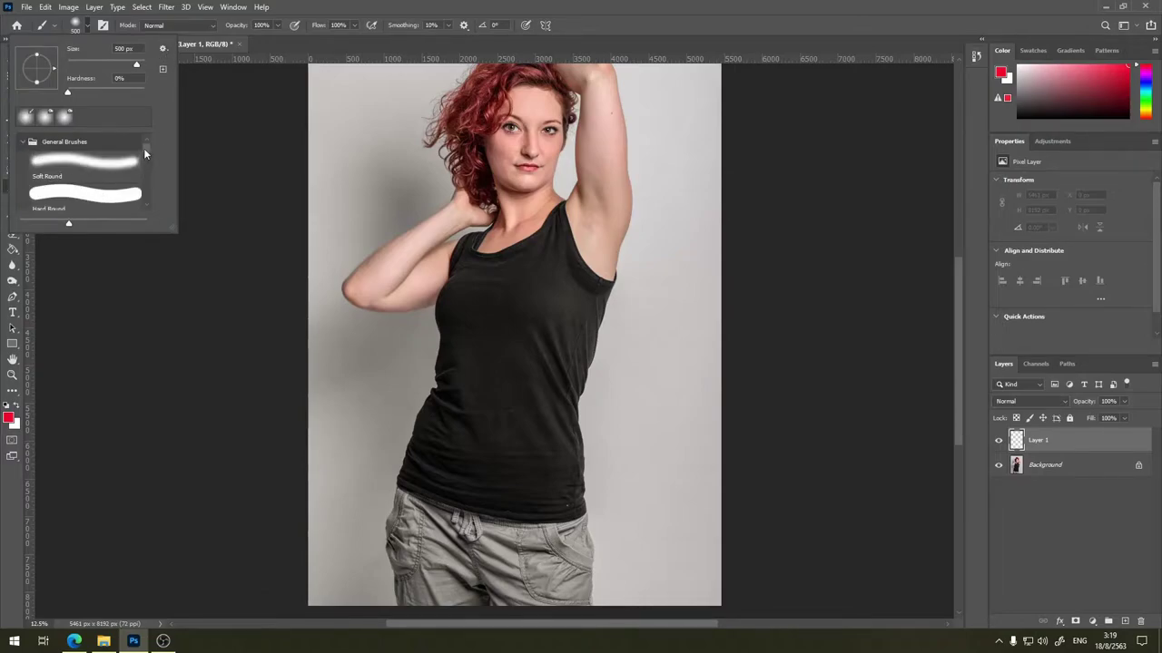
{"action": "left_click_drag", "start_coordinate": [143, 148], "coordinate": [146, 165]}
{"action": "left_click", "coordinate": [87, 181]}
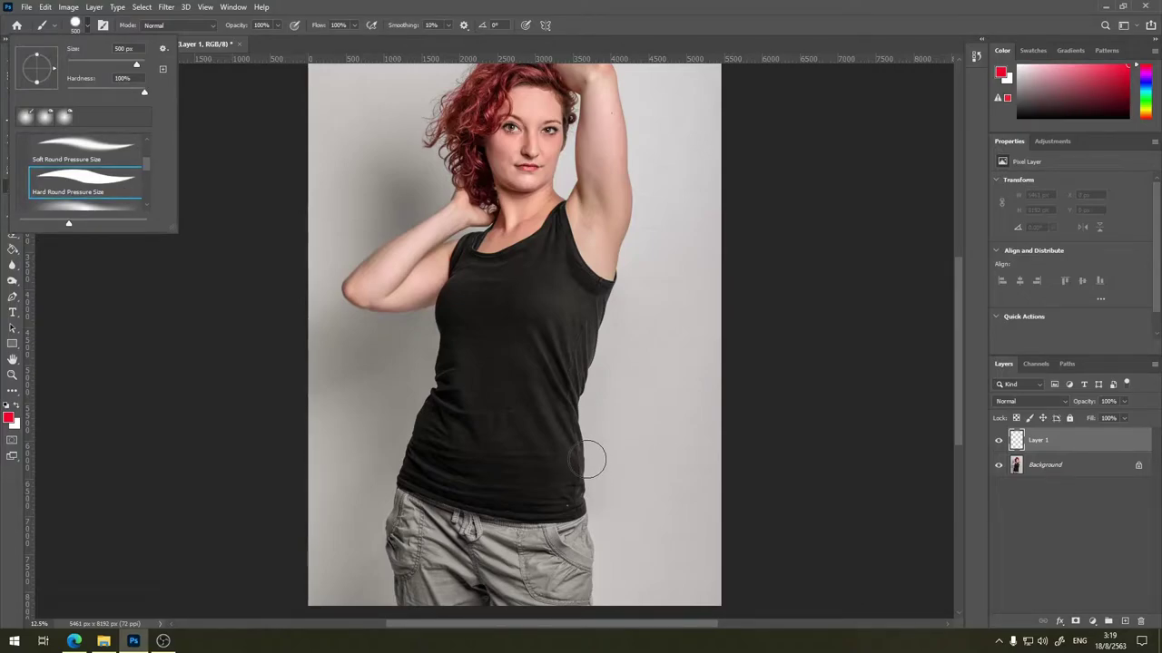
{"action": "left_click", "coordinate": [588, 461]}
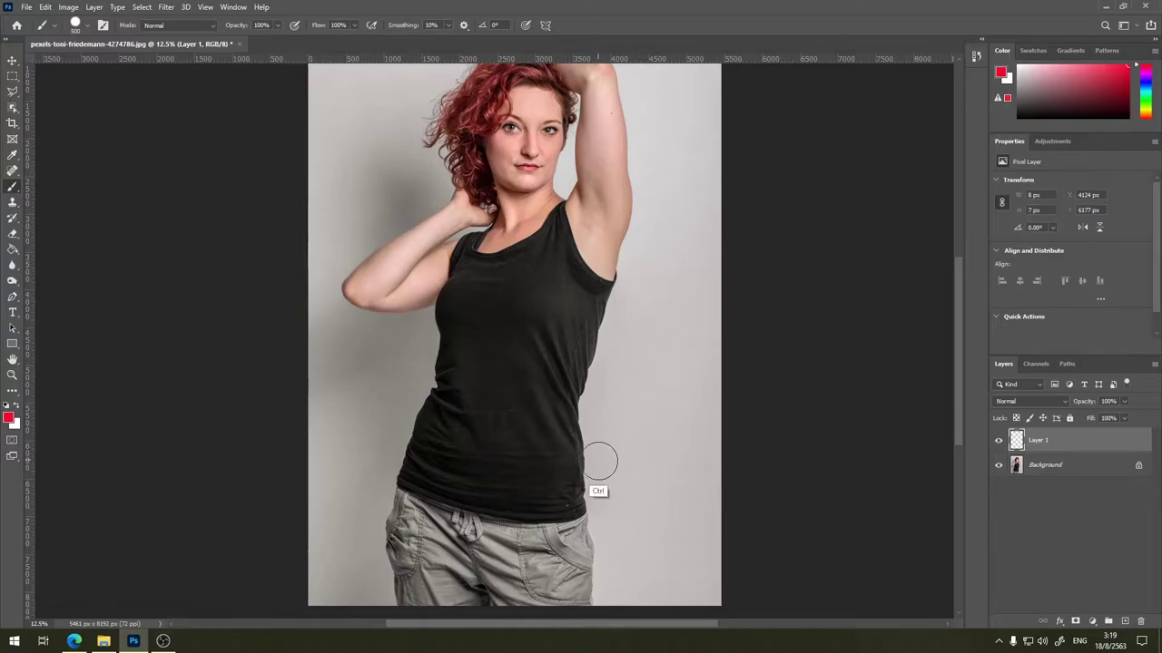
{"action": "key", "text": "bracketleft"}
{"action": "key", "text": "bracketleft"}
{"action": "key", "text": "bracketleft"}
{"action": "key", "text": "bracketleft"}
{"action": "key", "text": "bracketleft"}
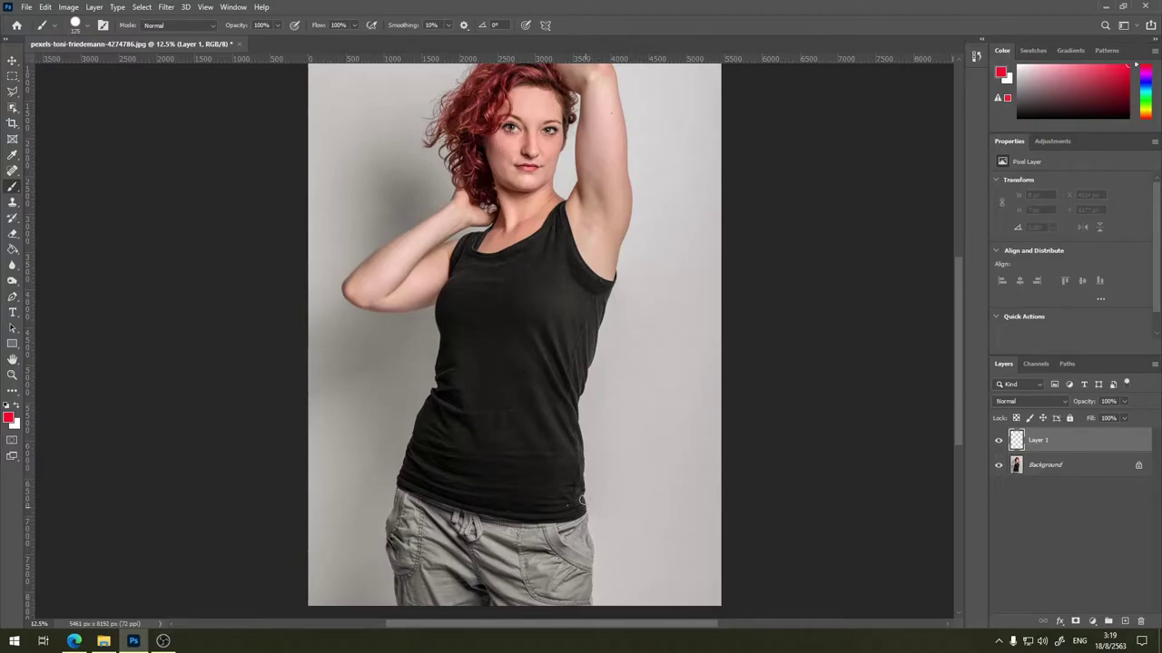
{"action": "key", "text": "ctrl"}
Paint red lines along both tank-top edges and extend them down the hips.
{"action": "mouse_move", "coordinate": [582, 510]}
{"action": "left_mouse_down"}
{"action": "mouse_move", "coordinate": [573, 400]}
{"action": "mouse_move", "coordinate": [619, 267]}
{"action": "left_mouse_up"}
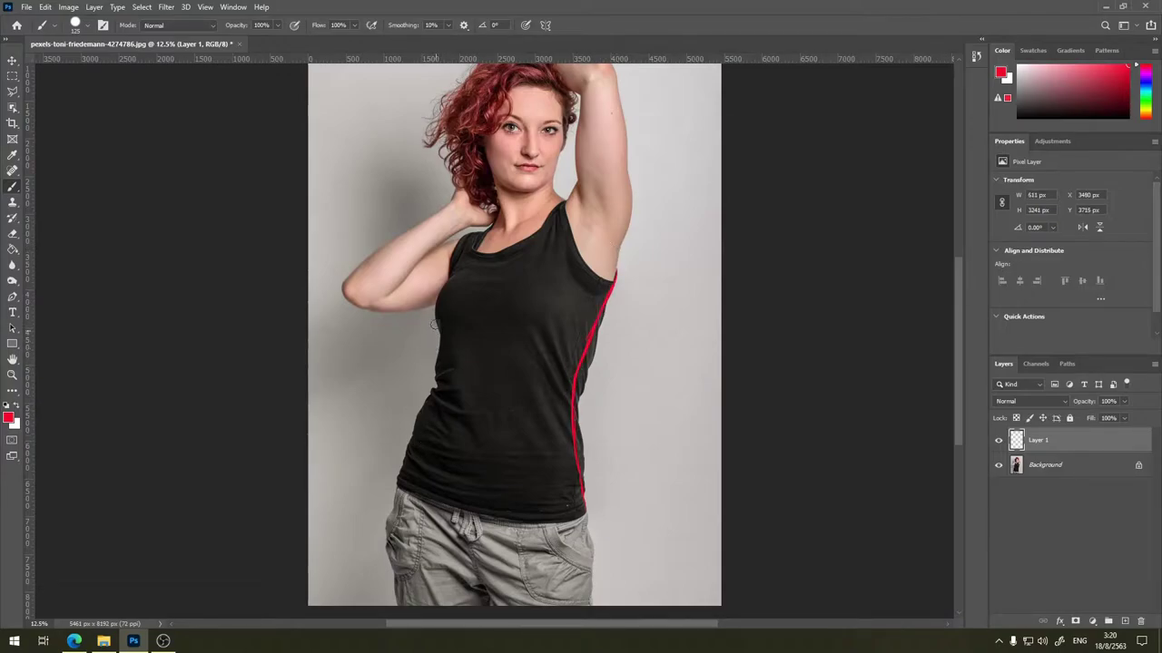
{"action": "mouse_move", "coordinate": [435, 324]}
{"action": "left_mouse_down"}
{"action": "mouse_move", "coordinate": [438, 381]}
{"action": "mouse_move", "coordinate": [393, 490]}
{"action": "left_mouse_up"}
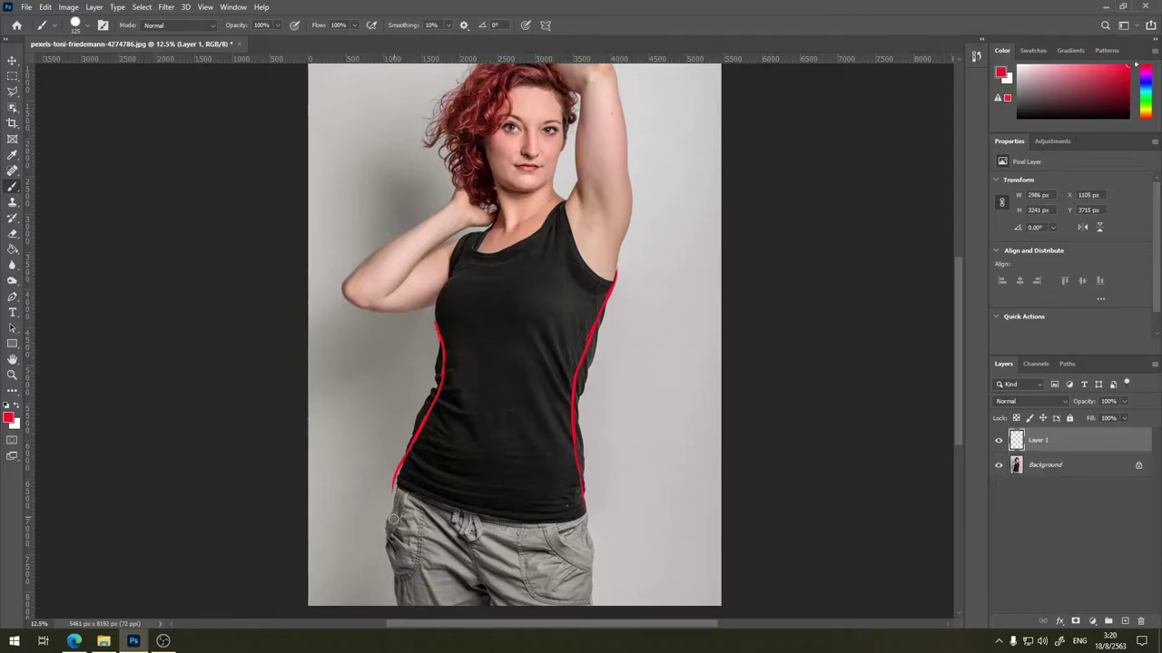
{"action": "left_click_drag", "start_coordinate": [390, 543], "coordinate": [393, 490]}
{"action": "left_click_drag", "start_coordinate": [572, 435], "coordinate": [575, 608]}
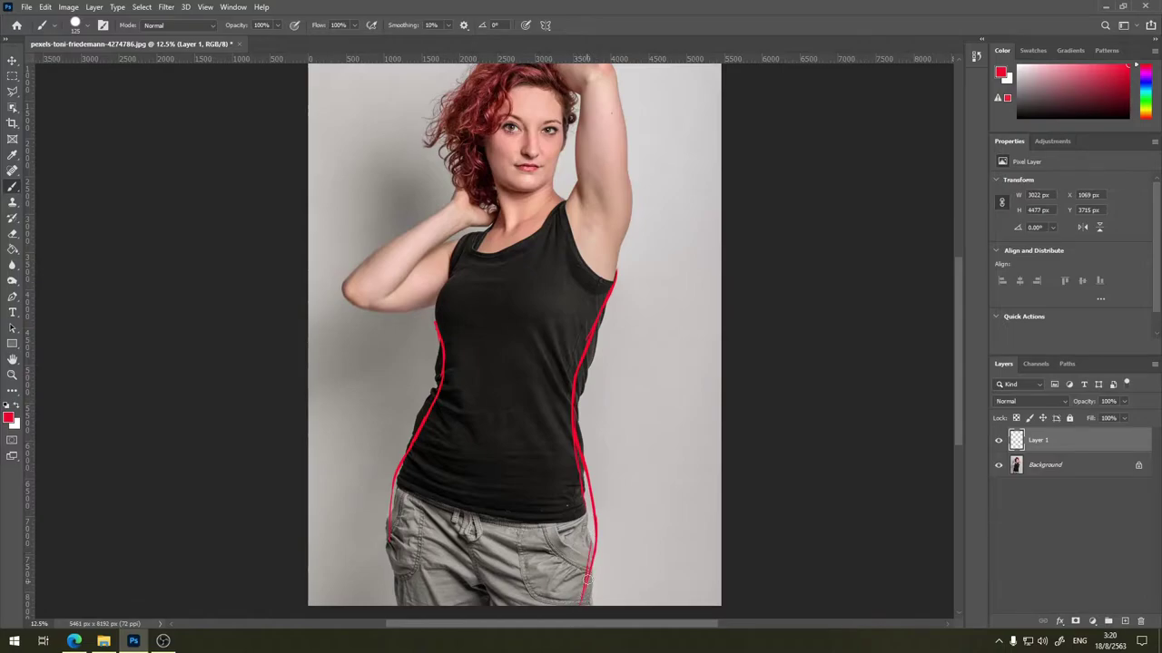
Mark a red line under the lowered arm and extend both torso lines toward the armpits.
{"action": "key", "text": "ctrl+minus"}
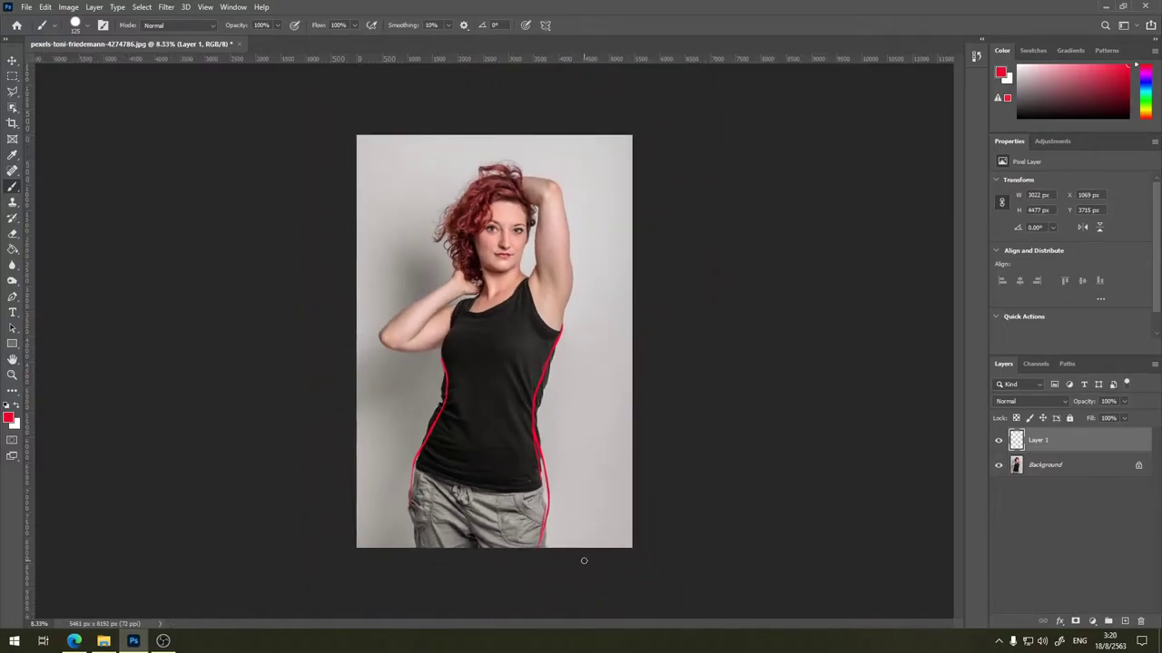
{"action": "key", "text": "ctrl+minus"}
{"action": "key", "text": "ctrl+minus"}
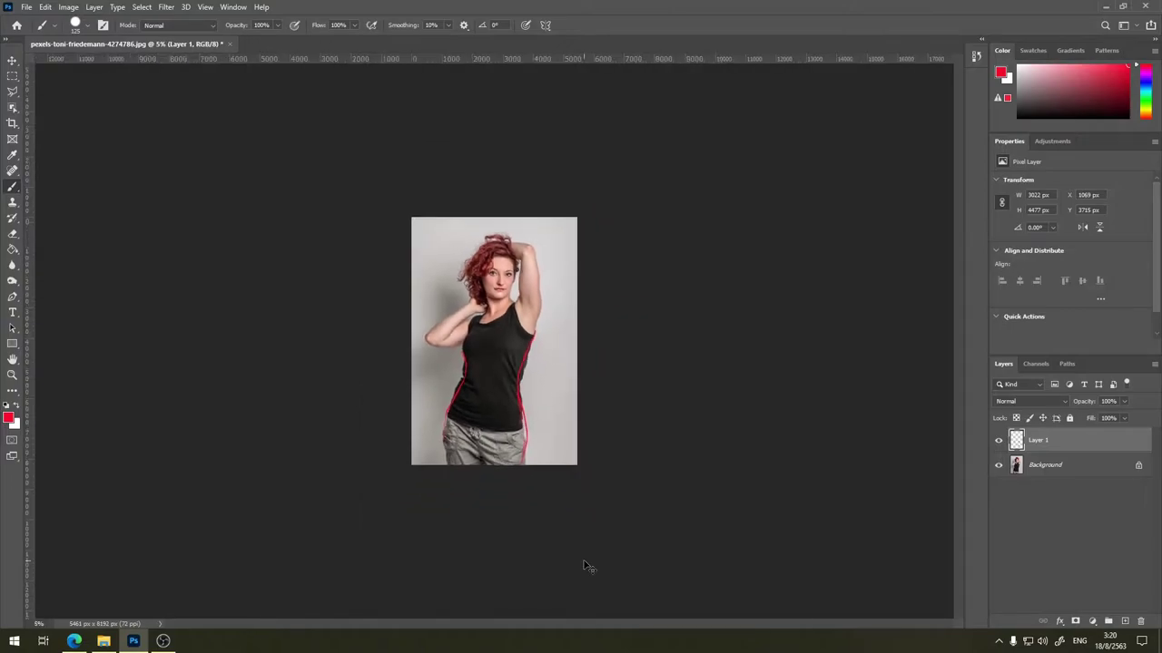
{"action": "key", "text": "ctrl+plus"}
{"action": "key", "text": "ctrl+plus"}
{"action": "key", "text": "ctrl+plus"}
{"action": "key", "text": "ctrl+plus"}
{"action": "key", "text": "ctrl+plus"}
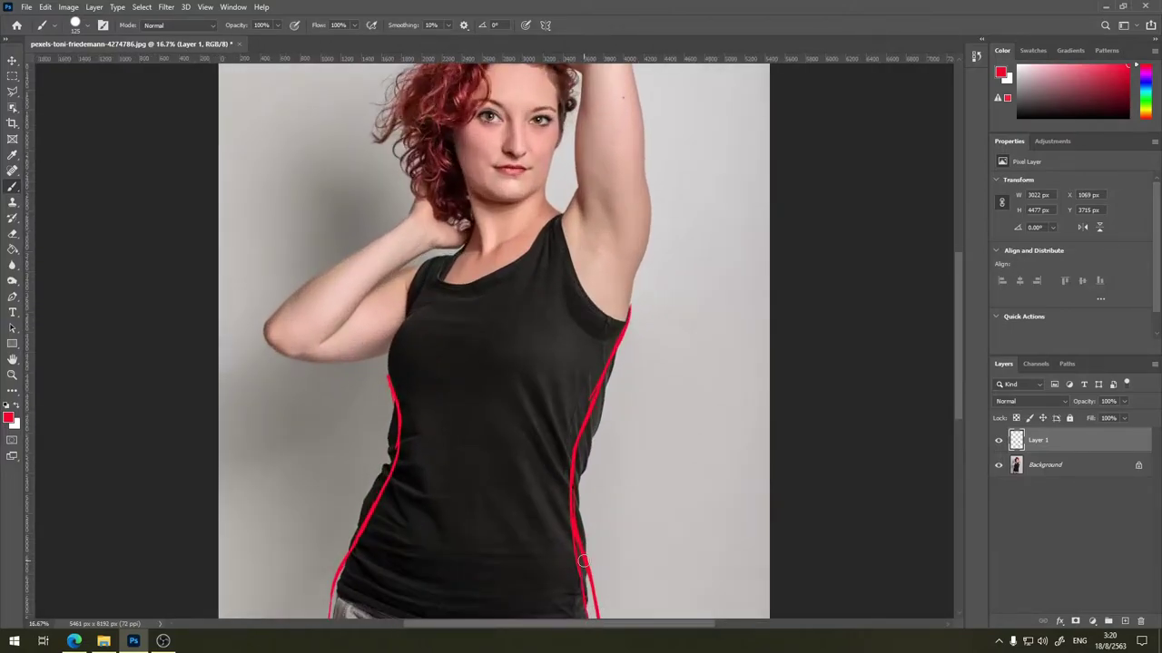
{"action": "left_click_drag", "start_coordinate": [288, 357], "coordinate": [388, 351]}
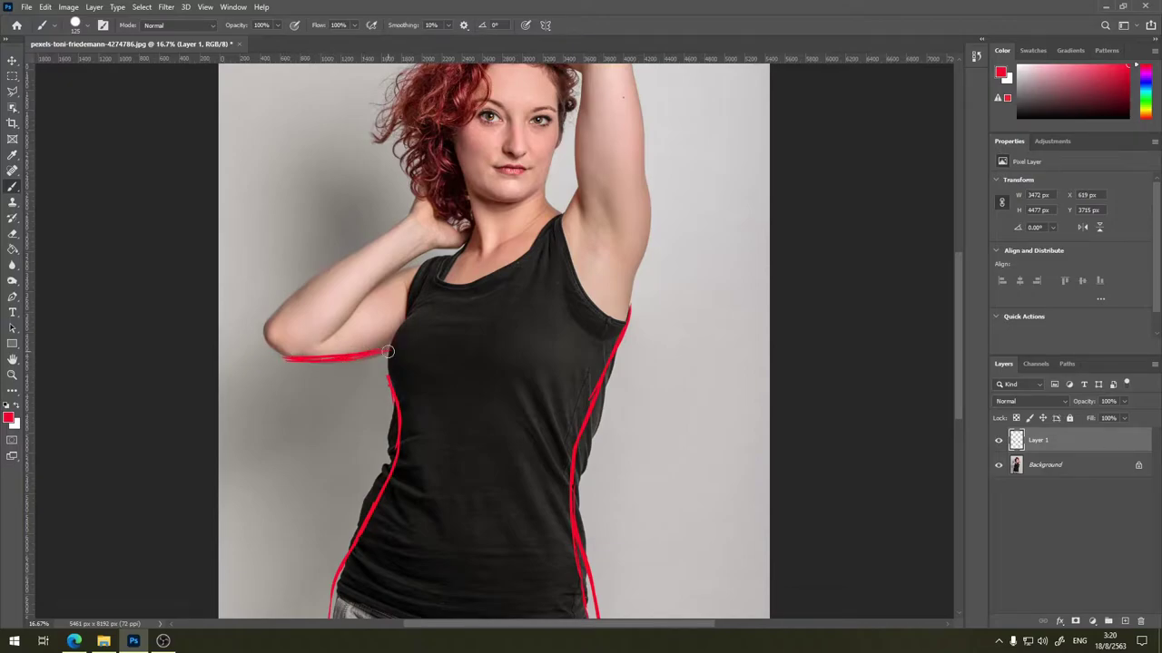
{"action": "left_click_drag", "start_coordinate": [388, 400], "coordinate": [410, 299]}
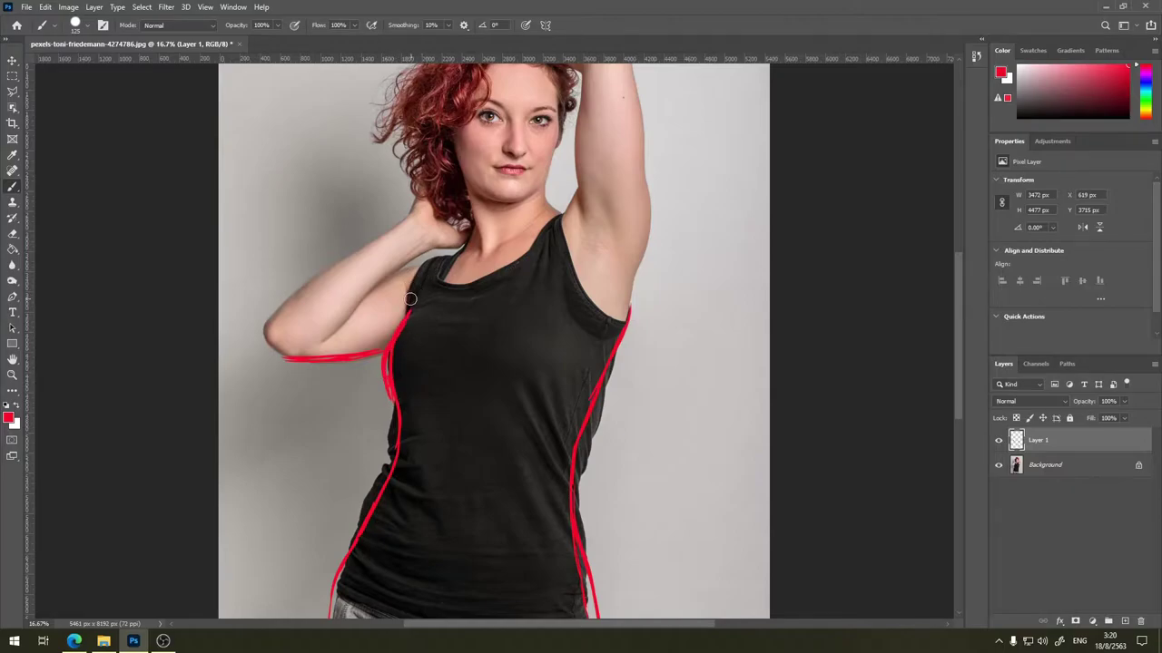
{"action": "left_click_drag", "start_coordinate": [628, 309], "coordinate": [642, 162]}
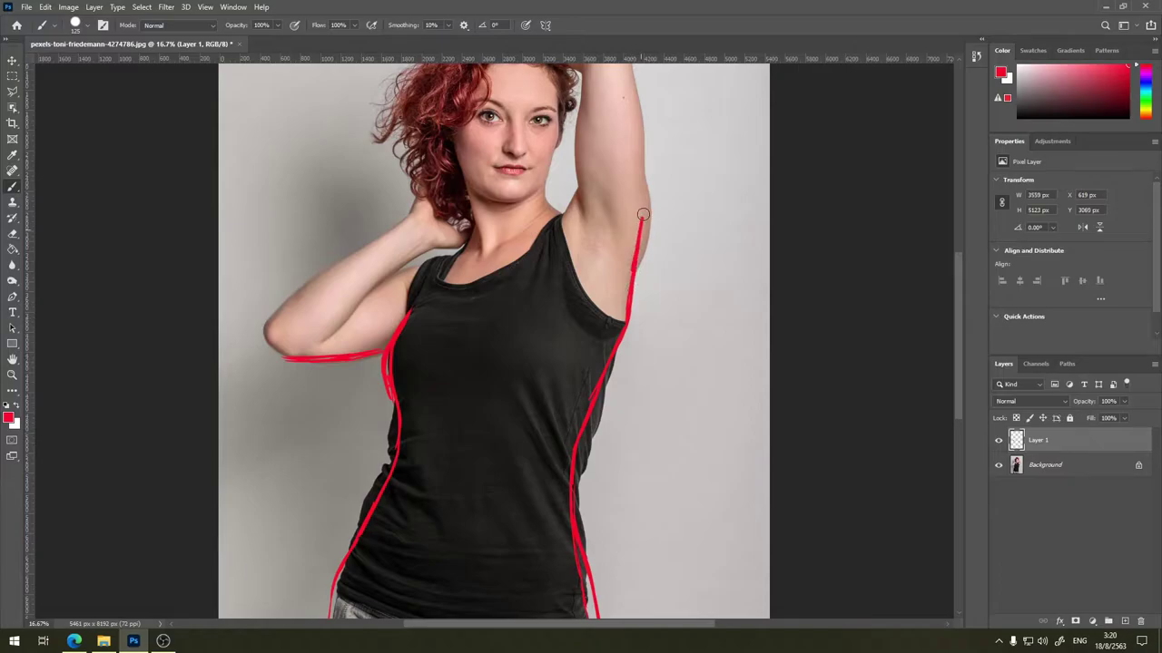
Trace red guides along the armpit, neck, jaw and both edges of the raised arm.
{"action": "scroll", "coordinate": [677, 264], "scroll_direction": "up", "scroll_amount": 2}
{"action": "scroll", "coordinate": [677, 266], "scroll_direction": "up", "scroll_amount": 2}
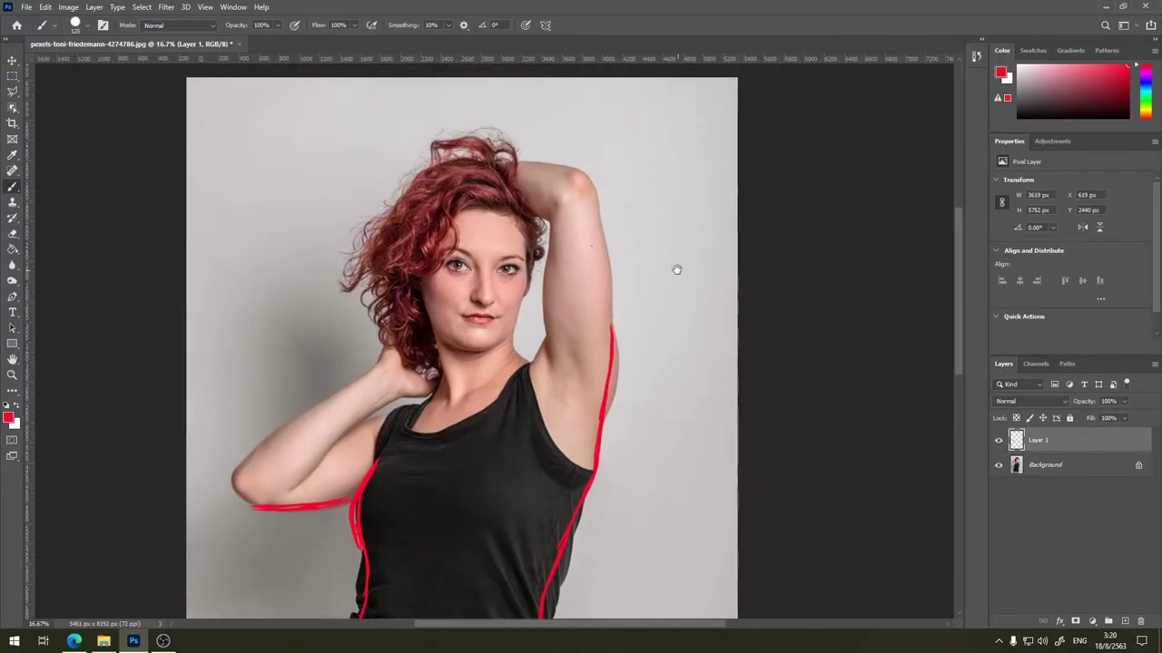
{"action": "scroll", "coordinate": [677, 267], "scroll_direction": "up", "scroll_amount": 1}
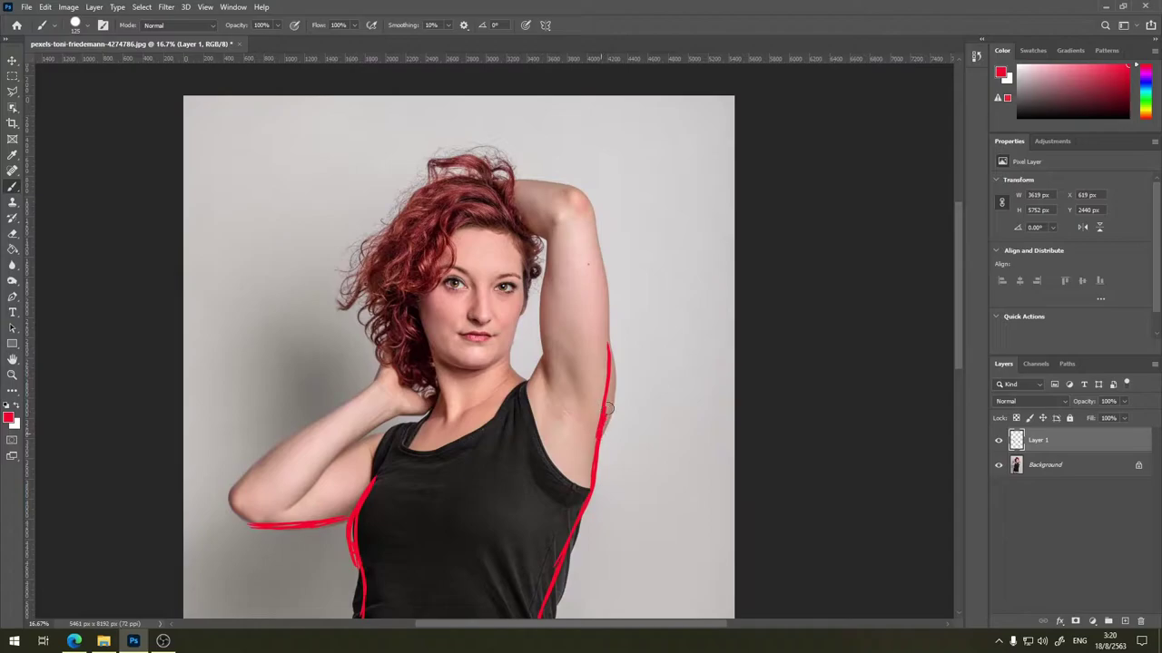
{"action": "left_click_drag", "start_coordinate": [601, 439], "coordinate": [606, 309]}
{"action": "left_click_drag", "start_coordinate": [540, 355], "coordinate": [540, 349]}
{"action": "left_click_drag", "start_coordinate": [515, 323], "coordinate": [521, 381]}
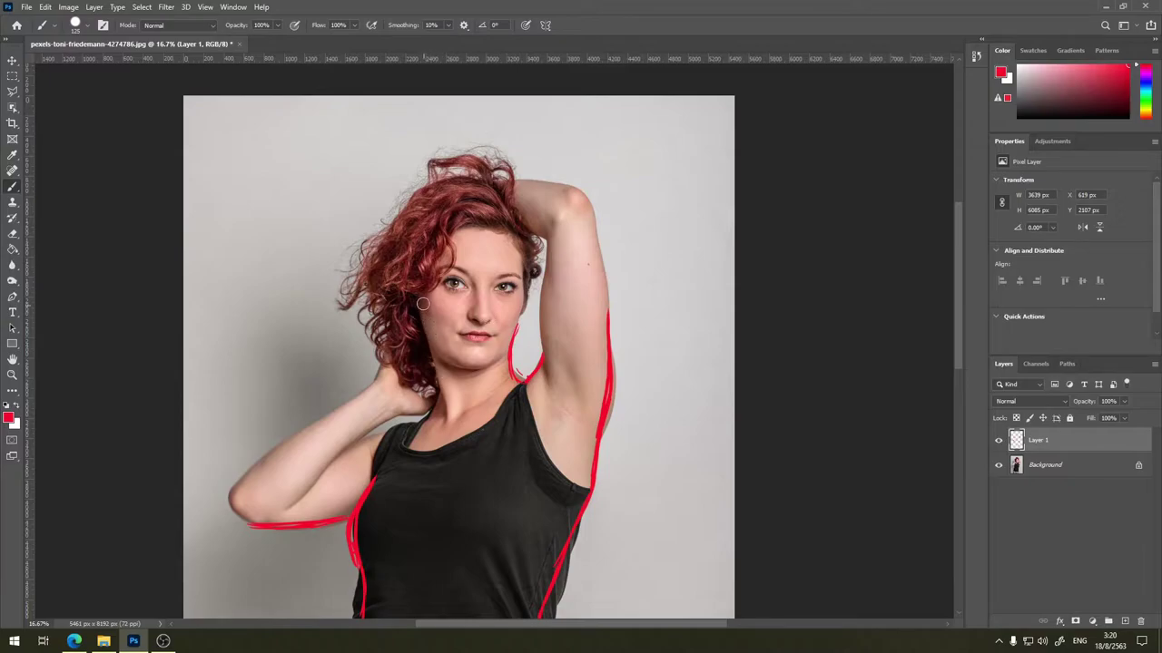
{"action": "mouse_move", "coordinate": [416, 296]}
{"action": "left_mouse_down"}
{"action": "mouse_move", "coordinate": [439, 395]}
{"action": "mouse_move", "coordinate": [423, 420]}
{"action": "left_mouse_up"}
{"action": "left_click_drag", "start_coordinate": [542, 348], "coordinate": [545, 235]}
{"action": "left_click_drag", "start_coordinate": [546, 270], "coordinate": [543, 361]}
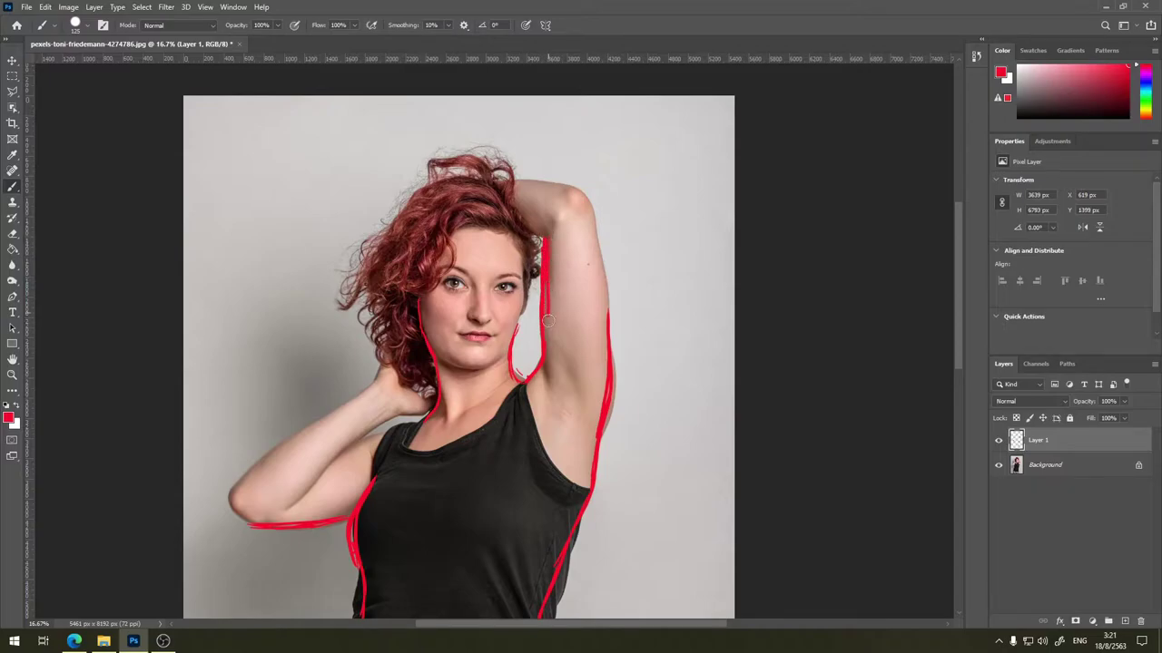
{"action": "left_click_drag", "start_coordinate": [593, 224], "coordinate": [610, 364]}
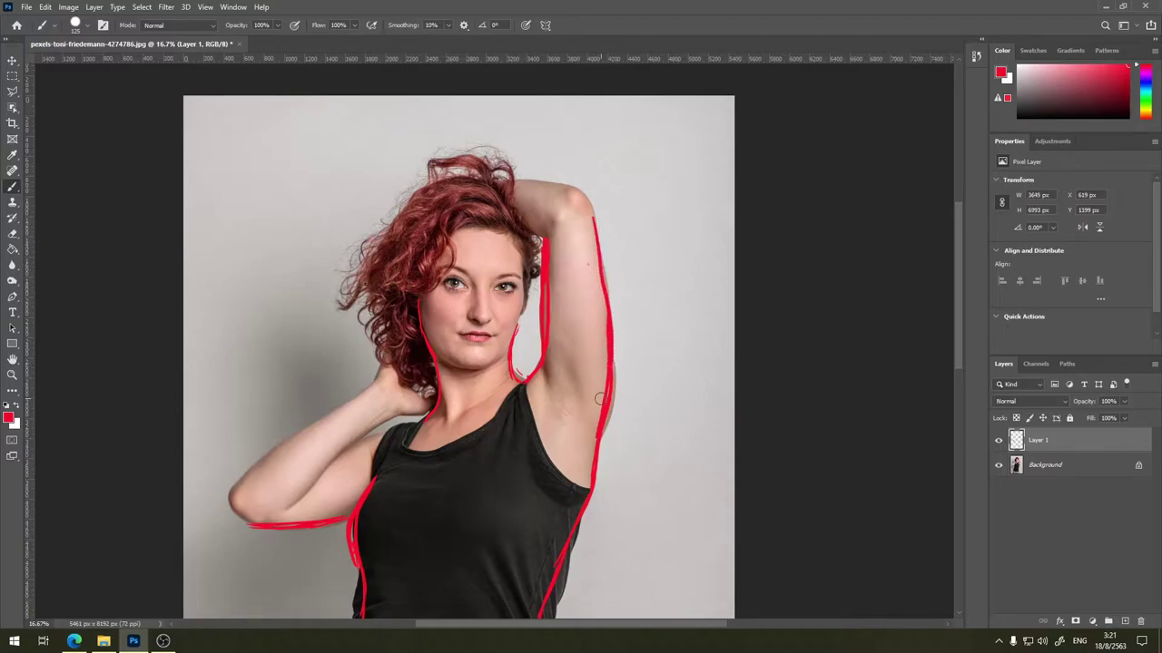
Extend the red guides down the right and left hips, then zoom out to the whole portrait.
{"action": "left_click_drag", "start_coordinate": [570, 542], "coordinate": [597, 422]}
{"action": "scroll", "coordinate": [723, 423], "scroll_direction": "down", "scroll_amount": 3}
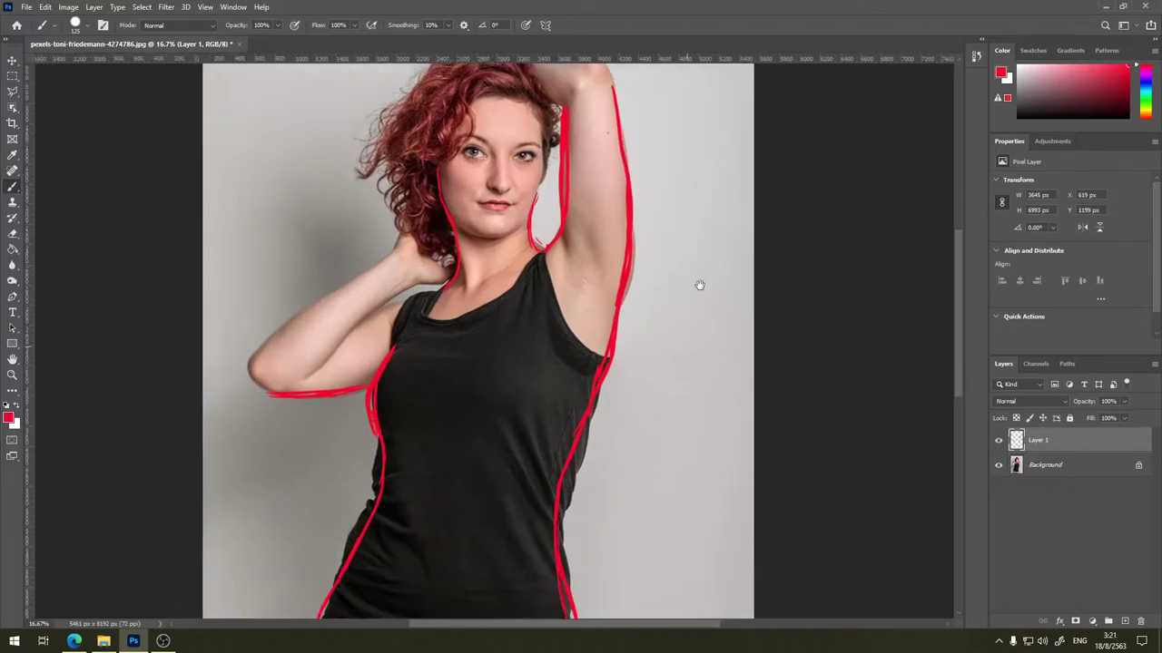
{"action": "scroll", "coordinate": [698, 285], "scroll_direction": "down", "scroll_amount": 5}
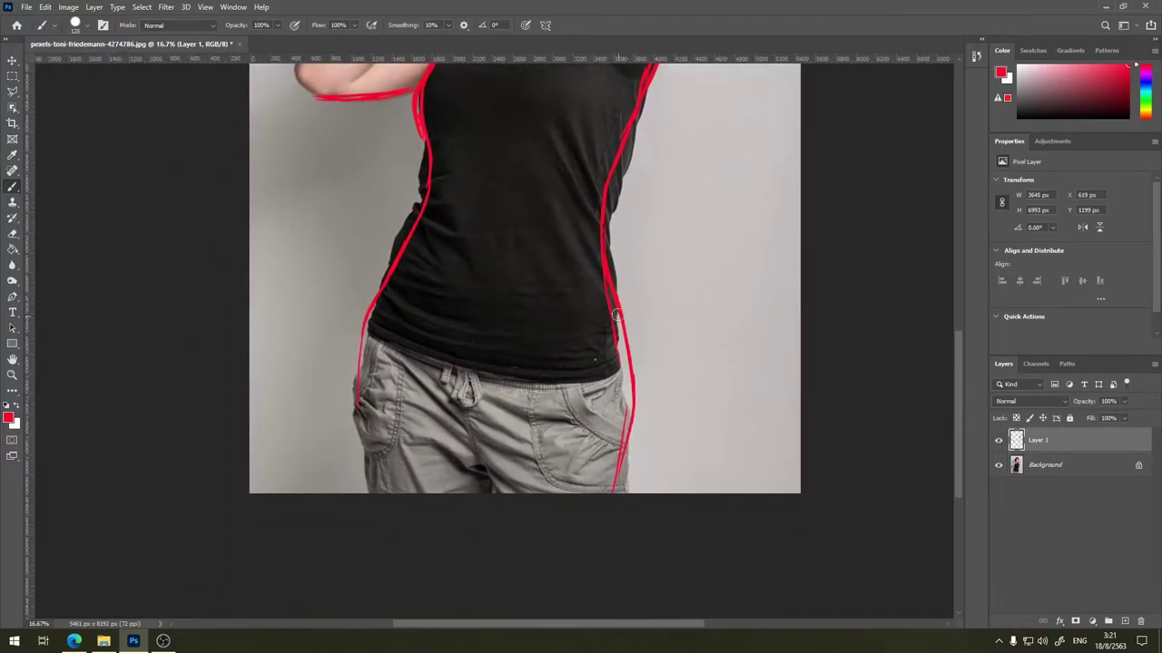
{"action": "left_click_drag", "start_coordinate": [626, 336], "coordinate": [626, 434]}
{"action": "left_click_drag", "start_coordinate": [628, 374], "coordinate": [617, 481]}
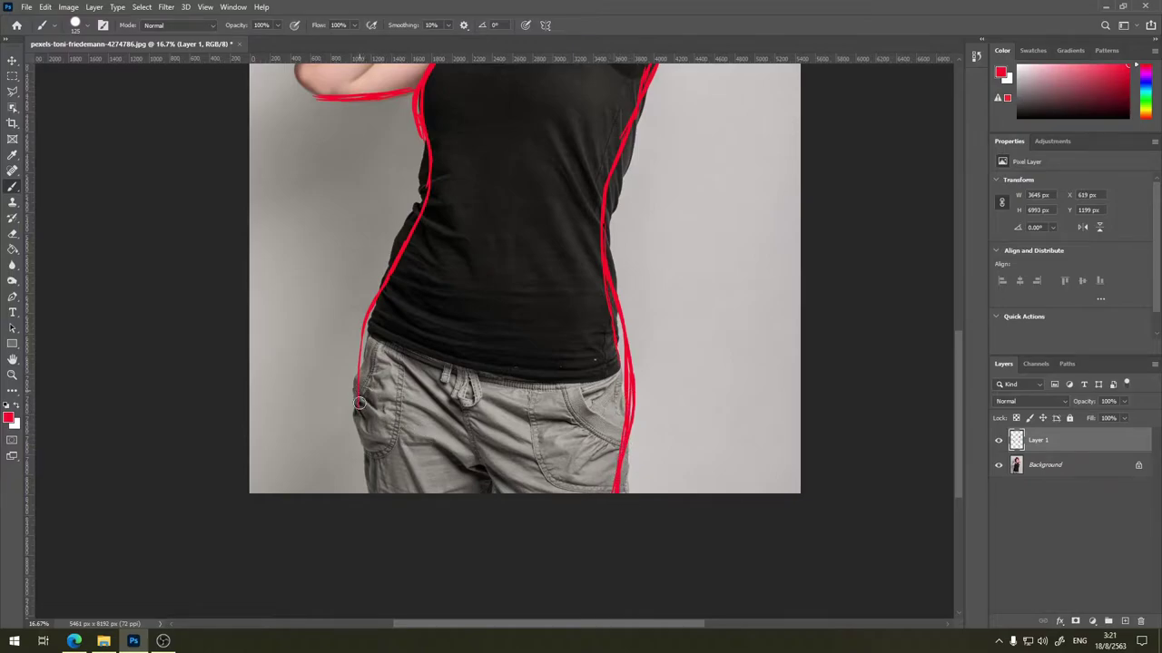
{"action": "left_click_drag", "start_coordinate": [360, 386], "coordinate": [376, 506]}
{"action": "key", "text": "ctrl+minus"}
{"action": "key", "text": "ctrl+minus"}
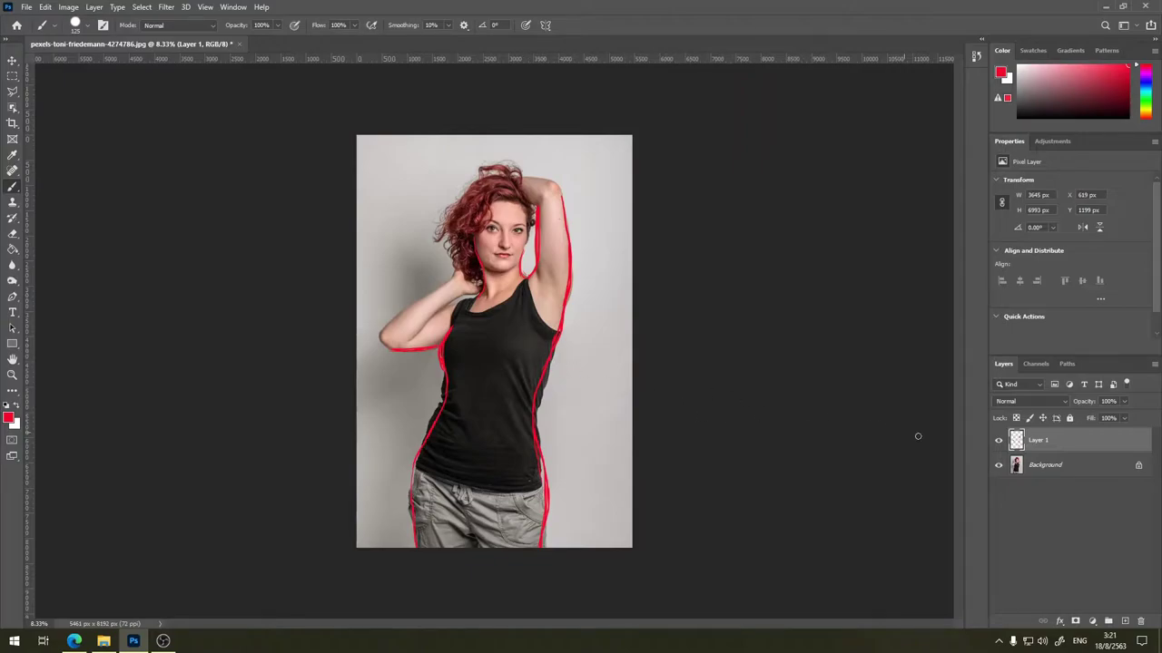
Toggle Layer 1's visibility off and on to compare, then select the Background layer.
{"action": "left_click", "coordinate": [998, 441]}
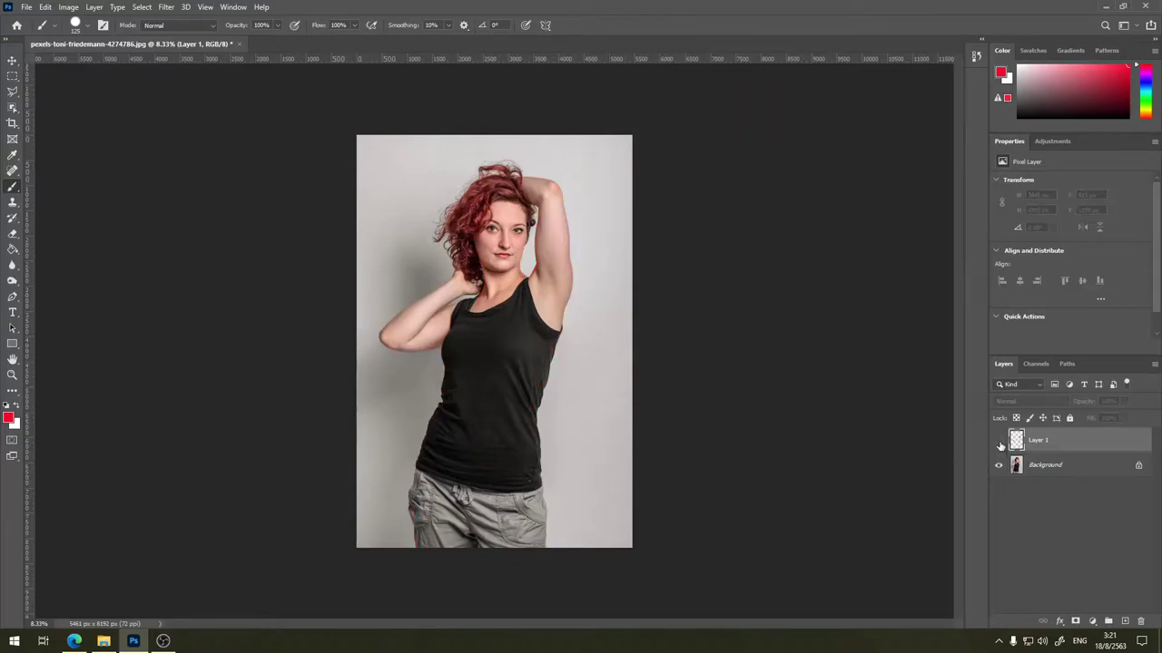
{"action": "left_click", "coordinate": [998, 441]}
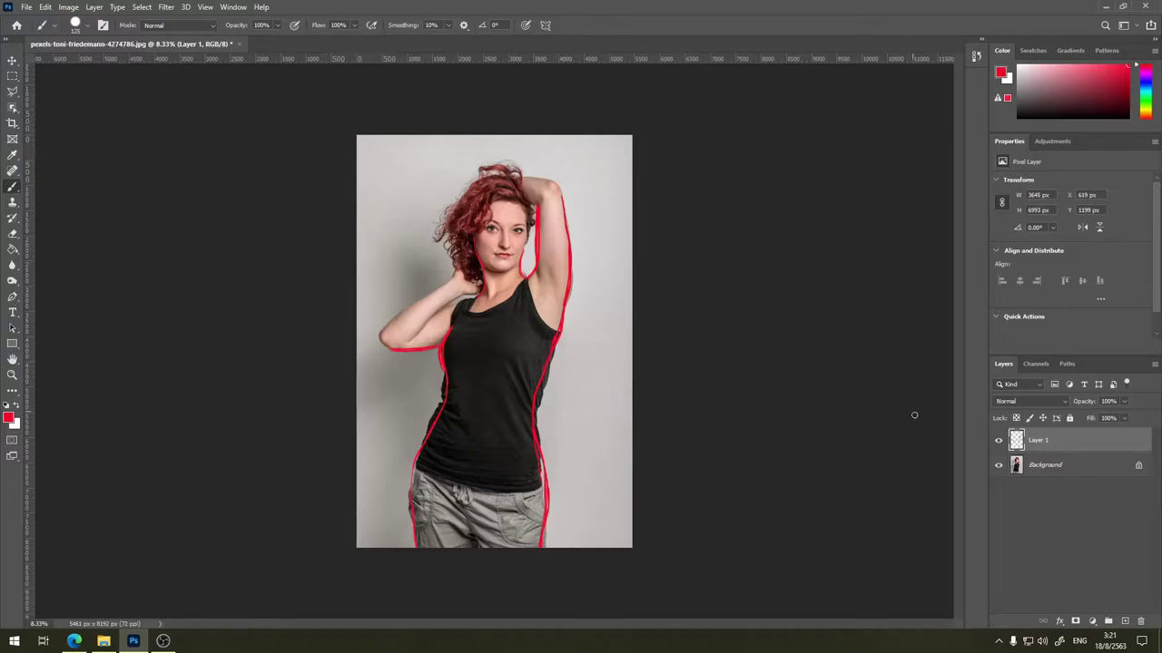
{"action": "left_click", "coordinate": [1048, 467]}
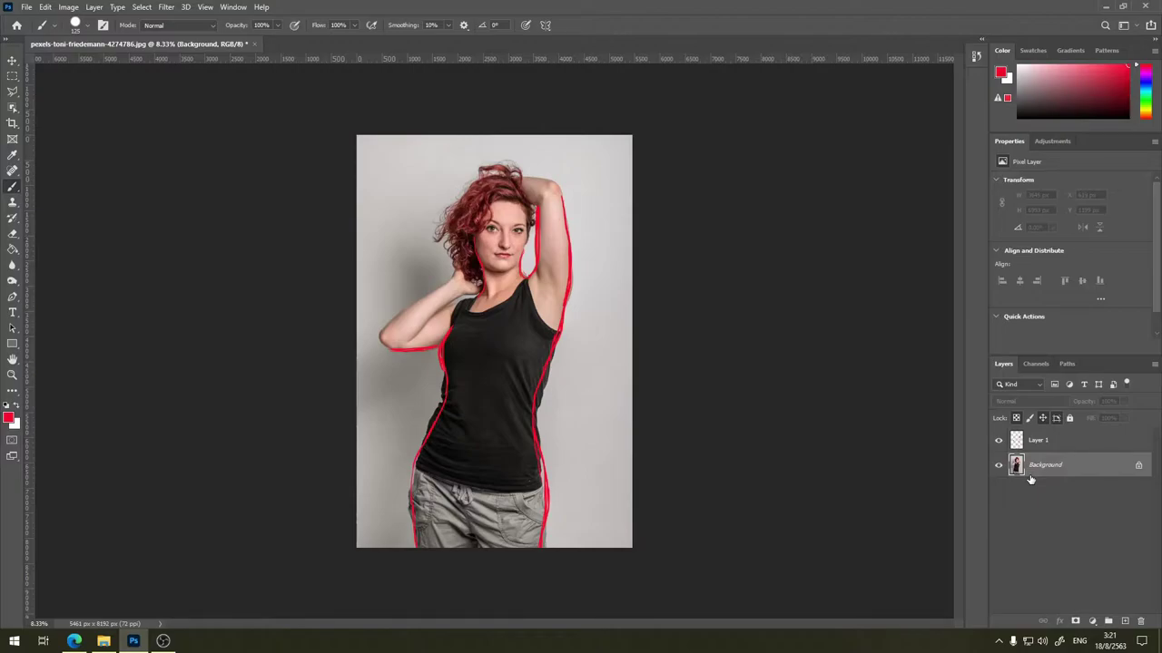
Duplicate Background with Ctrl+J and convert the Background copy into a smart object.
{"action": "key", "text": "ctrl+j"}
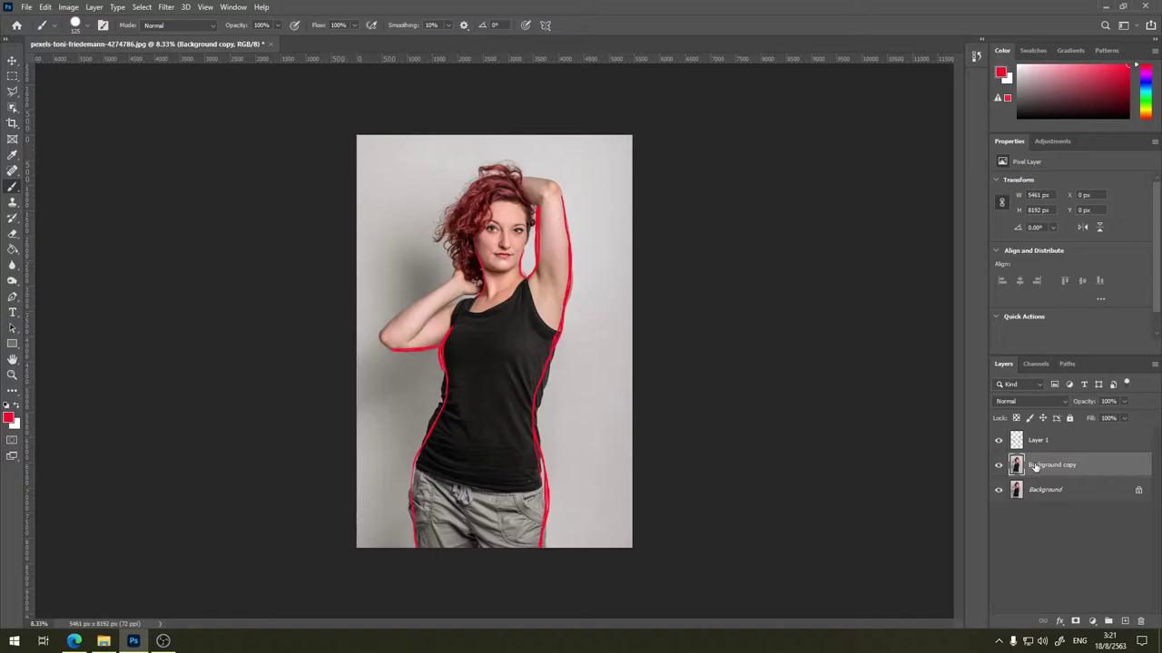
{"action": "right_click", "coordinate": [1037, 469]}
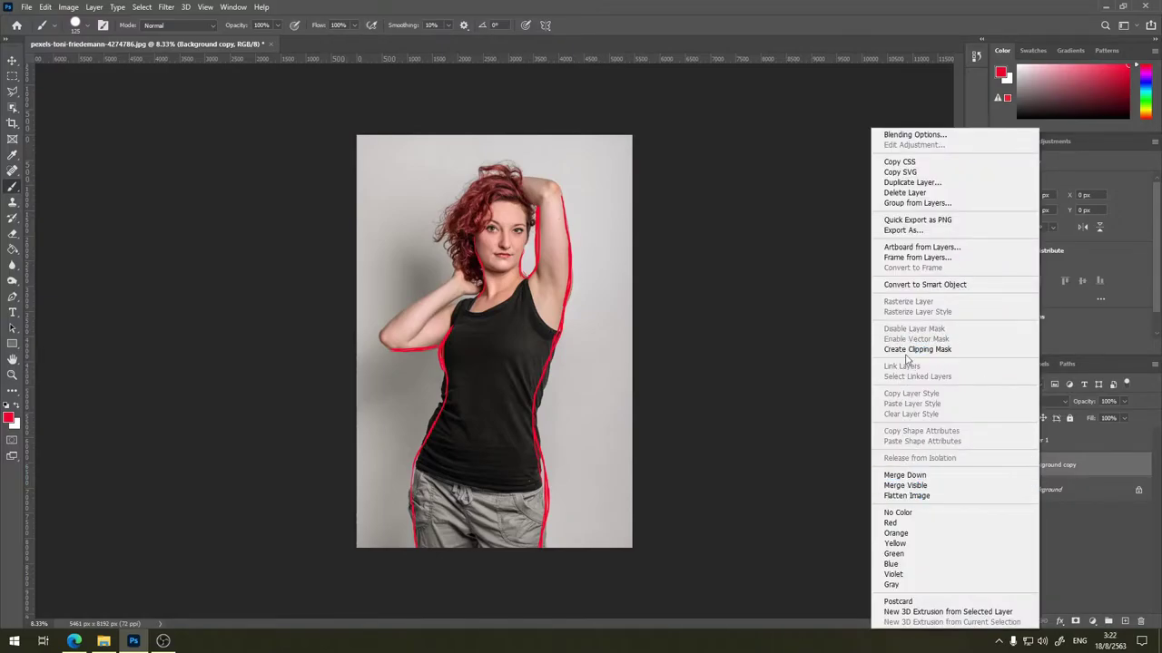
{"action": "left_click", "coordinate": [938, 285]}
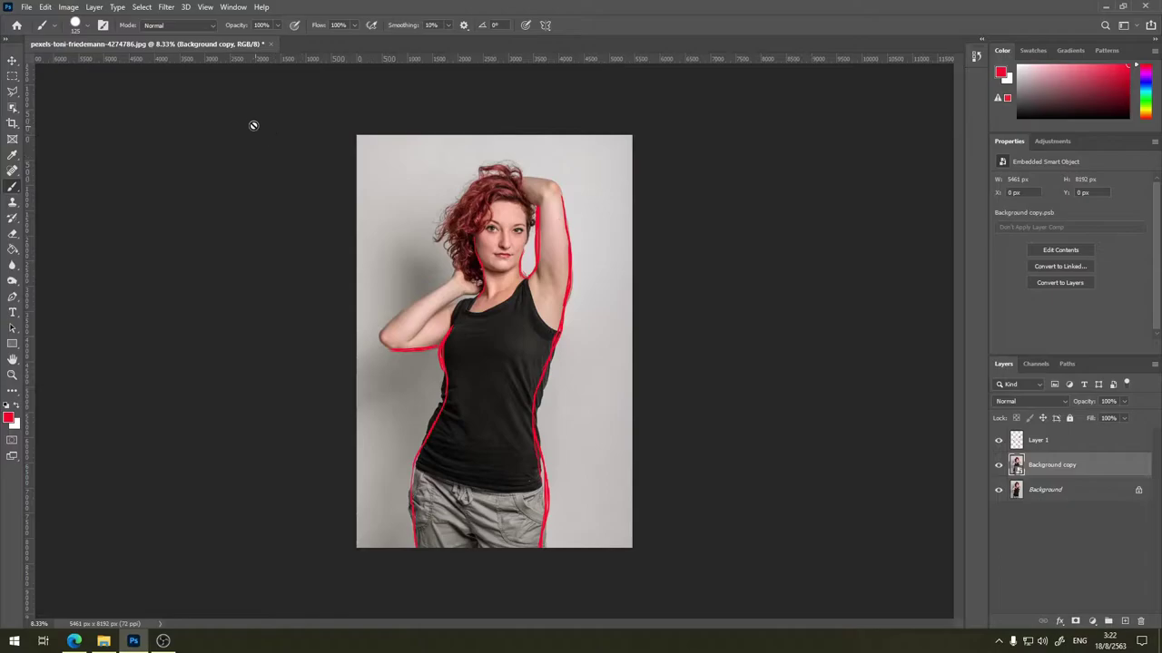
Open Filter > Liquify on the smart-object Background copy.
{"action": "left_click", "coordinate": [168, 9]}
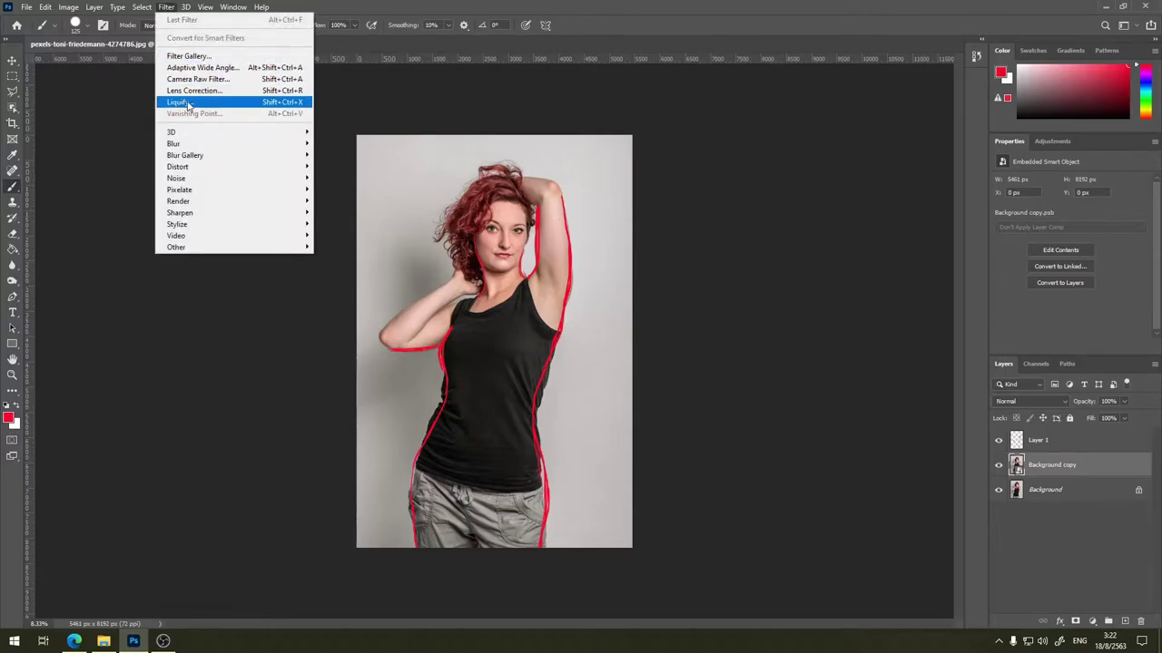
{"action": "left_click", "coordinate": [188, 106]}
{"action": "left_click", "coordinate": [195, 106]}
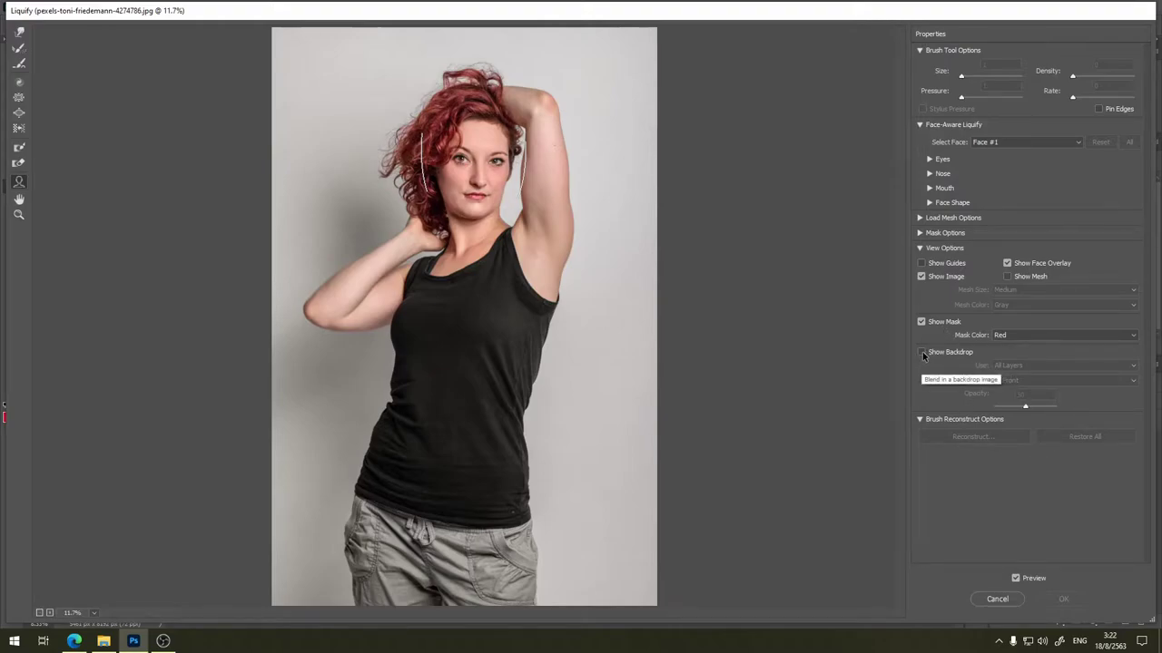
Turn on Show Backdrop in Liquify with mode In Front, using Layer 1.
{"action": "left_click", "coordinate": [921, 353]}
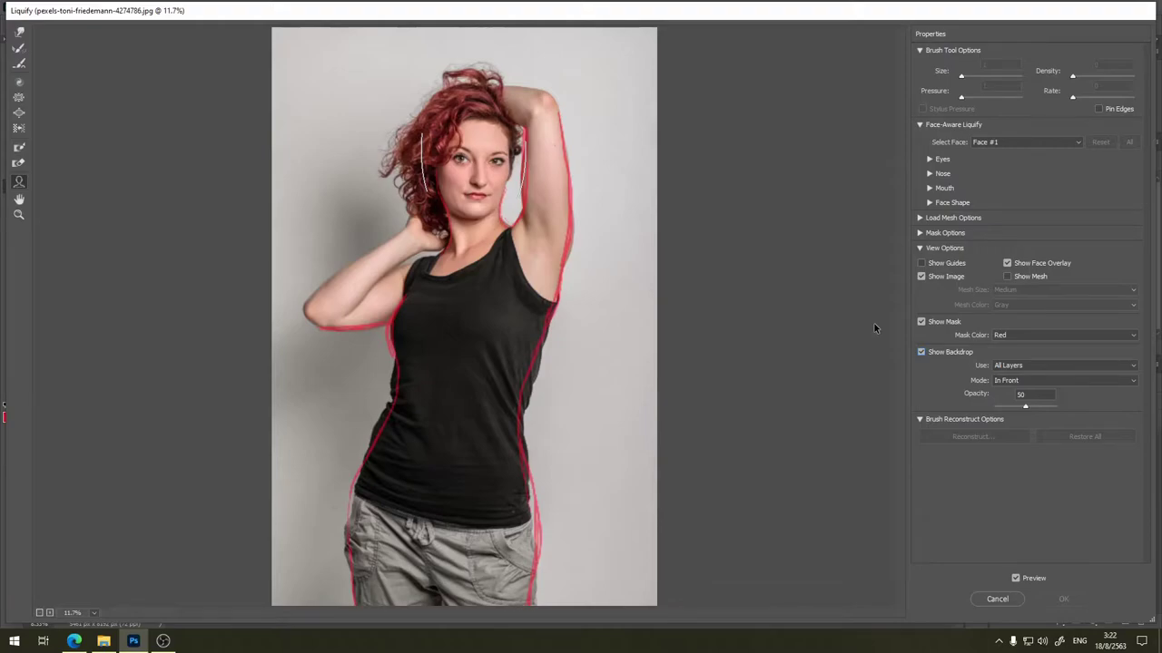
{"action": "left_click", "coordinate": [1011, 384]}
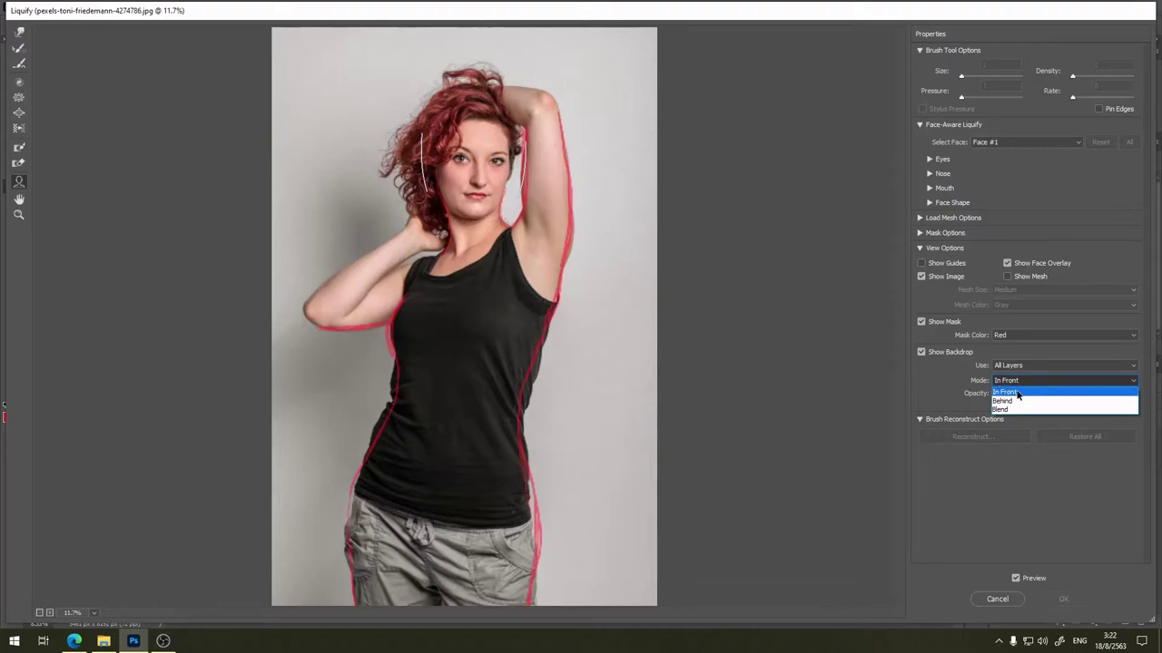
{"action": "left_click", "coordinate": [1018, 392]}
{"action": "left_click", "coordinate": [1025, 366]}
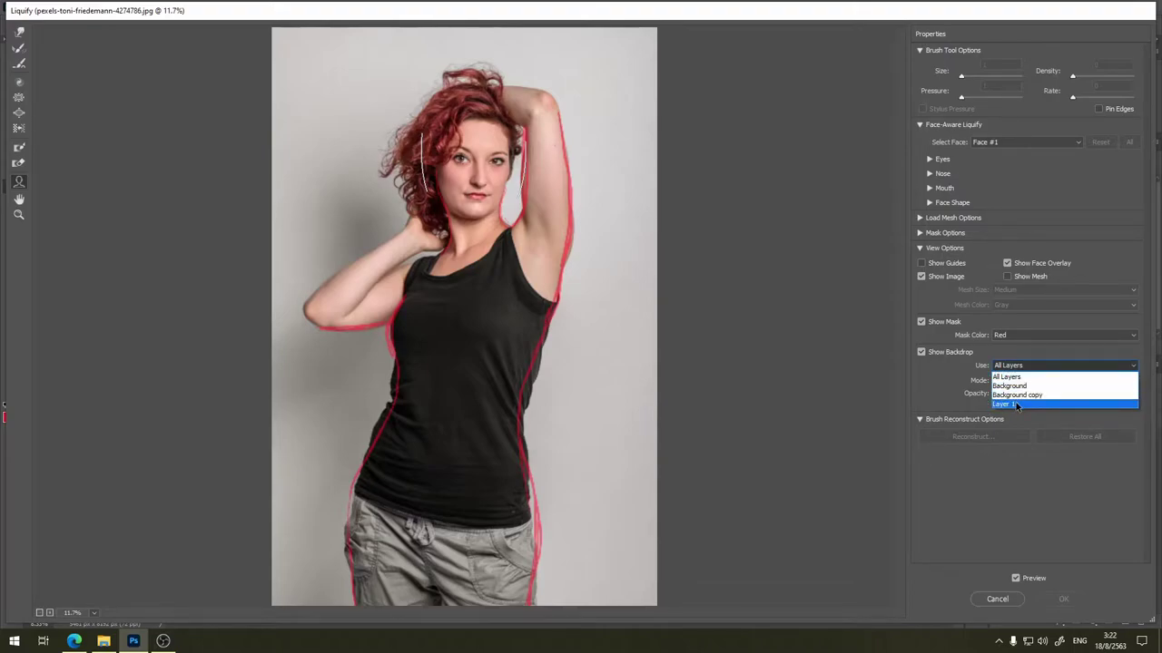
{"action": "left_click", "coordinate": [1017, 405]}
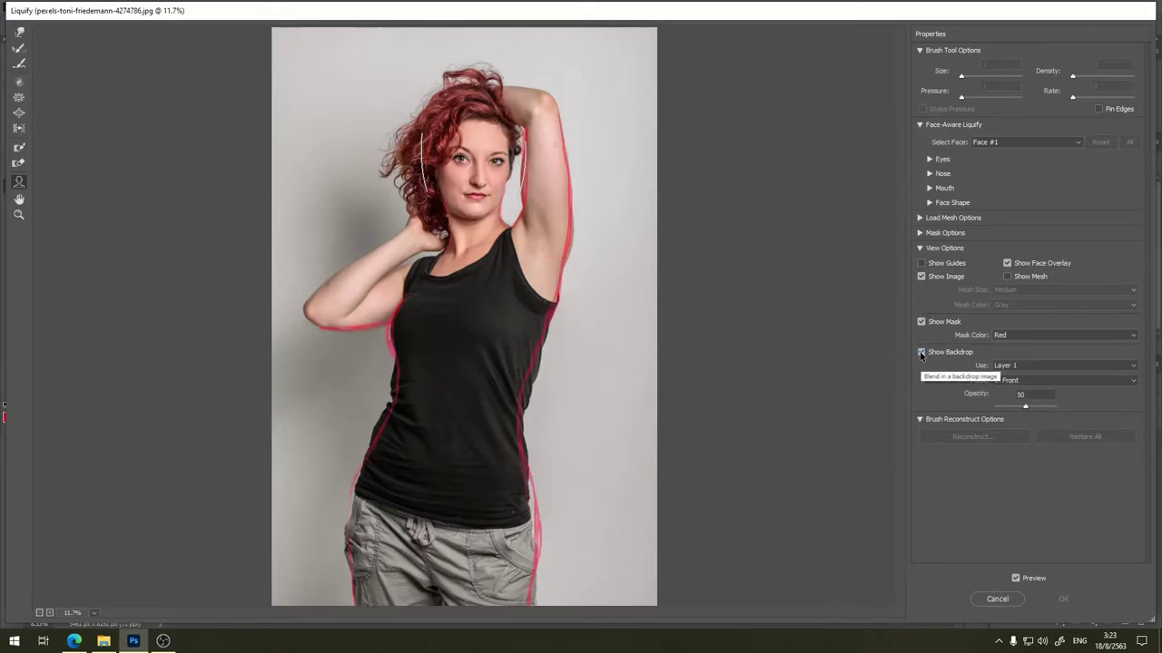
{"action": "mouse_move", "coordinate": [473, 168]}
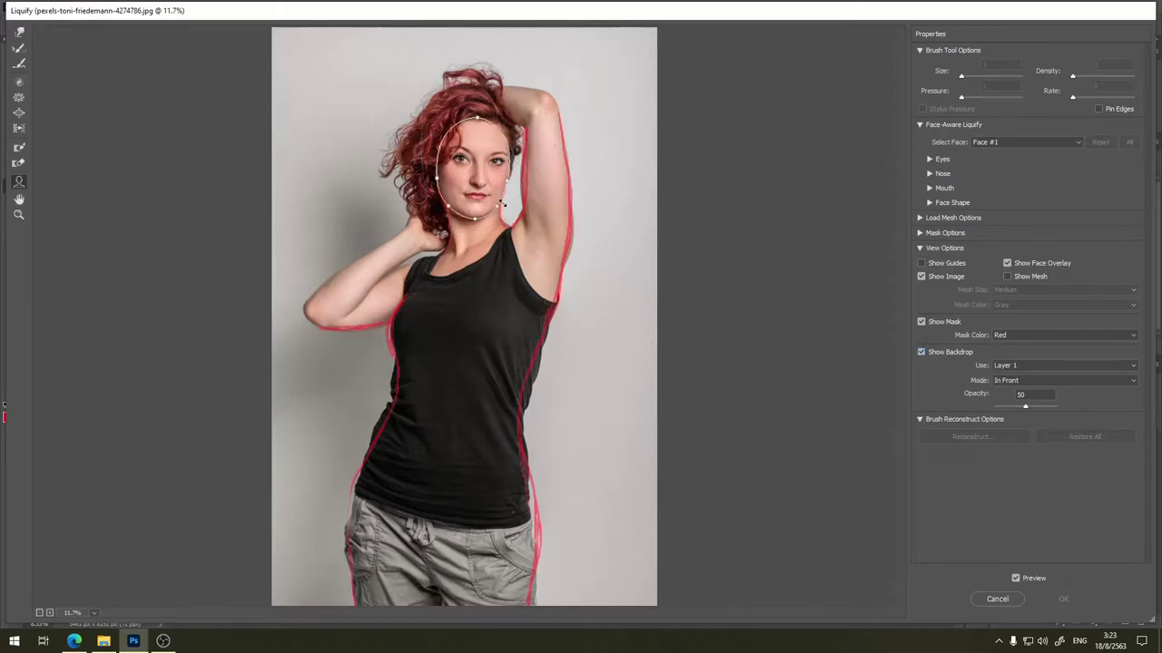
Zoom the Liquify preview to 25% and pan up to the face and raised arm.
{"action": "key", "text": "ctrl+plus"}
{"action": "key", "text": "ctrl+plus"}
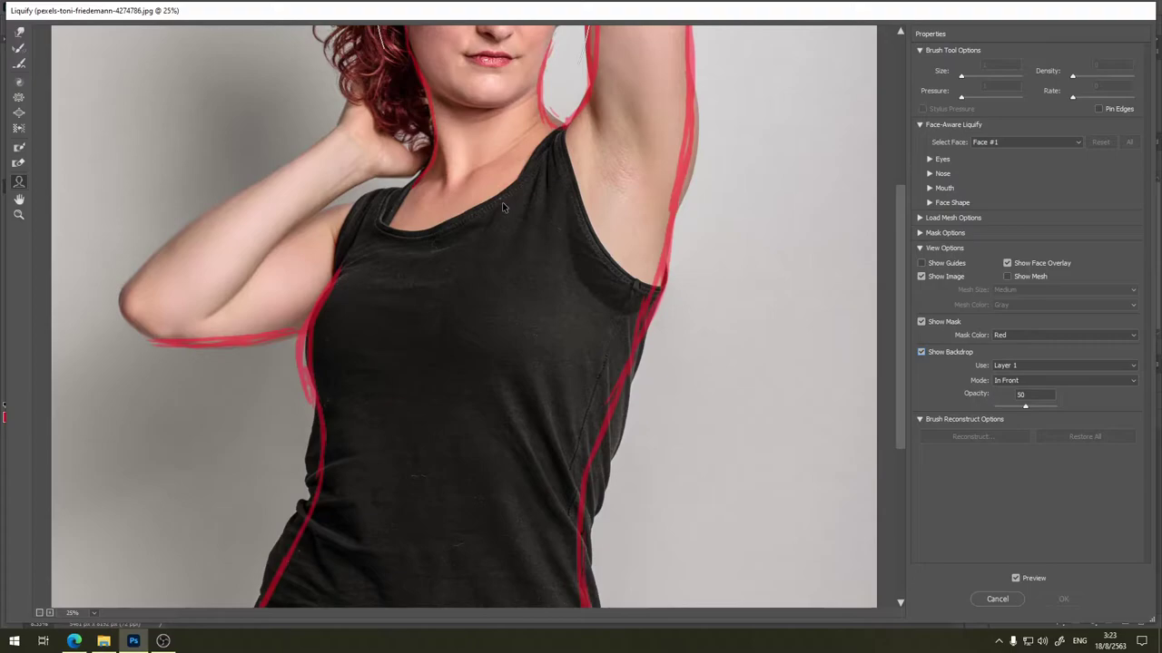
{"action": "left_click_drag", "start_coordinate": [895, 311], "coordinate": [888, 169]}
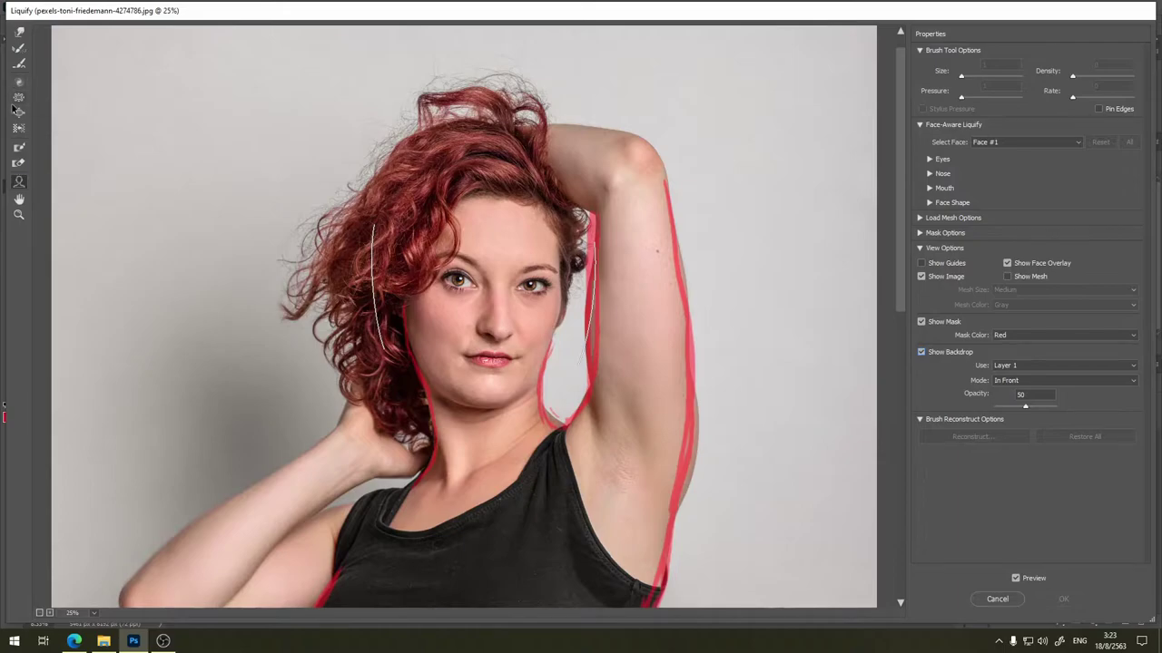
Select Forward Warp at size 250, test a stroke on the arm, and undo it.
{"action": "left_click", "coordinate": [20, 33]}
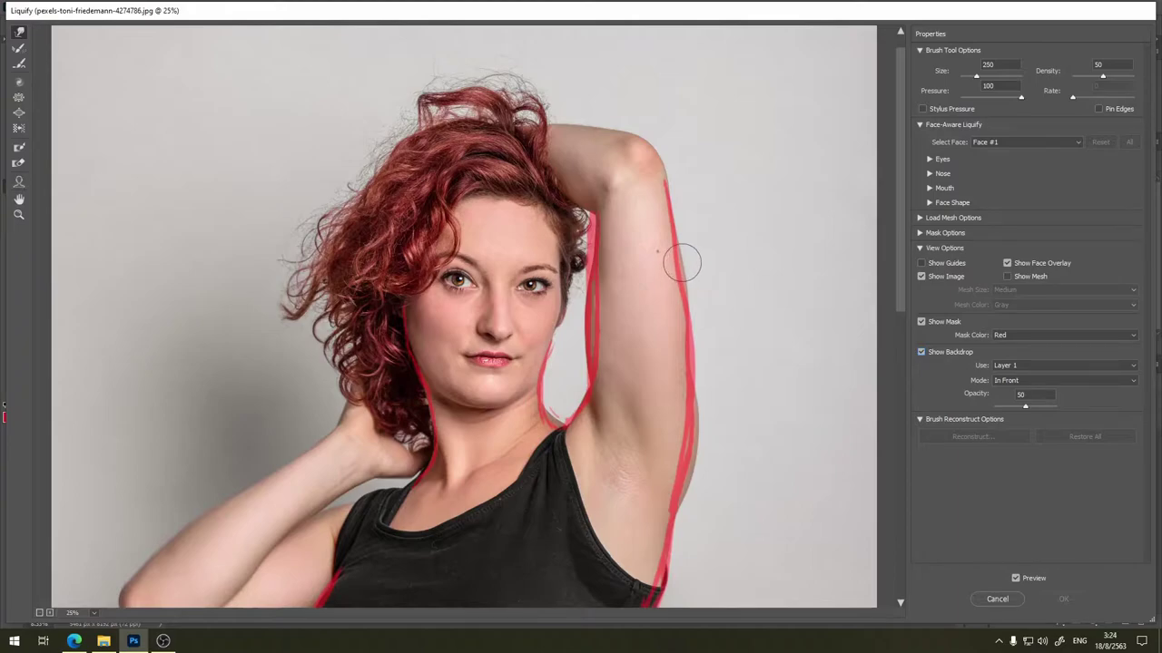
{"action": "key", "text": "bracketright"}
{"action": "key", "text": "bracketright"}
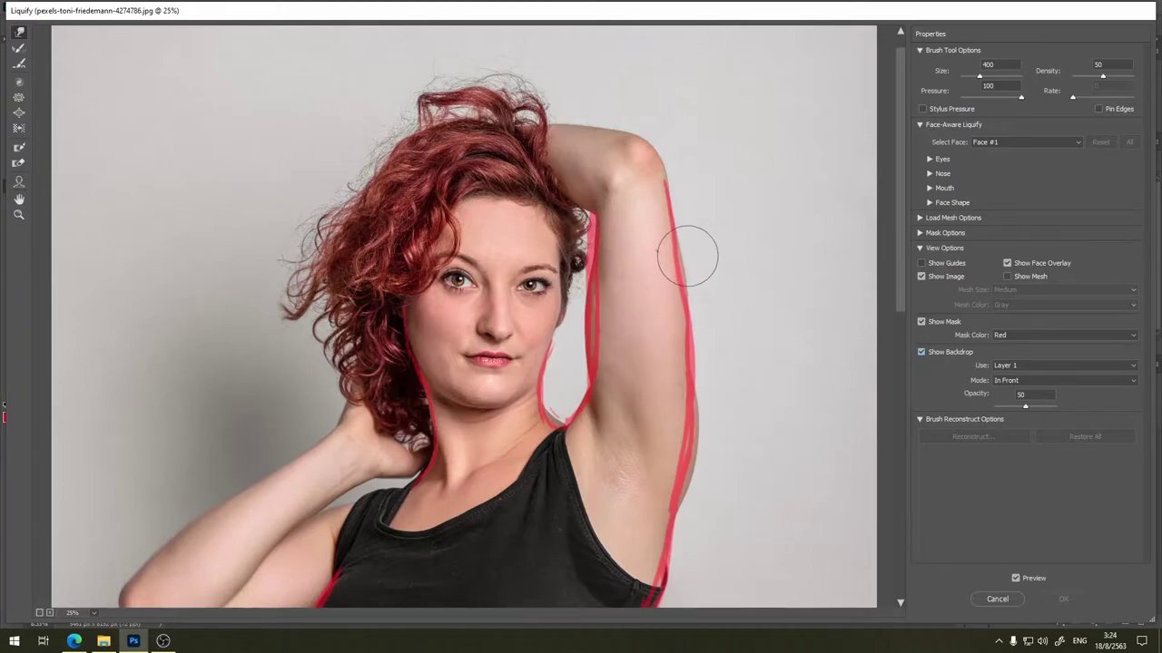
{"action": "key", "text": "bracketleft"}
{"action": "key", "text": "bracketleft"}
{"action": "key", "text": "bracketleft"}
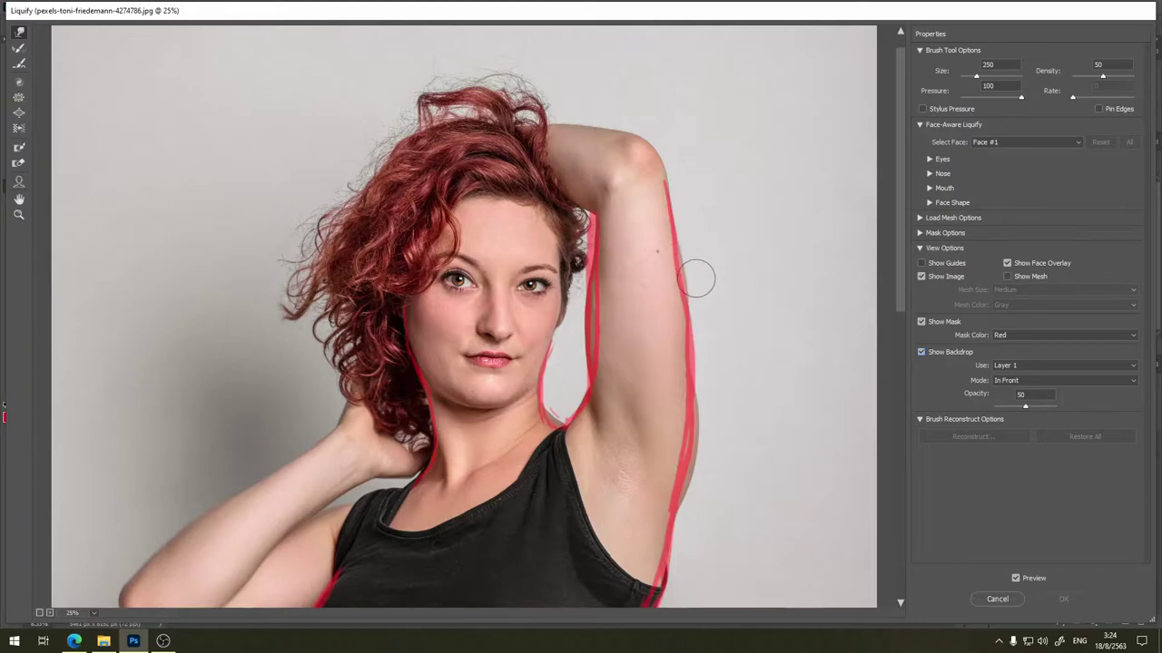
{"action": "left_click_drag", "start_coordinate": [684, 272], "coordinate": [691, 262]}
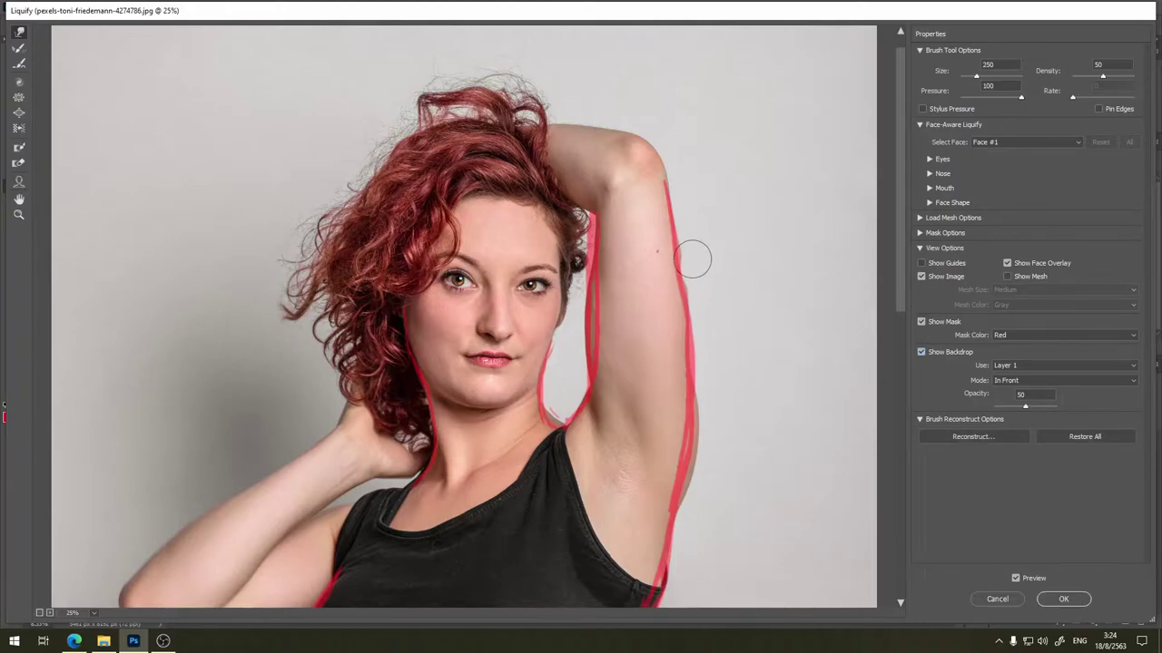
{"action": "key", "text": "ctrl+z"}
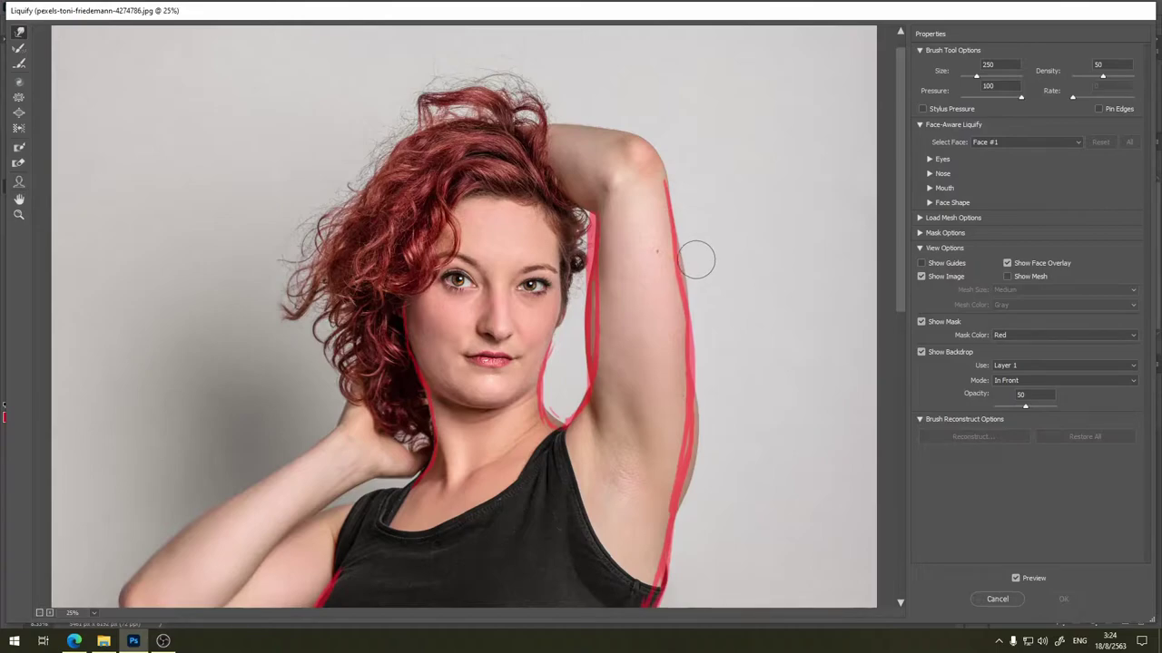
{"action": "key", "text": "ctrl+shift+z"}
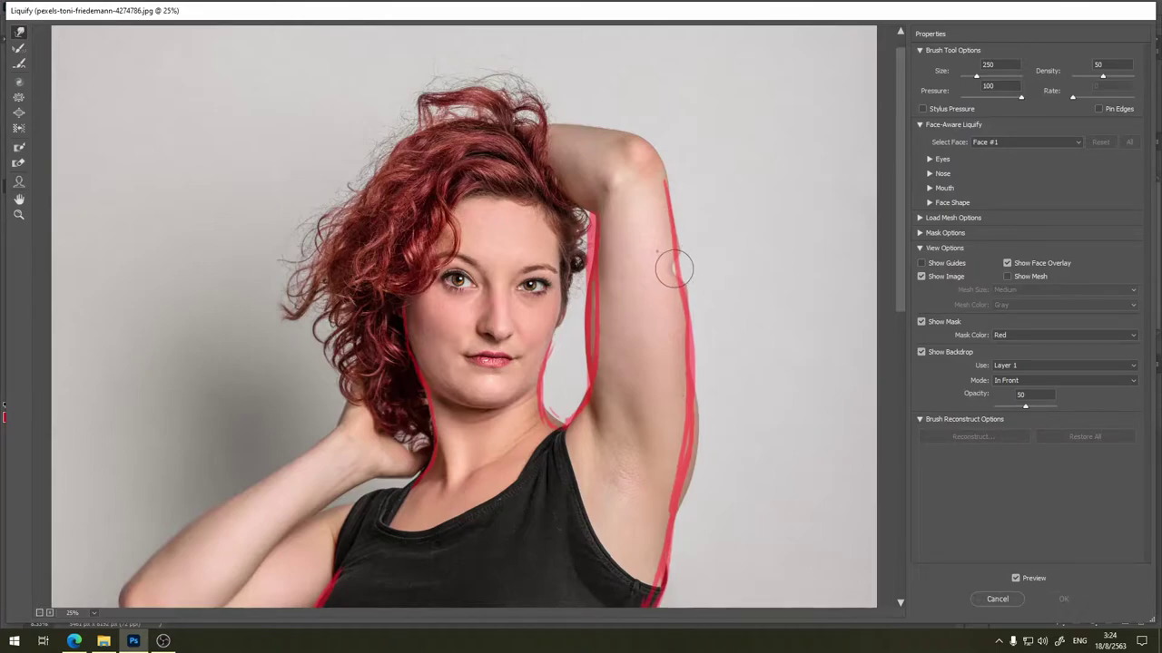
{"action": "key", "text": "ctrl+z"}
{"action": "key", "text": "ctrl+shift+z"}
{"action": "key", "text": "ctrl+z"}
Push the raised arm's outer edge inward toward the red guide, toggling the backdrop to check.
{"action": "left_click", "coordinate": [690, 261], "text": "ctrl"}
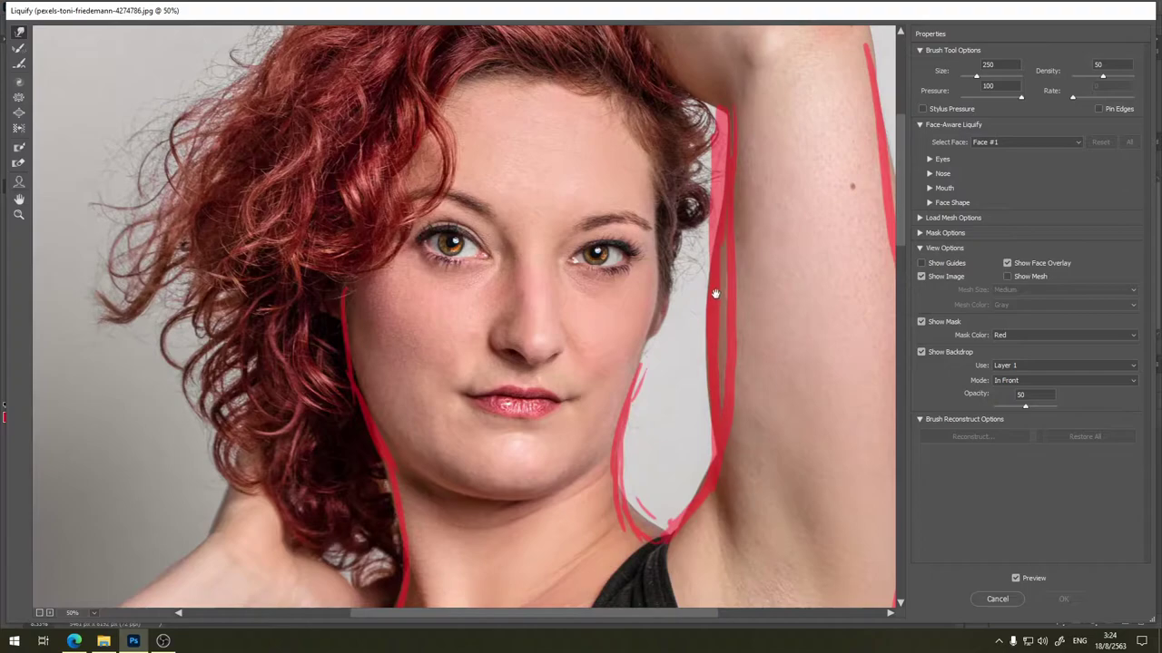
{"action": "left_click_drag", "start_coordinate": [713, 291], "coordinate": [531, 345]}
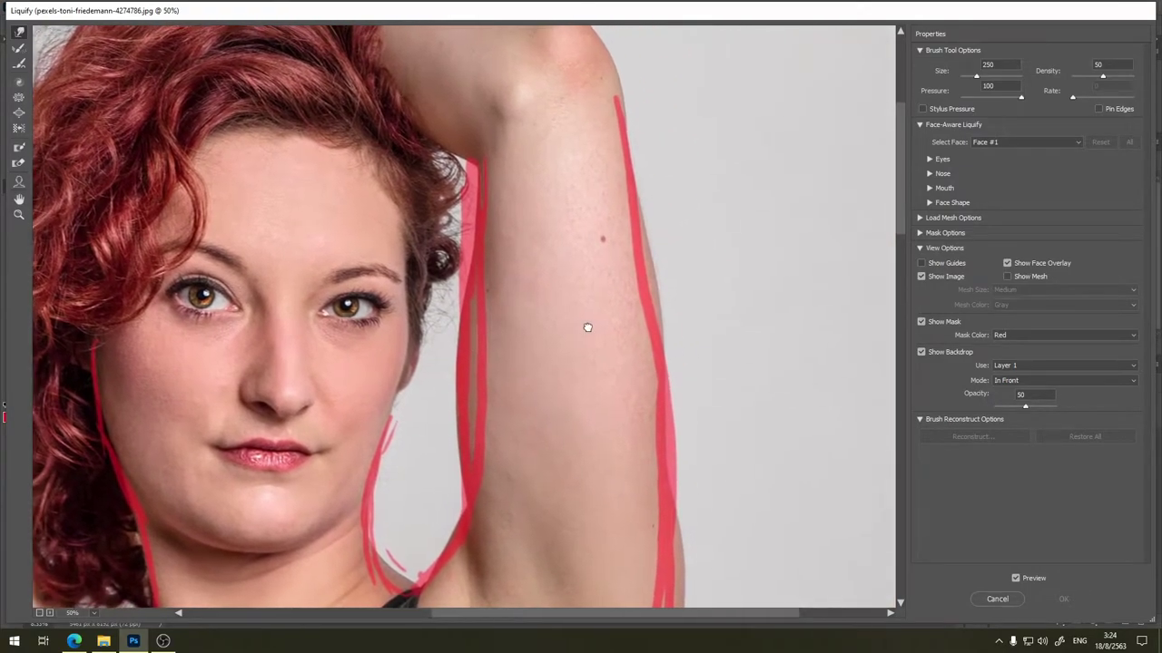
{"action": "left_click_drag", "start_coordinate": [641, 327], "coordinate": [586, 327]}
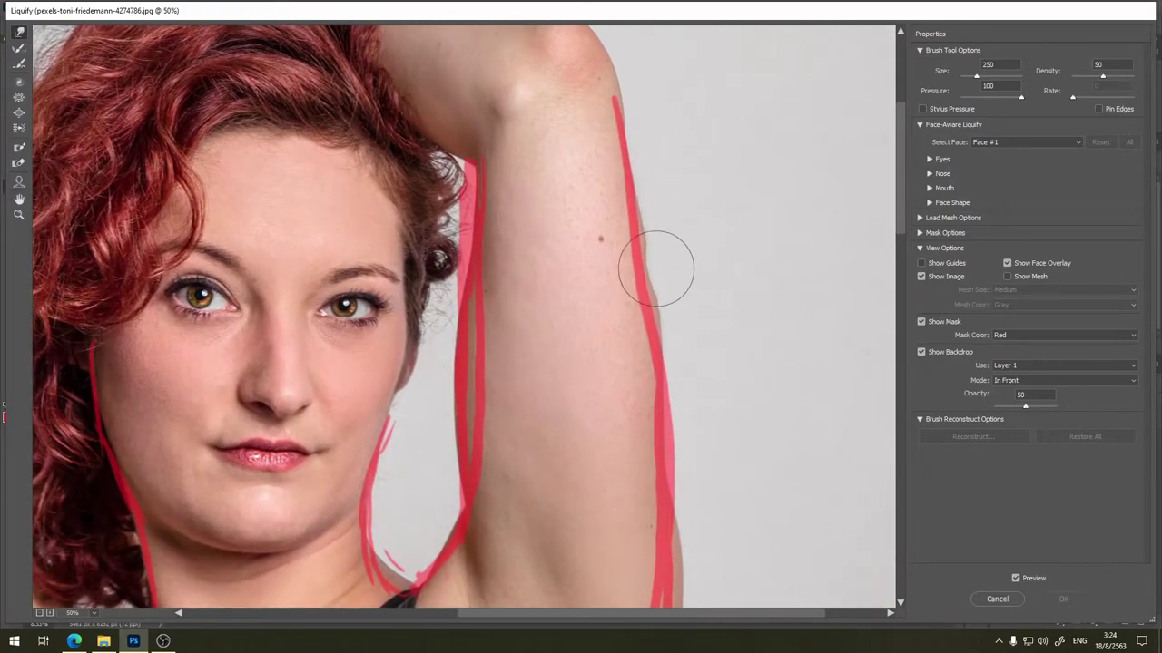
{"action": "mouse_move", "coordinate": [653, 267]}
{"action": "left_mouse_down"}
{"action": "mouse_move", "coordinate": [681, 309]}
{"action": "mouse_move", "coordinate": [666, 306]}
{"action": "mouse_move", "coordinate": [651, 216]}
{"action": "left_mouse_up"}
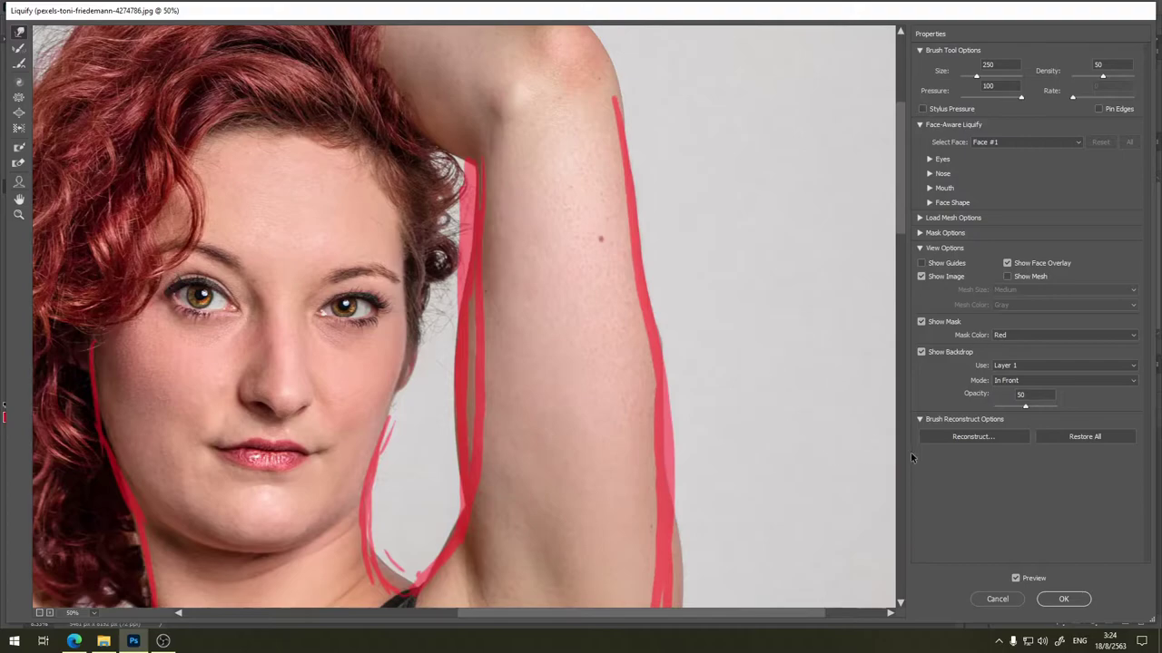
{"action": "left_click", "coordinate": [921, 353]}
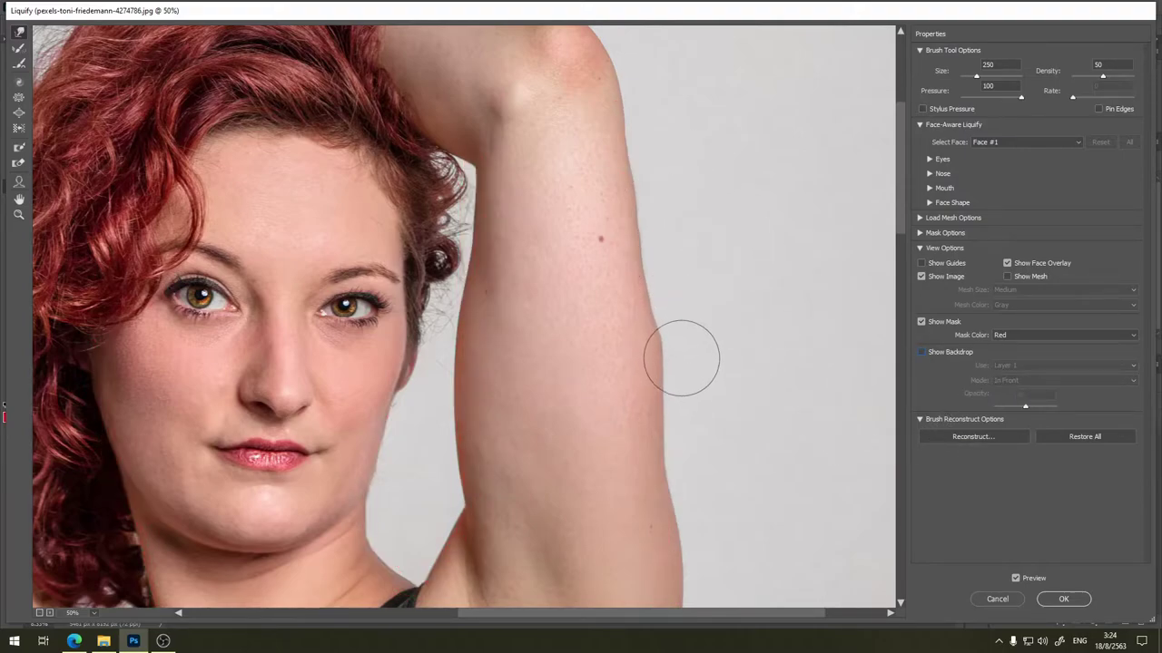
{"action": "left_click", "coordinate": [922, 352]}
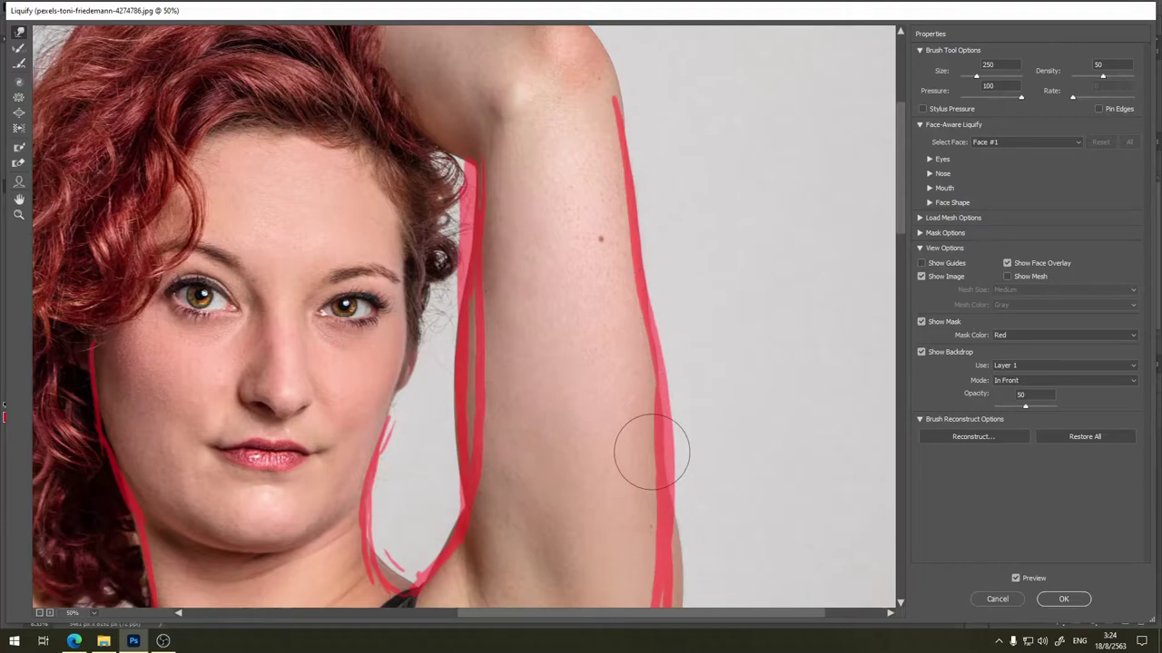
{"action": "left_click_drag", "start_coordinate": [742, 401], "coordinate": [720, 270]}
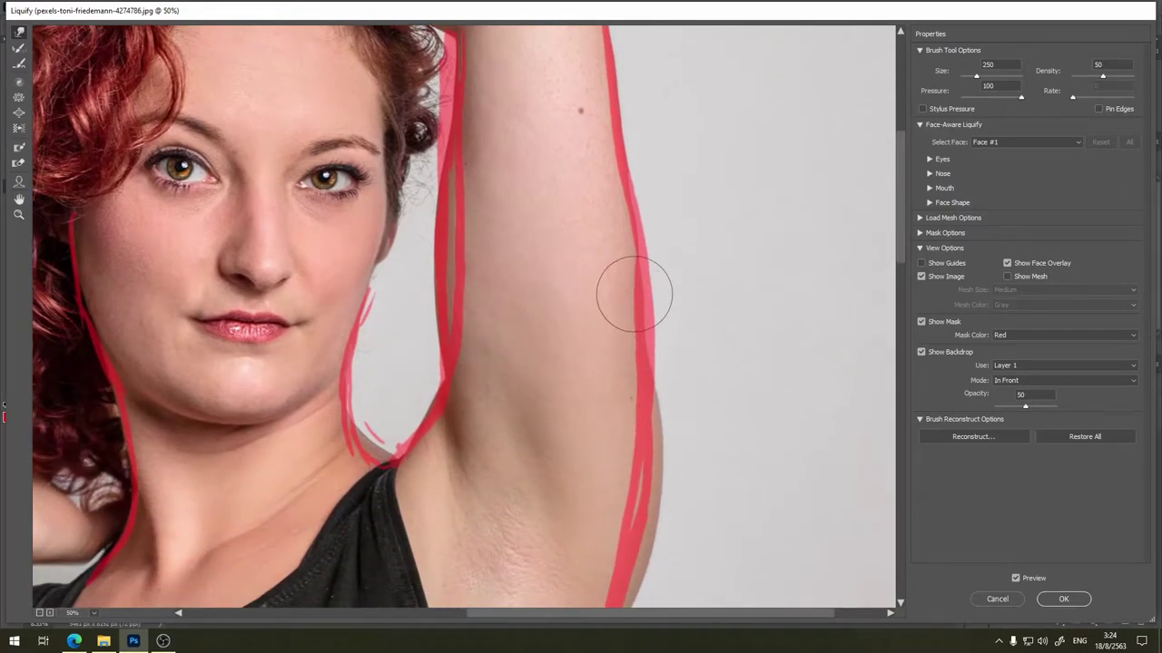
{"action": "left_click_drag", "start_coordinate": [721, 427], "coordinate": [726, 354]}
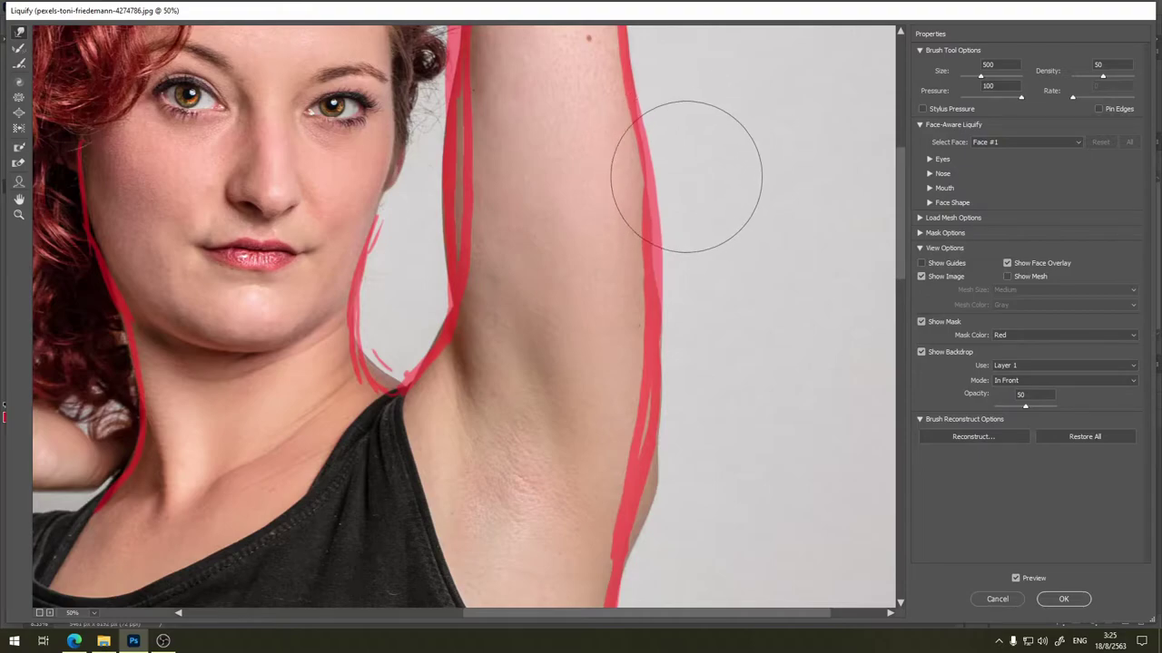
Enlarge the Forward Warp brush to size 700 and bring the armpit and shirt side into view.
{"action": "left_click_drag", "start_coordinate": [777, 436], "coordinate": [772, 339]}
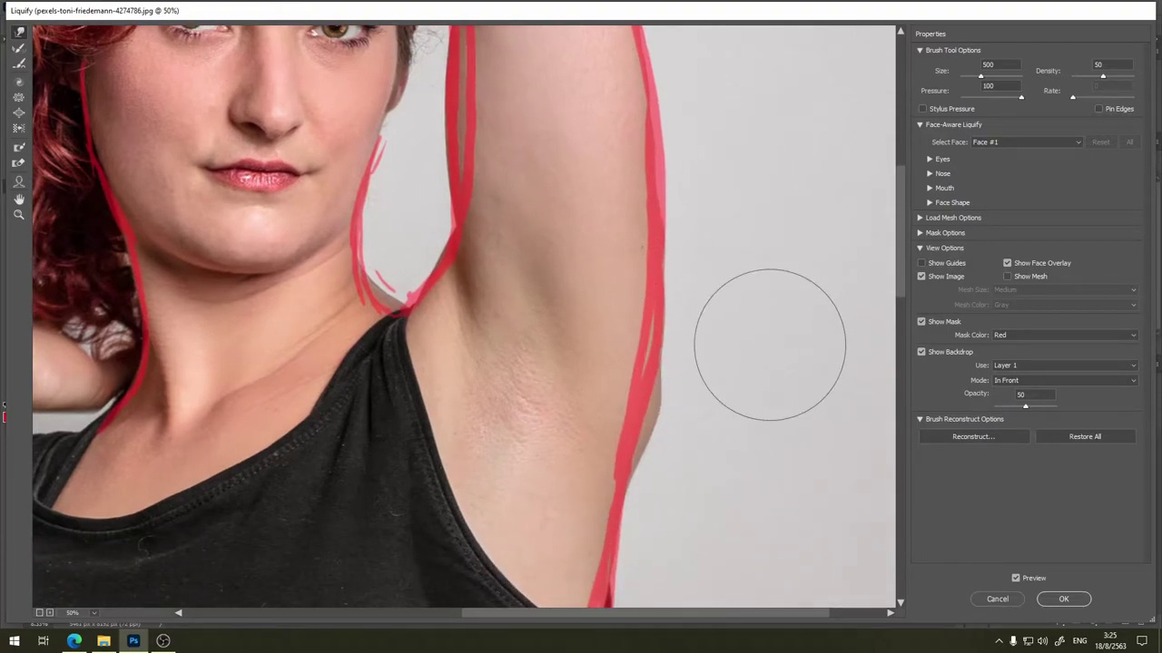
{"action": "key", "text": "bracketright"}
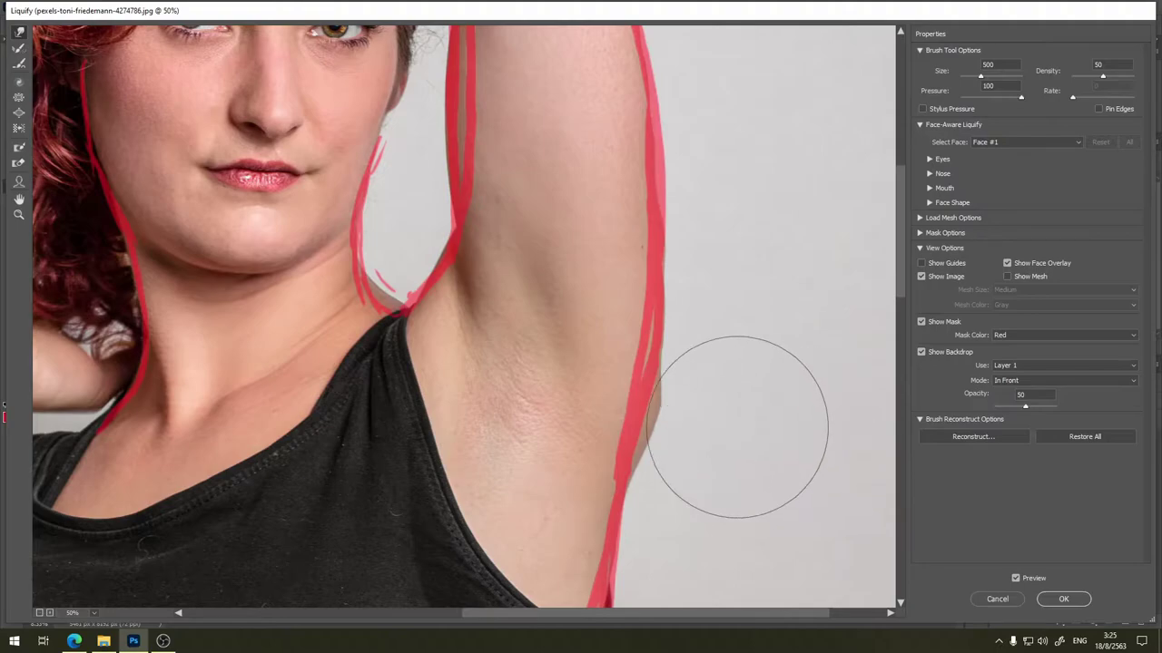
{"action": "key", "text": "bracketright"}
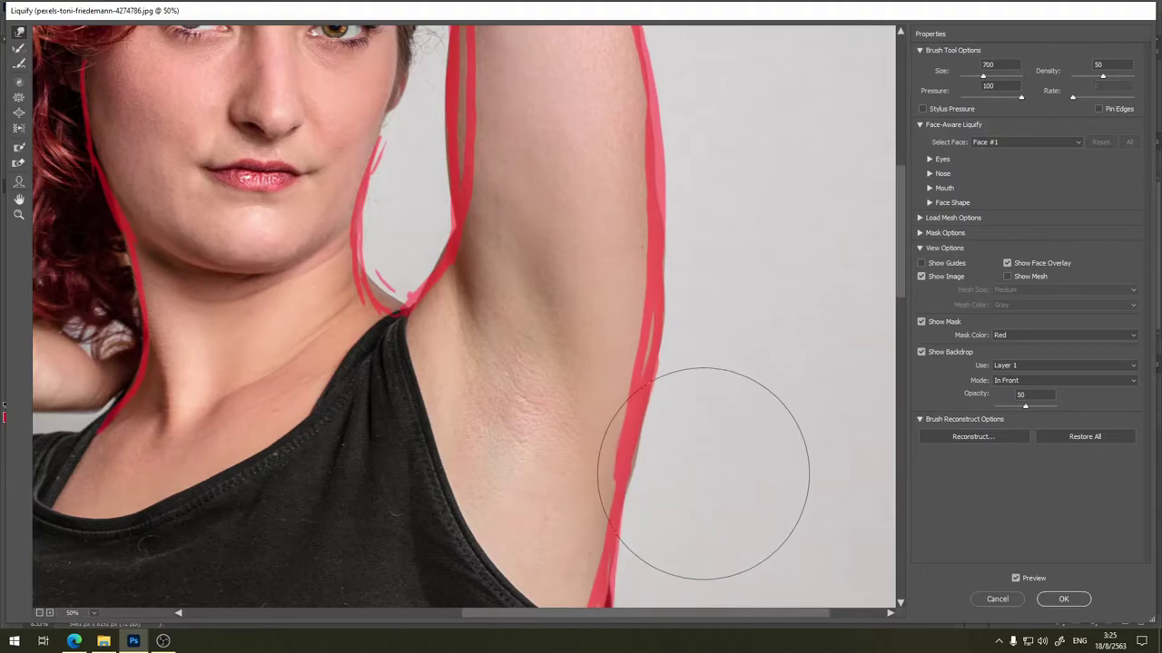
{"action": "left_click_drag", "start_coordinate": [765, 506], "coordinate": [708, 329]}
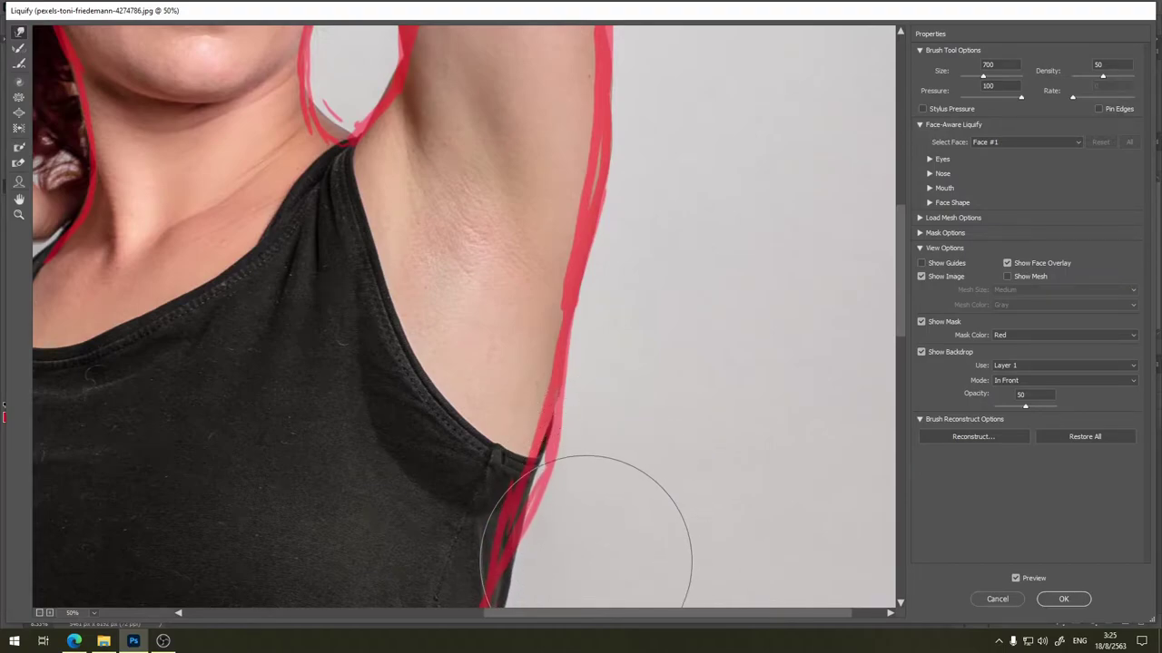
{"action": "left_click_drag", "start_coordinate": [669, 478], "coordinate": [668, 324]}
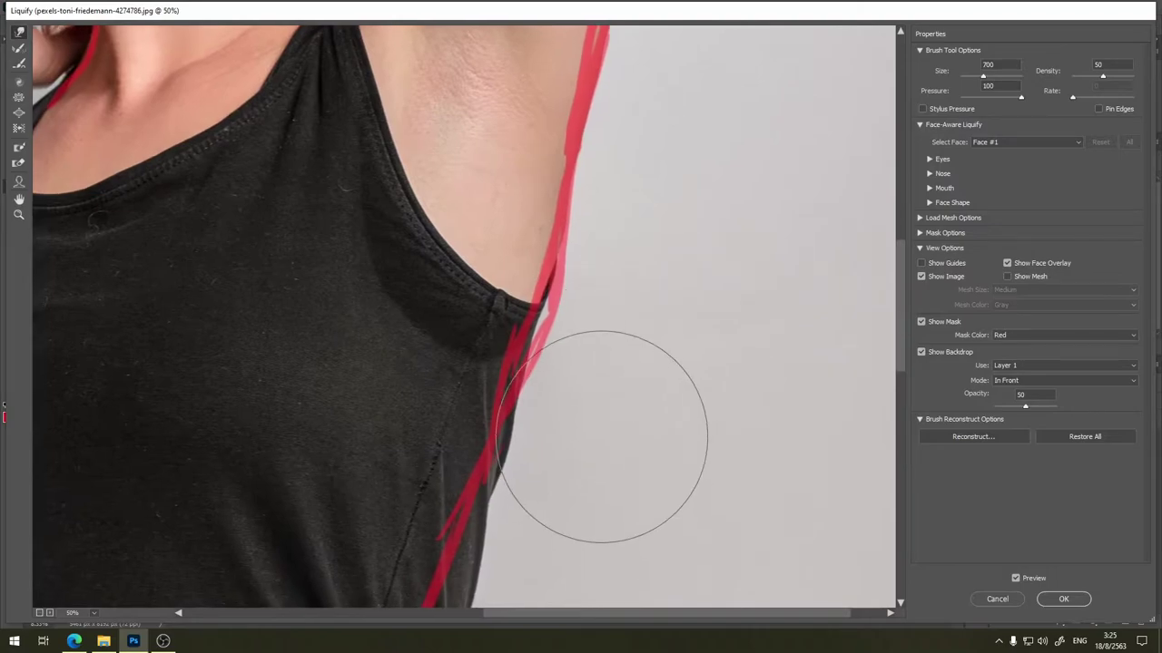
{"action": "left_click_drag", "start_coordinate": [653, 395], "coordinate": [662, 296]}
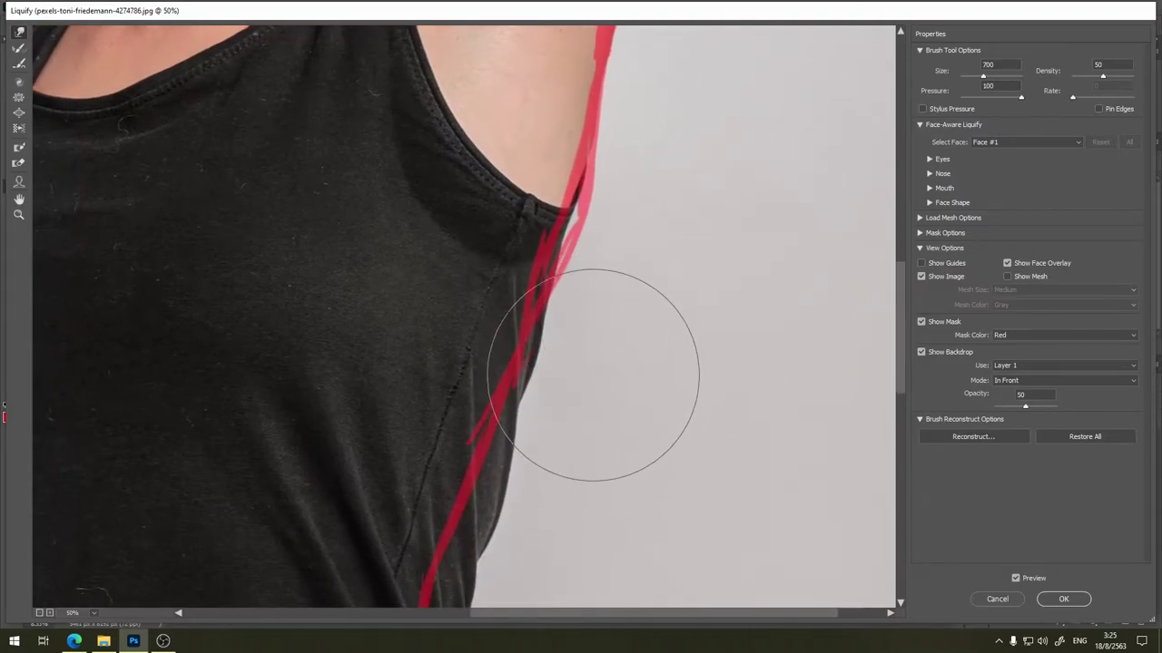
Push the shirt's side edge below the armpit inward toward the red guide, smoothing it.
{"action": "mouse_move", "coordinate": [591, 369]}
{"action": "left_mouse_down"}
{"action": "mouse_move", "coordinate": [580, 366]}
{"action": "mouse_move", "coordinate": [577, 413]}
{"action": "mouse_move", "coordinate": [581, 382]}
{"action": "left_mouse_up"}
{"action": "mouse_move", "coordinate": [577, 540]}
{"action": "left_mouse_down"}
{"action": "mouse_move", "coordinate": [550, 510]}
{"action": "mouse_move", "coordinate": [557, 487]}
{"action": "mouse_move", "coordinate": [553, 462]}
{"action": "mouse_move", "coordinate": [542, 461]}
{"action": "mouse_move", "coordinate": [567, 526]}
{"action": "left_mouse_up"}
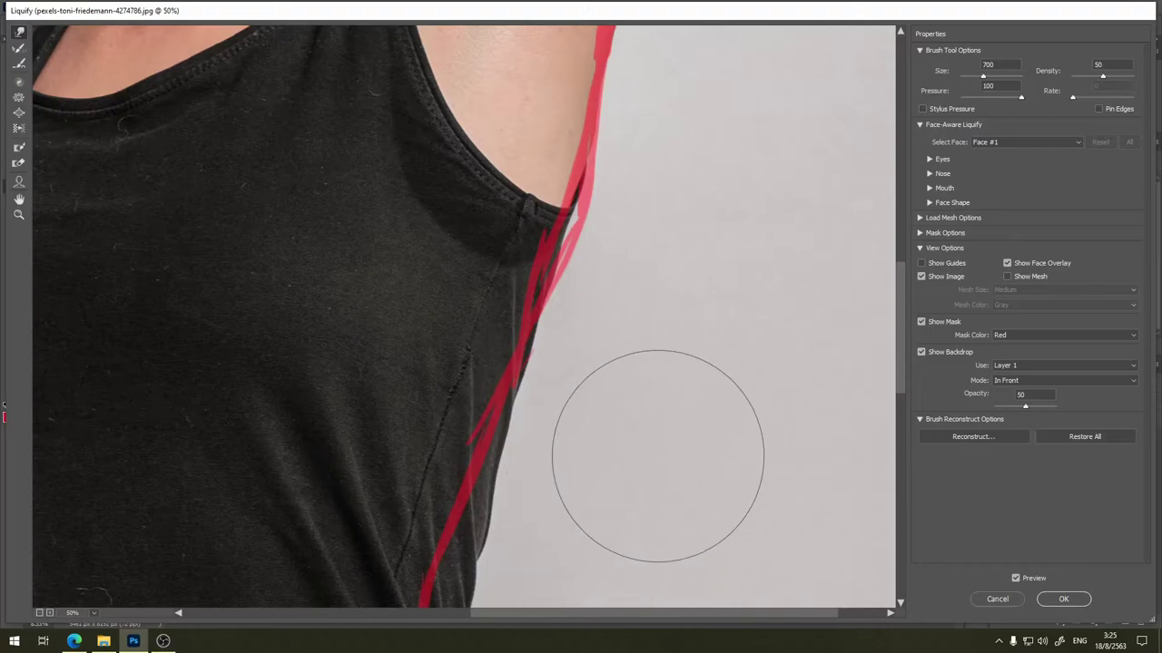
{"action": "left_click_drag", "start_coordinate": [581, 463], "coordinate": [660, 317]}
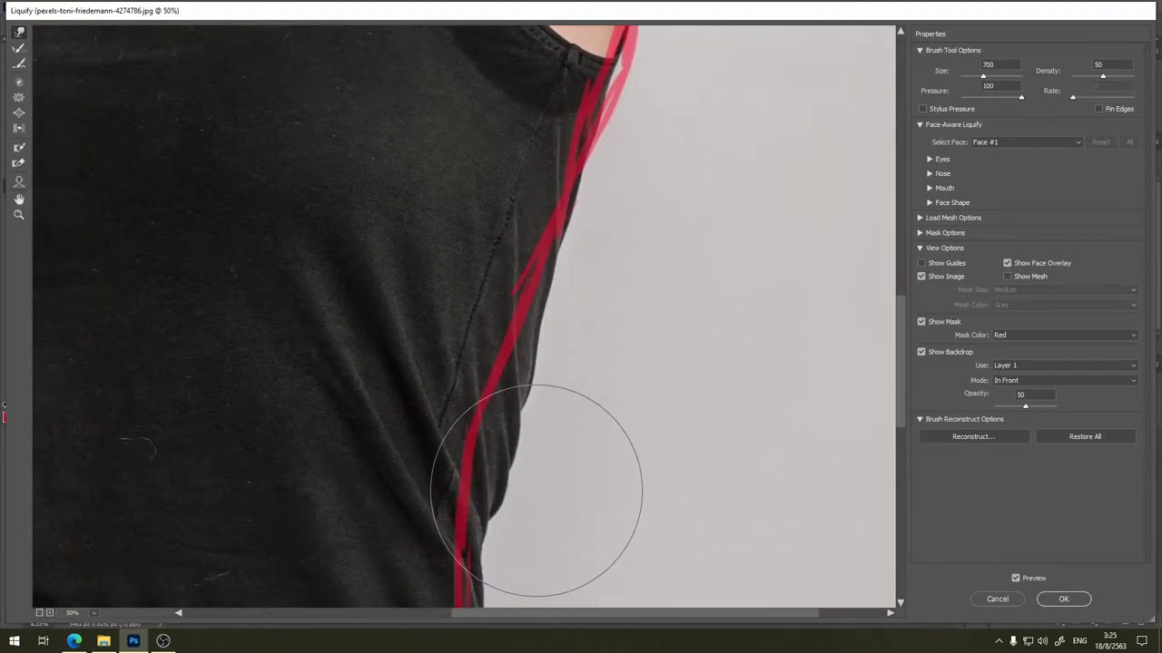
{"action": "mouse_move", "coordinate": [533, 493]}
{"action": "left_mouse_down"}
{"action": "mouse_move", "coordinate": [508, 488]}
{"action": "mouse_move", "coordinate": [544, 493]}
{"action": "mouse_move", "coordinate": [511, 459]}
{"action": "mouse_move", "coordinate": [493, 459]}
{"action": "mouse_move", "coordinate": [502, 445]}
{"action": "mouse_move", "coordinate": [490, 437]}
{"action": "mouse_move", "coordinate": [550, 342]}
{"action": "mouse_move", "coordinate": [534, 345]}
{"action": "mouse_move", "coordinate": [539, 395]}
{"action": "mouse_move", "coordinate": [511, 394]}
{"action": "mouse_move", "coordinate": [519, 373]}
{"action": "mouse_move", "coordinate": [529, 390]}
{"action": "mouse_move", "coordinate": [545, 354]}
{"action": "left_mouse_up"}
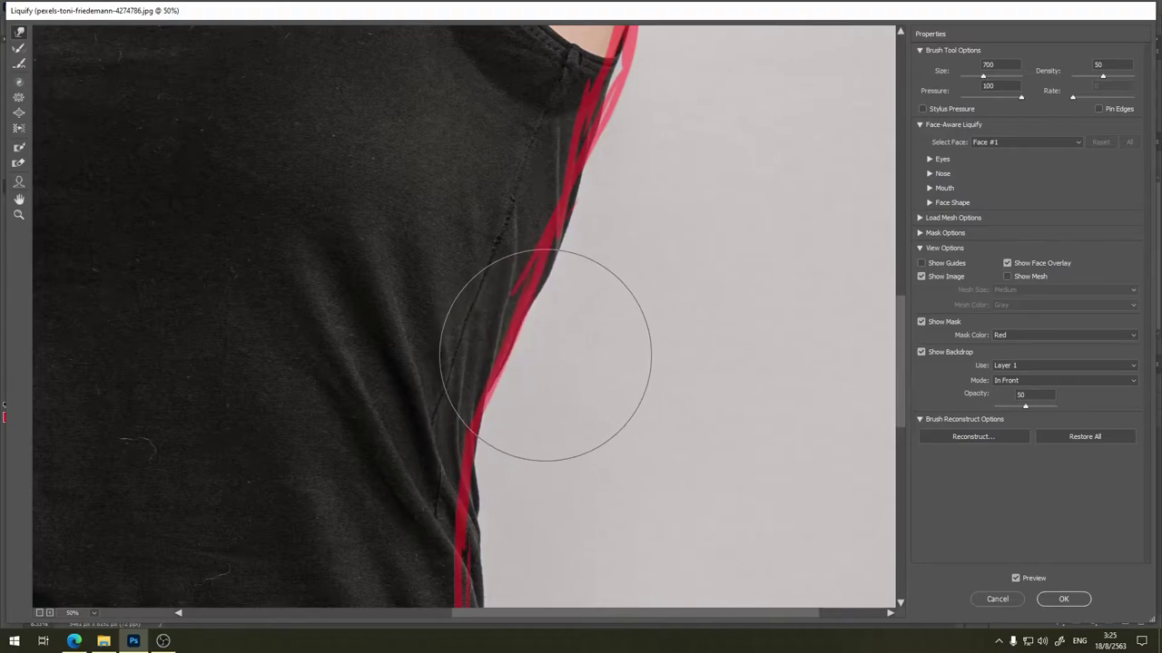
{"action": "left_click_drag", "start_coordinate": [511, 390], "coordinate": [615, 219]}
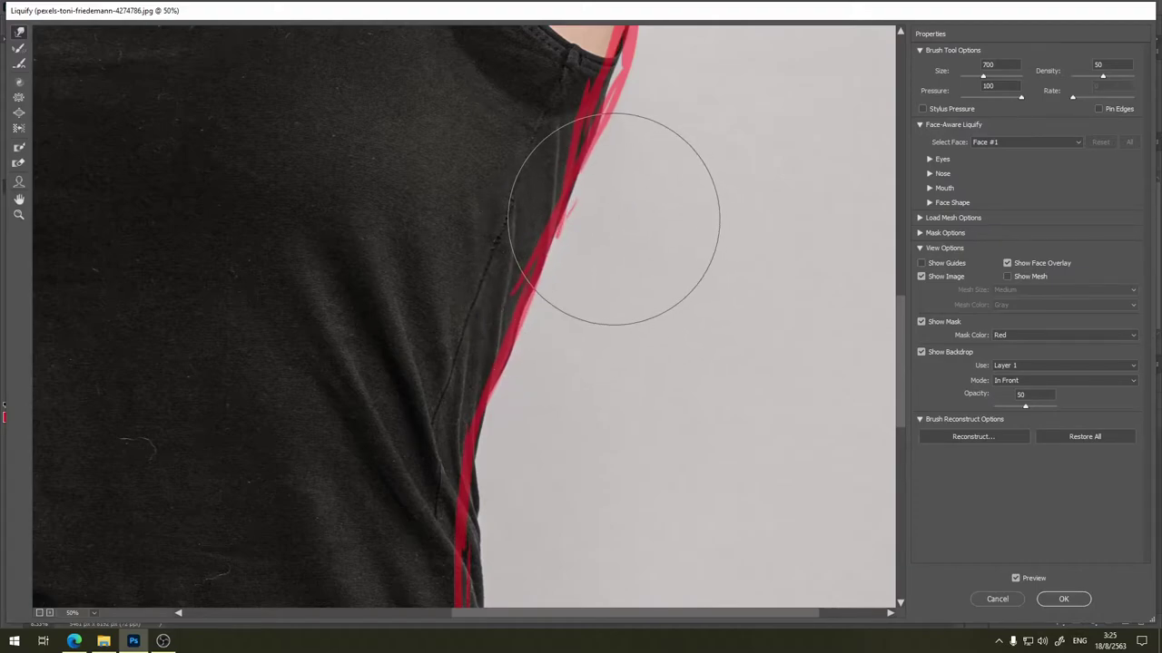
Push the tank top's waist edge inward and even it out down to the hem.
{"action": "left_click_drag", "start_coordinate": [599, 462], "coordinate": [604, 320]}
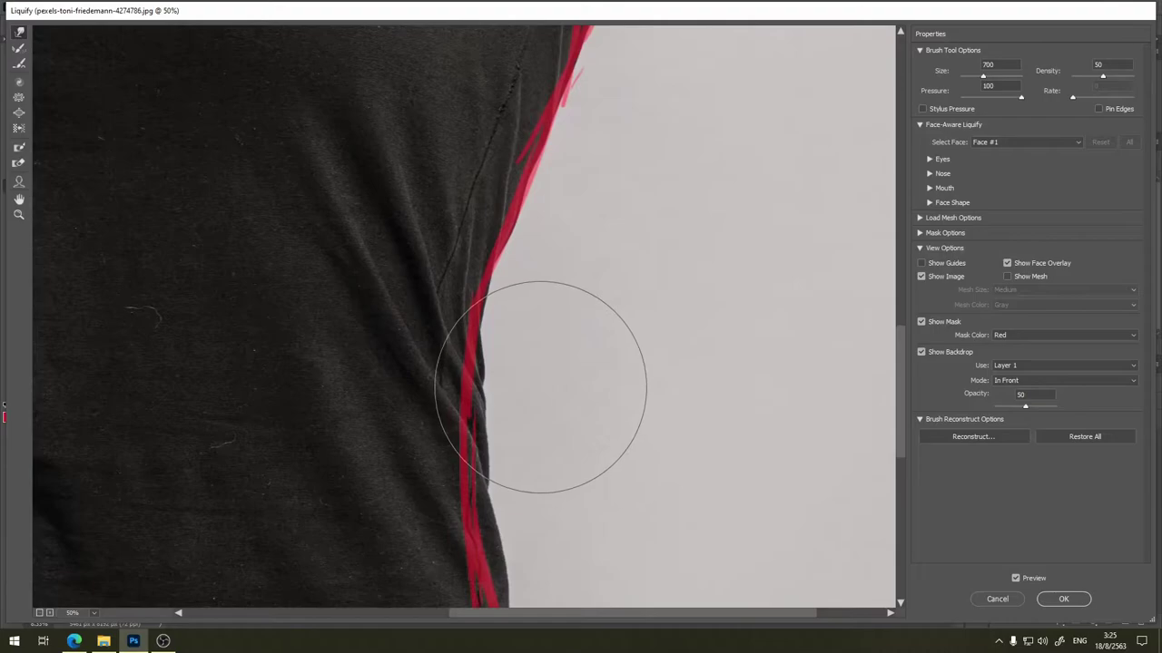
{"action": "left_click_drag", "start_coordinate": [541, 387], "coordinate": [507, 383]}
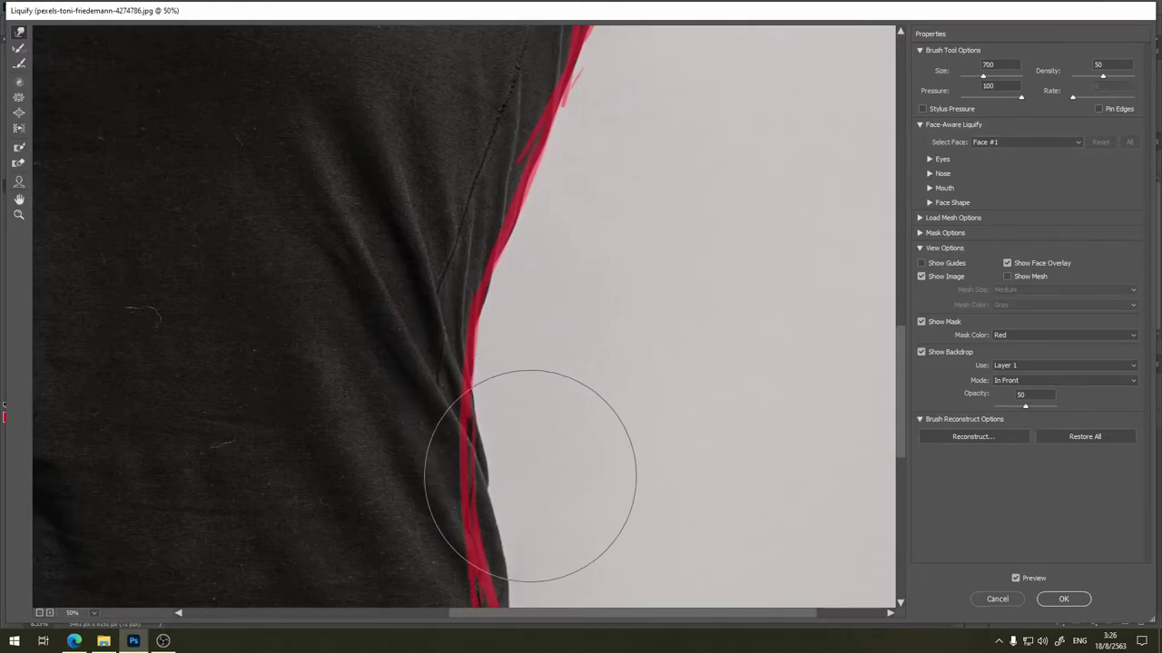
{"action": "left_click_drag", "start_coordinate": [530, 475], "coordinate": [515, 460]}
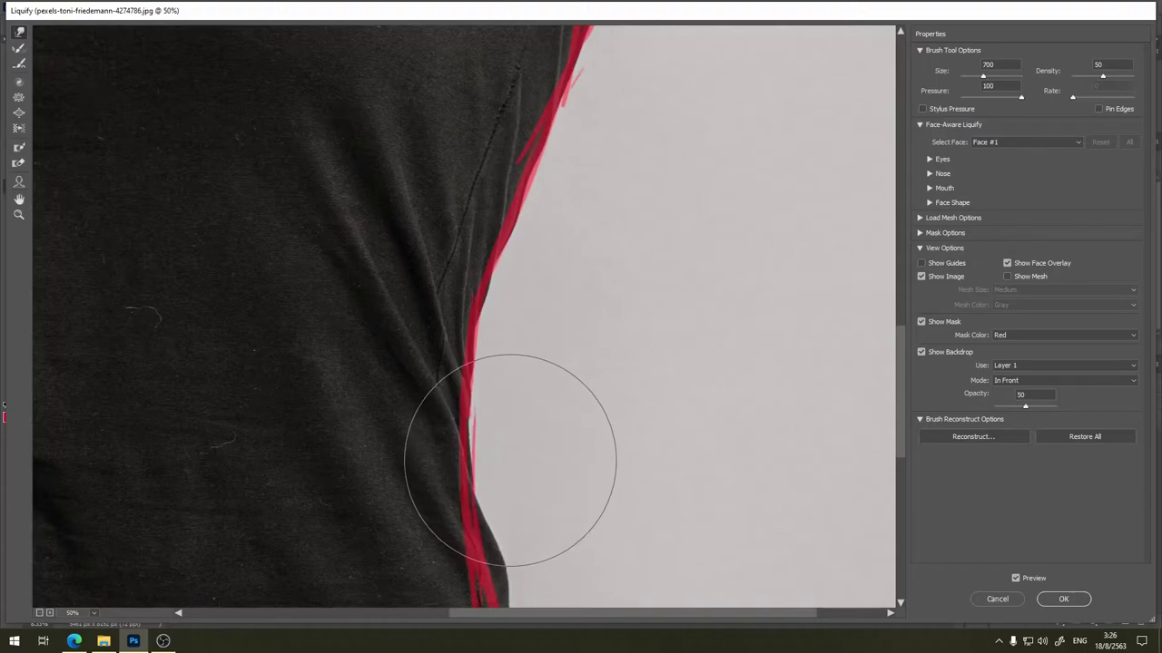
{"action": "left_click_drag", "start_coordinate": [612, 437], "coordinate": [619, 315]}
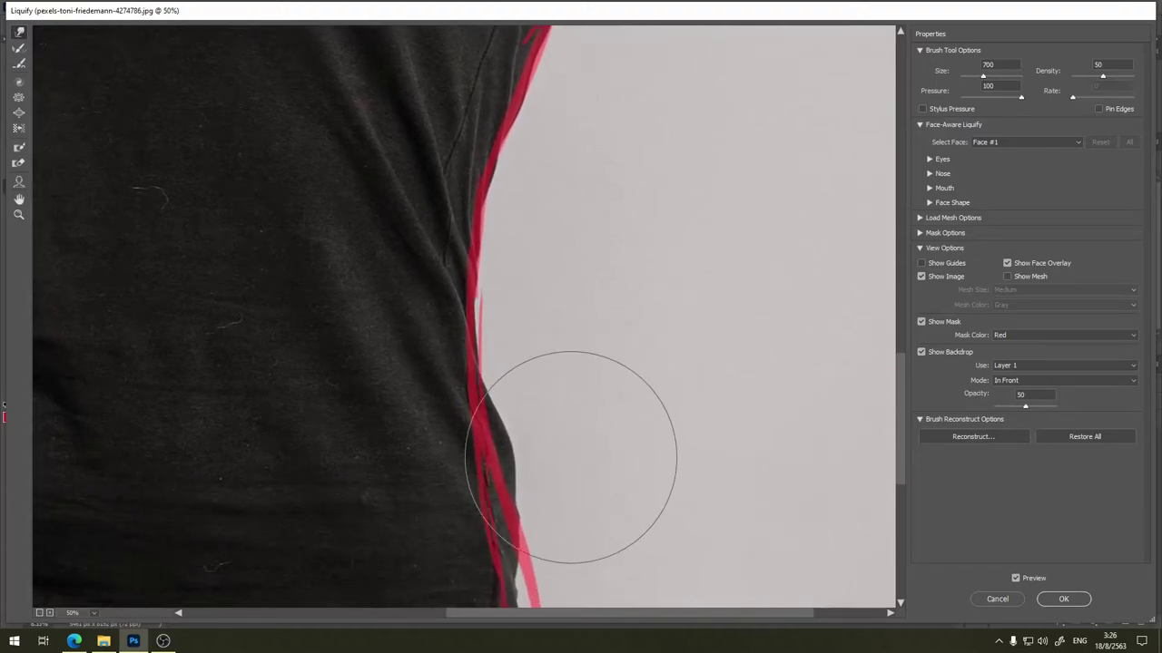
{"action": "mouse_move", "coordinate": [567, 431]}
{"action": "left_mouse_down"}
{"action": "mouse_move", "coordinate": [524, 415]}
{"action": "mouse_move", "coordinate": [527, 454]}
{"action": "mouse_move", "coordinate": [538, 445]}
{"action": "left_mouse_up"}
{"action": "mouse_move", "coordinate": [492, 347]}
{"action": "left_mouse_down"}
{"action": "mouse_move", "coordinate": [415, 351]}
{"action": "mouse_move", "coordinate": [458, 355]}
{"action": "mouse_move", "coordinate": [443, 305]}
{"action": "left_mouse_up"}
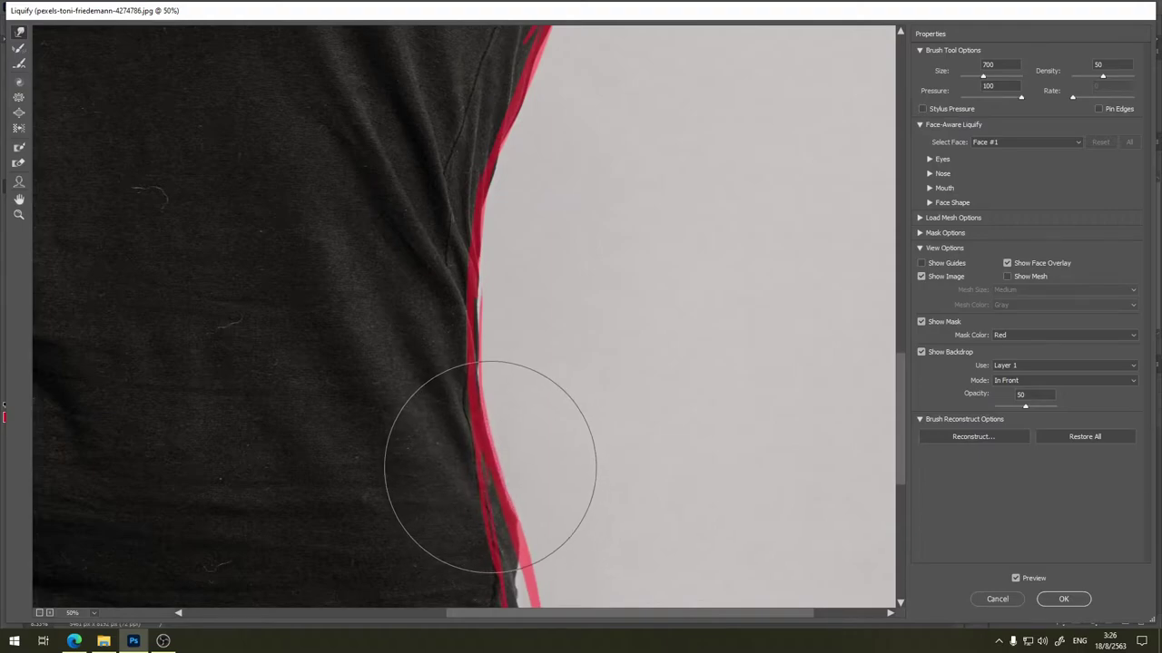
{"action": "left_click_drag", "start_coordinate": [630, 433], "coordinate": [680, 239]}
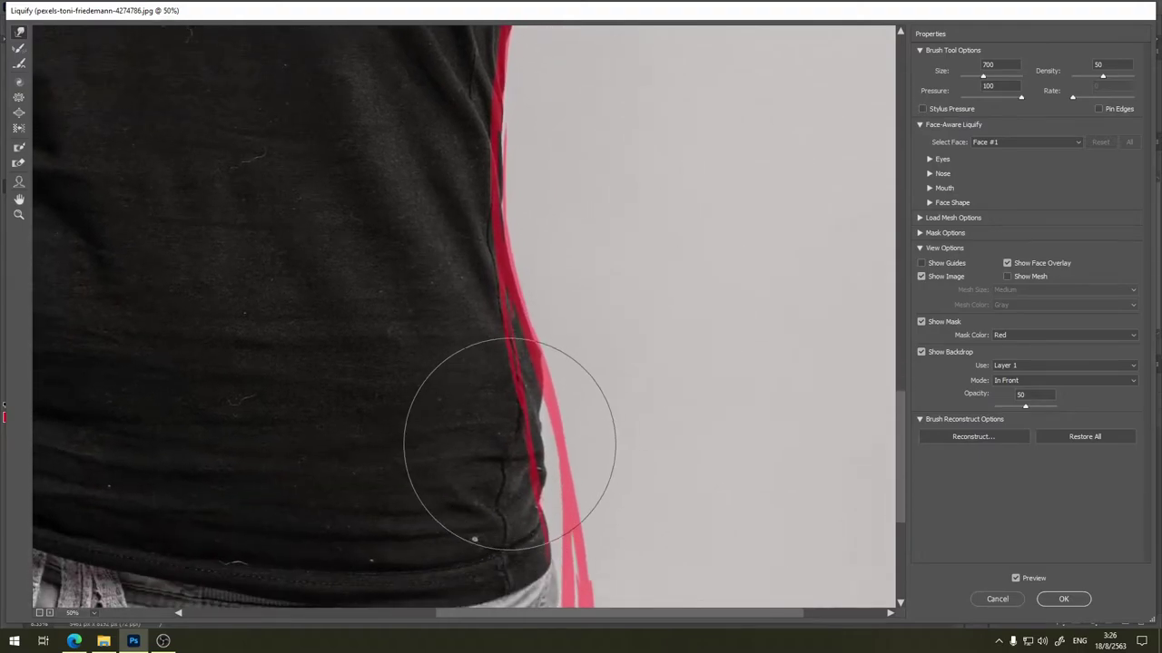
{"action": "left_click_drag", "start_coordinate": [598, 351], "coordinate": [588, 354]}
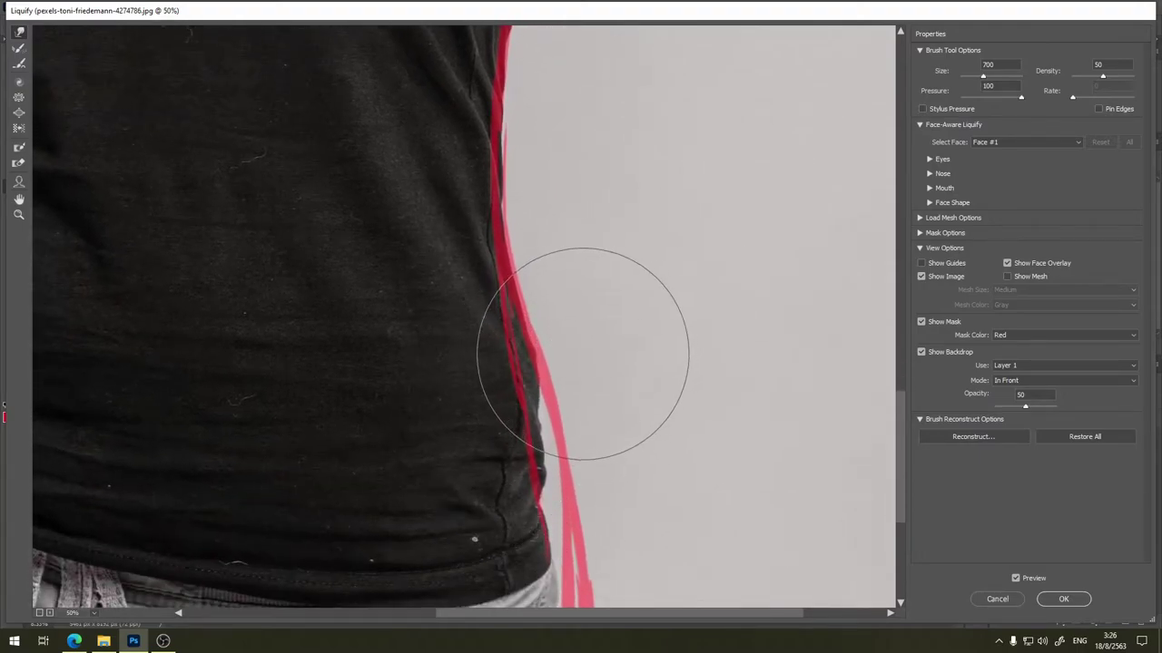
{"action": "left_click_drag", "start_coordinate": [504, 466], "coordinate": [522, 464]}
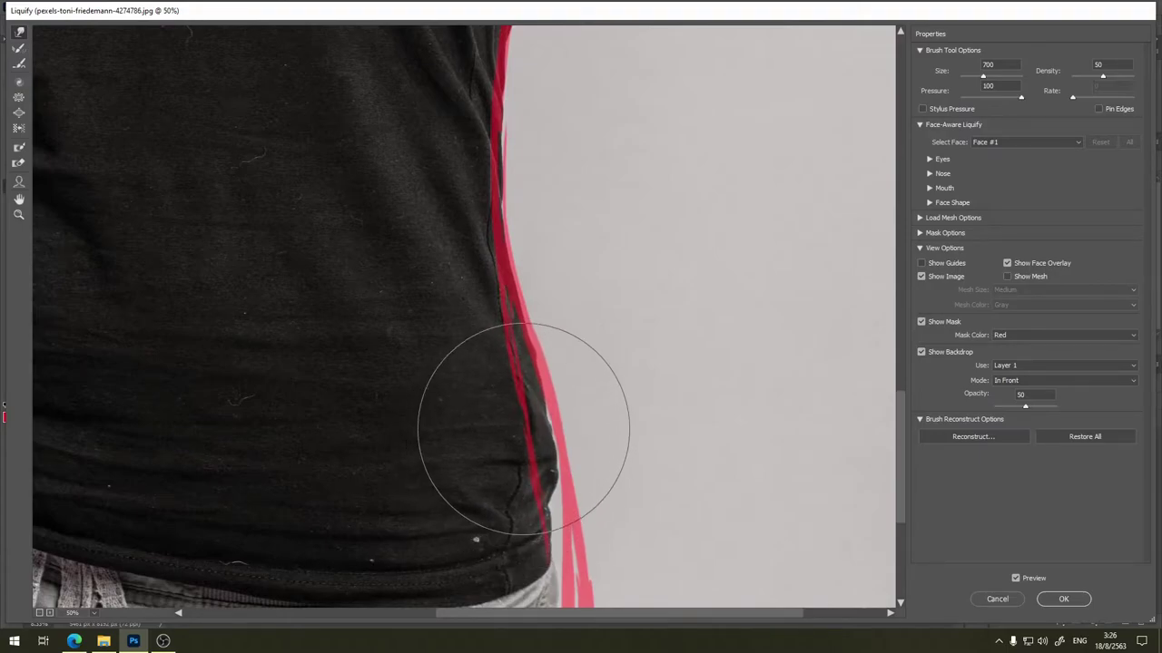
Smooth the shirt edge above the hem and reshape the hip edge at the trouser pocket.
{"action": "left_click_drag", "start_coordinate": [635, 377], "coordinate": [679, 247]}
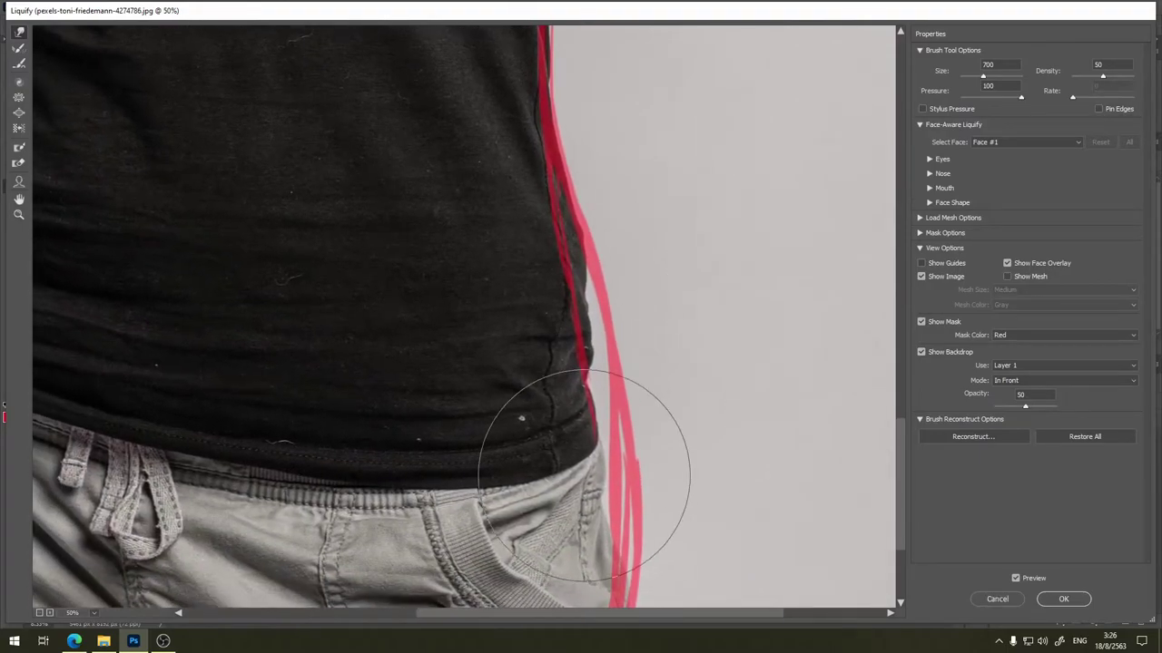
{"action": "left_click_drag", "start_coordinate": [573, 476], "coordinate": [588, 472]}
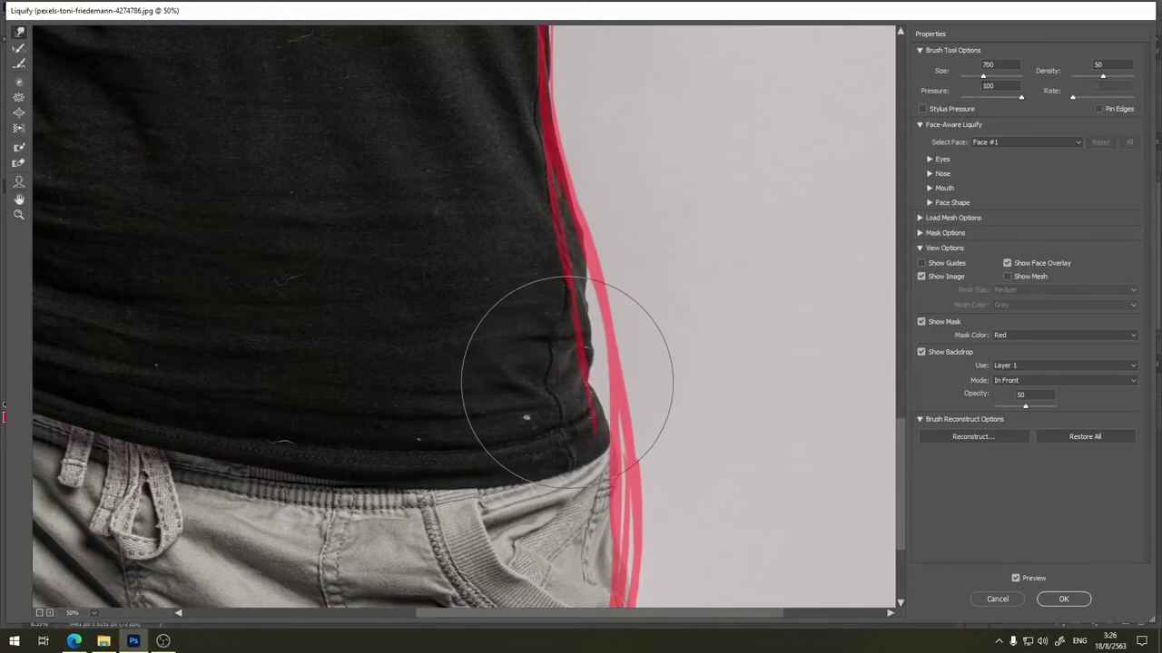
{"action": "left_click_drag", "start_coordinate": [565, 372], "coordinate": [578, 380]}
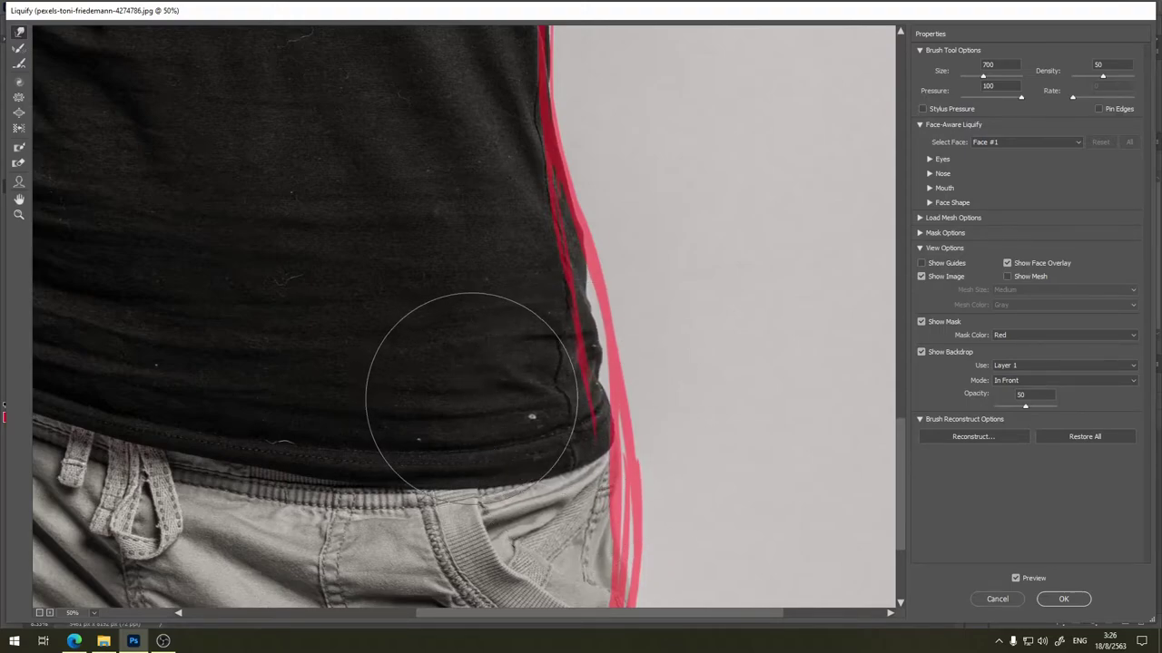
{"action": "key", "text": "ctrl"}
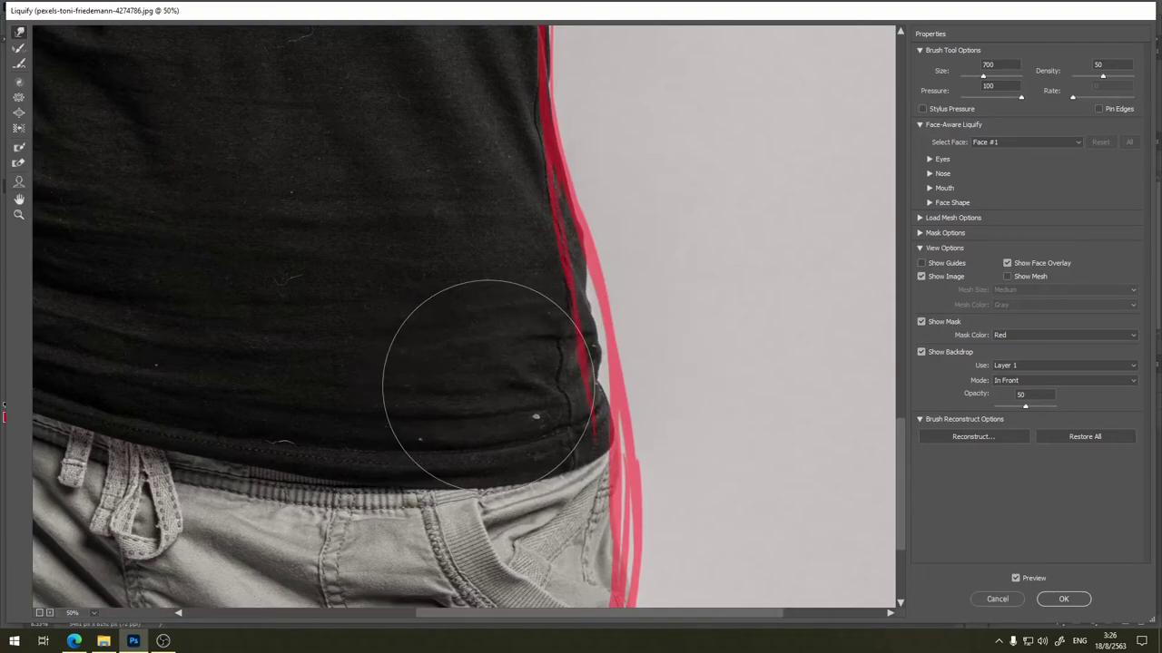
{"action": "mouse_move", "coordinate": [466, 388]}
{"action": "left_mouse_down"}
{"action": "mouse_move", "coordinate": [535, 378]}
{"action": "mouse_move", "coordinate": [510, 399]}
{"action": "mouse_move", "coordinate": [553, 420]}
{"action": "mouse_move", "coordinate": [493, 414]}
{"action": "left_mouse_up"}
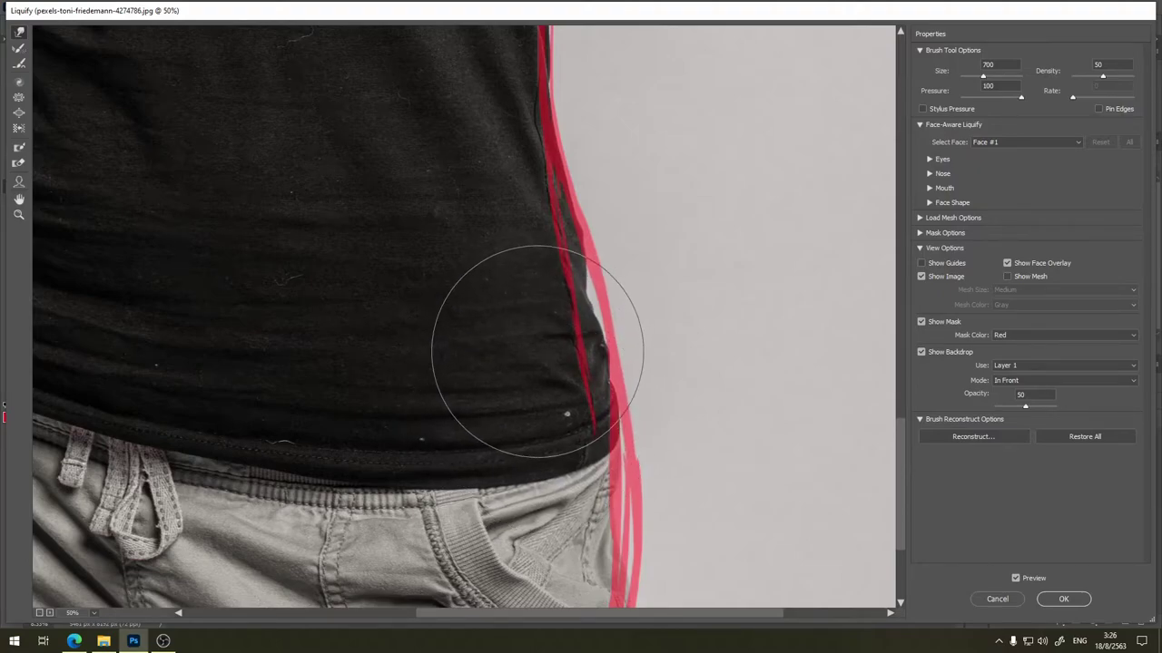
{"action": "mouse_move", "coordinate": [537, 352]}
{"action": "left_mouse_down"}
{"action": "mouse_move", "coordinate": [665, 211]}
{"action": "mouse_move", "coordinate": [666, 194]}
{"action": "mouse_move", "coordinate": [659, 335]}
{"action": "left_mouse_up"}
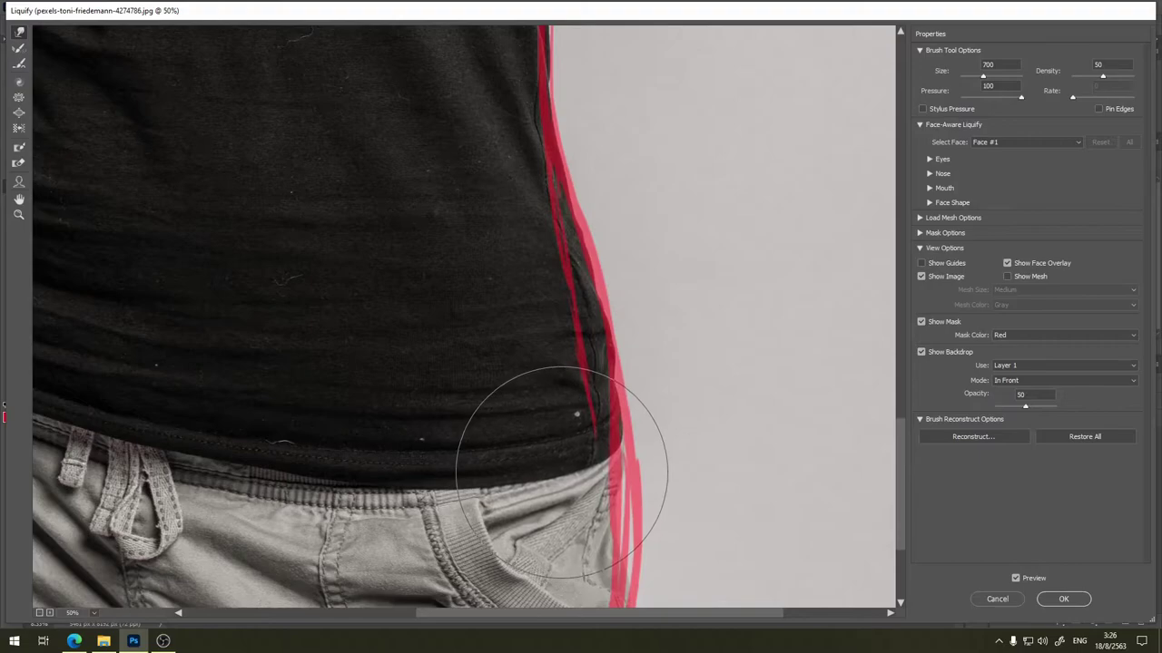
{"action": "scroll", "coordinate": [617, 543], "scroll_direction": "down", "scroll_amount": 3}
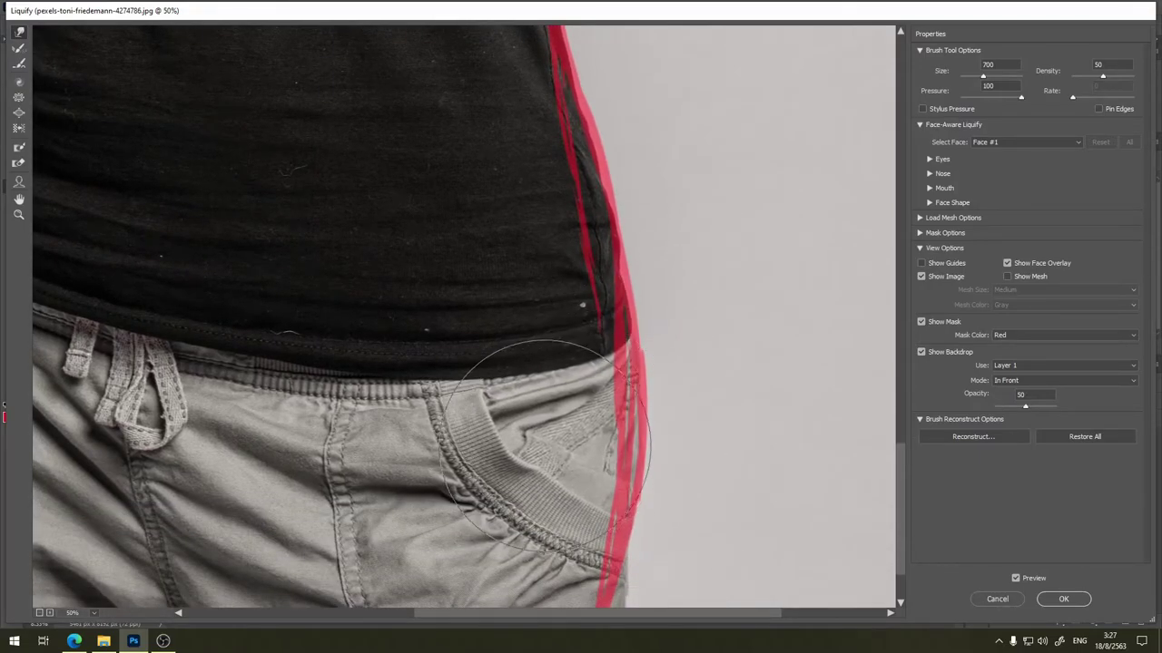
{"action": "left_click_drag", "start_coordinate": [558, 372], "coordinate": [679, 479]}
{"action": "scroll", "coordinate": [708, 420], "scroll_direction": "down", "scroll_amount": 3}
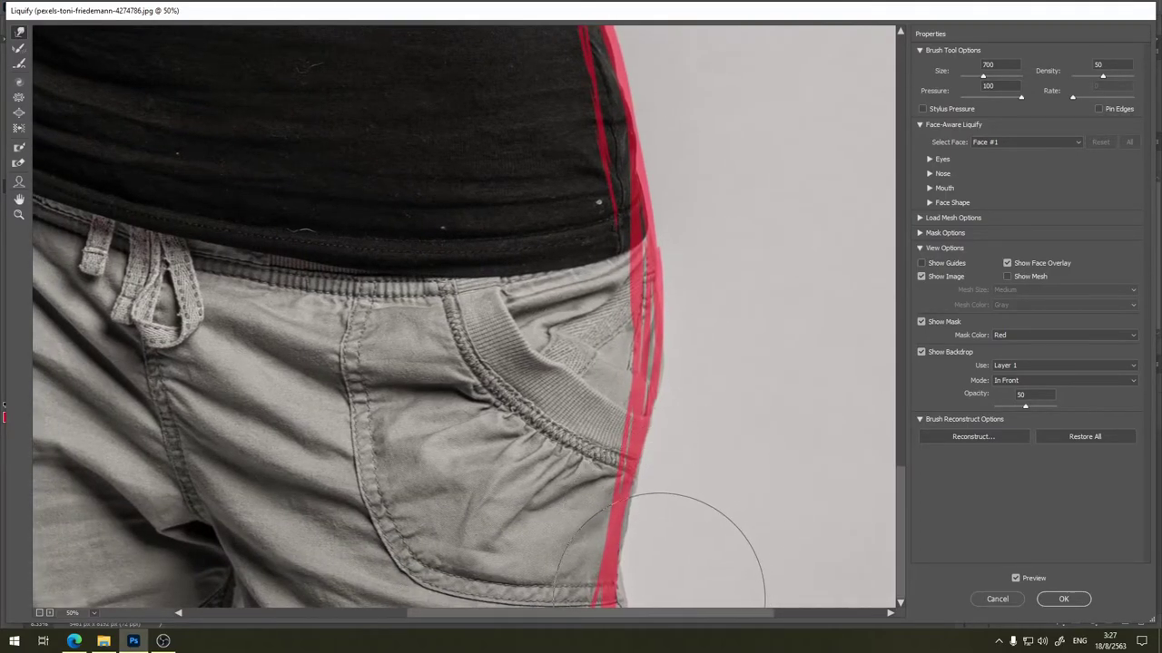
Fit the image, zoom into the body's other side, and push that shirt edge inward.
{"action": "key", "text": "ctrl+0"}
{"action": "left_click", "coordinate": [705, 205], "text": "ctrl"}
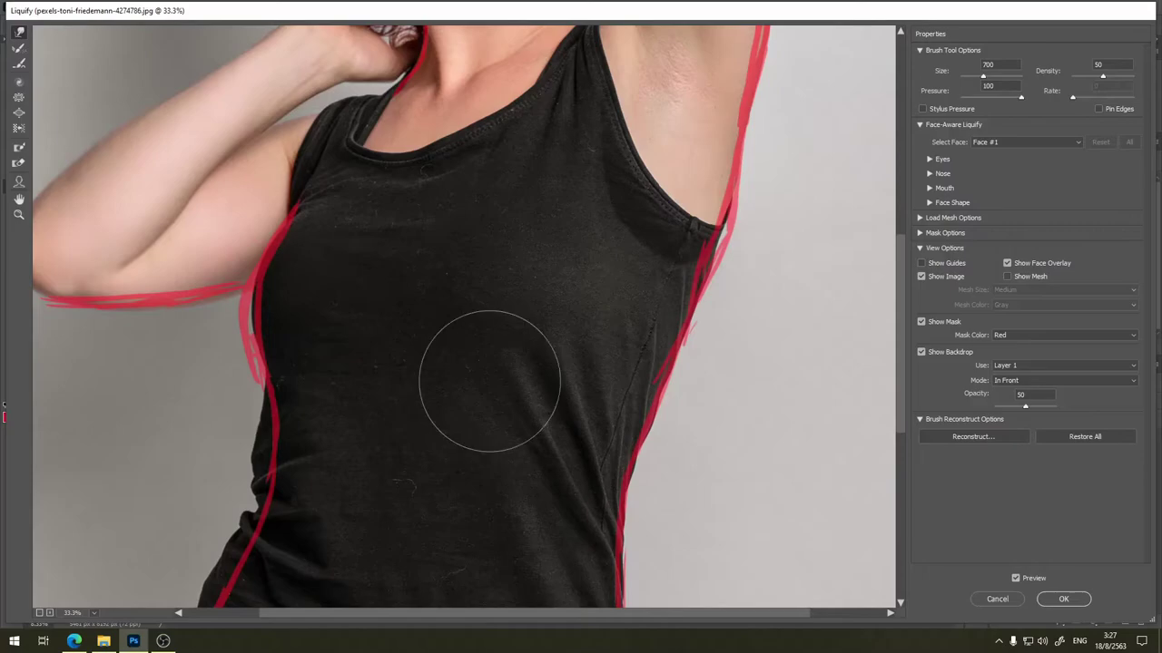
{"action": "key", "text": "ctrl+plus"}
{"action": "key", "text": "ctrl+plus"}
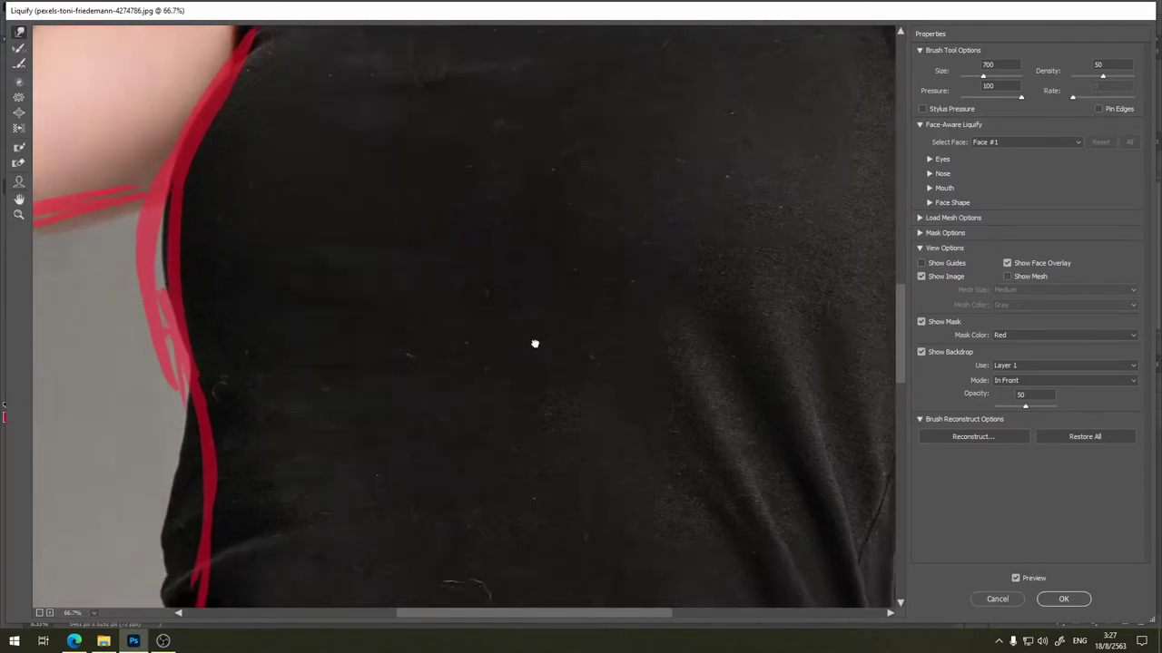
{"action": "scroll", "coordinate": [534, 342], "scroll_direction": "left", "scroll_amount": 4}
{"action": "mouse_move", "coordinate": [354, 295]}
{"action": "left_mouse_down"}
{"action": "mouse_move", "coordinate": [329, 421]}
{"action": "mouse_move", "coordinate": [340, 384]}
{"action": "mouse_move", "coordinate": [303, 454]}
{"action": "mouse_move", "coordinate": [306, 420]}
{"action": "mouse_move", "coordinate": [278, 422]}
{"action": "mouse_move", "coordinate": [299, 423]}
{"action": "mouse_move", "coordinate": [389, 351]}
{"action": "mouse_move", "coordinate": [299, 461]}
{"action": "mouse_move", "coordinate": [324, 485]}
{"action": "mouse_move", "coordinate": [332, 391]}
{"action": "mouse_move", "coordinate": [347, 391]}
{"action": "mouse_move", "coordinate": [355, 427]}
{"action": "mouse_move", "coordinate": [384, 350]}
{"action": "mouse_move", "coordinate": [378, 277]}
{"action": "mouse_move", "coordinate": [306, 409]}
{"action": "mouse_move", "coordinate": [296, 471]}
{"action": "mouse_move", "coordinate": [306, 475]}
{"action": "mouse_move", "coordinate": [299, 415]}
{"action": "mouse_move", "coordinate": [322, 499]}
{"action": "mouse_move", "coordinate": [330, 473]}
{"action": "mouse_move", "coordinate": [314, 519]}
{"action": "mouse_move", "coordinate": [322, 493]}
{"action": "mouse_move", "coordinate": [316, 508]}
{"action": "left_mouse_up"}
{"action": "scroll", "coordinate": [321, 492], "scroll_direction": "down", "scroll_amount": 2}
{"action": "mouse_move", "coordinate": [324, 466]}
{"action": "left_mouse_down"}
{"action": "mouse_move", "coordinate": [396, 319]}
{"action": "mouse_move", "coordinate": [415, 242]}
{"action": "left_mouse_up"}
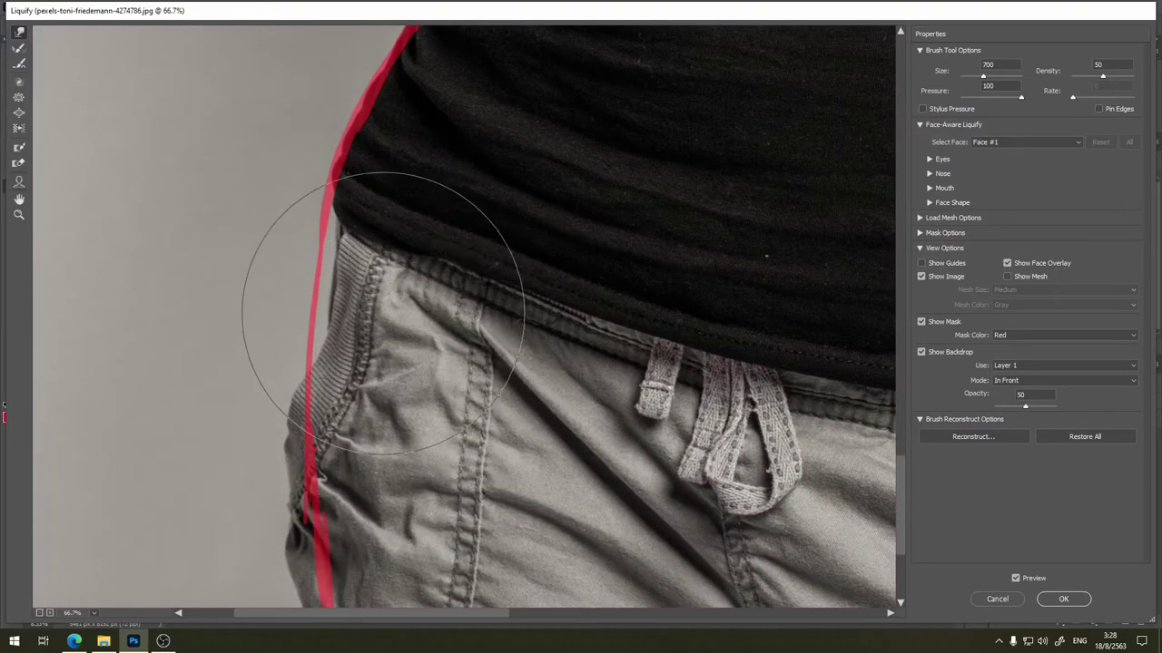
With the brush enlarged to size 1000, warp the trousers' side edge from waistband down the hip.
{"action": "key", "text": "bracketright"}
{"action": "key", "text": "bracketright"}
{"action": "key", "text": "bracketright"}
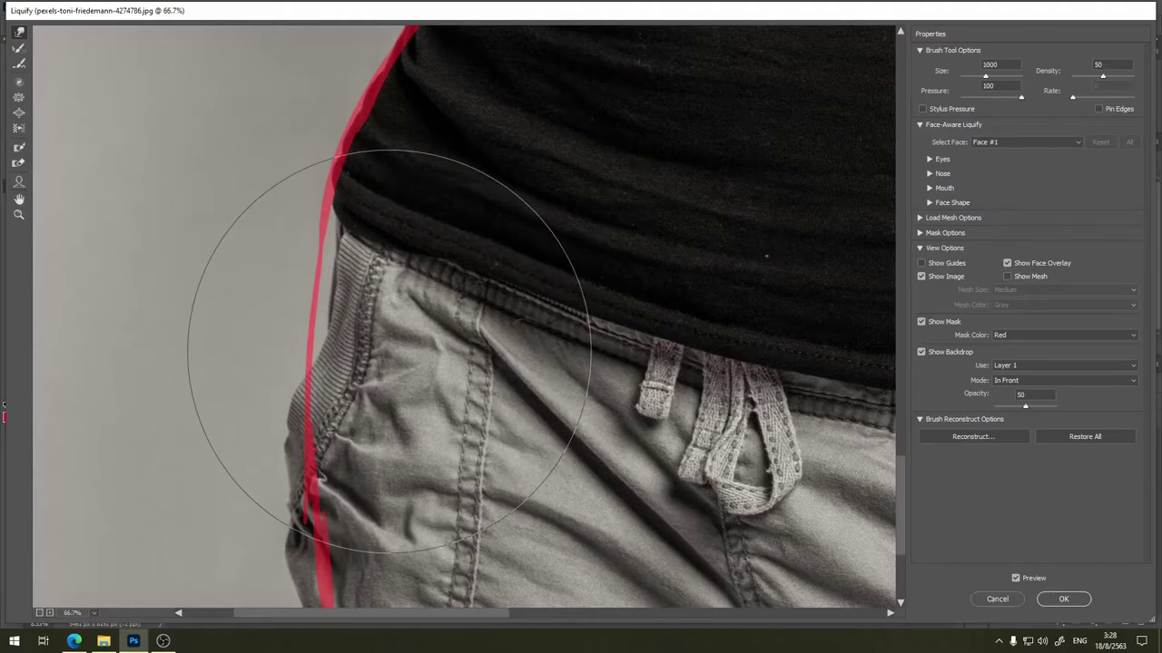
{"action": "mouse_move", "coordinate": [407, 324]}
{"action": "left_mouse_down"}
{"action": "mouse_move", "coordinate": [367, 309]}
{"action": "mouse_move", "coordinate": [293, 427]}
{"action": "left_mouse_up"}
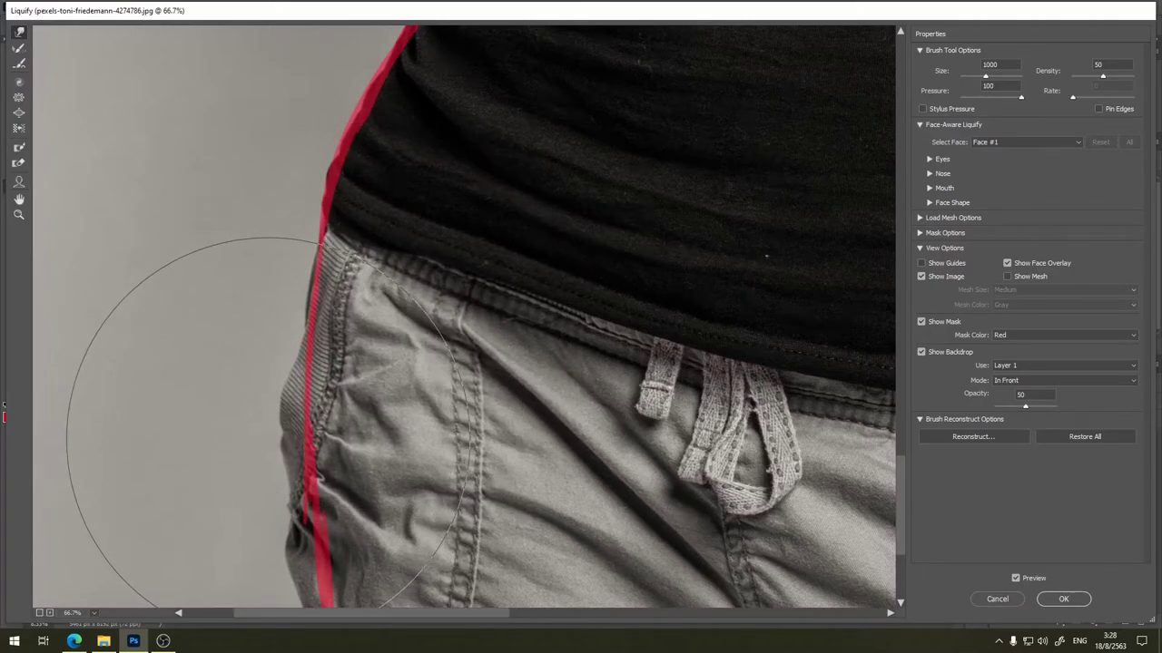
{"action": "left_click_drag", "start_coordinate": [369, 407], "coordinate": [385, 283]}
{"action": "left_click_drag", "start_coordinate": [414, 374], "coordinate": [410, 288]}
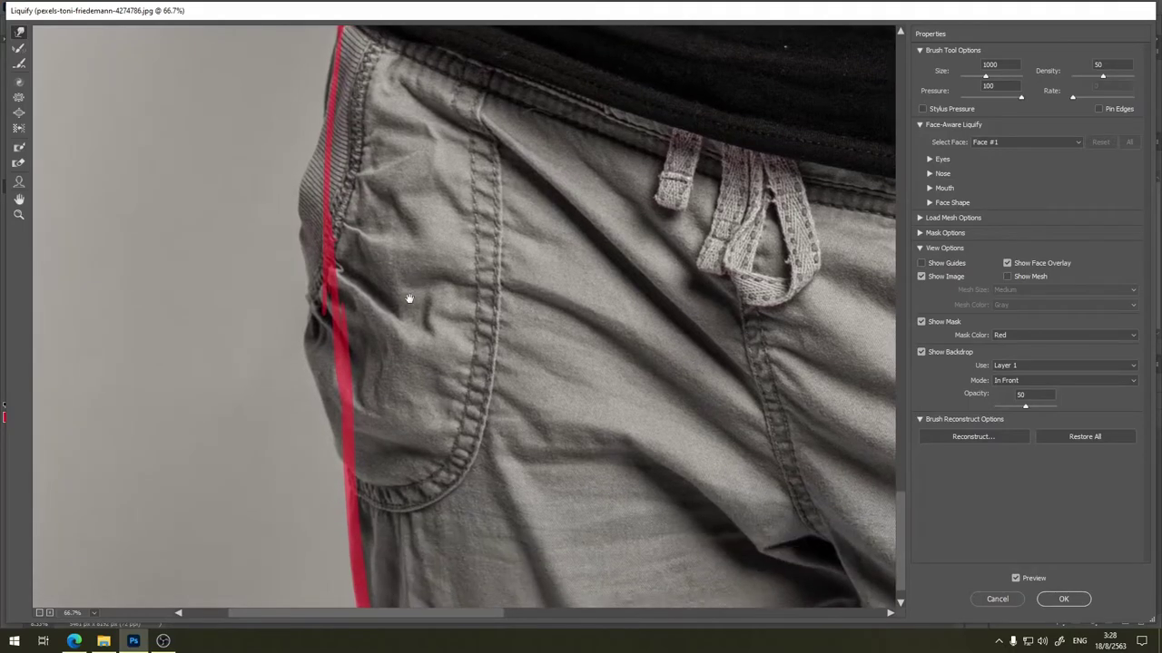
{"action": "mouse_move", "coordinate": [285, 355]}
{"action": "left_mouse_down"}
{"action": "mouse_move", "coordinate": [298, 363]}
{"action": "mouse_move", "coordinate": [239, 359]}
{"action": "mouse_move", "coordinate": [234, 374]}
{"action": "left_mouse_up"}
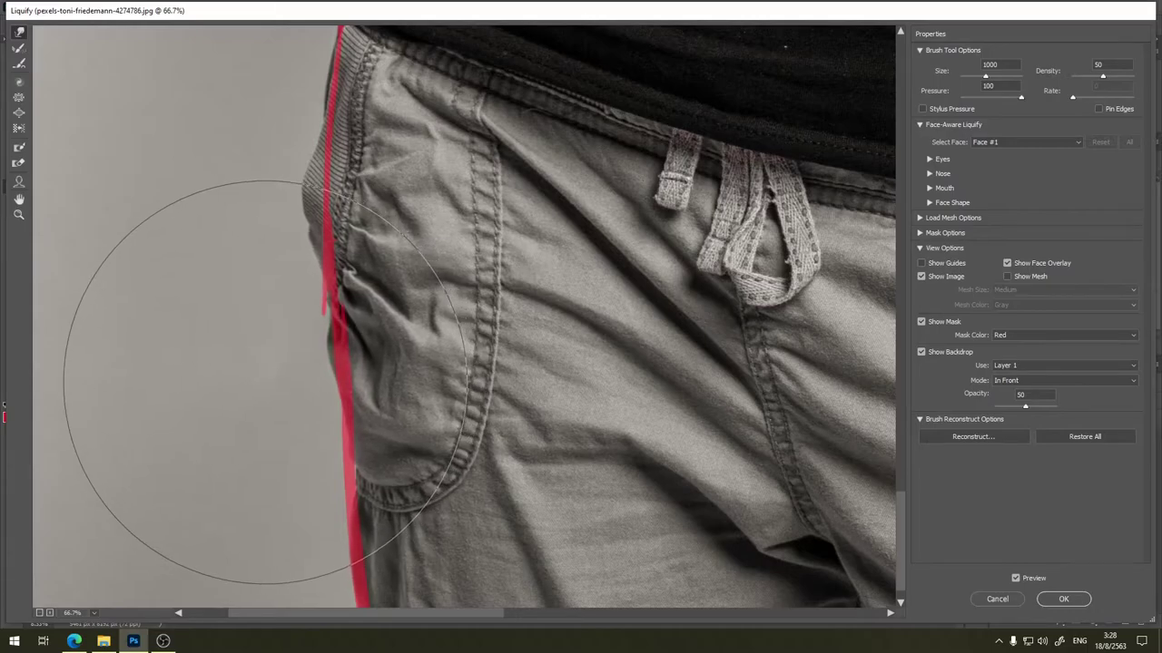
{"action": "left_click_drag", "start_coordinate": [300, 523], "coordinate": [290, 524]}
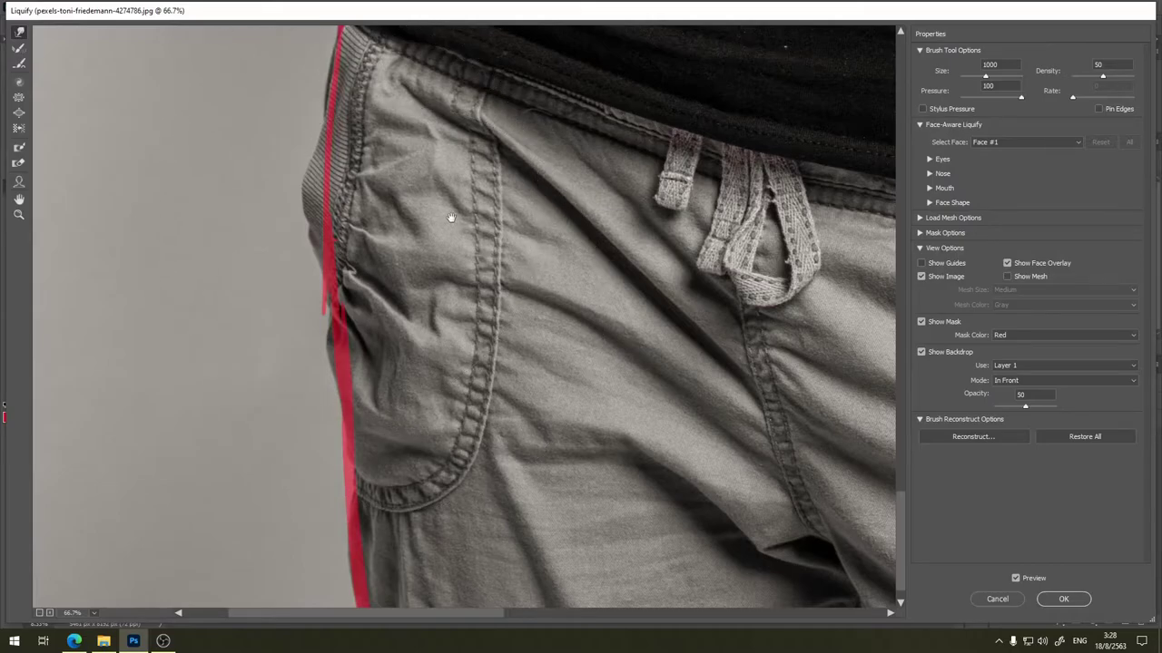
Push the trousers' left edge inward and smooth it near the pocket and thigh, then fit the view.
{"action": "left_click_drag", "start_coordinate": [435, 230], "coordinate": [433, 276]}
{"action": "mouse_move", "coordinate": [300, 279]}
{"action": "left_mouse_down"}
{"action": "mouse_move", "coordinate": [311, 282]}
{"action": "mouse_move", "coordinate": [272, 336]}
{"action": "left_mouse_up"}
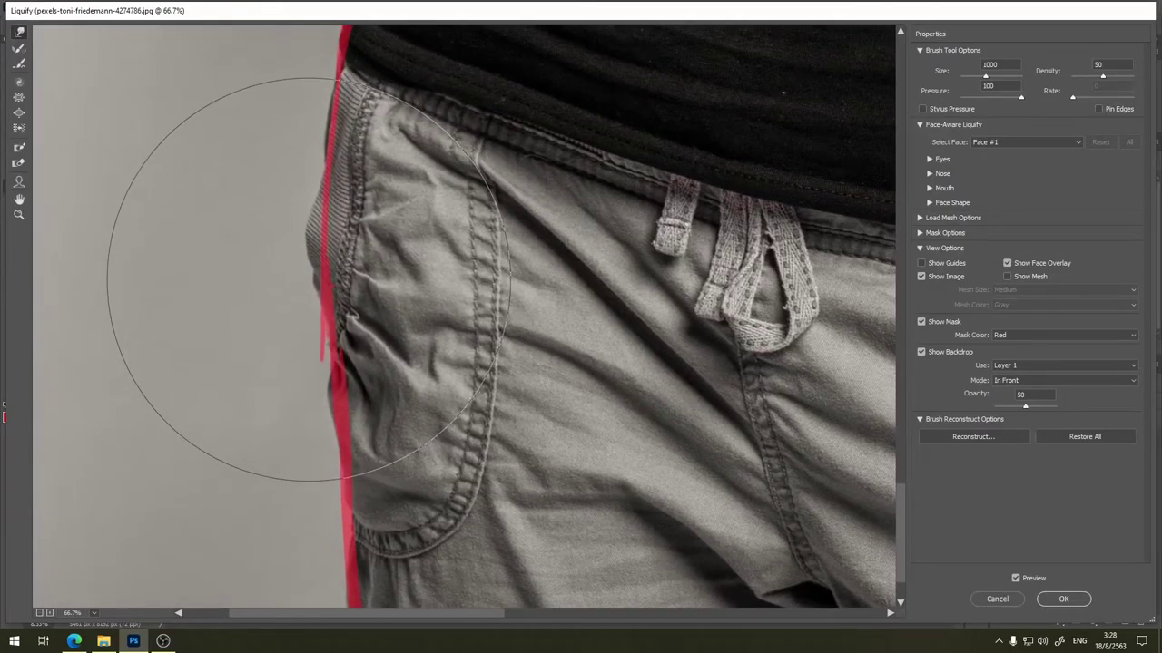
{"action": "left_click_drag", "start_coordinate": [426, 328], "coordinate": [487, 337]}
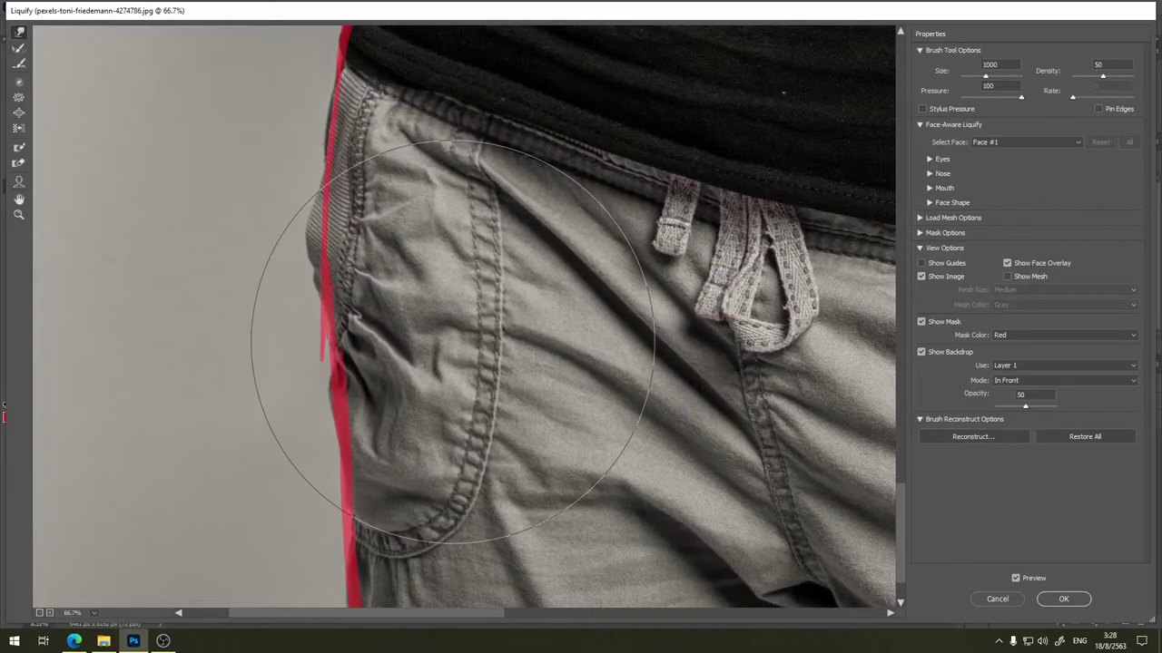
{"action": "mouse_move", "coordinate": [461, 424]}
{"action": "left_mouse_down"}
{"action": "mouse_move", "coordinate": [423, 260]}
{"action": "mouse_move", "coordinate": [423, 189]}
{"action": "left_mouse_up"}
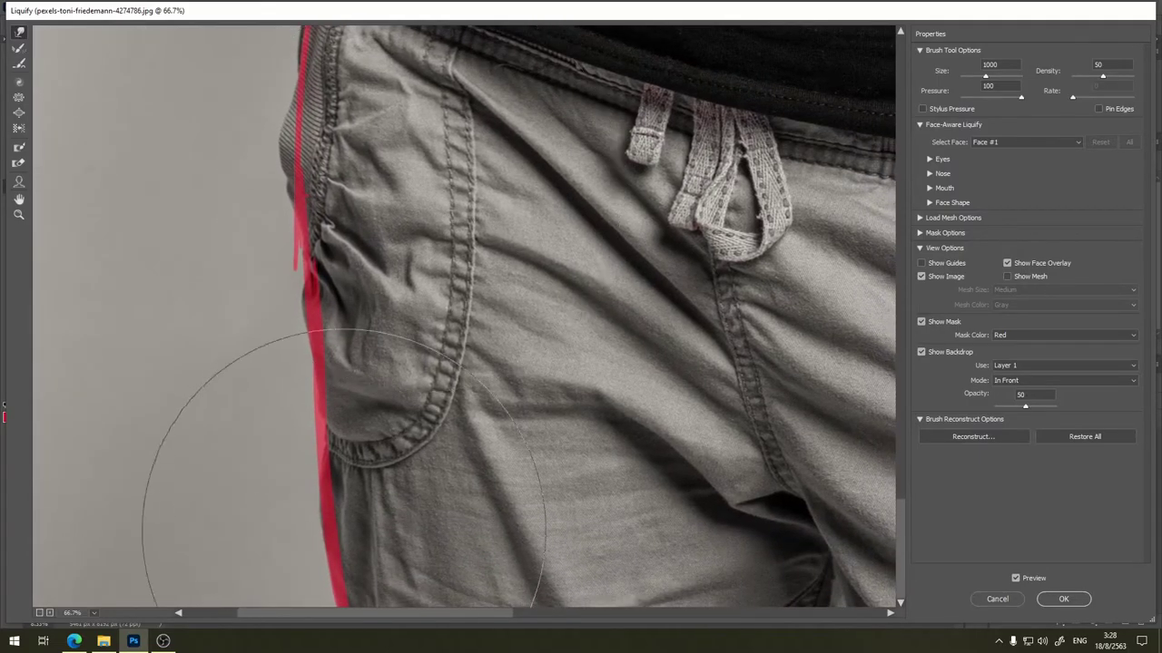
{"action": "left_click_drag", "start_coordinate": [238, 537], "coordinate": [240, 558]}
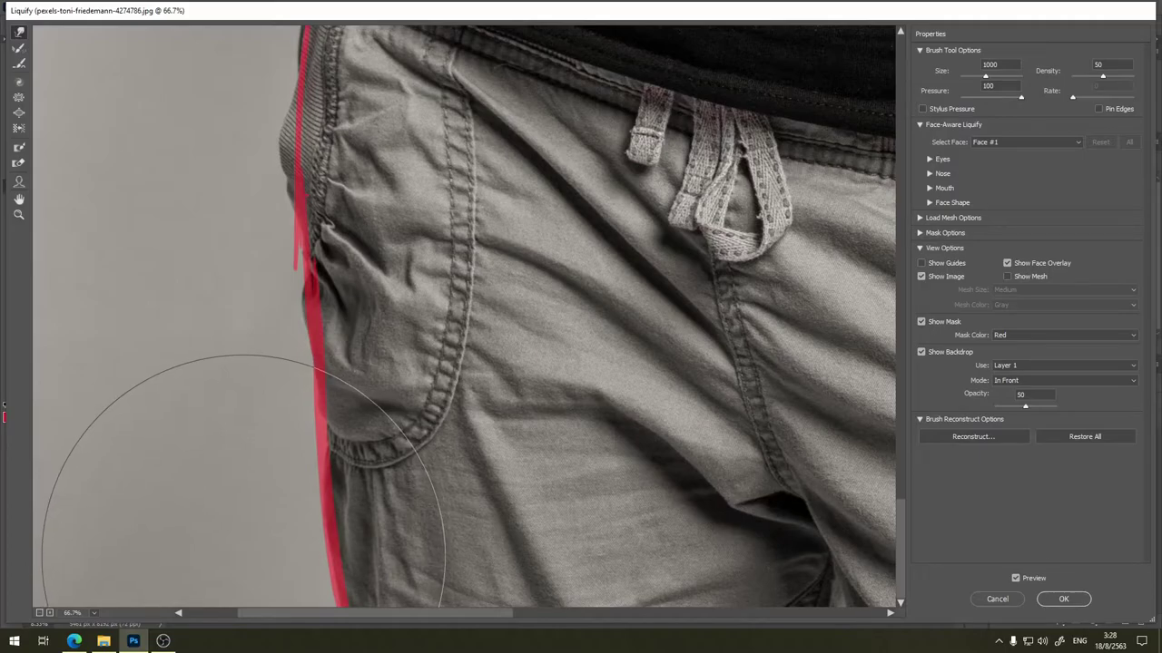
{"action": "key", "text": "ctrl+0"}
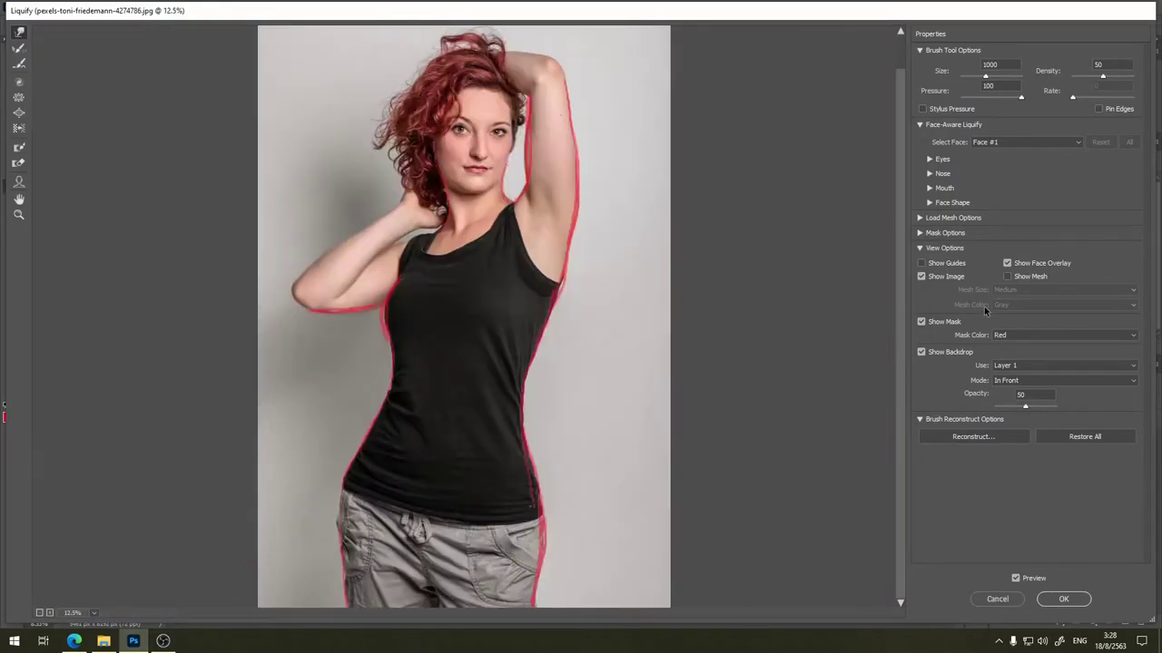
{"action": "left_click", "coordinate": [920, 354]}
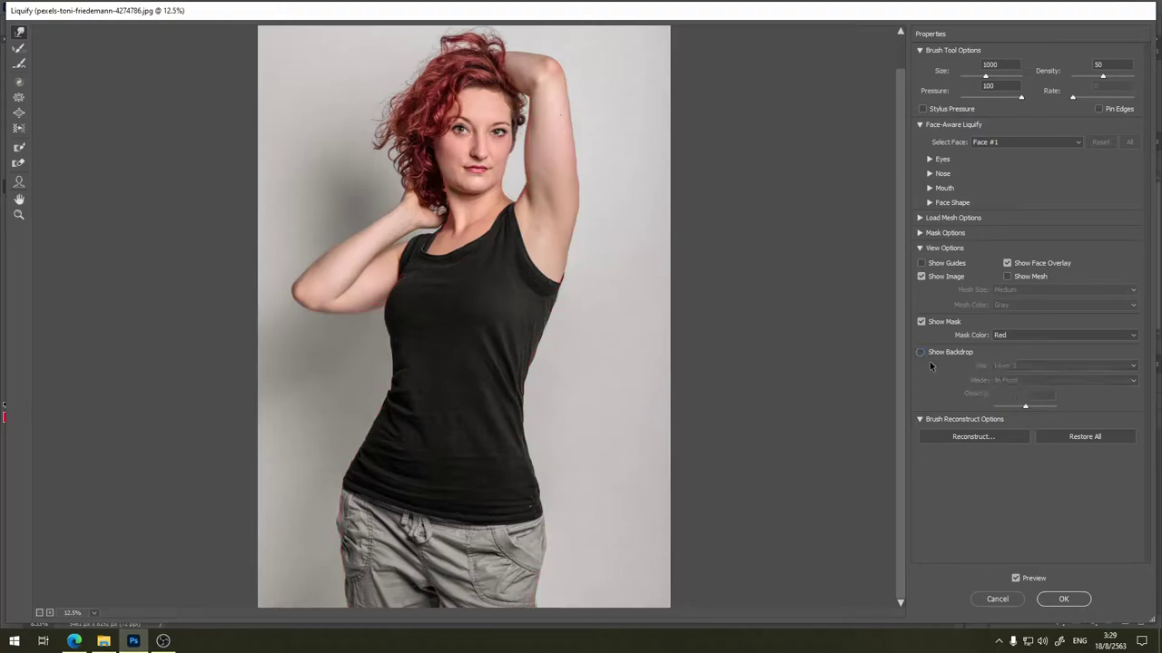
{"action": "left_click", "coordinate": [1016, 579]}
{"action": "left_click", "coordinate": [1016, 578]}
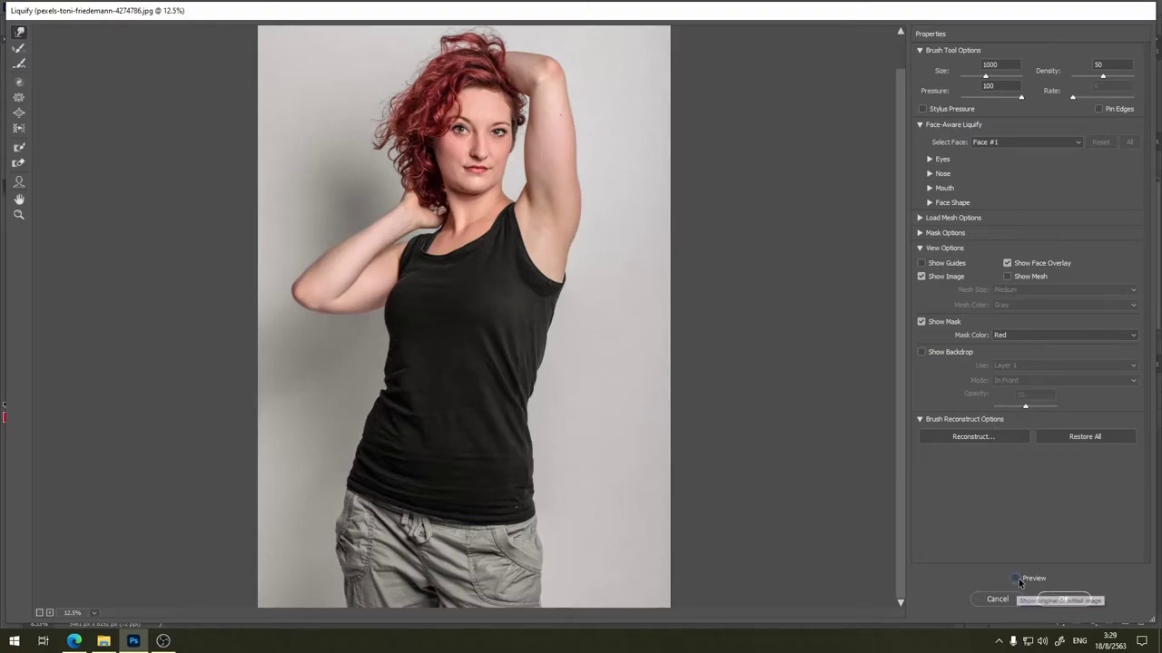
{"action": "left_click", "coordinate": [1015, 578]}
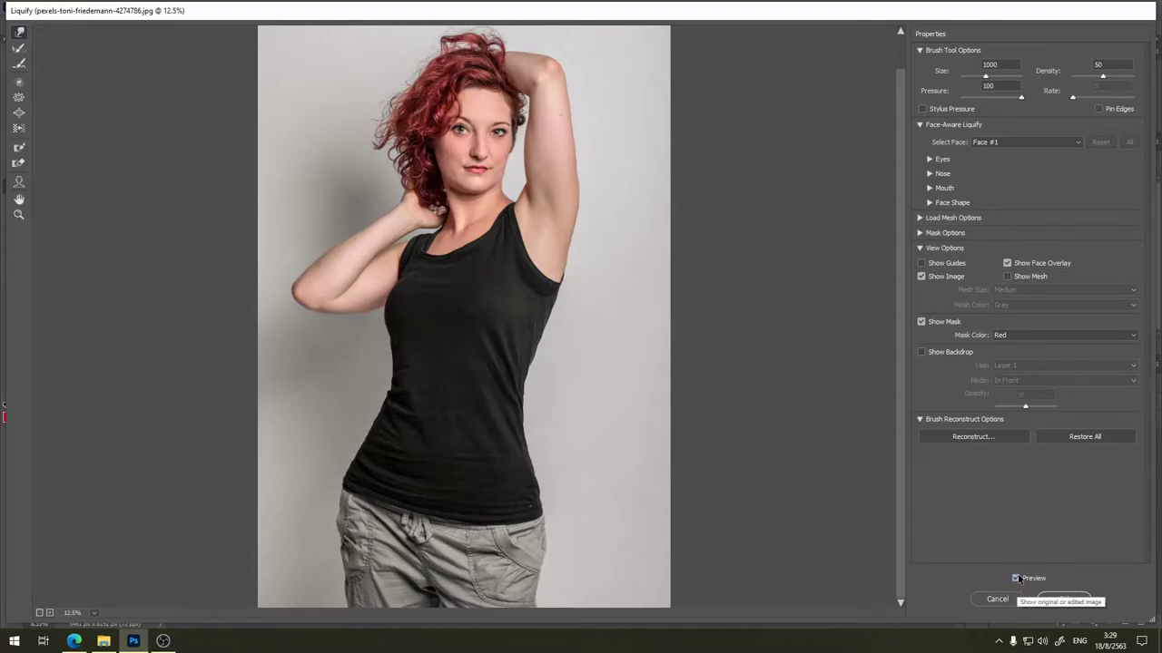
{"action": "left_click", "coordinate": [1015, 578]}
{"action": "left_click", "coordinate": [1016, 579]}
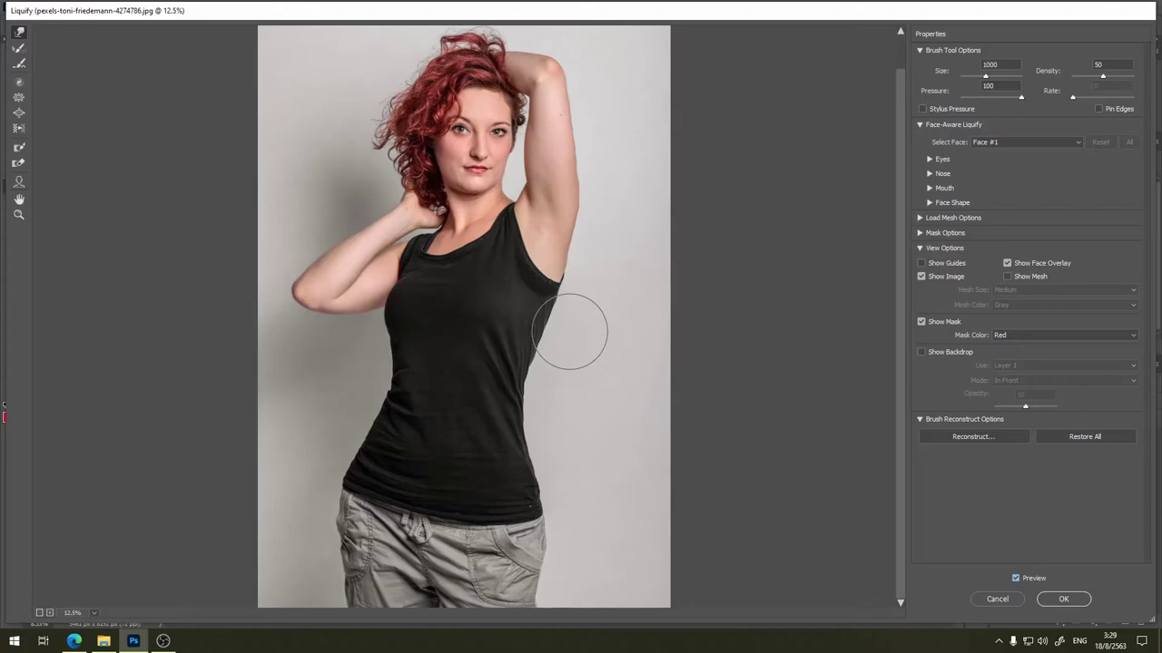
{"action": "left_click", "coordinate": [1015, 579]}
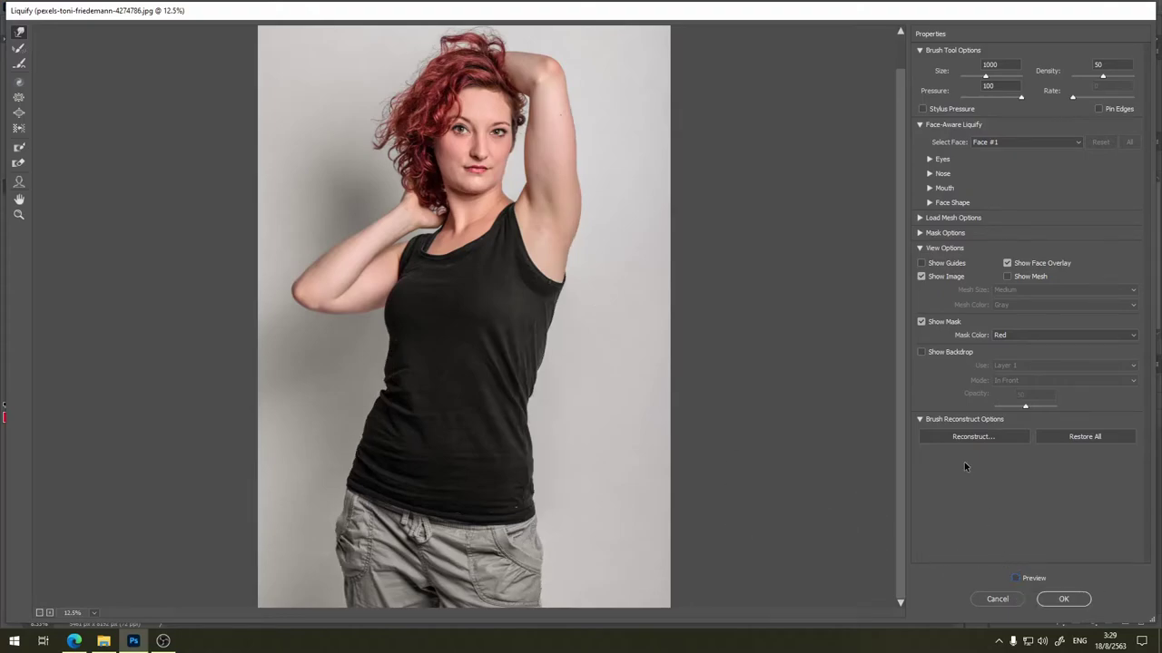
{"action": "left_click", "coordinate": [922, 353]}
{"action": "key", "text": "ctrl+plus"}
{"action": "key", "text": "ctrl+plus"}
{"action": "key", "text": "ctrl+plus"}
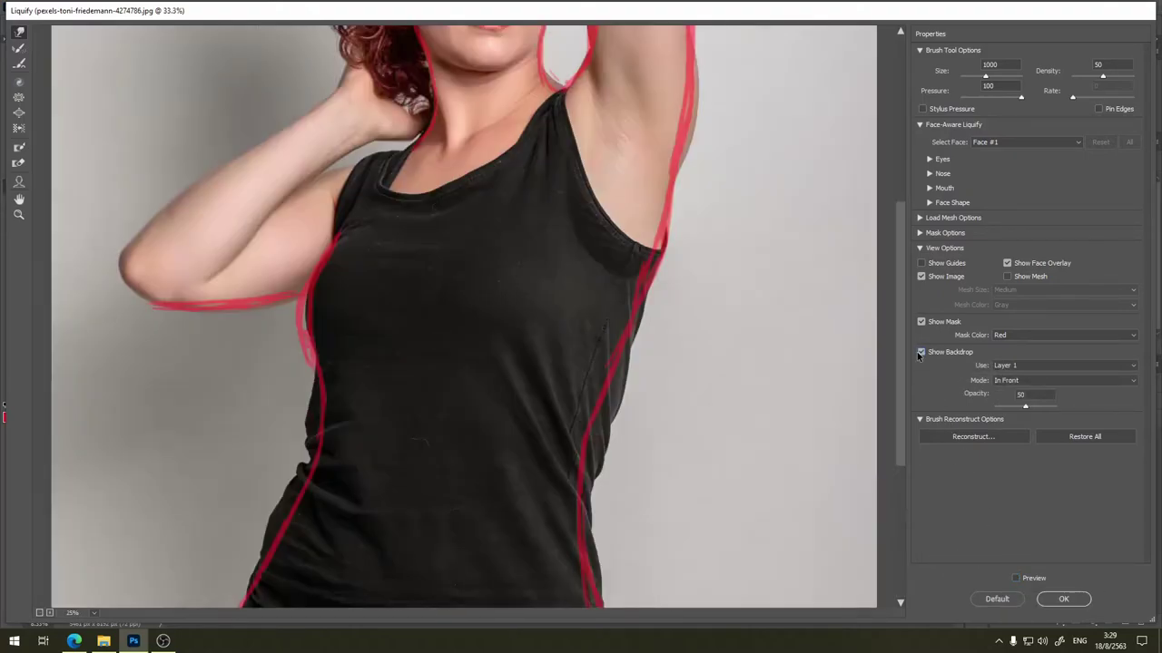
{"action": "key", "text": "ctrl+plus"}
{"action": "key", "text": "ctrl+plus"}
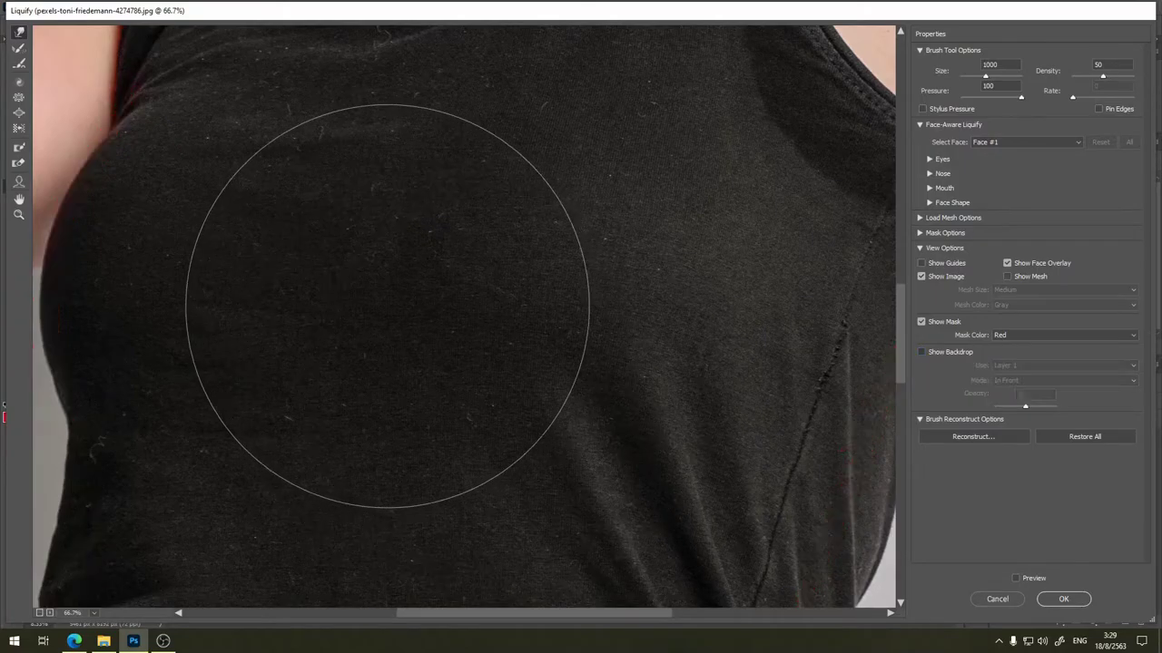
{"action": "key", "text": "space"}
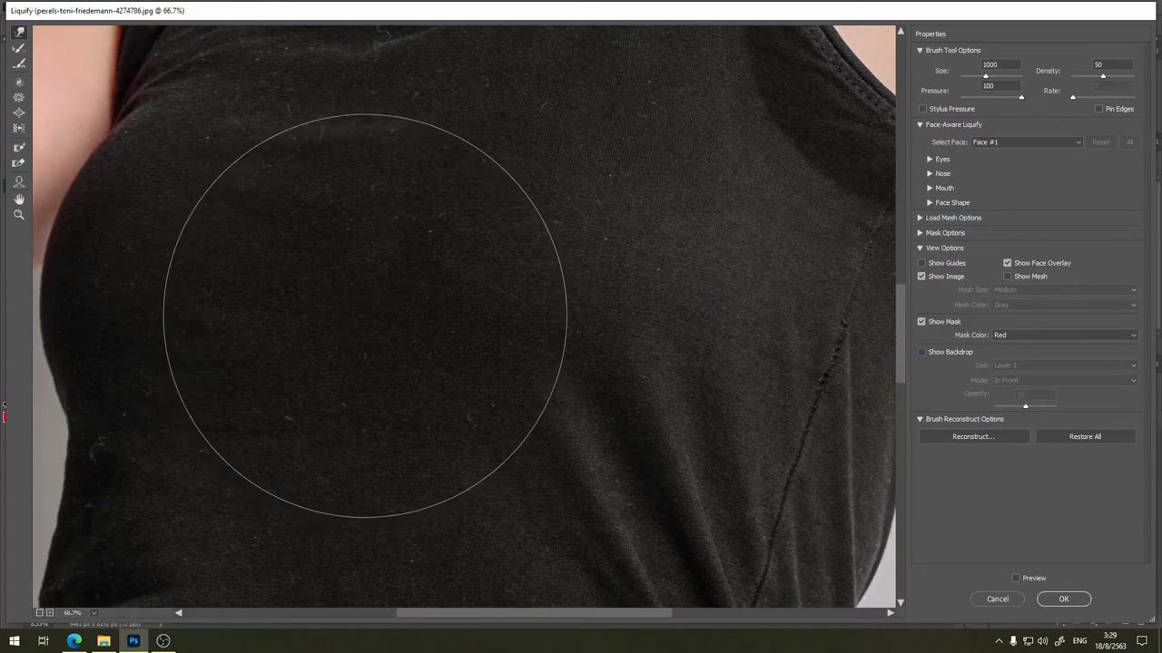
{"action": "key", "text": "space"}
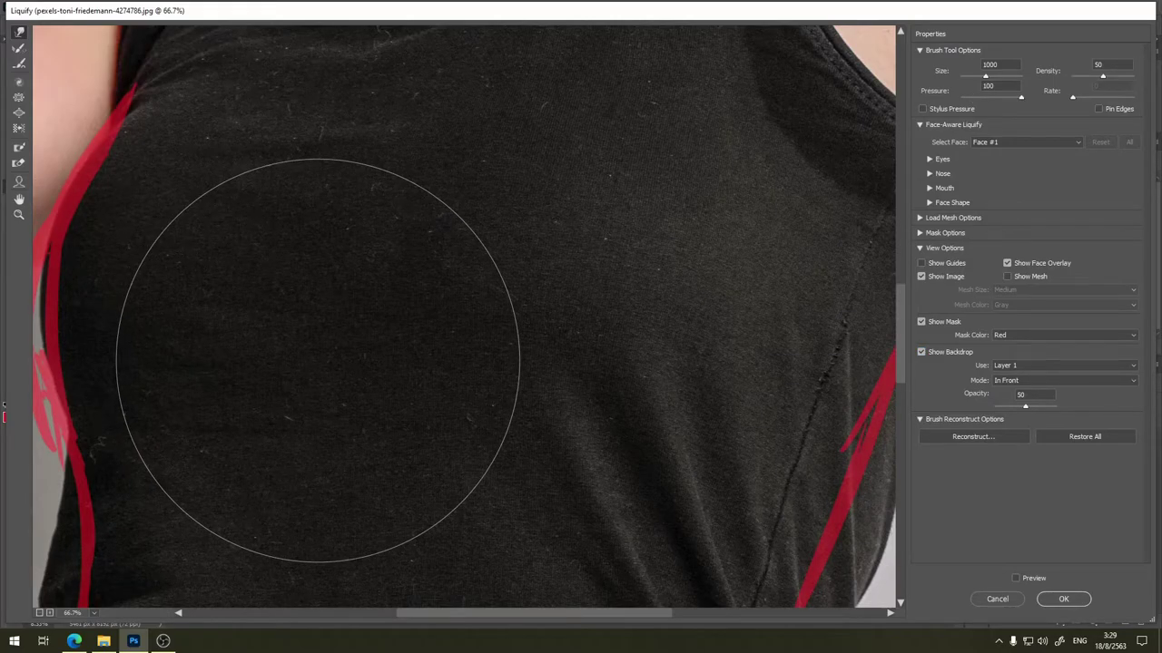
{"action": "left_click_drag", "start_coordinate": [398, 348], "coordinate": [521, 335]}
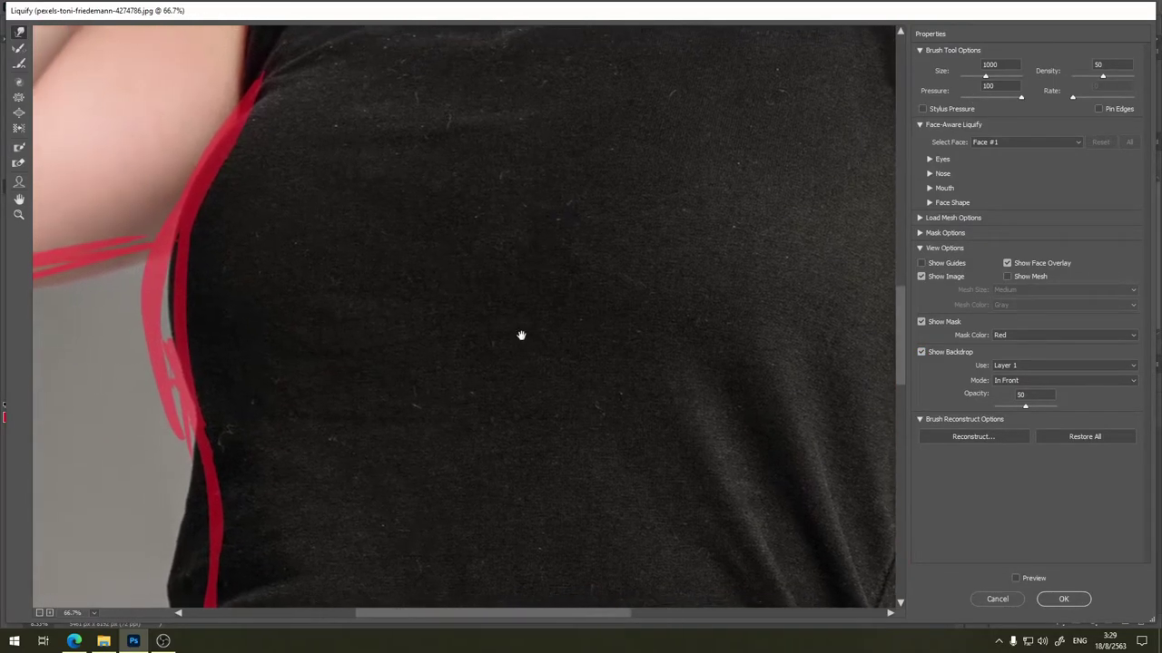
{"action": "left_click", "coordinate": [1016, 579]}
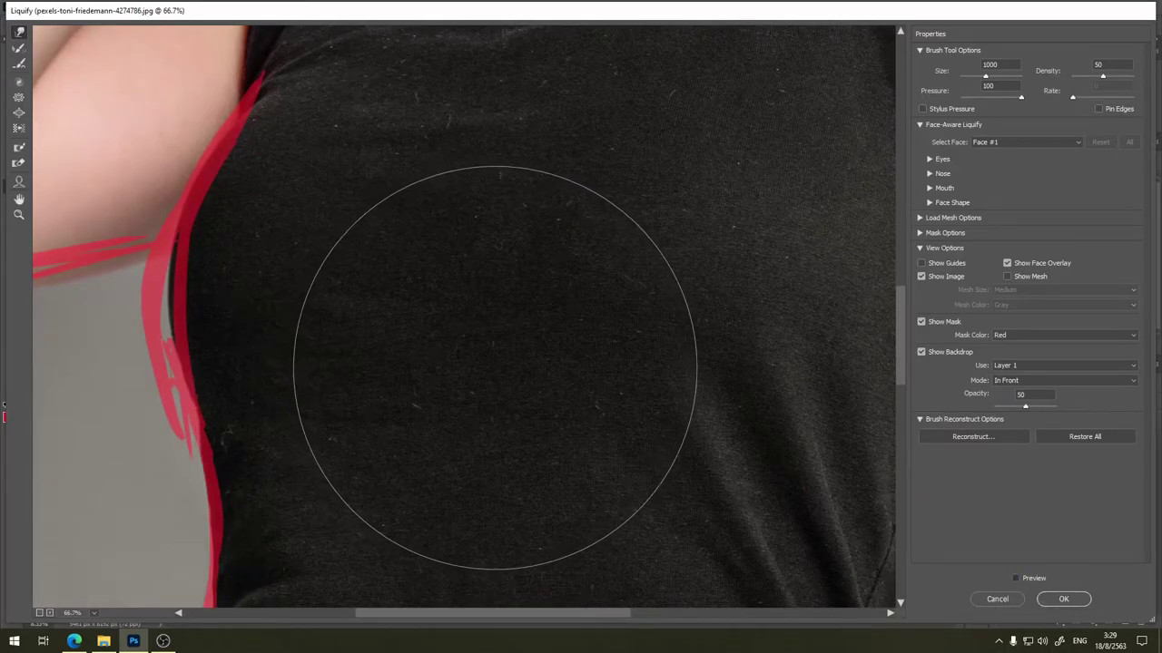
{"action": "key", "text": "p"}
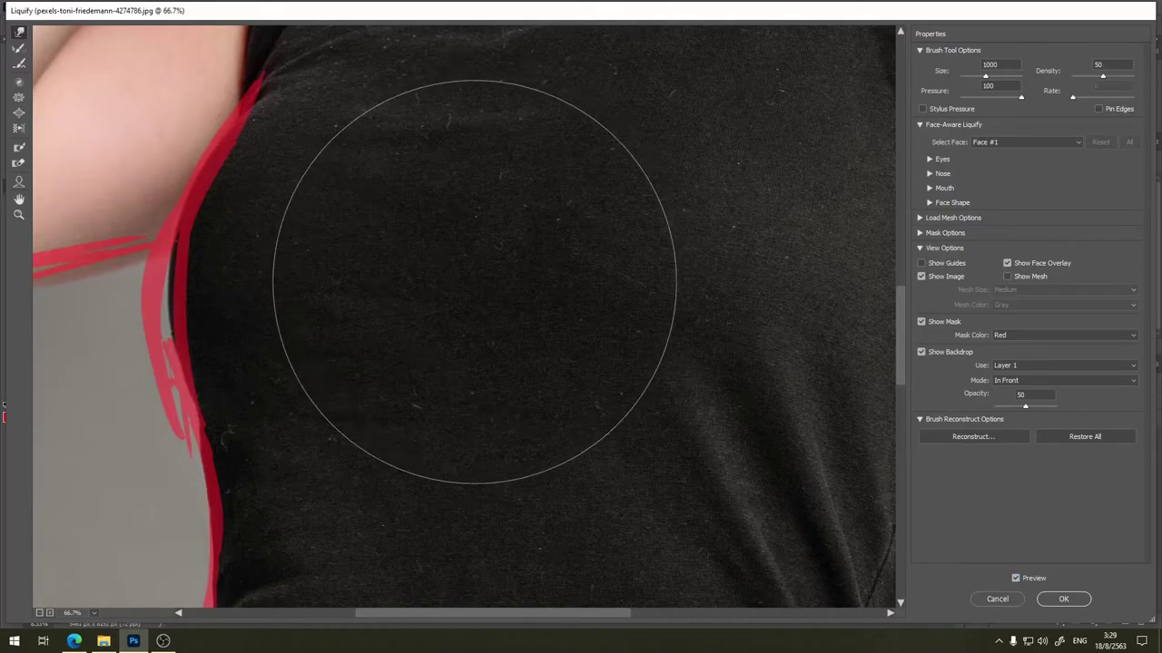
{"action": "key", "text": "space"}
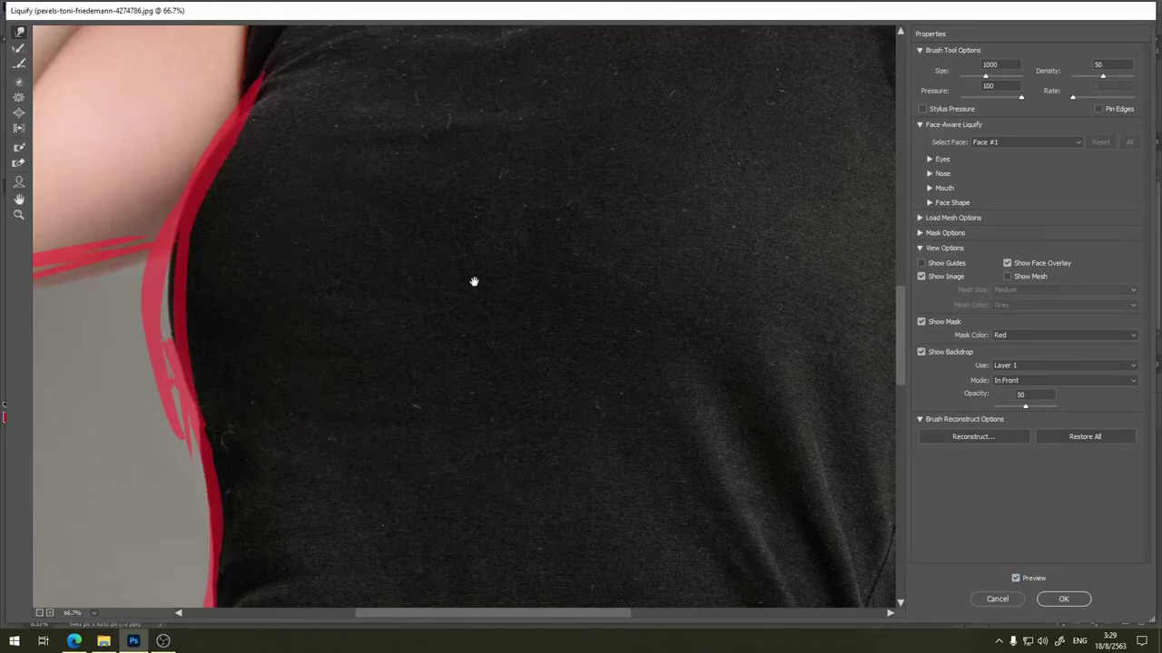
Push the shirt edge below the armpit to the traced outline and shrink the brush to size 500.
{"action": "mouse_move", "coordinate": [368, 405]}
{"action": "left_mouse_down"}
{"action": "mouse_move", "coordinate": [469, 397]}
{"action": "mouse_move", "coordinate": [500, 429]}
{"action": "left_mouse_up"}
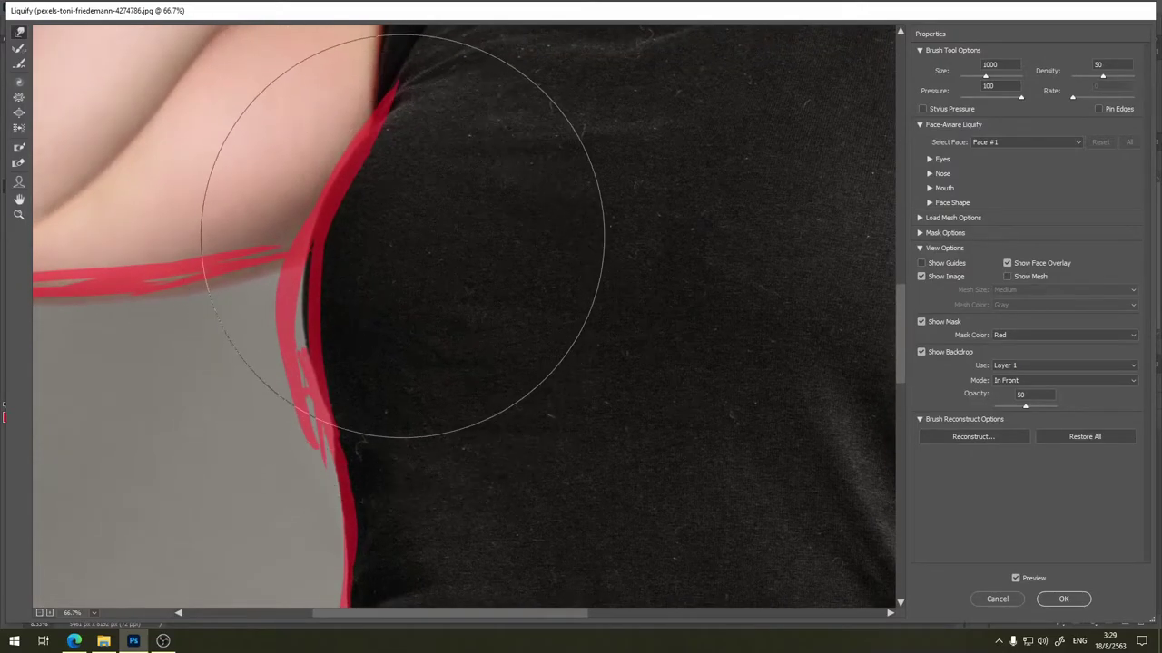
{"action": "mouse_move", "coordinate": [451, 296]}
{"action": "left_mouse_down"}
{"action": "mouse_move", "coordinate": [385, 293]}
{"action": "mouse_move", "coordinate": [428, 342]}
{"action": "left_mouse_up"}
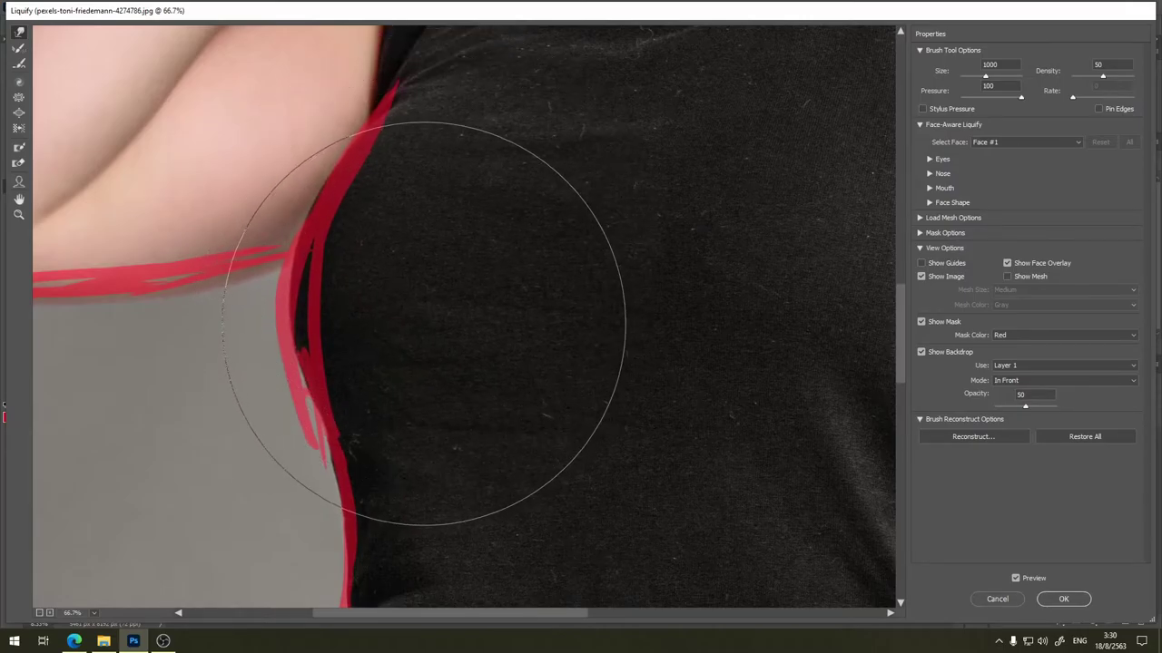
{"action": "left_click_drag", "start_coordinate": [490, 191], "coordinate": [508, 272]}
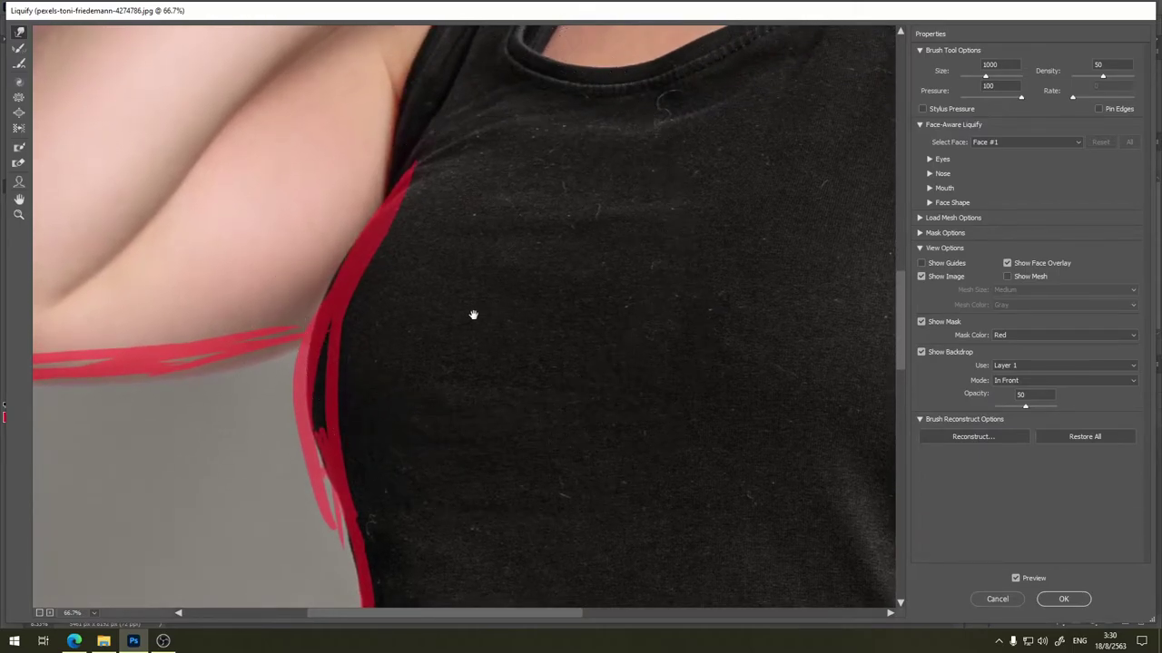
{"action": "left_click_drag", "start_coordinate": [472, 314], "coordinate": [574, 282]}
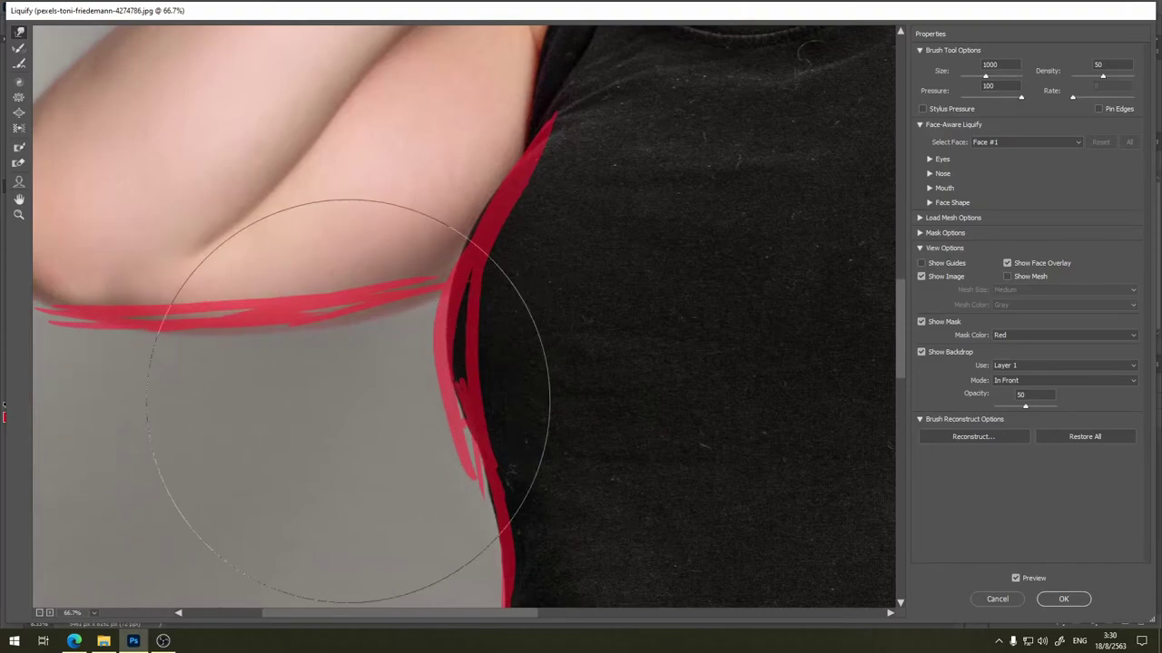
{"action": "left_click_drag", "start_coordinate": [421, 329], "coordinate": [621, 288]}
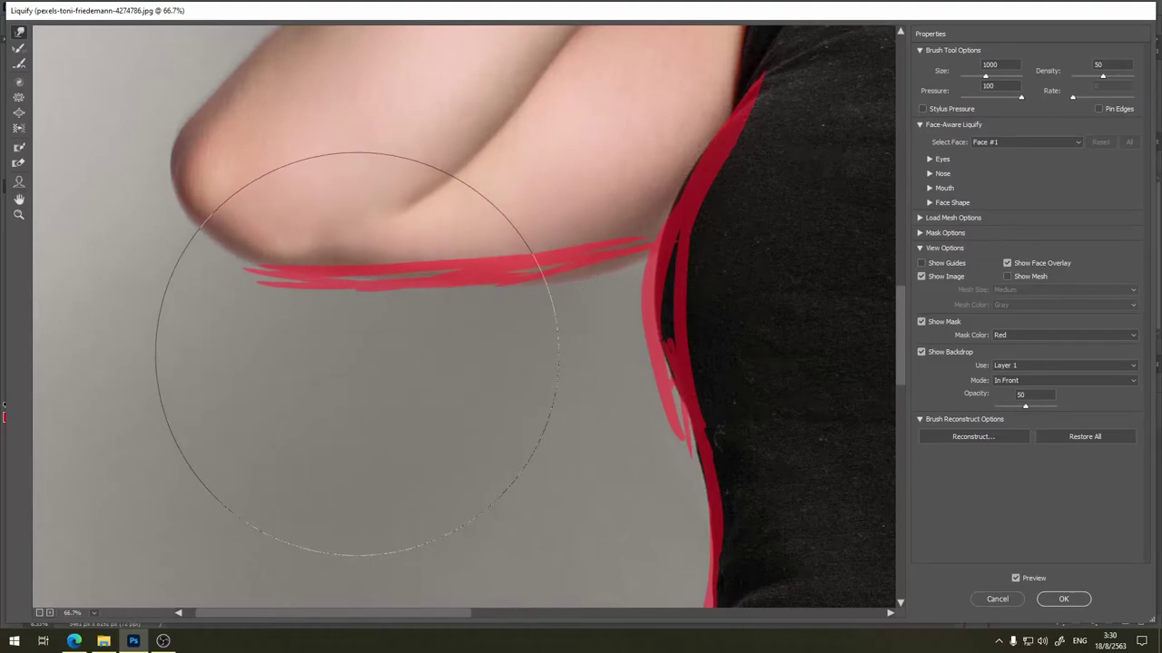
{"action": "key", "text": "bracketleft"}
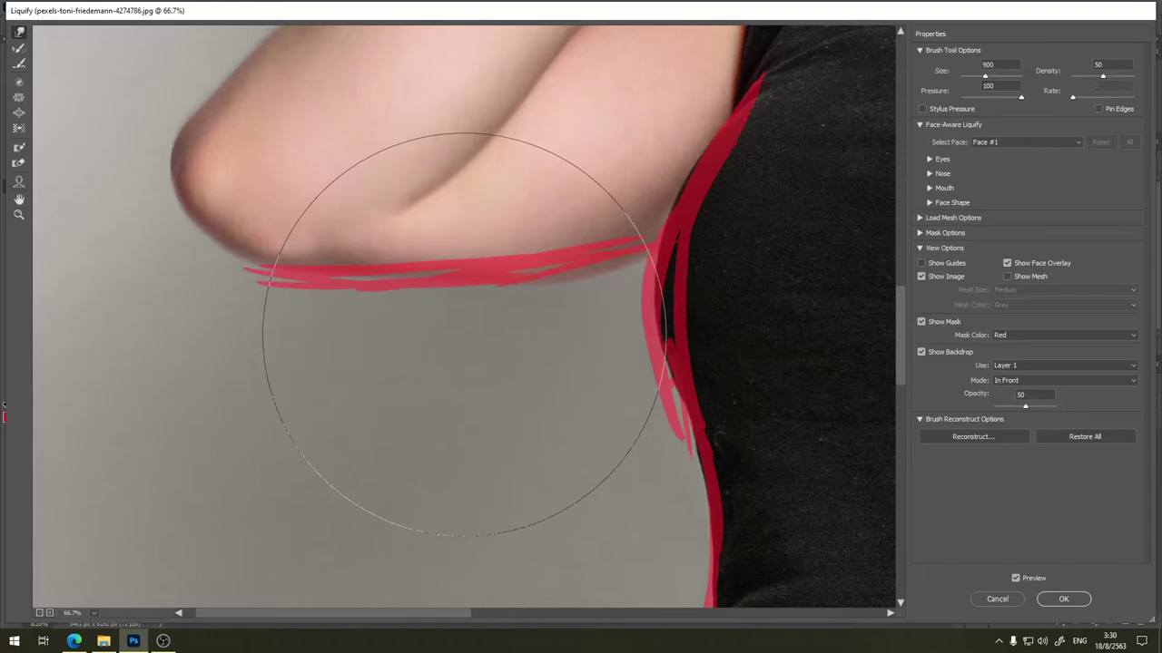
{"action": "key", "text": "bracketleft"}
{"action": "key", "text": "bracketleft"}
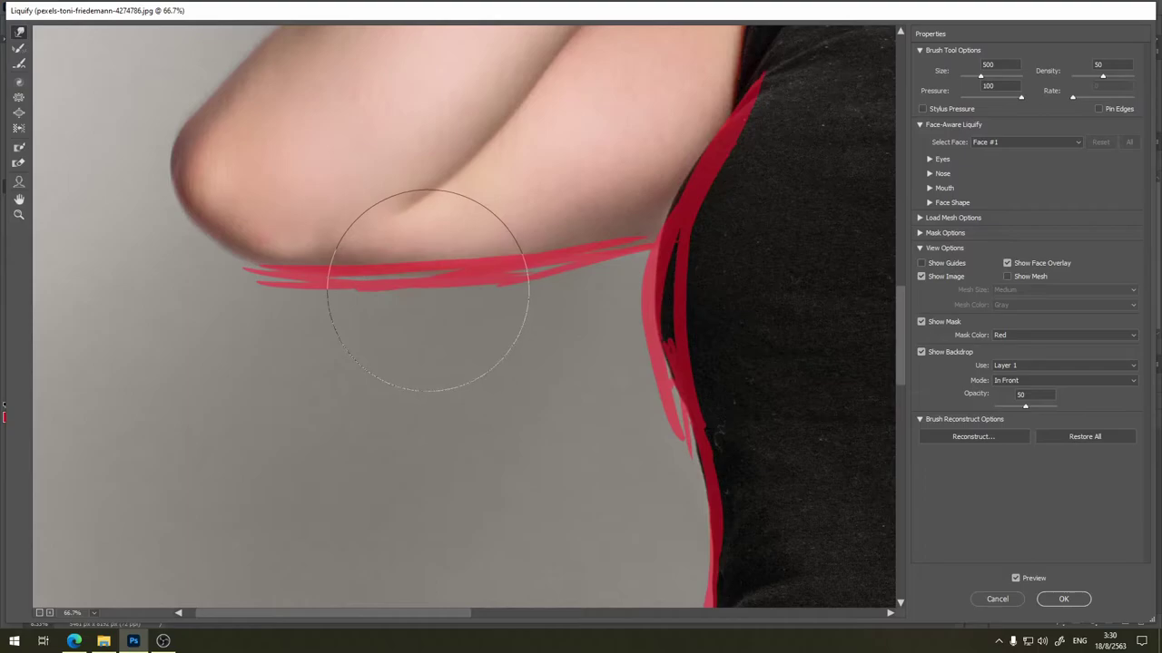
Reshape the armpit gap edge beside the neck inward.
{"action": "left_click_drag", "start_coordinate": [596, 142], "coordinate": [565, 217]}
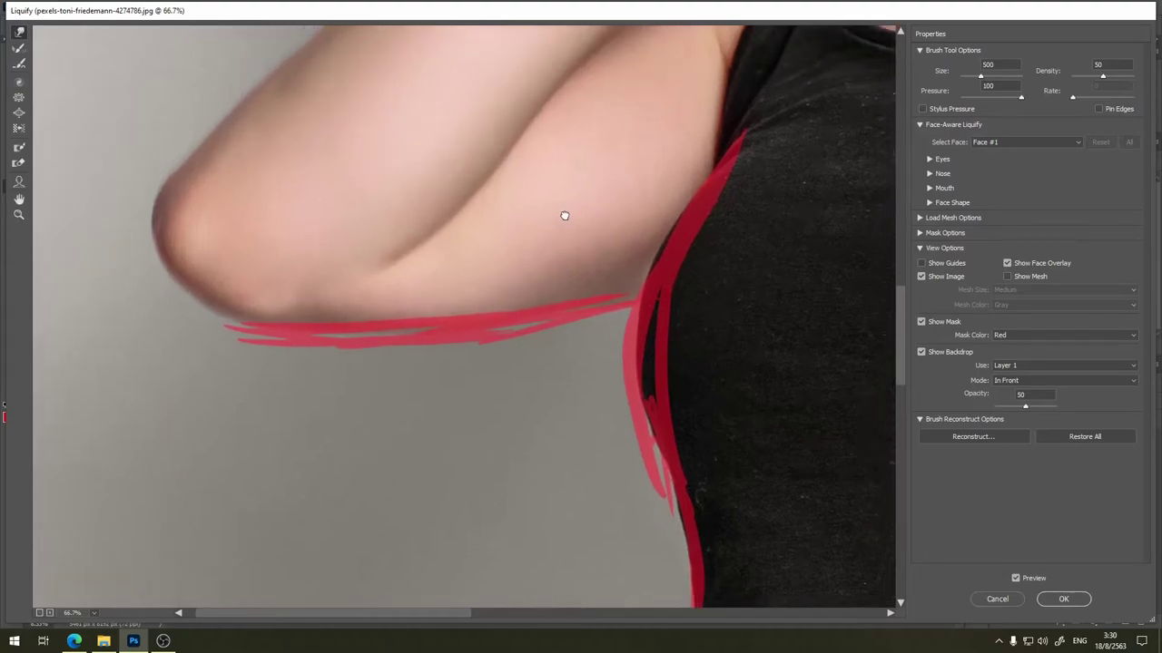
{"action": "mouse_move", "coordinate": [663, 73]}
{"action": "left_mouse_down"}
{"action": "mouse_move", "coordinate": [590, 208]}
{"action": "mouse_move", "coordinate": [519, 243]}
{"action": "left_mouse_up"}
{"action": "left_click_drag", "start_coordinate": [677, 176], "coordinate": [518, 228]}
{"action": "left_click_drag", "start_coordinate": [614, 114], "coordinate": [563, 217]}
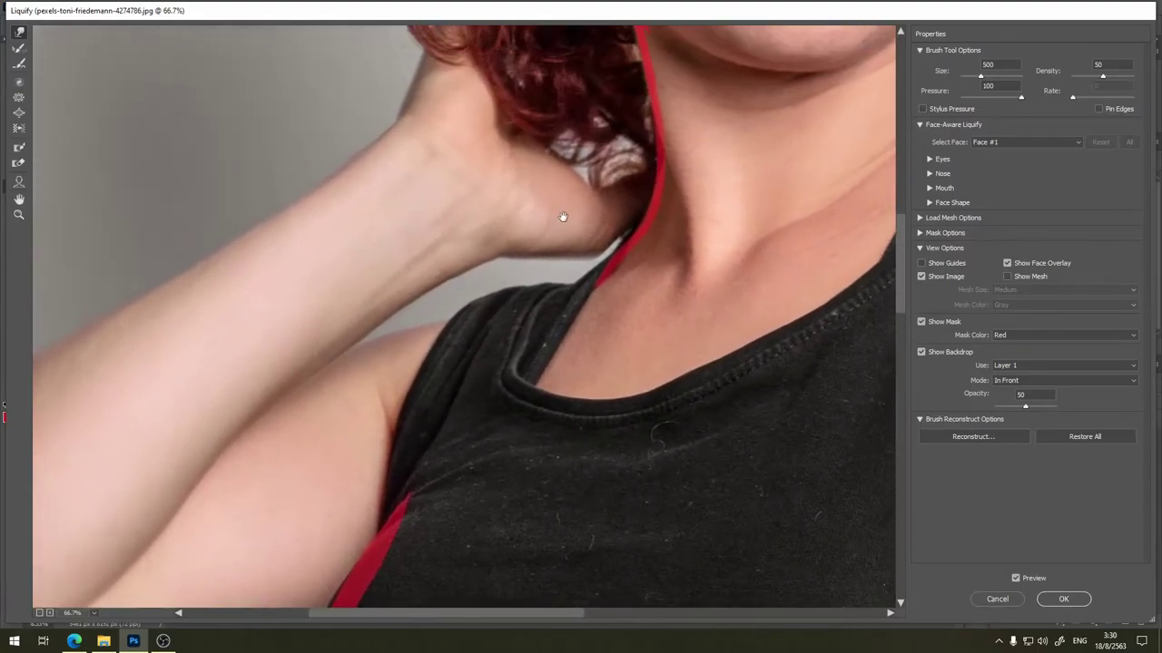
{"action": "left_click_drag", "start_coordinate": [638, 69], "coordinate": [638, 187]}
{"action": "mouse_move", "coordinate": [765, 77]}
{"action": "left_mouse_down"}
{"action": "mouse_move", "coordinate": [627, 197]}
{"action": "mouse_move", "coordinate": [459, 315]}
{"action": "left_mouse_up"}
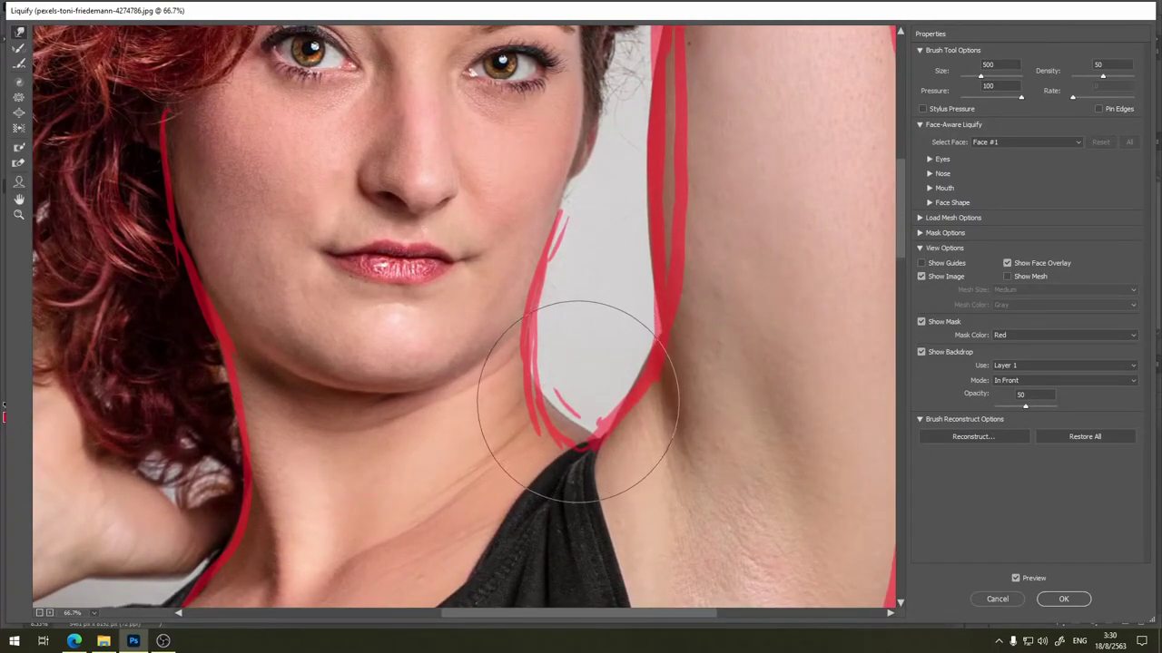
{"action": "left_click_drag", "start_coordinate": [576, 403], "coordinate": [571, 430]}
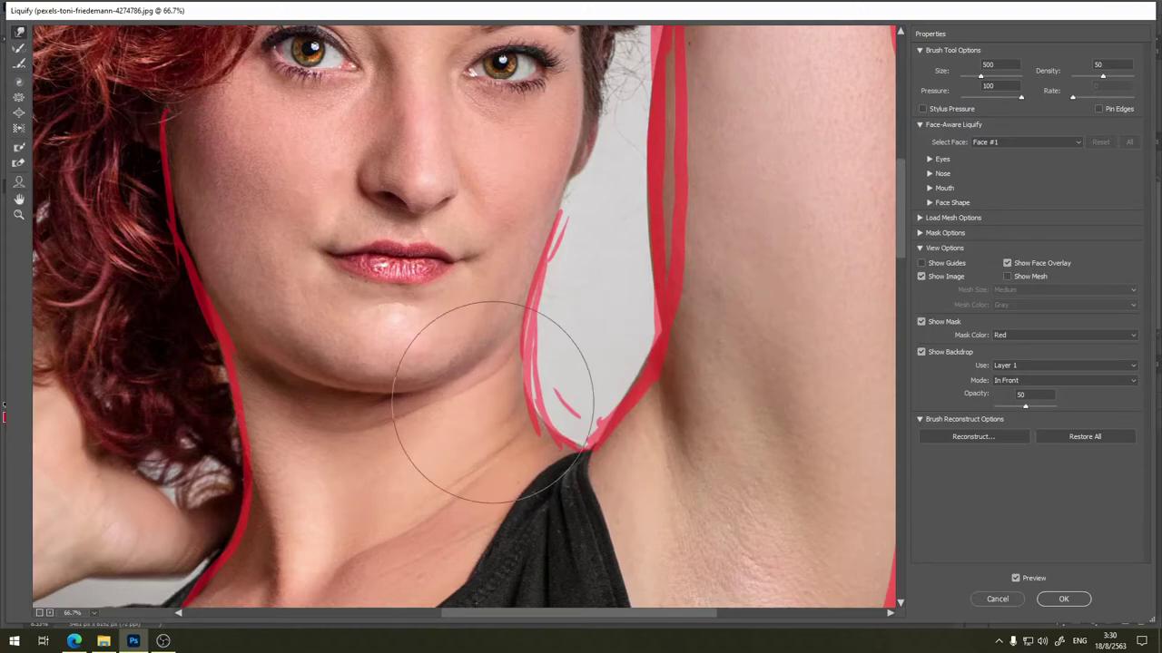
Push the raised arm's inner edge beside the face inward toward its red guide.
{"action": "left_click_drag", "start_coordinate": [367, 432], "coordinate": [490, 310]}
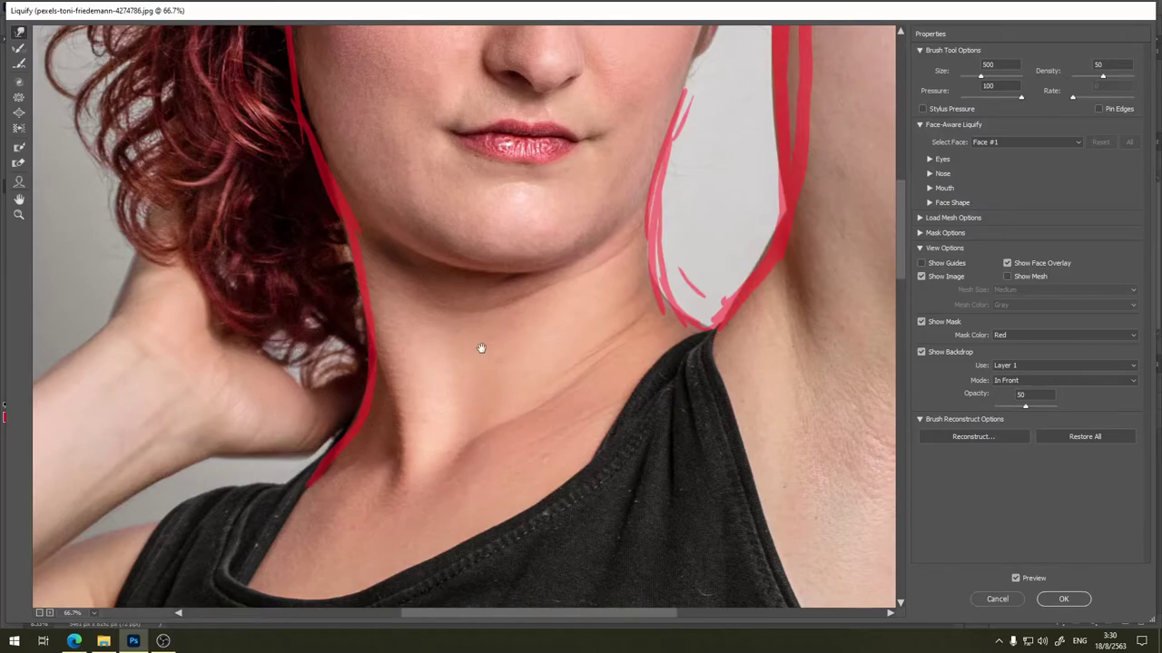
{"action": "left_click_drag", "start_coordinate": [480, 345], "coordinate": [490, 413]}
{"action": "mouse_move", "coordinate": [522, 307]}
{"action": "left_mouse_down"}
{"action": "mouse_move", "coordinate": [424, 371]}
{"action": "mouse_move", "coordinate": [352, 397]}
{"action": "left_mouse_up"}
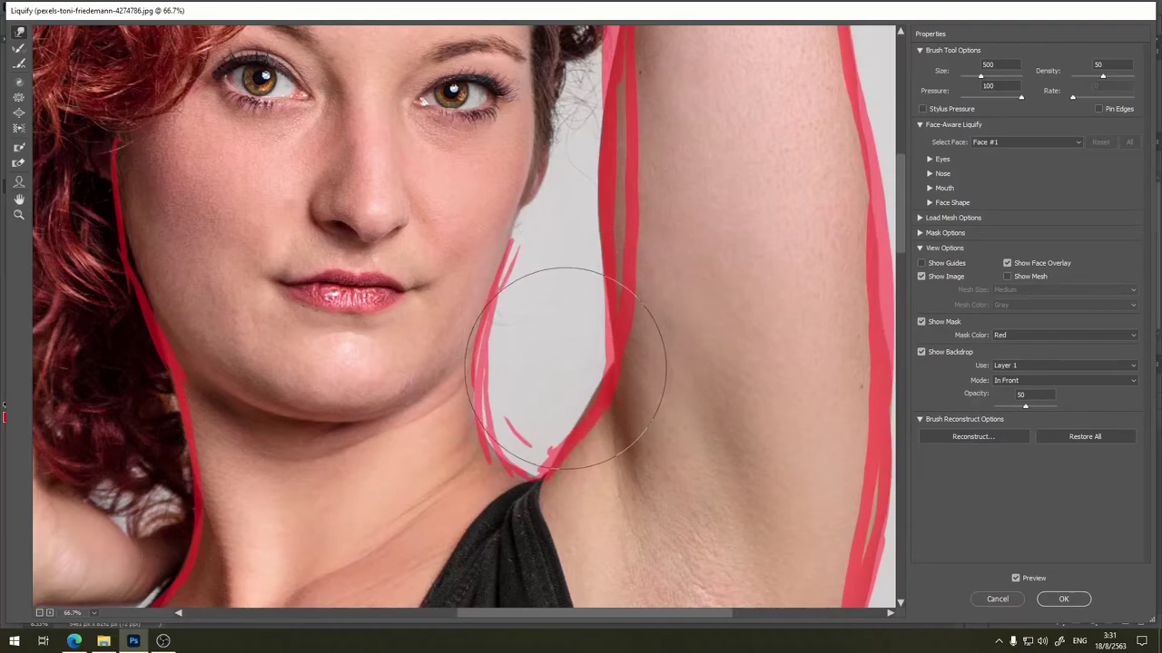
{"action": "mouse_move", "coordinate": [565, 372]}
{"action": "left_mouse_down"}
{"action": "mouse_move", "coordinate": [584, 311]}
{"action": "mouse_move", "coordinate": [583, 208]}
{"action": "mouse_move", "coordinate": [589, 219]}
{"action": "left_mouse_up"}
{"action": "left_click_drag", "start_coordinate": [679, 156], "coordinate": [667, 198]}
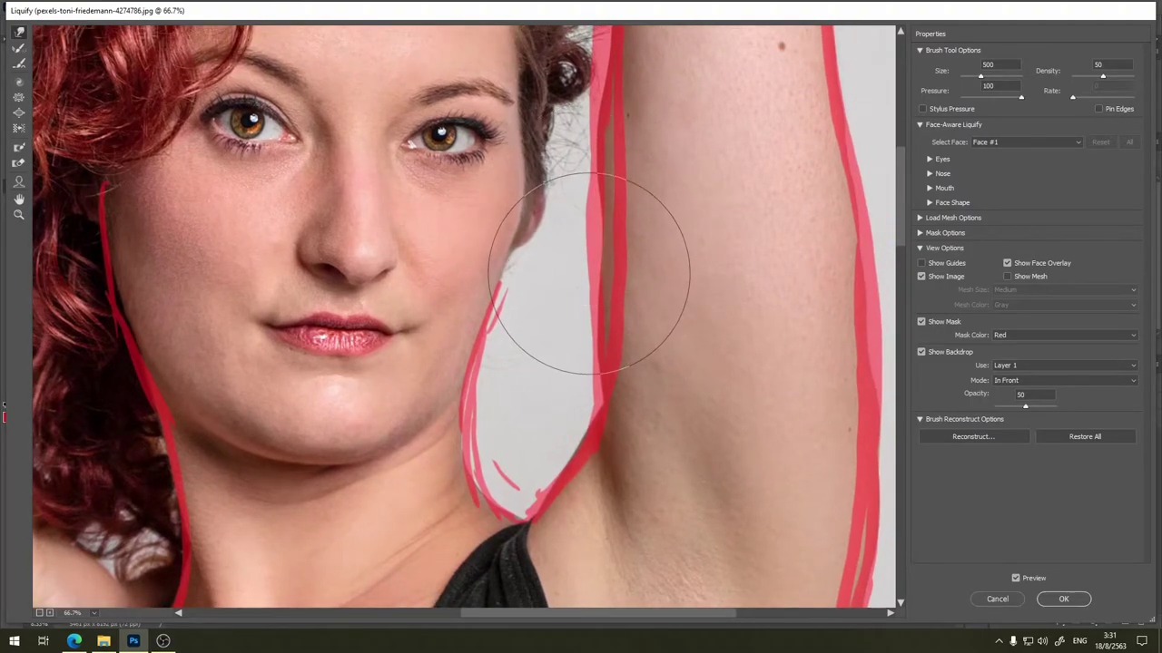
{"action": "left_click_drag", "start_coordinate": [613, 283], "coordinate": [604, 299]}
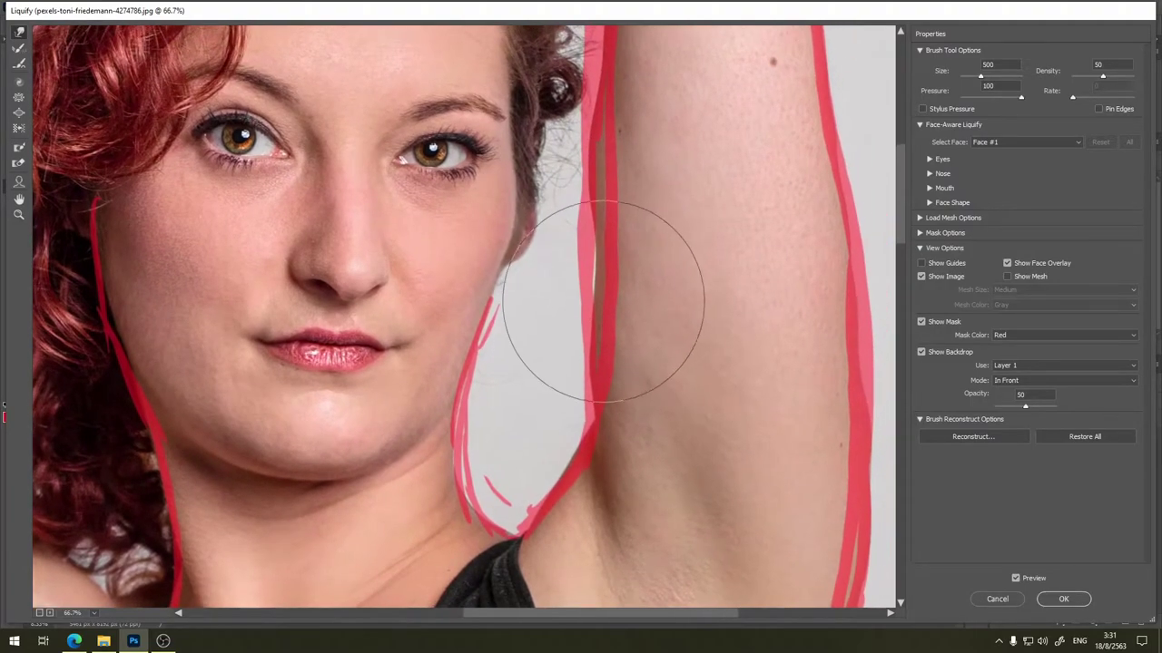
{"action": "left_click_drag", "start_coordinate": [584, 346], "coordinate": [585, 330]}
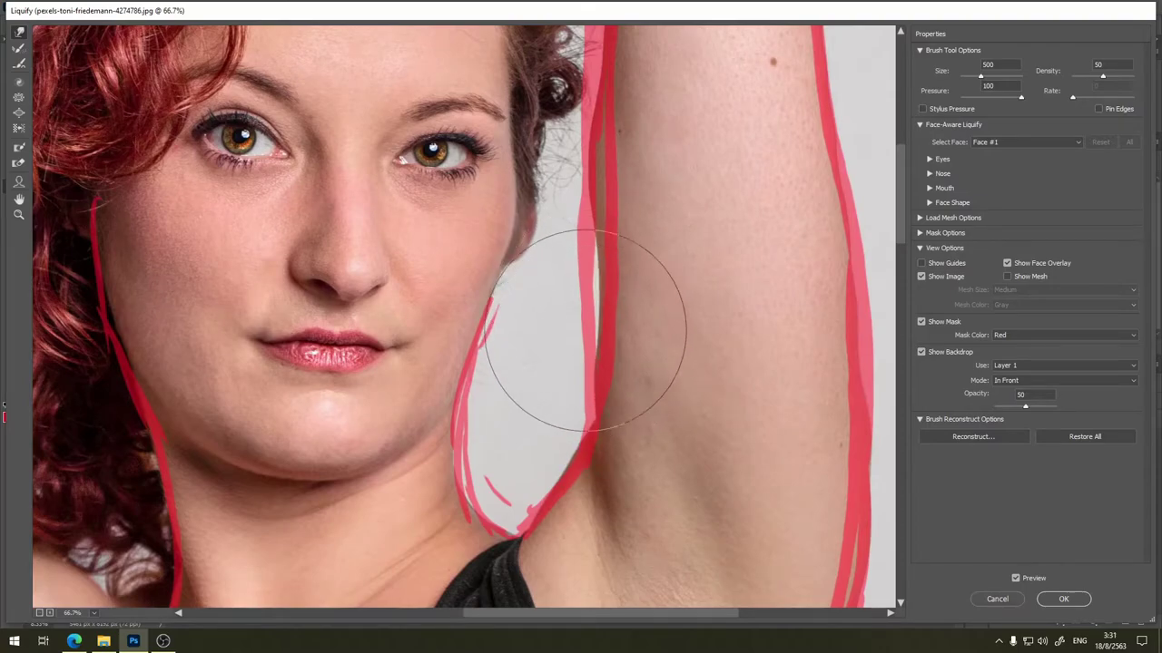
{"action": "left_click_drag", "start_coordinate": [594, 216], "coordinate": [598, 177]}
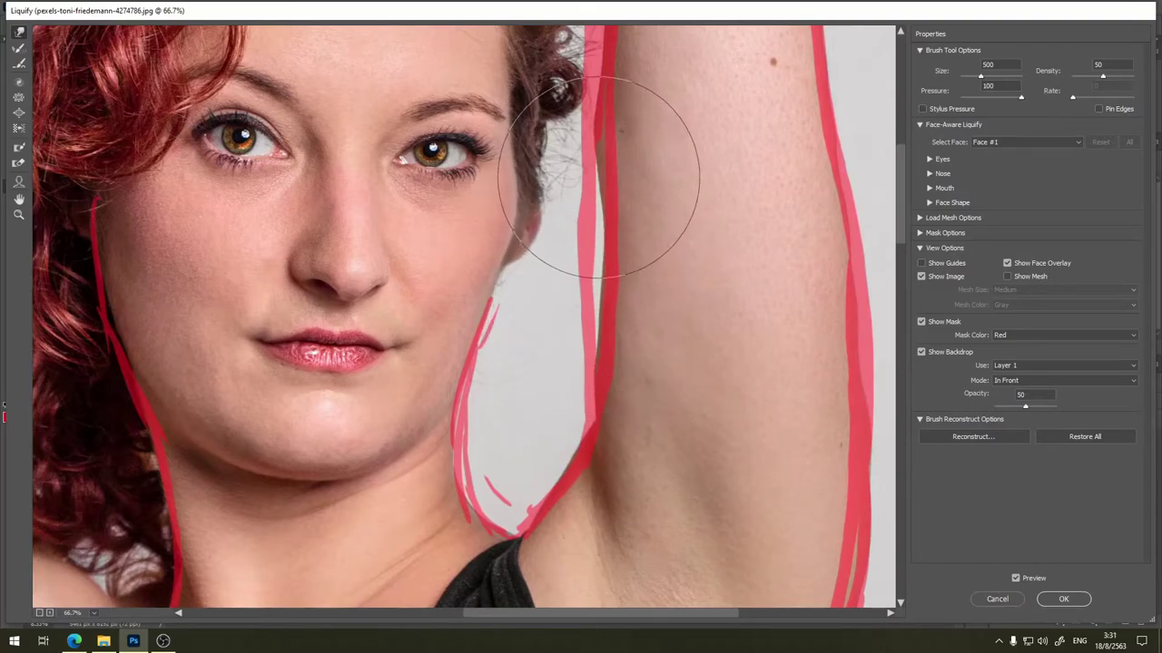
{"action": "left_click_drag", "start_coordinate": [678, 139], "coordinate": [669, 179]}
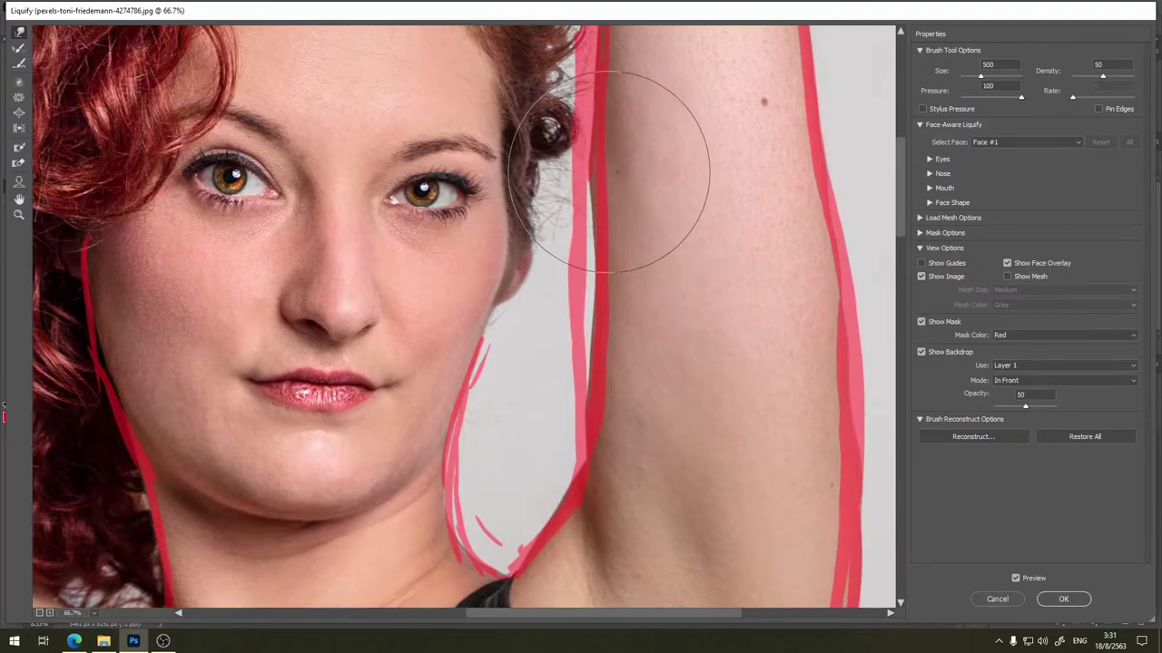
{"action": "left_click_drag", "start_coordinate": [643, 139], "coordinate": [680, 240]}
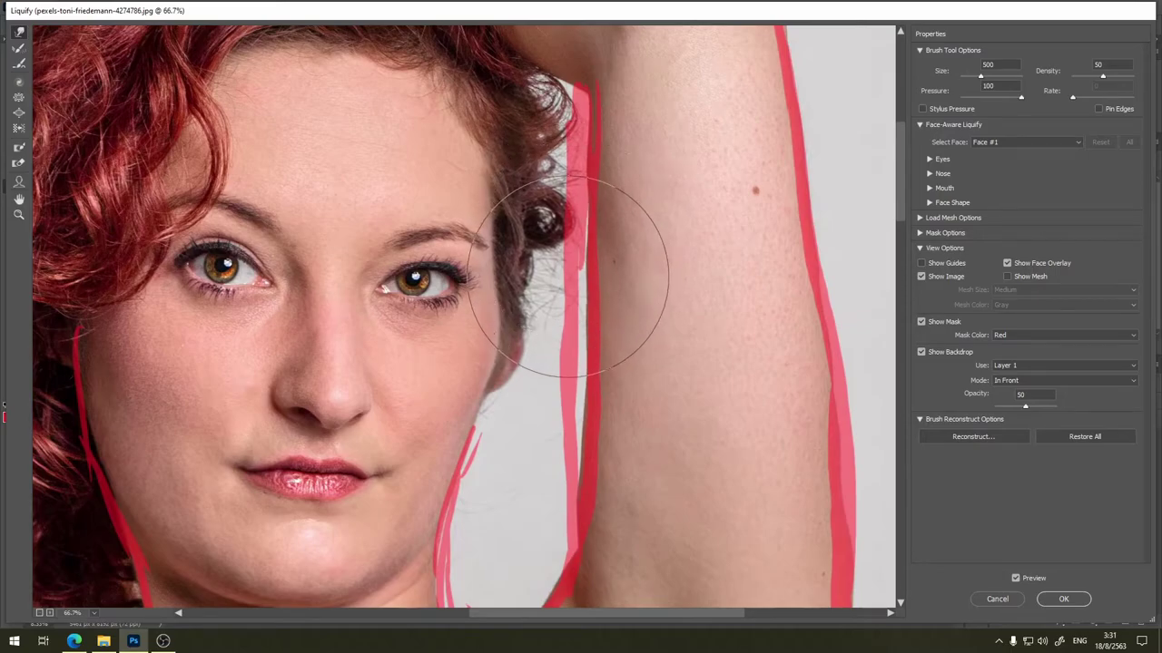
{"action": "left_click_drag", "start_coordinate": [771, 339], "coordinate": [629, 262]}
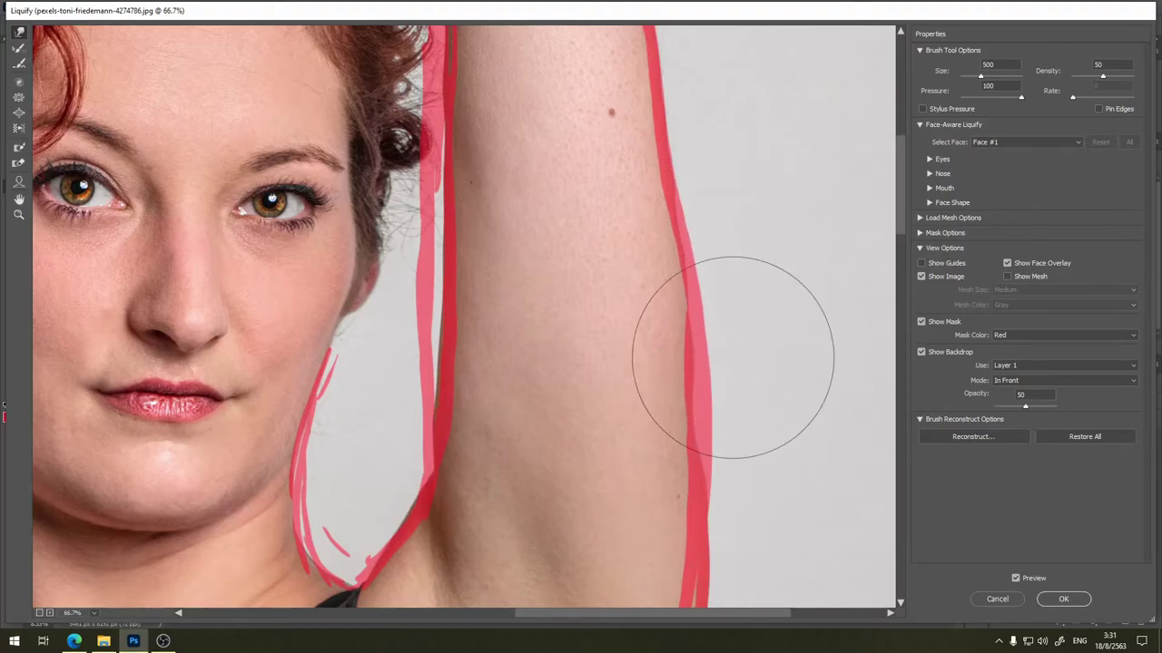
Double the warp brush to size 800 and move along the outer arm edge.
{"action": "key", "text": "["}
{"action": "key", "text": "bracketright"}
{"action": "key", "text": "bracketright"}
{"action": "key", "text": "bracketright"}
{"action": "key", "text": "bracketright"}
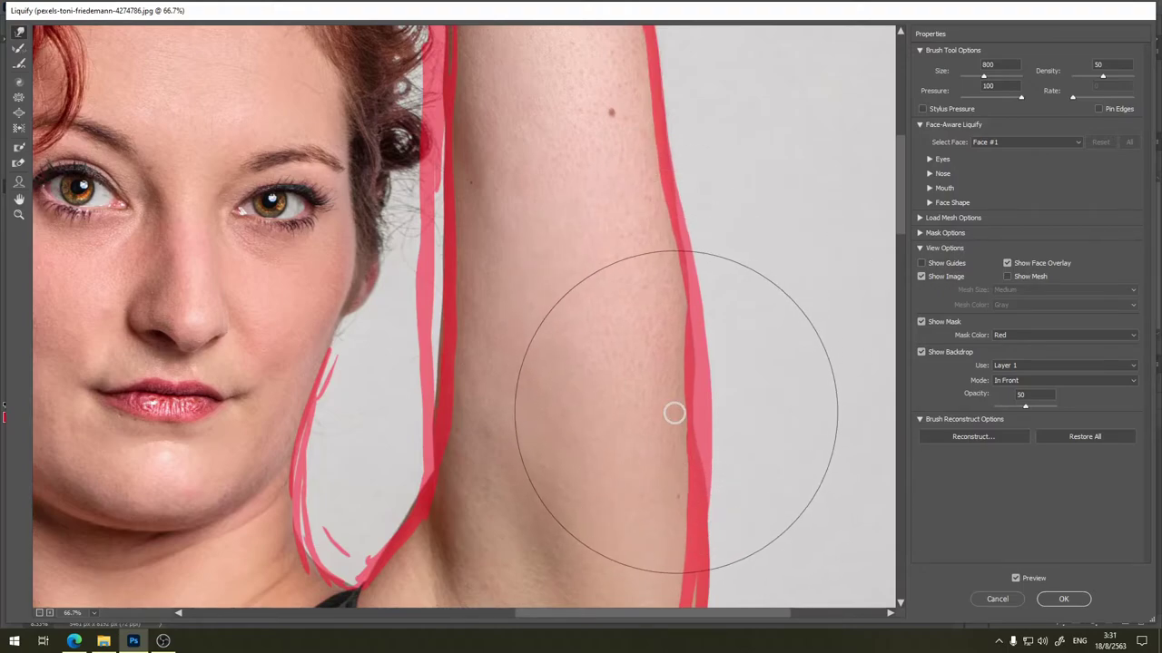
{"action": "left_click_drag", "start_coordinate": [790, 351], "coordinate": [743, 222]}
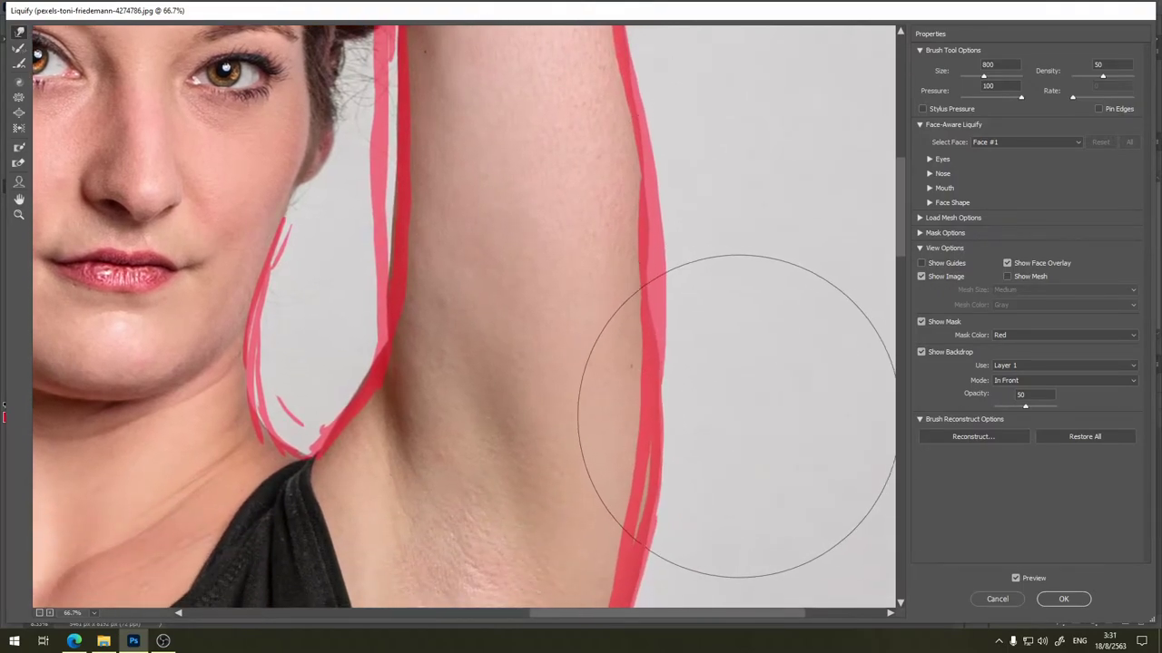
{"action": "left_click_drag", "start_coordinate": [751, 449], "coordinate": [718, 314]}
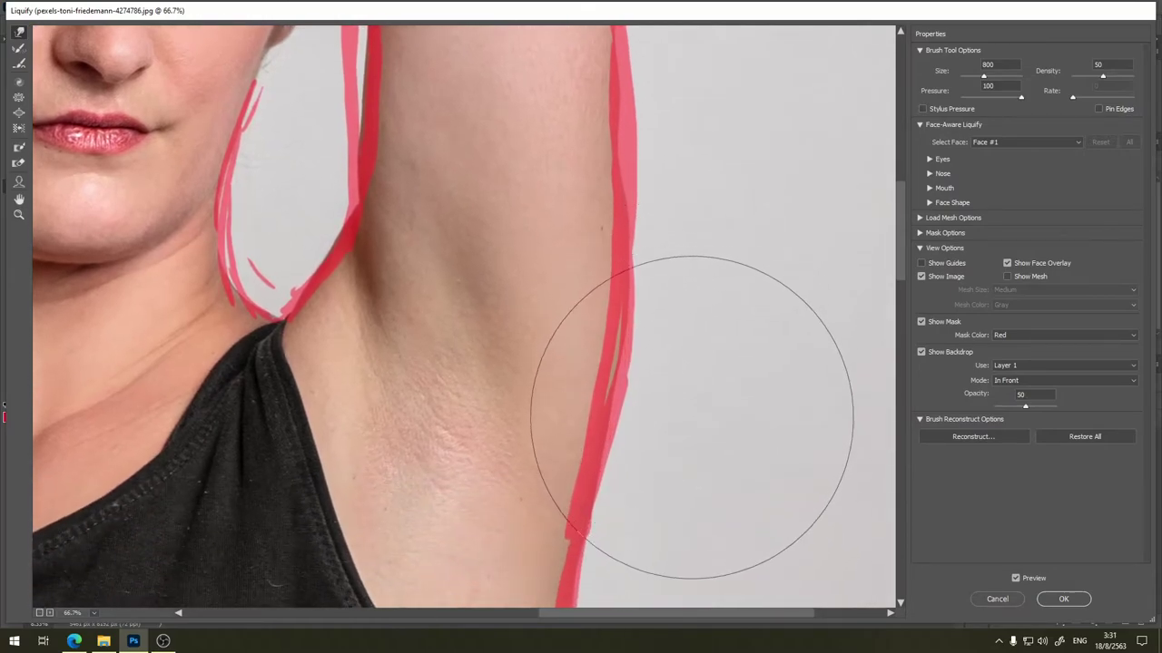
{"action": "left_click_drag", "start_coordinate": [717, 486], "coordinate": [694, 314]}
{"action": "mouse_move", "coordinate": [705, 415]}
{"action": "left_mouse_down"}
{"action": "mouse_move", "coordinate": [714, 293]}
{"action": "mouse_move", "coordinate": [685, 375]}
{"action": "left_mouse_up"}
Push the stray curls beside the raised elbow against the arm's inner edge.
{"action": "left_click_drag", "start_coordinate": [688, 252], "coordinate": [690, 394]}
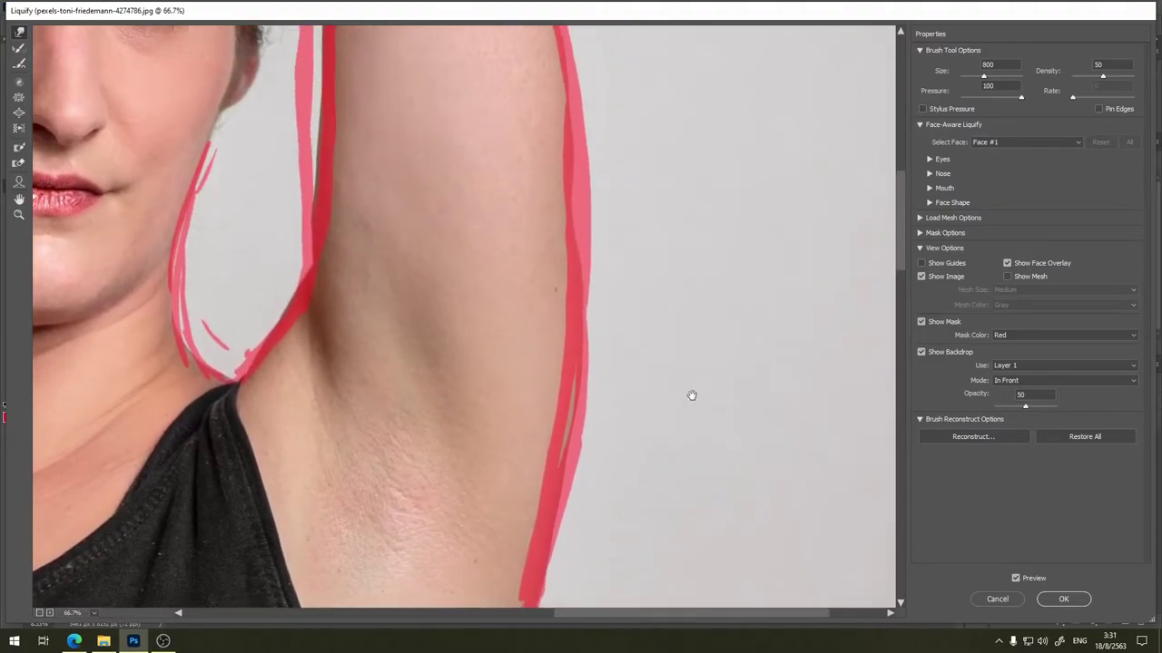
{"action": "mouse_move", "coordinate": [690, 275]}
{"action": "left_mouse_down"}
{"action": "mouse_move", "coordinate": [721, 469]}
{"action": "mouse_move", "coordinate": [694, 350]}
{"action": "left_mouse_up"}
{"action": "left_click_drag", "start_coordinate": [688, 301], "coordinate": [682, 413]}
{"action": "left_click_drag", "start_coordinate": [690, 239], "coordinate": [702, 334]}
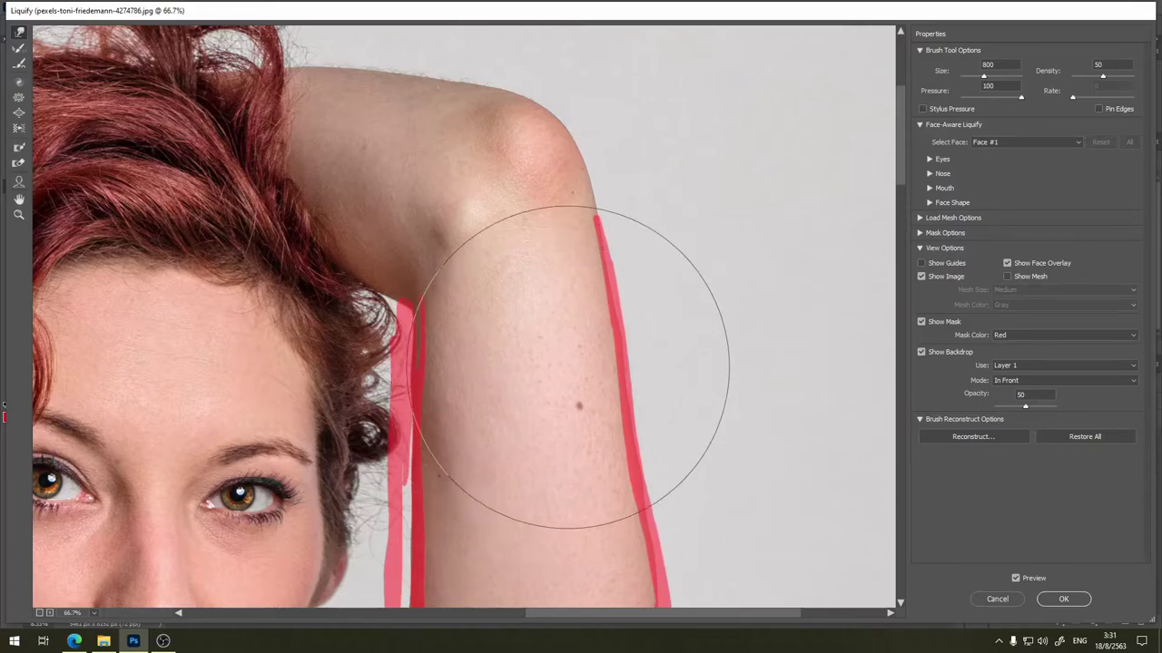
{"action": "left_click_drag", "start_coordinate": [585, 348], "coordinate": [658, 225]}
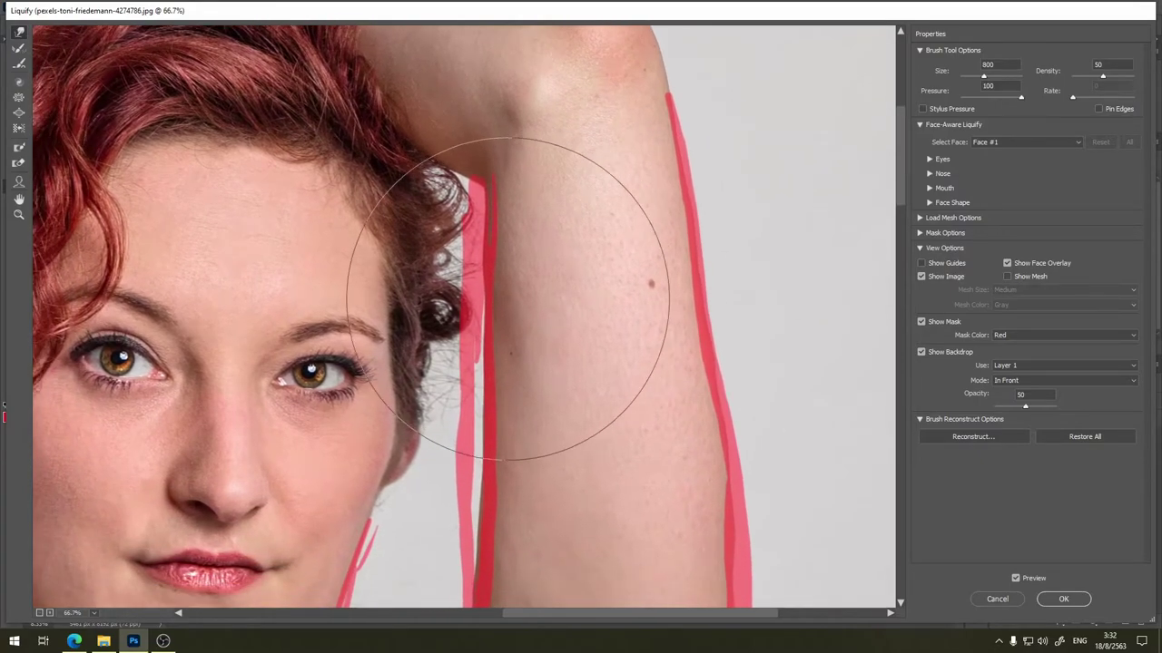
{"action": "left_click_drag", "start_coordinate": [518, 285], "coordinate": [504, 287]}
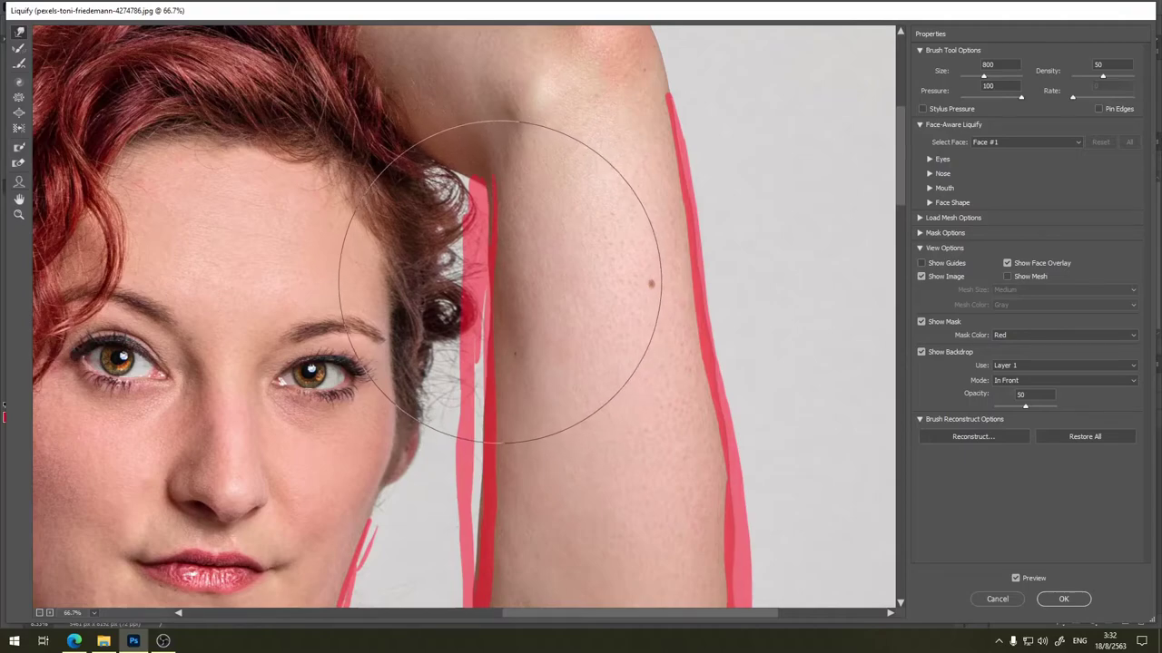
{"action": "left_click_drag", "start_coordinate": [459, 254], "coordinate": [469, 255]}
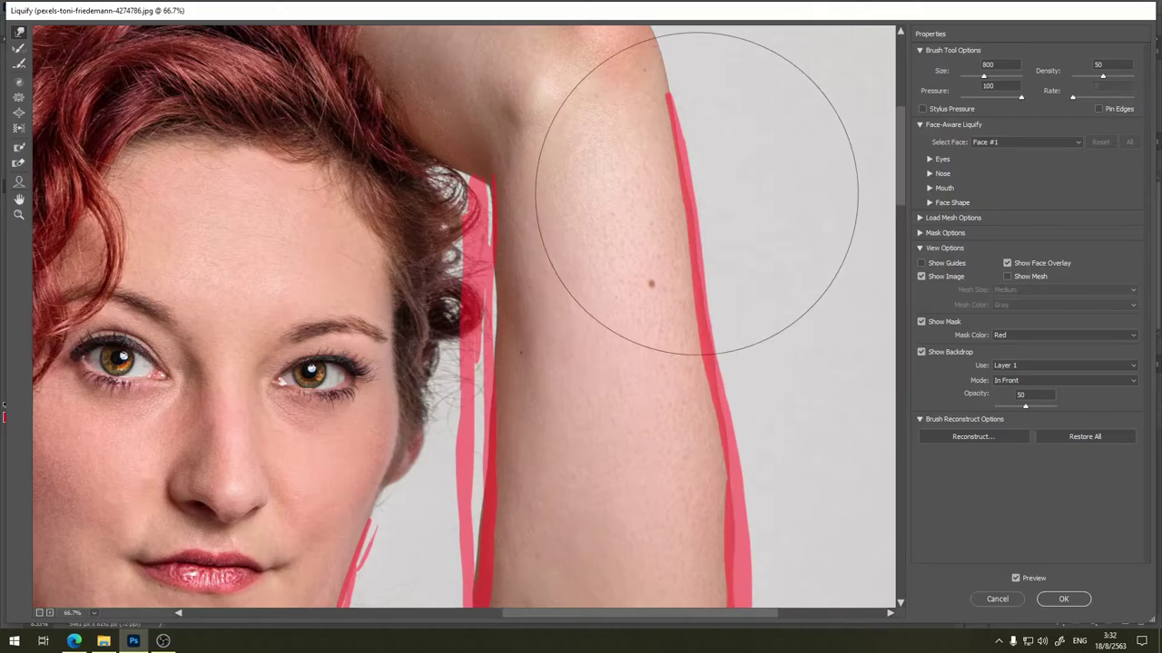
Toggle Show Backdrop to compare against the red outline, leaving it unchecked.
{"action": "scroll", "coordinate": [696, 194], "scroll_direction": "down", "scroll_amount": 5}
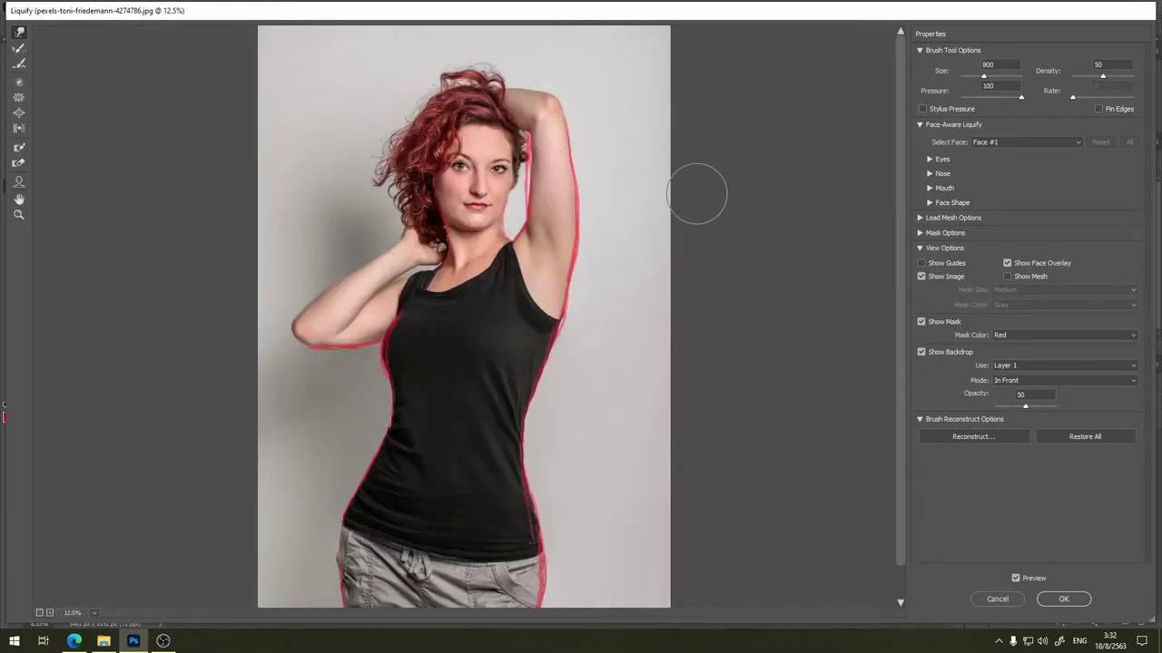
{"action": "left_click", "coordinate": [921, 352]}
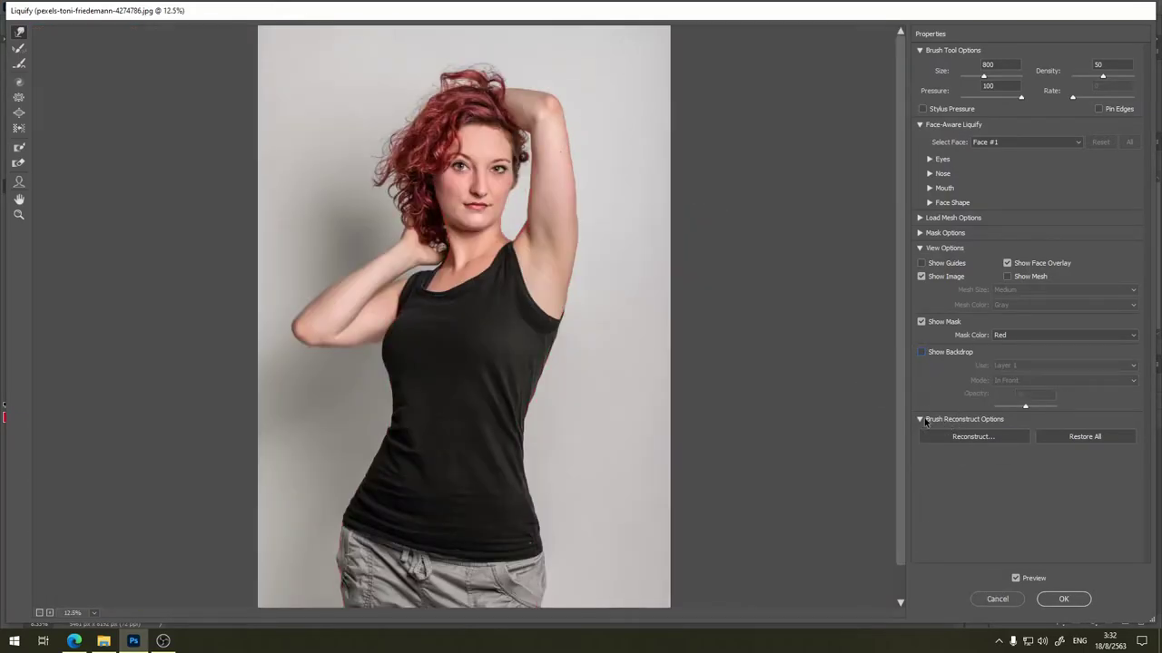
{"action": "scroll", "coordinate": [838, 308], "scroll_direction": "up", "scroll_amount": 3}
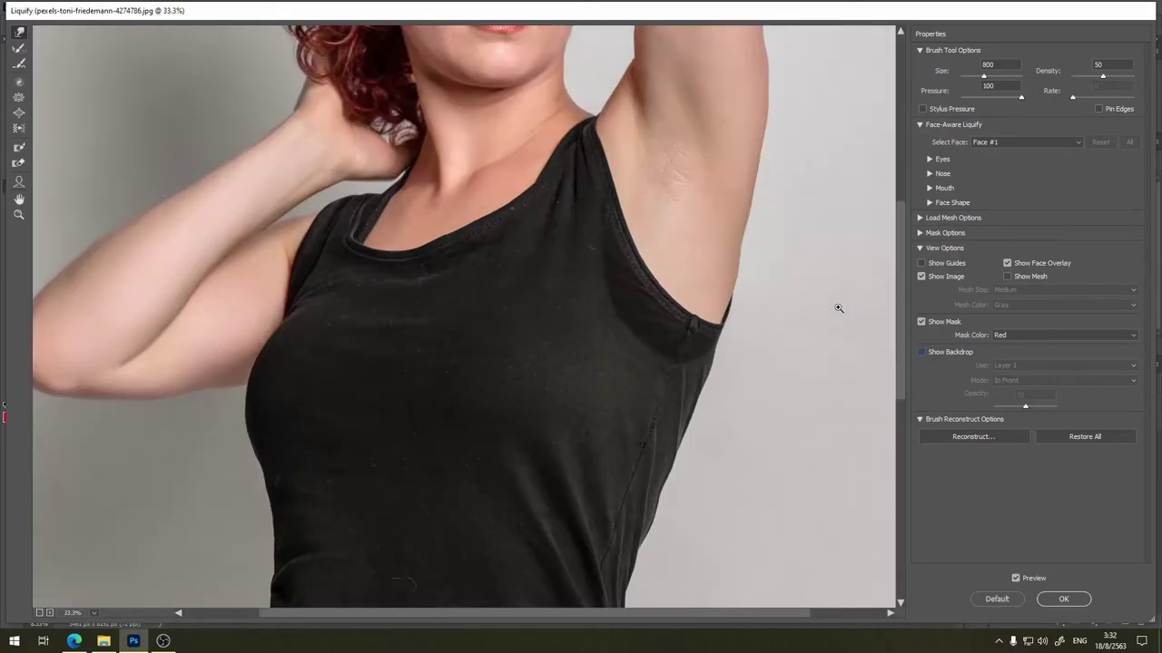
{"action": "key", "text": "space"}
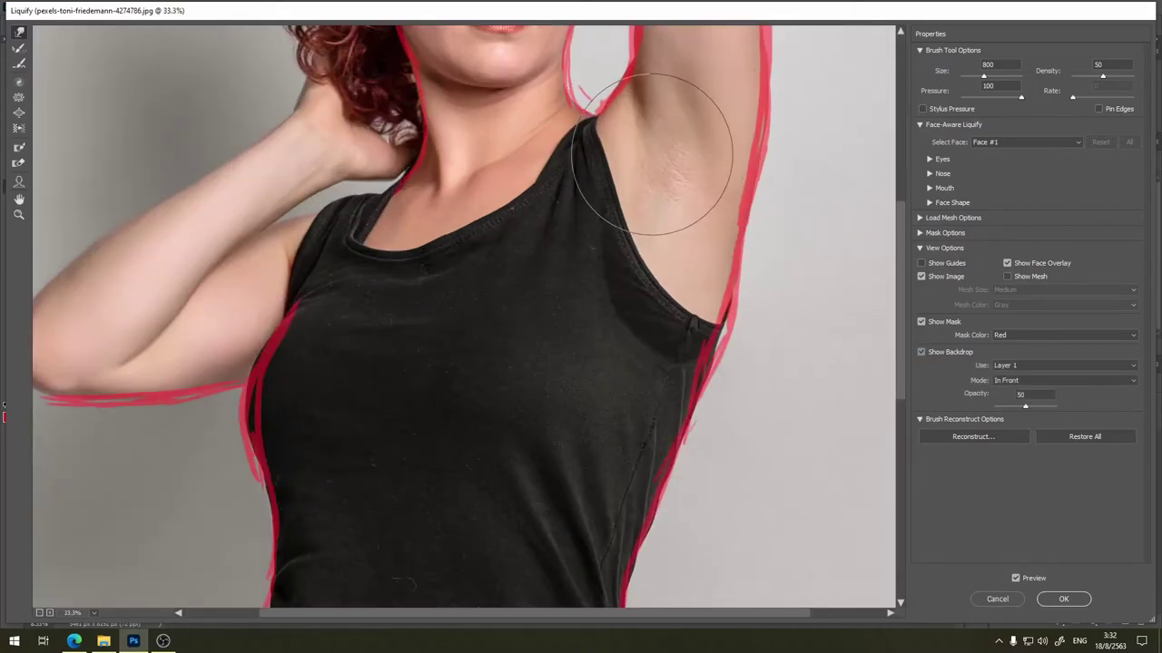
{"action": "key", "text": "space"}
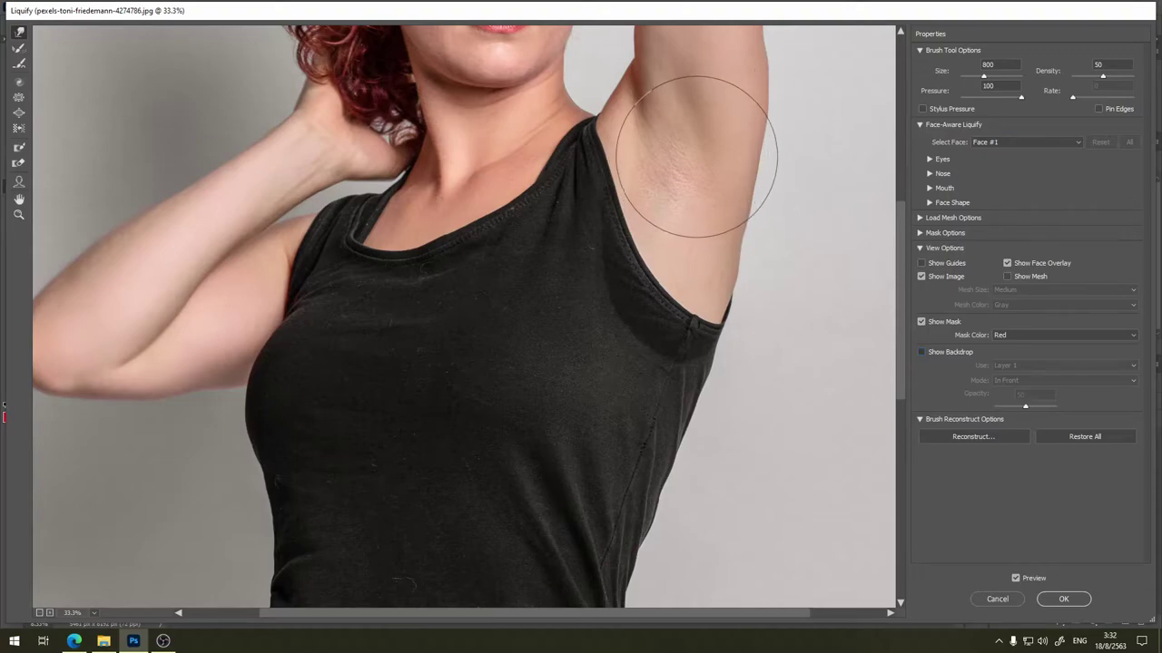
{"action": "key", "text": "space"}
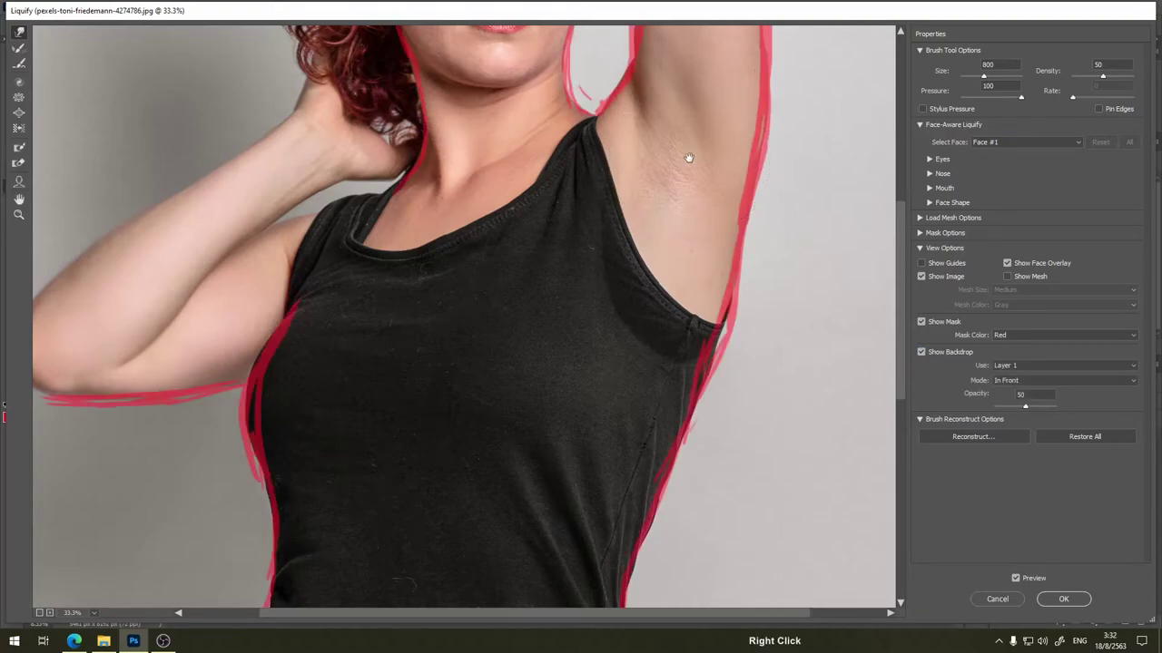
{"action": "left_click_drag", "start_coordinate": [687, 155], "coordinate": [672, 211]}
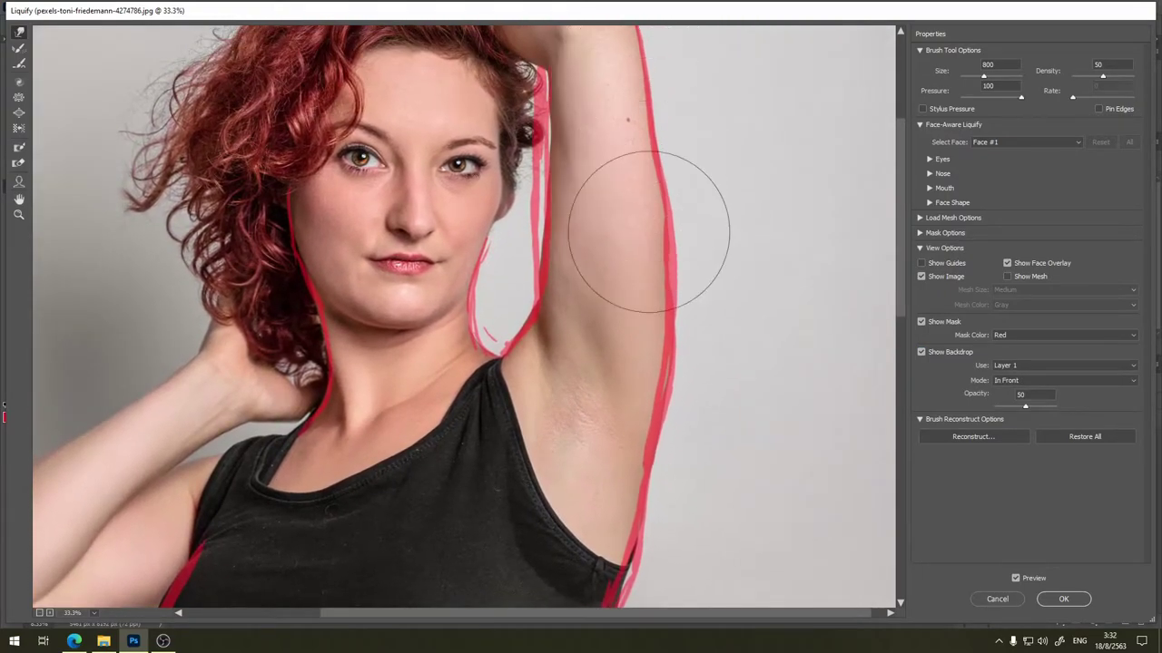
{"action": "left_click", "coordinate": [921, 353]}
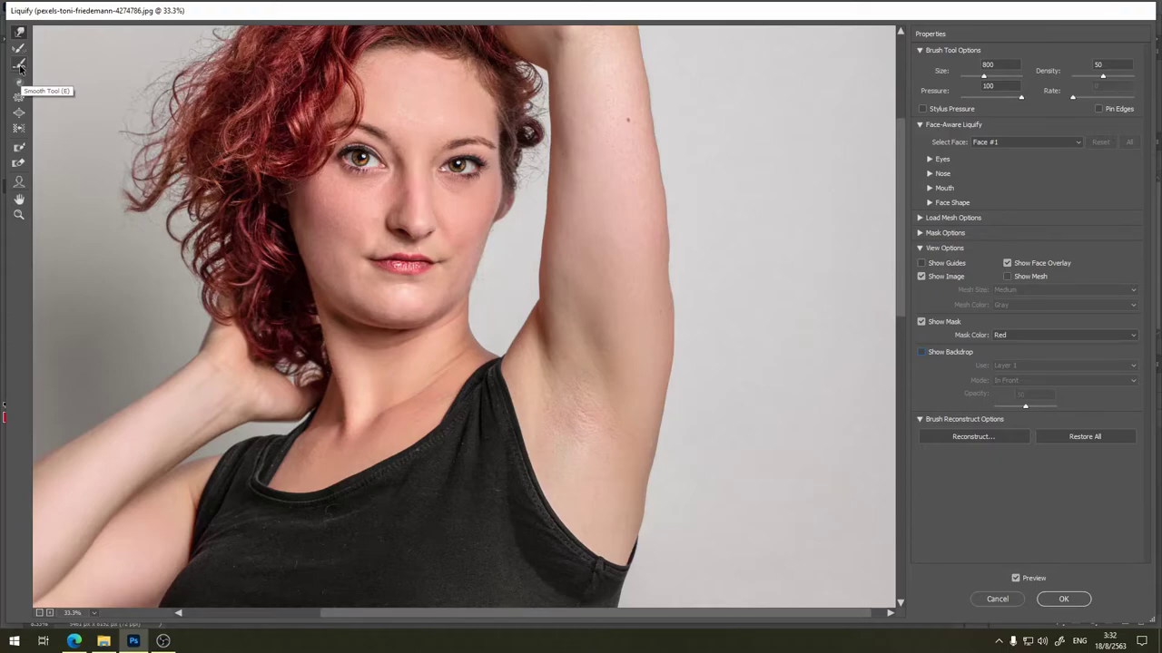
{"action": "left_click", "coordinate": [19, 66]}
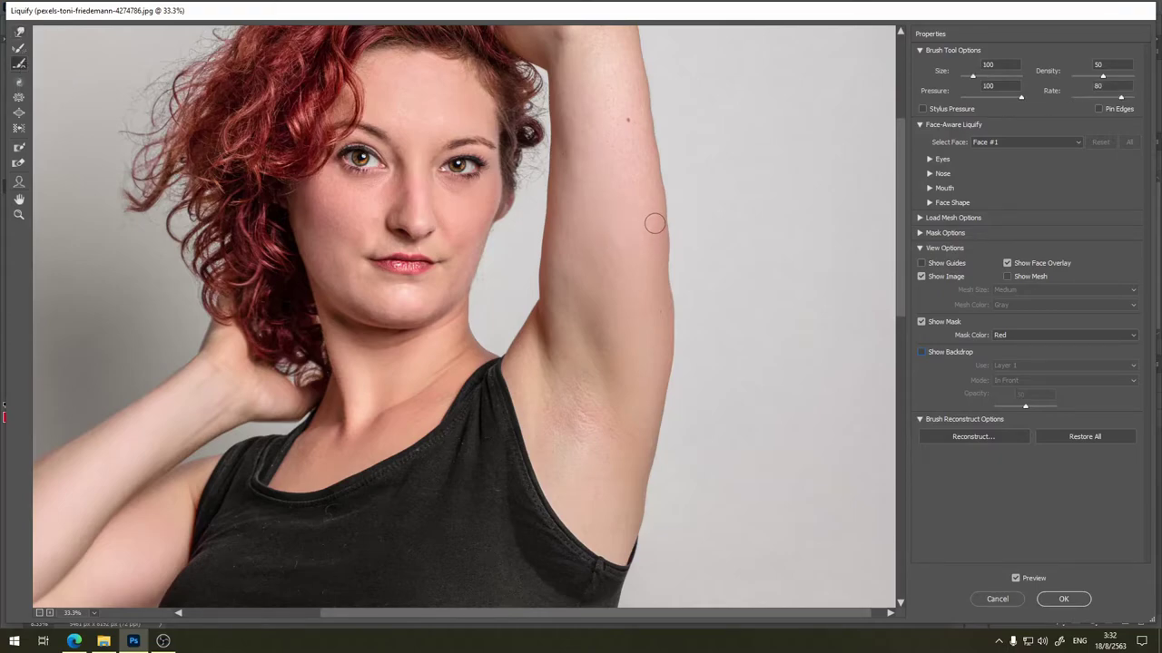
{"action": "key", "text": "bracketright"}
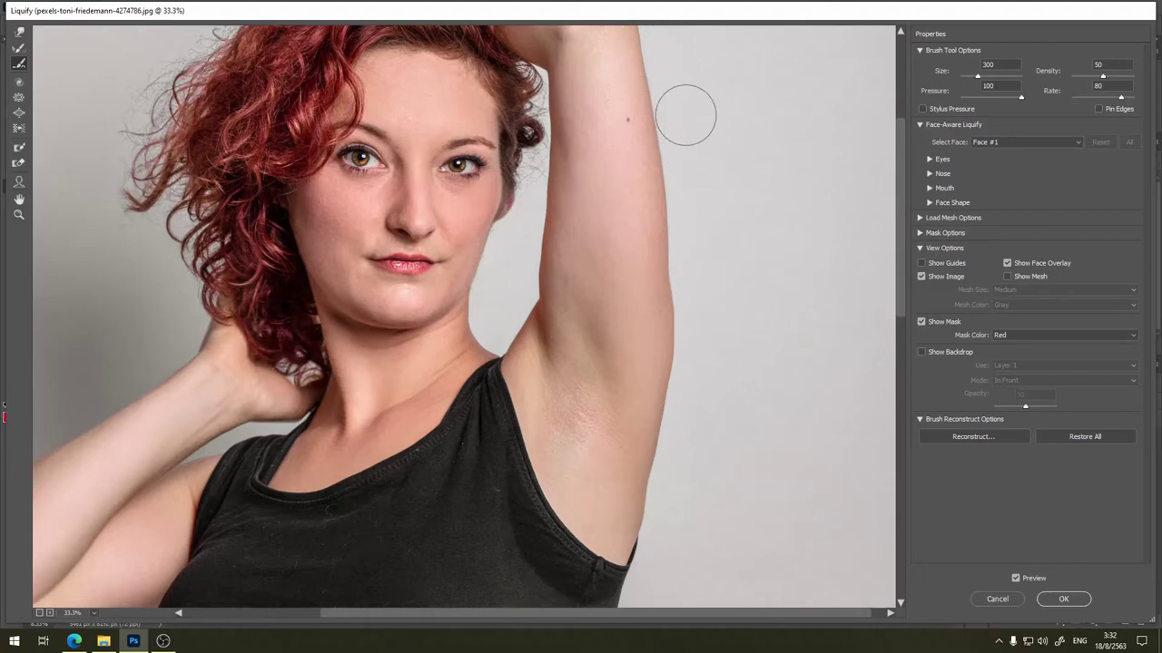
{"action": "scroll", "coordinate": [703, 145], "scroll_direction": "up", "scroll_amount": 3}
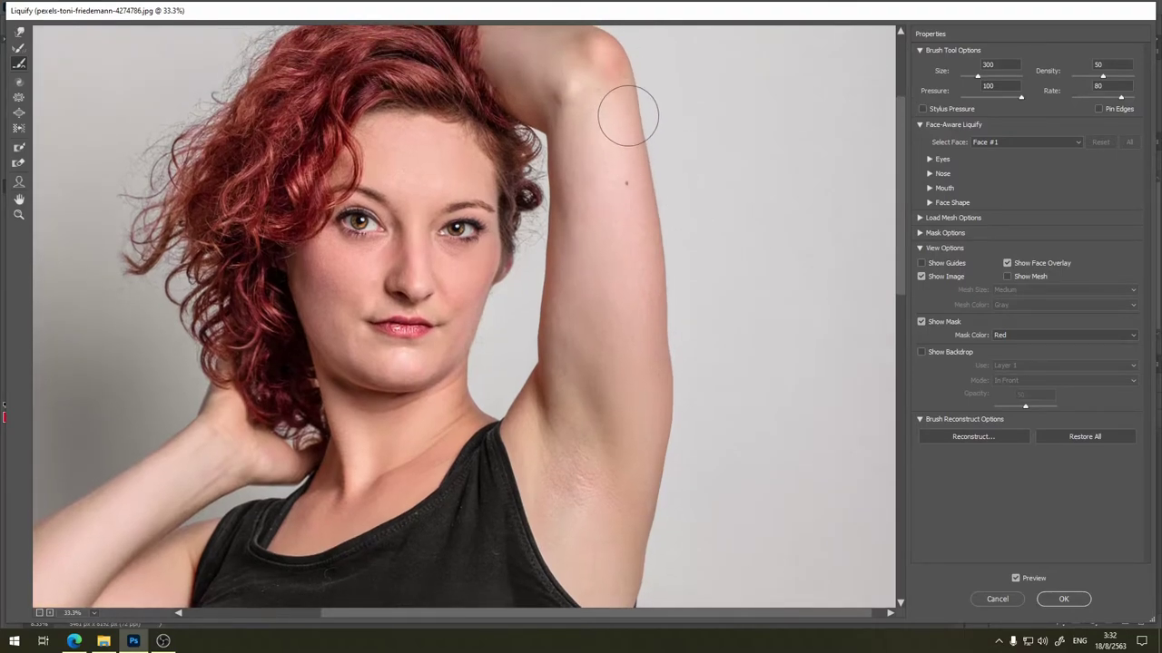
{"action": "left_click_drag", "start_coordinate": [566, 336], "coordinate": [572, 186]}
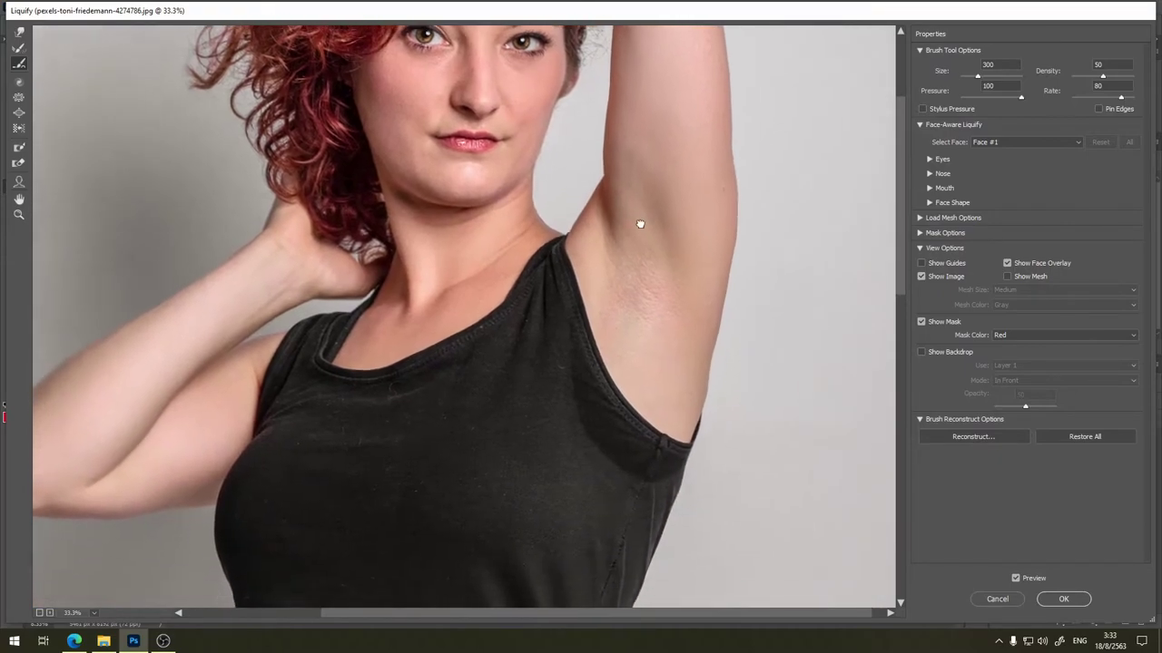
{"action": "left_click_drag", "start_coordinate": [591, 407], "coordinate": [654, 209]}
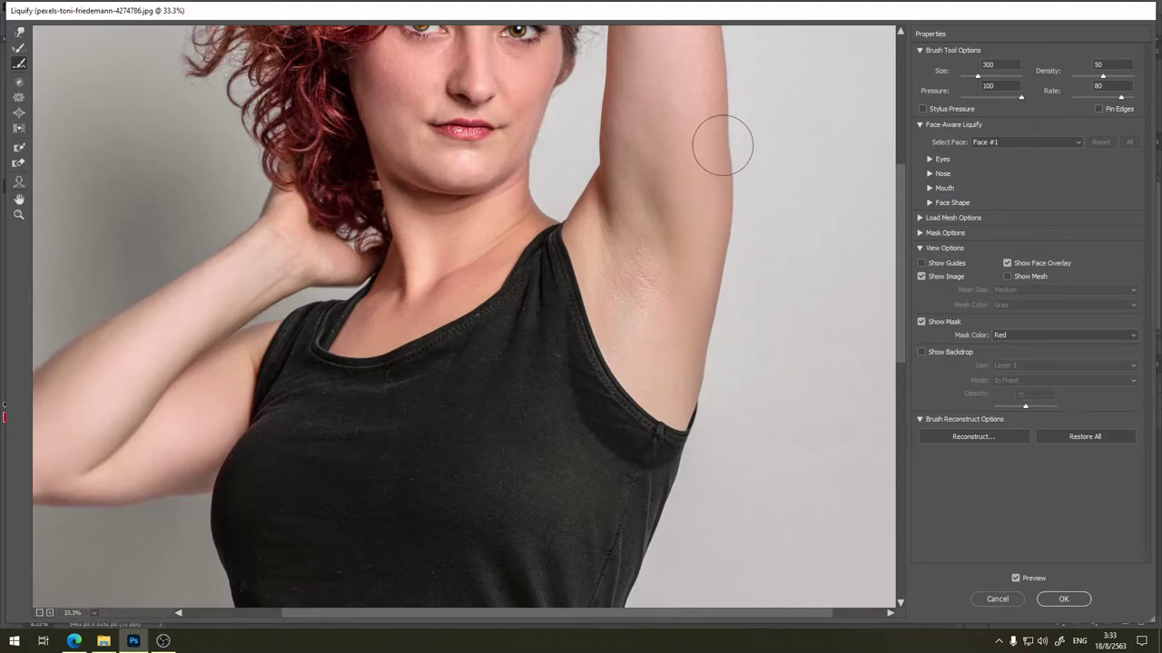
{"action": "left_click_drag", "start_coordinate": [776, 143], "coordinate": [752, 239]}
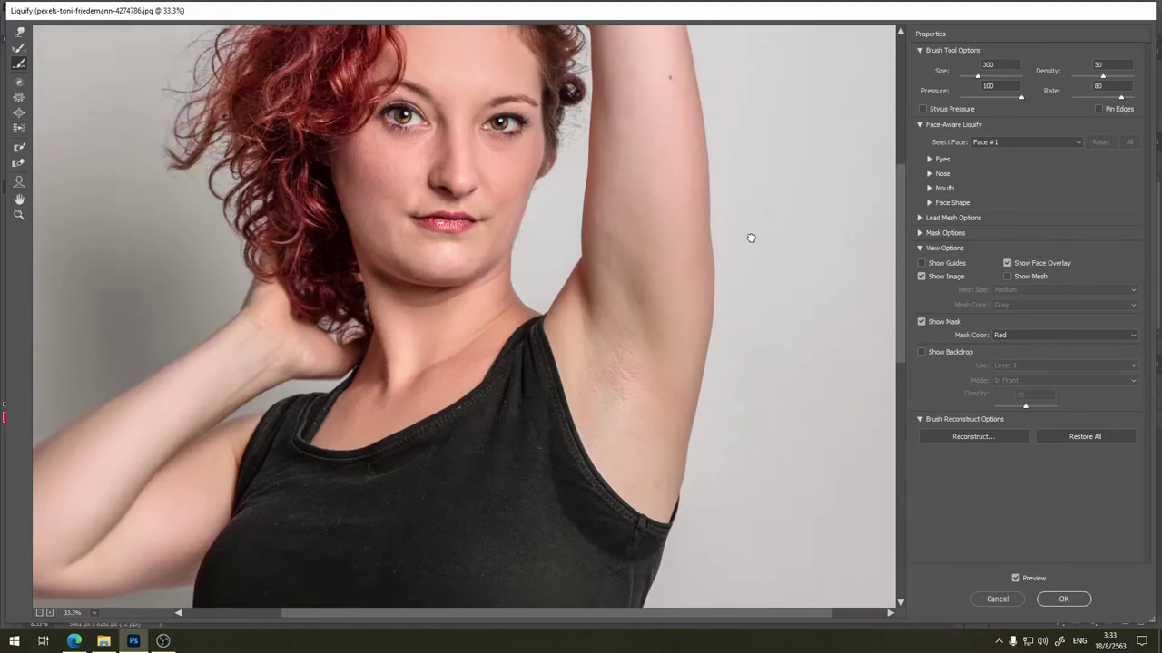
{"action": "left_click_drag", "start_coordinate": [734, 370], "coordinate": [762, 148]}
Push the pants' hip outline inward.
{"action": "left_click_drag", "start_coordinate": [757, 263], "coordinate": [754, 164]}
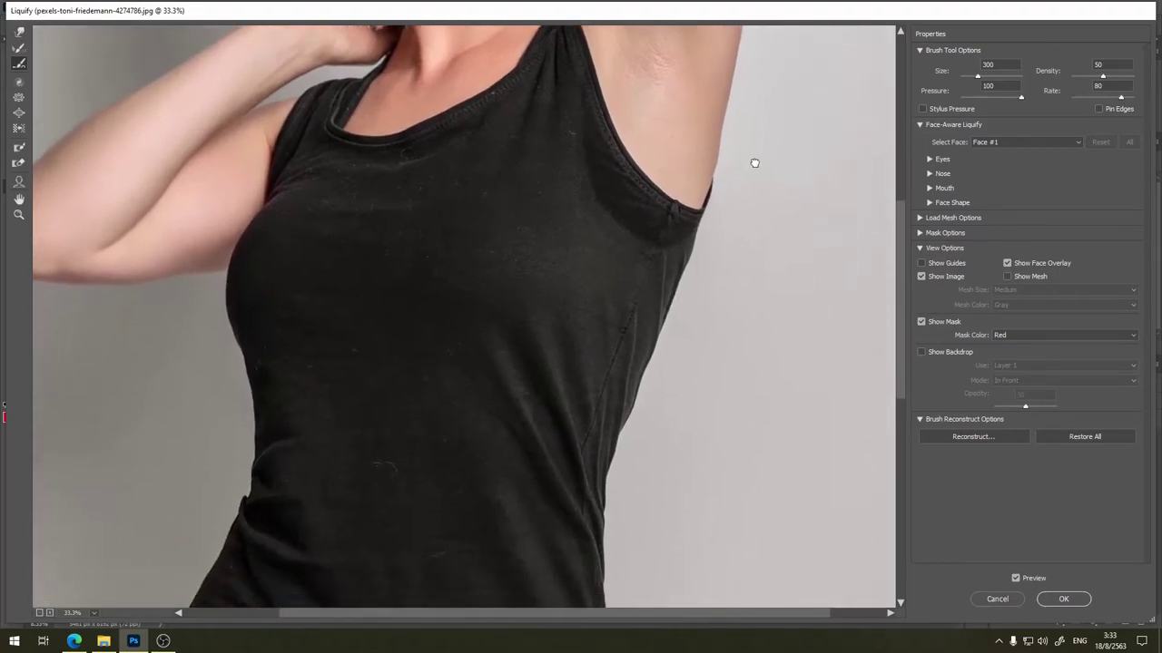
{"action": "mouse_move", "coordinate": [726, 399]}
{"action": "left_mouse_down"}
{"action": "mouse_move", "coordinate": [718, 317]}
{"action": "mouse_move", "coordinate": [733, 209]}
{"action": "left_mouse_up"}
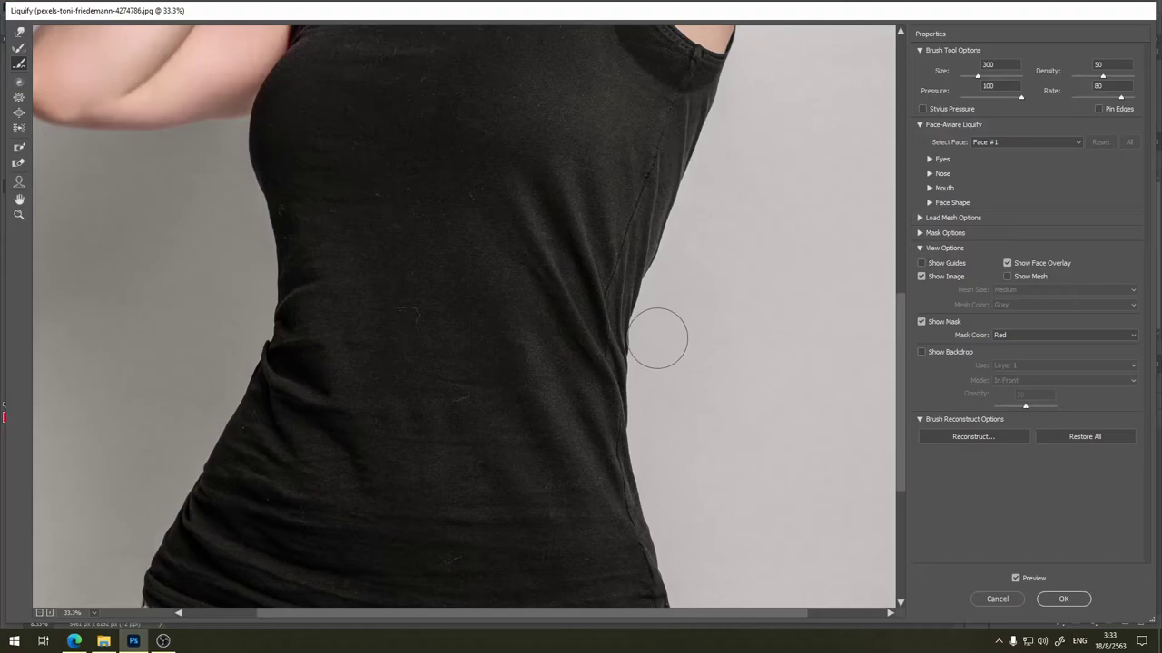
{"action": "left_click_drag", "start_coordinate": [675, 376], "coordinate": [661, 272]}
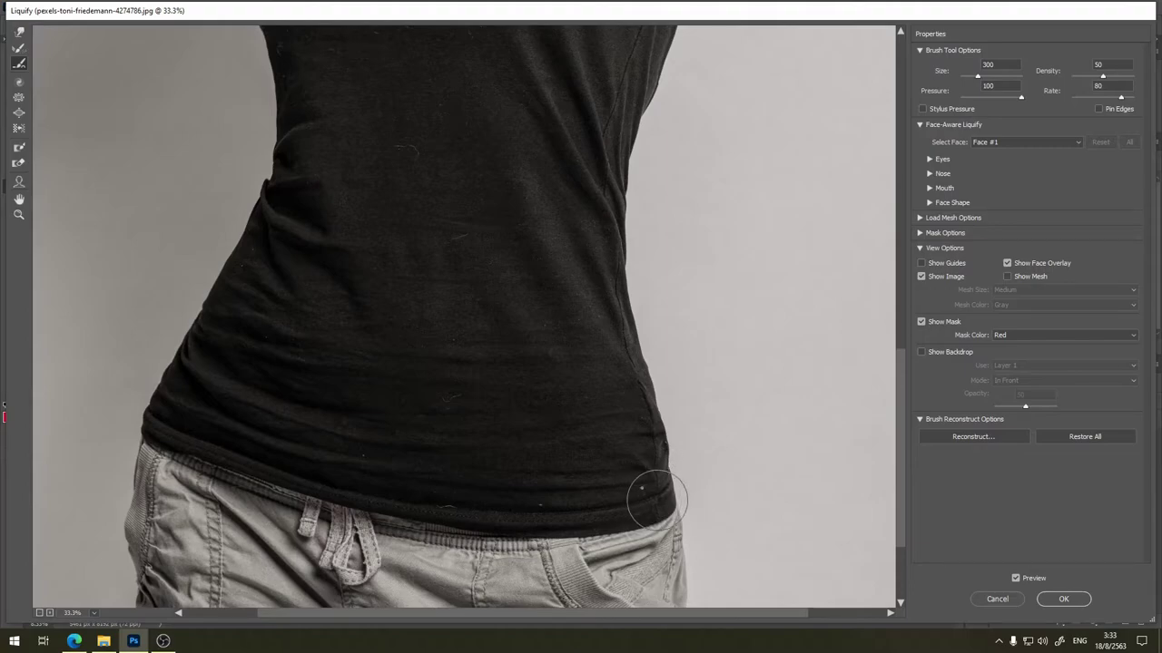
{"action": "left_click_drag", "start_coordinate": [730, 426], "coordinate": [713, 283]}
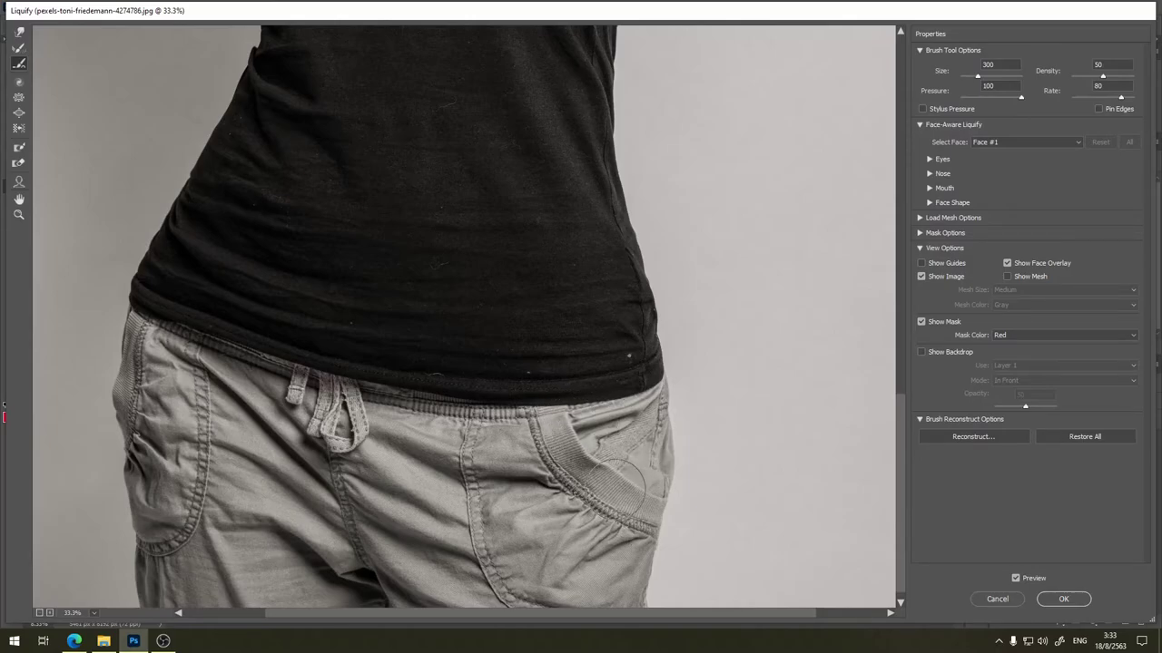
{"action": "left_click_drag", "start_coordinate": [697, 433], "coordinate": [691, 415]}
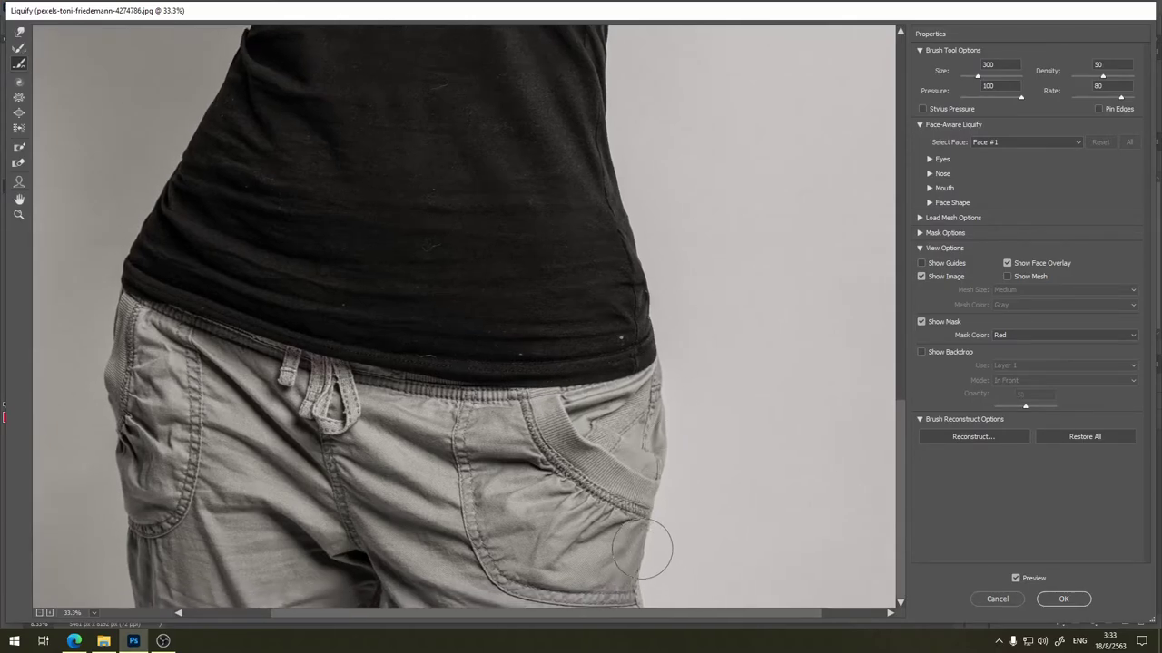
{"action": "mouse_move", "coordinate": [278, 356]}
{"action": "left_mouse_down"}
{"action": "mouse_move", "coordinate": [353, 340]}
{"action": "mouse_move", "coordinate": [389, 359]}
{"action": "left_mouse_up"}
{"action": "mouse_move", "coordinate": [283, 434]}
{"action": "left_mouse_down"}
{"action": "mouse_move", "coordinate": [261, 396]}
{"action": "mouse_move", "coordinate": [258, 328]}
{"action": "mouse_move", "coordinate": [301, 171]}
{"action": "left_mouse_up"}
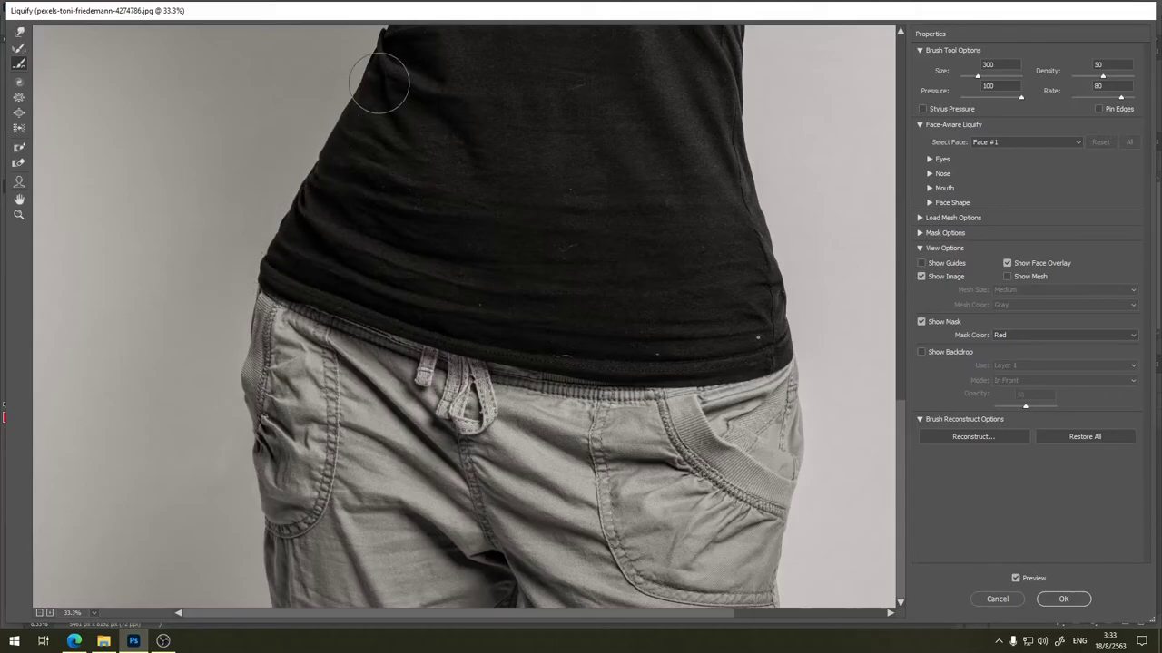
Push the shirt's left waist edge inward and move up to the neckline and arm.
{"action": "scroll", "coordinate": [363, 155], "scroll_direction": "up", "scroll_amount": 2}
{"action": "scroll", "coordinate": [363, 159], "scroll_direction": "up", "scroll_amount": 1}
{"action": "mouse_move", "coordinate": [372, 168]}
{"action": "left_mouse_down"}
{"action": "mouse_move", "coordinate": [350, 187]}
{"action": "mouse_move", "coordinate": [365, 140]}
{"action": "left_mouse_up"}
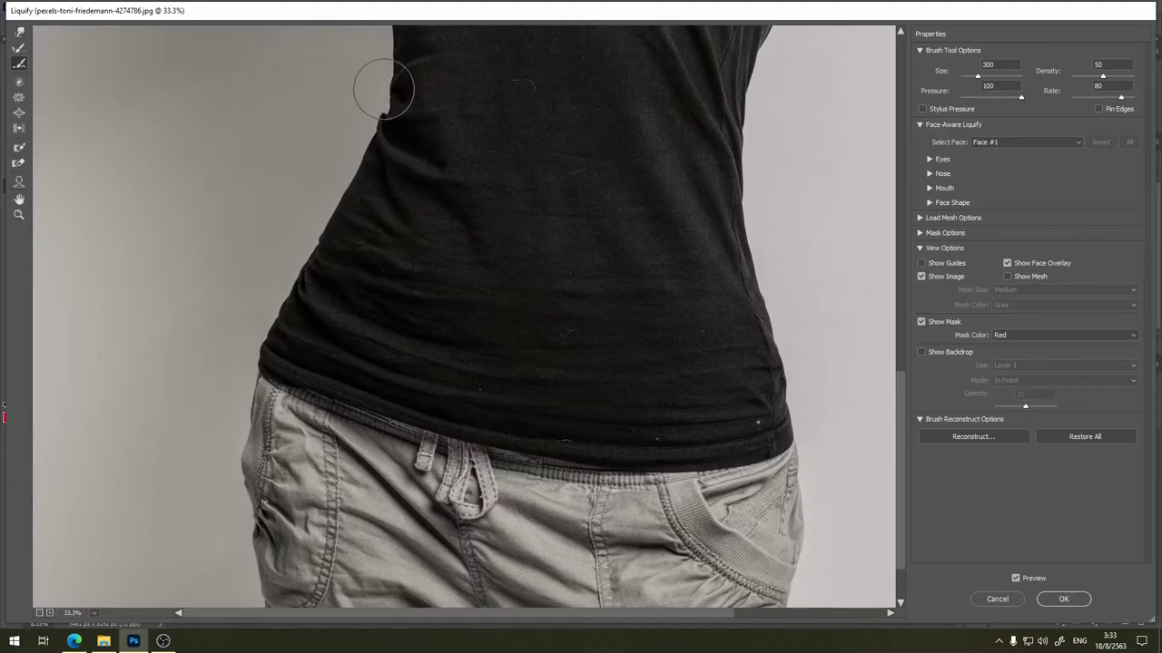
{"action": "scroll", "coordinate": [384, 155], "scroll_direction": "up", "scroll_amount": 3}
{"action": "scroll", "coordinate": [388, 209], "scroll_direction": "up", "scroll_amount": 1}
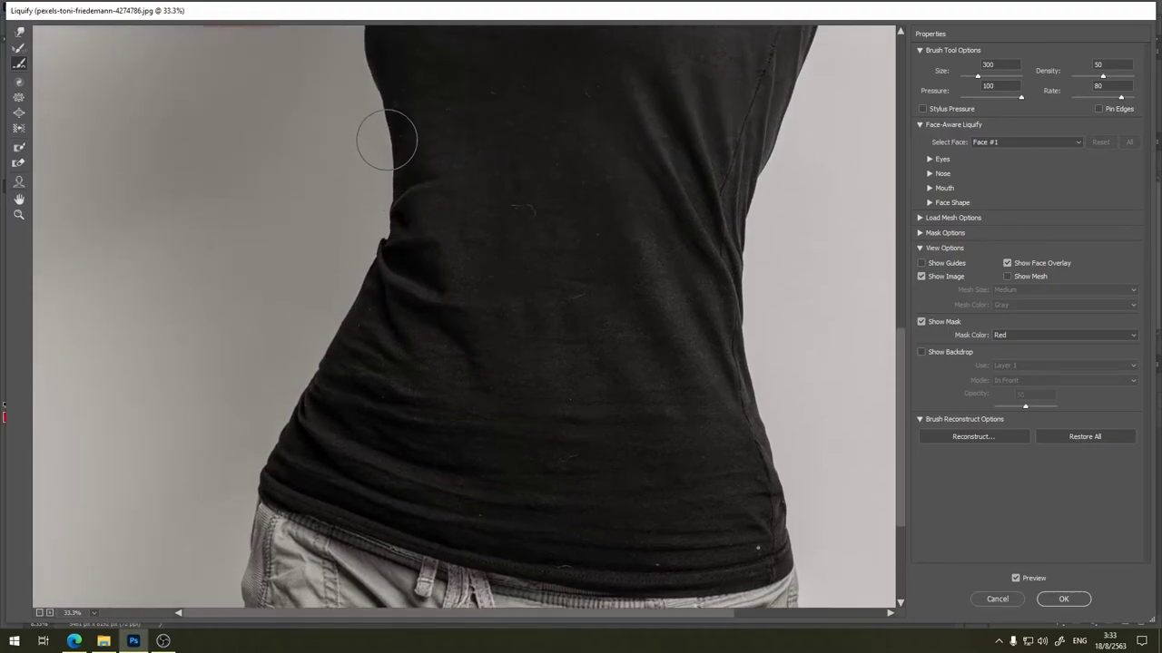
{"action": "scroll", "coordinate": [390, 154], "scroll_direction": "up", "scroll_amount": 2}
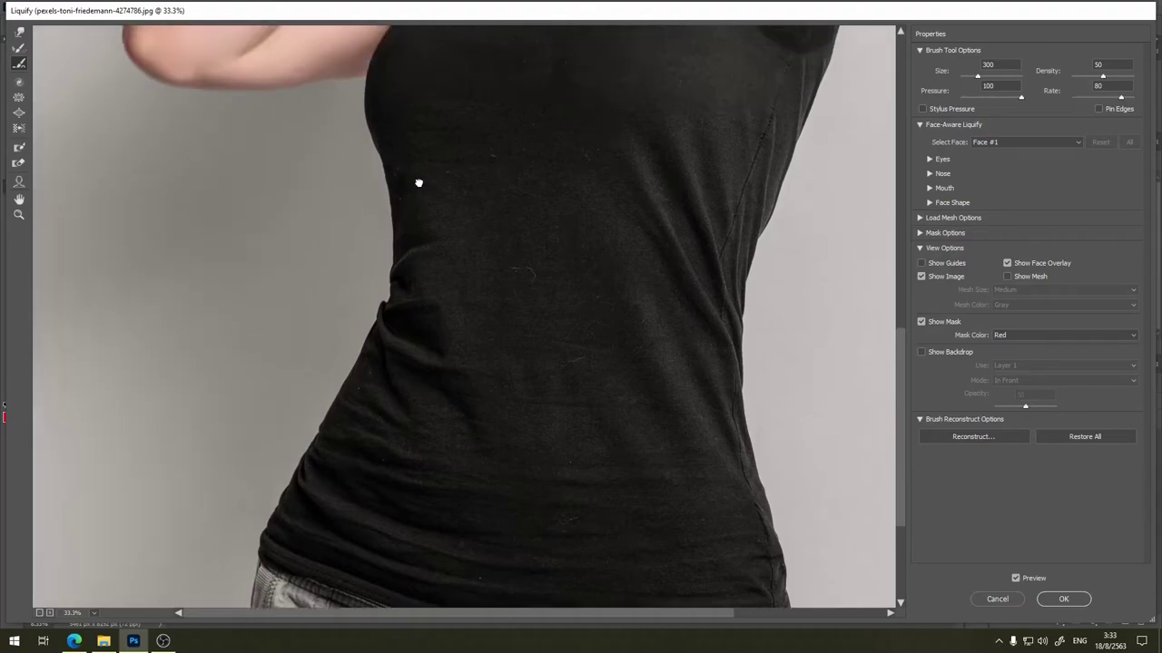
{"action": "scroll", "coordinate": [394, 200], "scroll_direction": "up", "scroll_amount": 1}
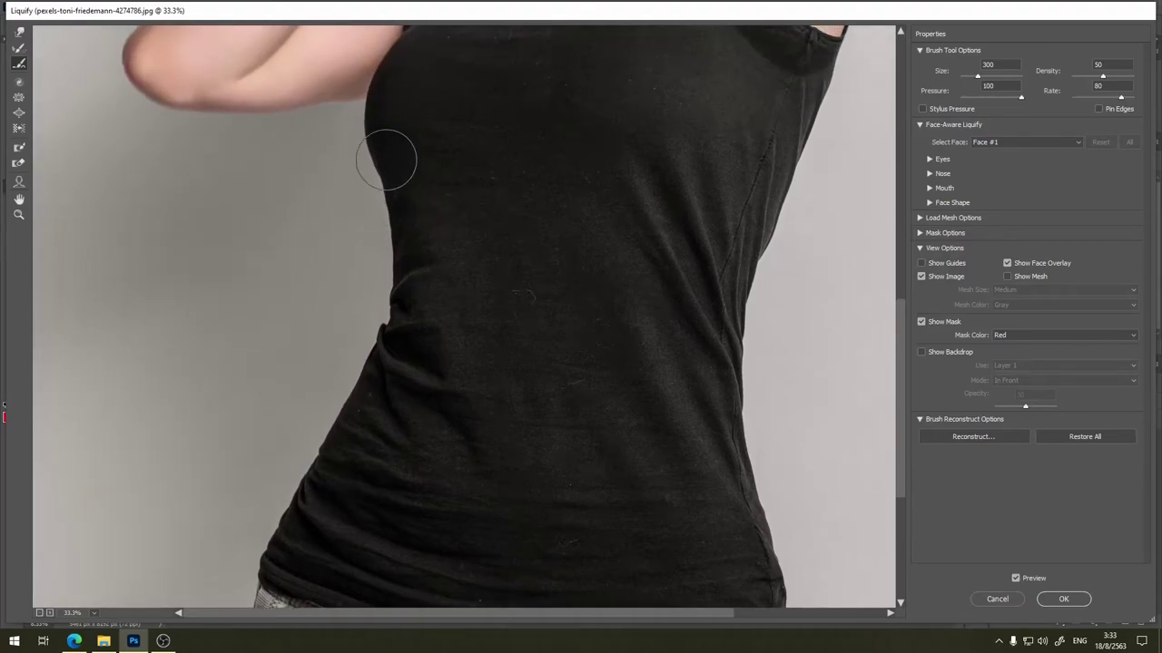
{"action": "scroll", "coordinate": [386, 160], "scroll_direction": "up", "scroll_amount": 1}
{"action": "scroll", "coordinate": [363, 182], "scroll_direction": "up", "scroll_amount": 1}
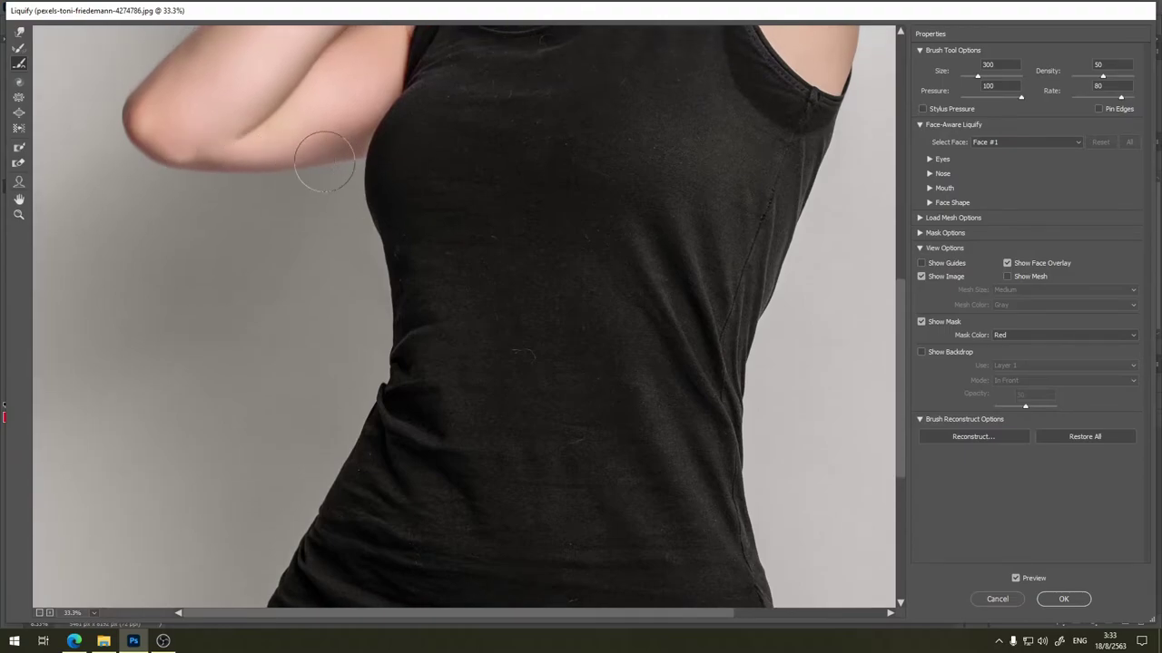
{"action": "left_click_drag", "start_coordinate": [353, 170], "coordinate": [349, 272]}
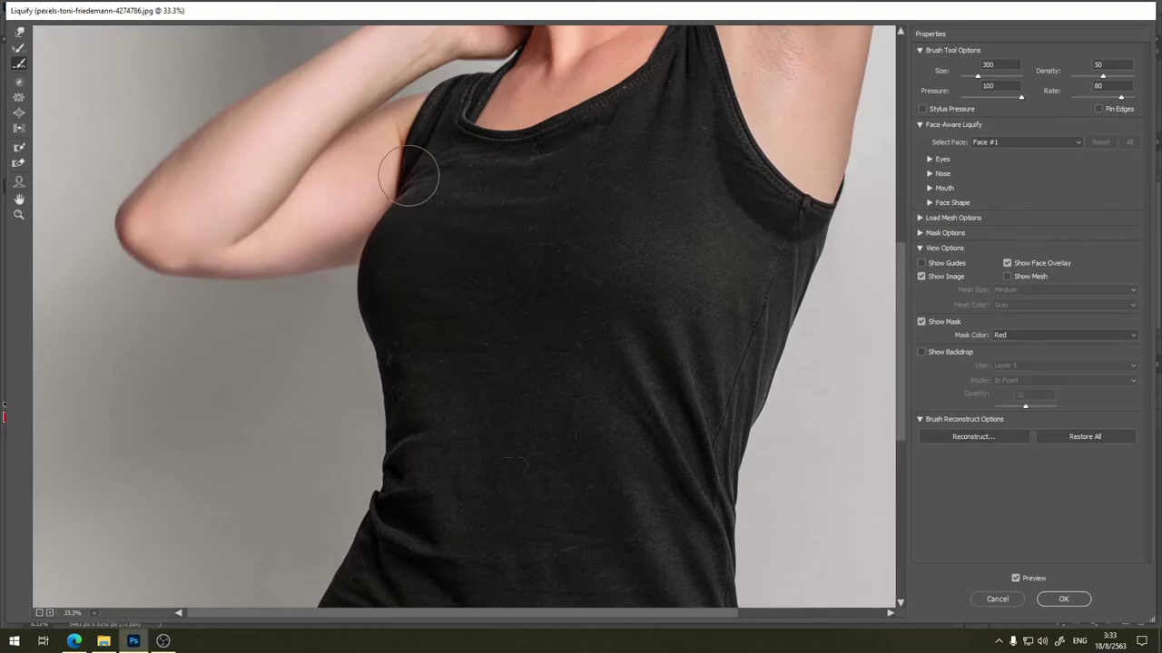
Zoom out to the whole figure and turn off Preview to show the unwarped photo.
{"action": "scroll", "coordinate": [435, 145], "scroll_direction": "down", "scroll_amount": 2}
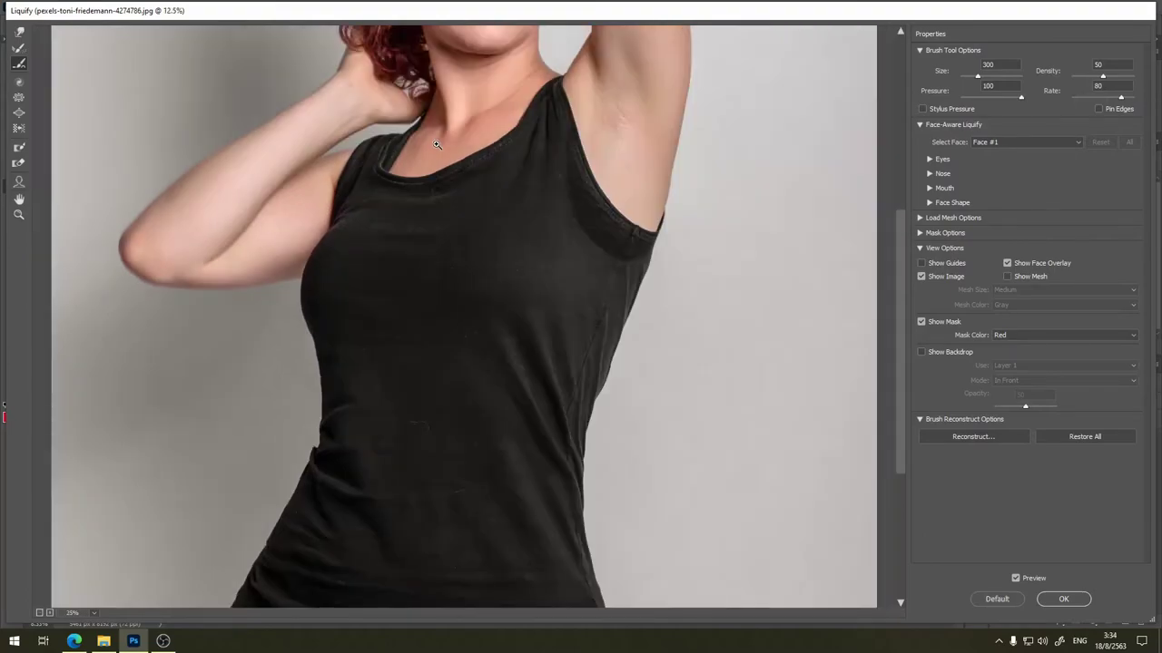
{"action": "scroll", "coordinate": [436, 144], "scroll_direction": "down", "scroll_amount": 3}
{"action": "scroll", "coordinate": [435, 144], "scroll_direction": "up", "scroll_amount": 3}
{"action": "scroll", "coordinate": [436, 144], "scroll_direction": "down", "scroll_amount": 1}
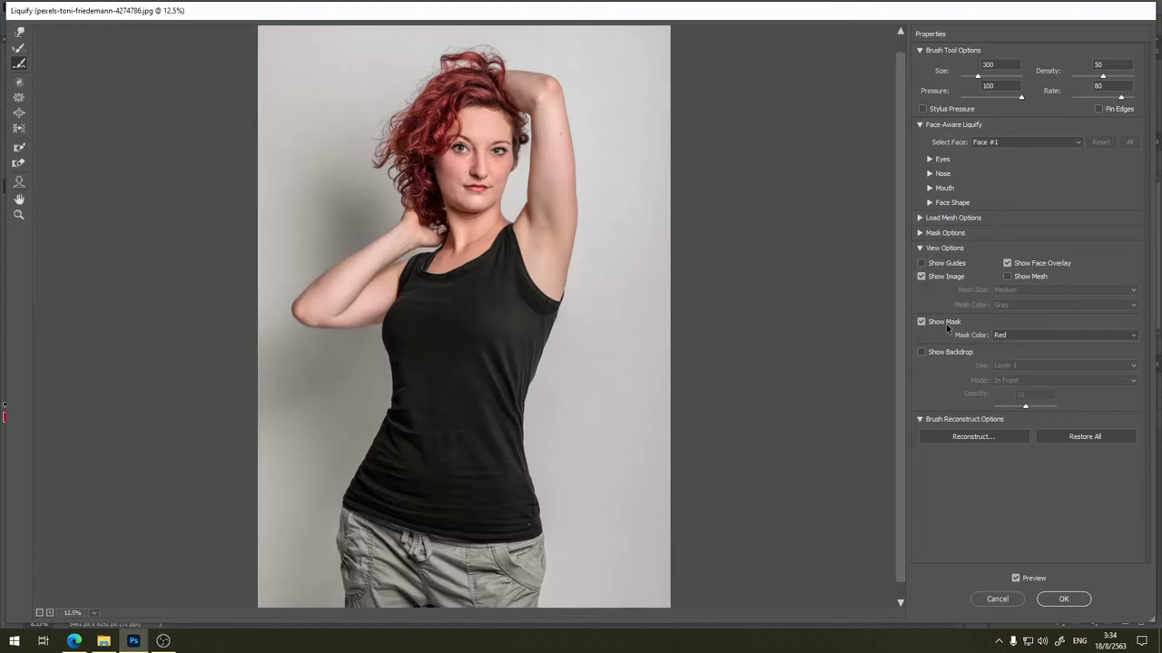
{"action": "left_click", "coordinate": [1016, 578]}
Flip Preview on and off repeatedly, finishing with Preview on and the slimmed figure shown.
{"action": "left_click", "coordinate": [1015, 580]}
{"action": "left_click", "coordinate": [1016, 579]}
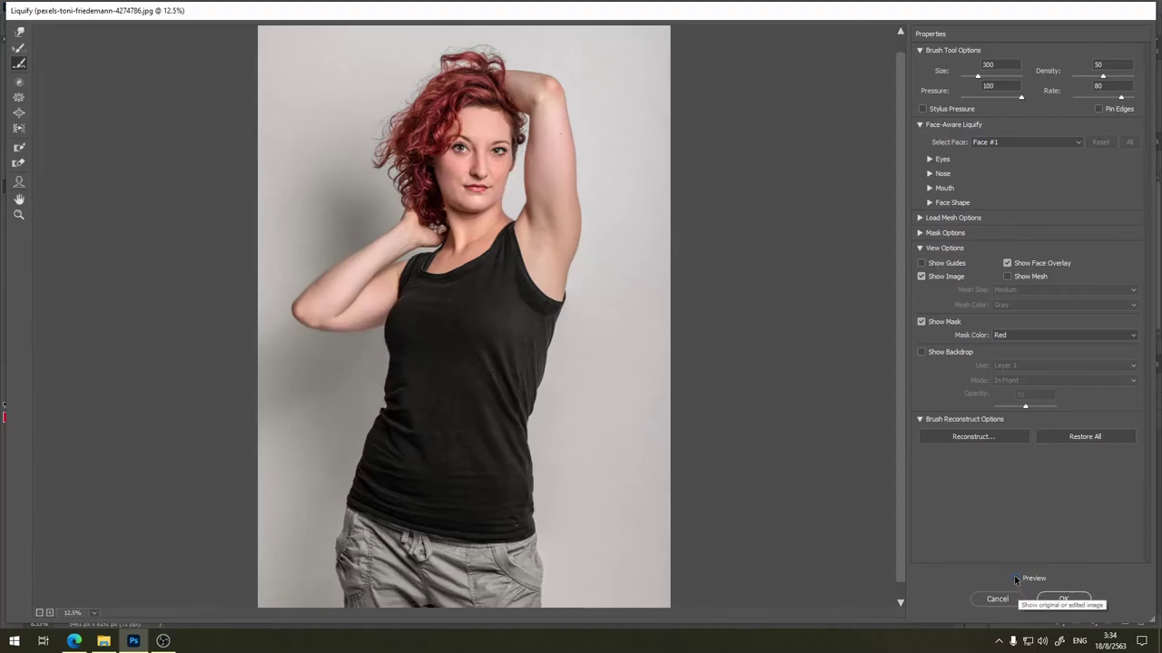
{"action": "left_click", "coordinate": [1016, 578]}
{"action": "left_click", "coordinate": [1016, 579]}
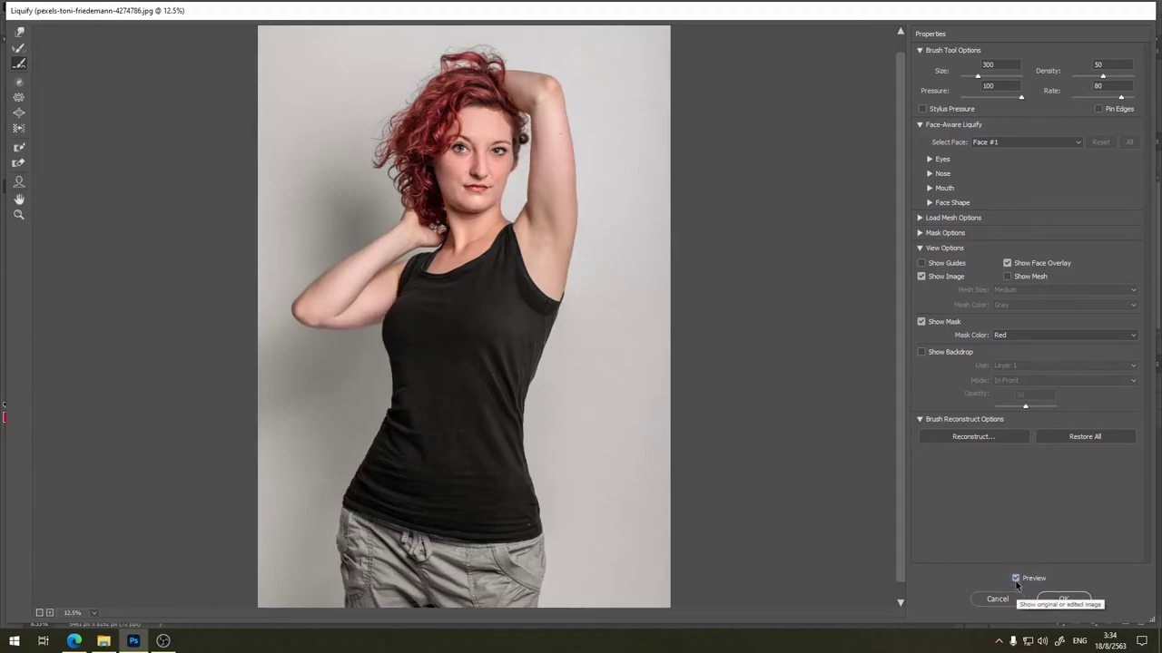
{"action": "left_click", "coordinate": [1015, 579]}
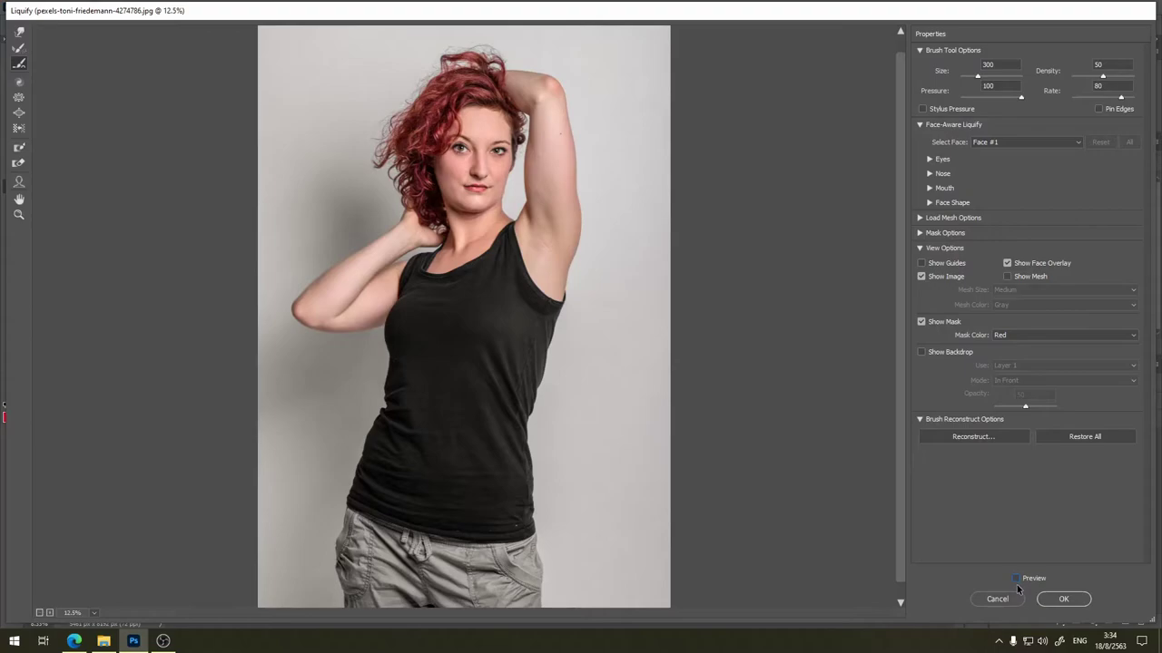
{"action": "left_click", "coordinate": [1015, 578]}
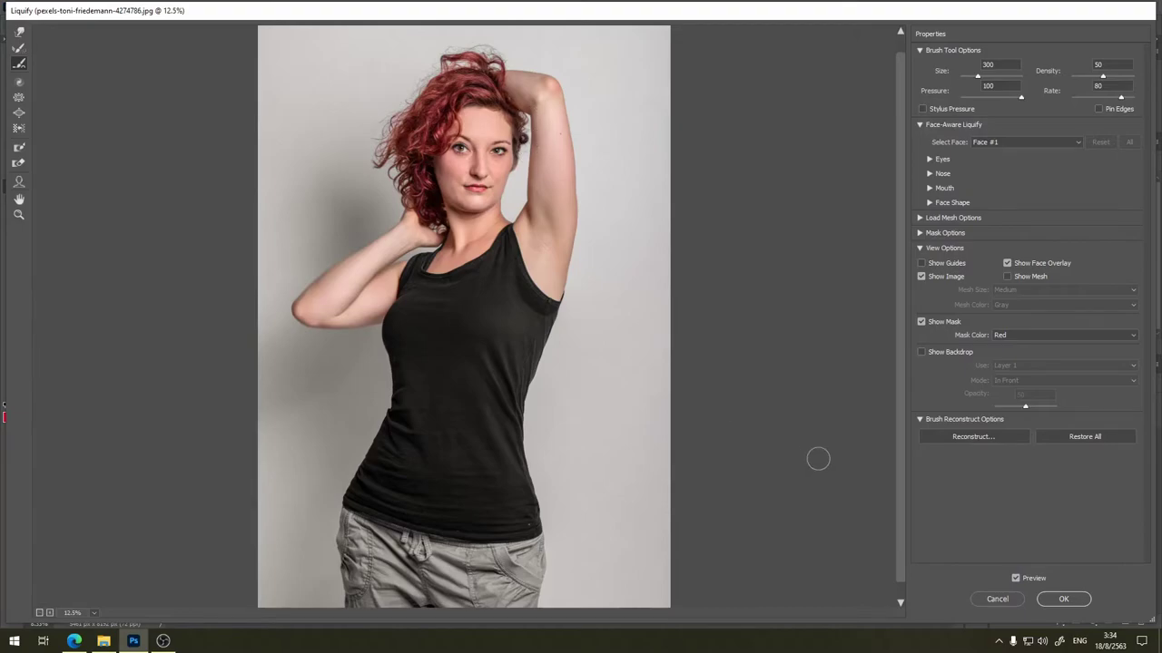
{"action": "left_click", "coordinate": [1015, 578]}
{"action": "left_click", "coordinate": [1016, 578]}
{"action": "left_click", "coordinate": [1014, 578]}
{"action": "left_click", "coordinate": [1016, 580]}
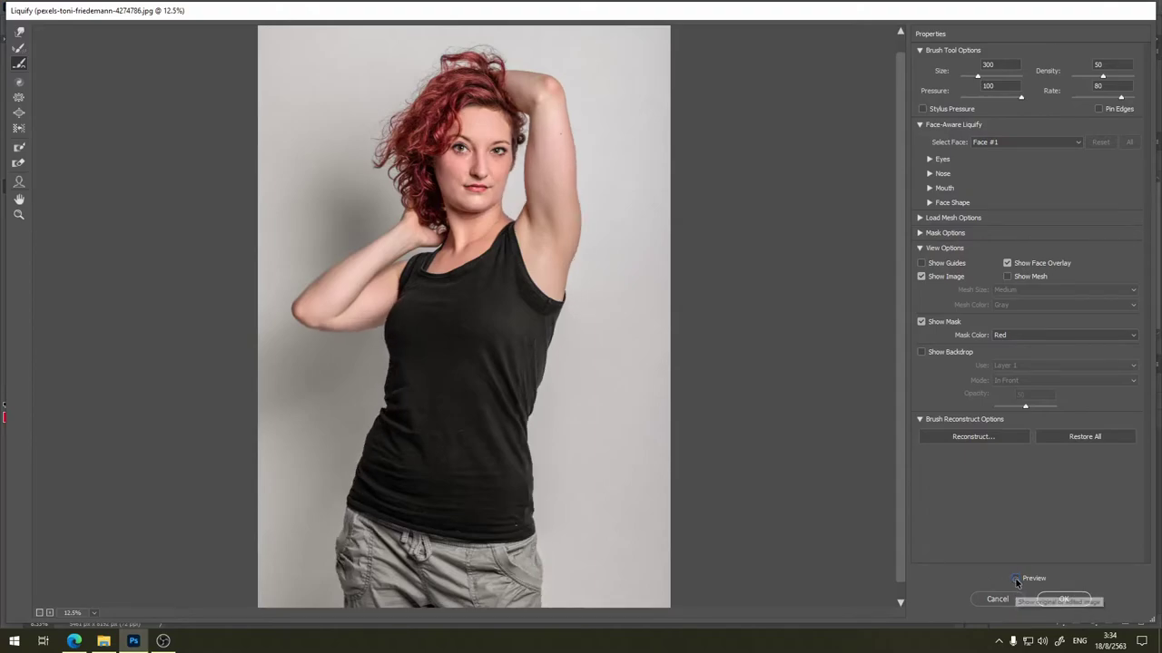
{"action": "left_click", "coordinate": [1015, 578]}
{"action": "left_click", "coordinate": [1017, 577]}
{"action": "left_click", "coordinate": [1016, 579]}
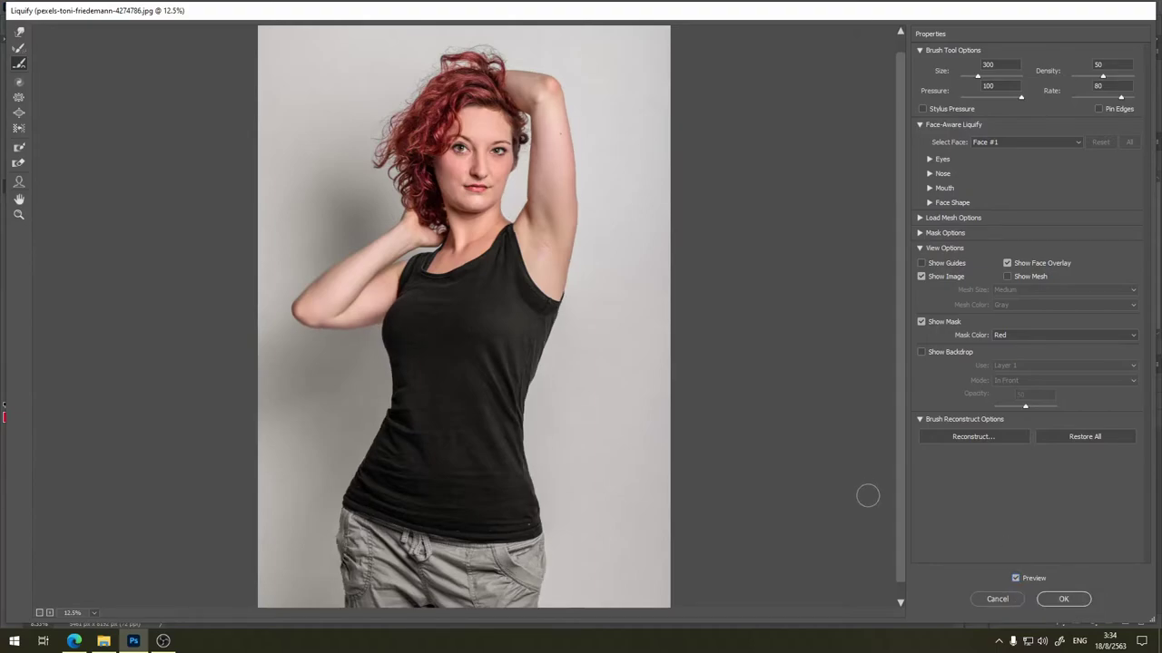
{"action": "key", "text": "ctrl+plus"}
{"action": "key", "text": "ctrl+plus"}
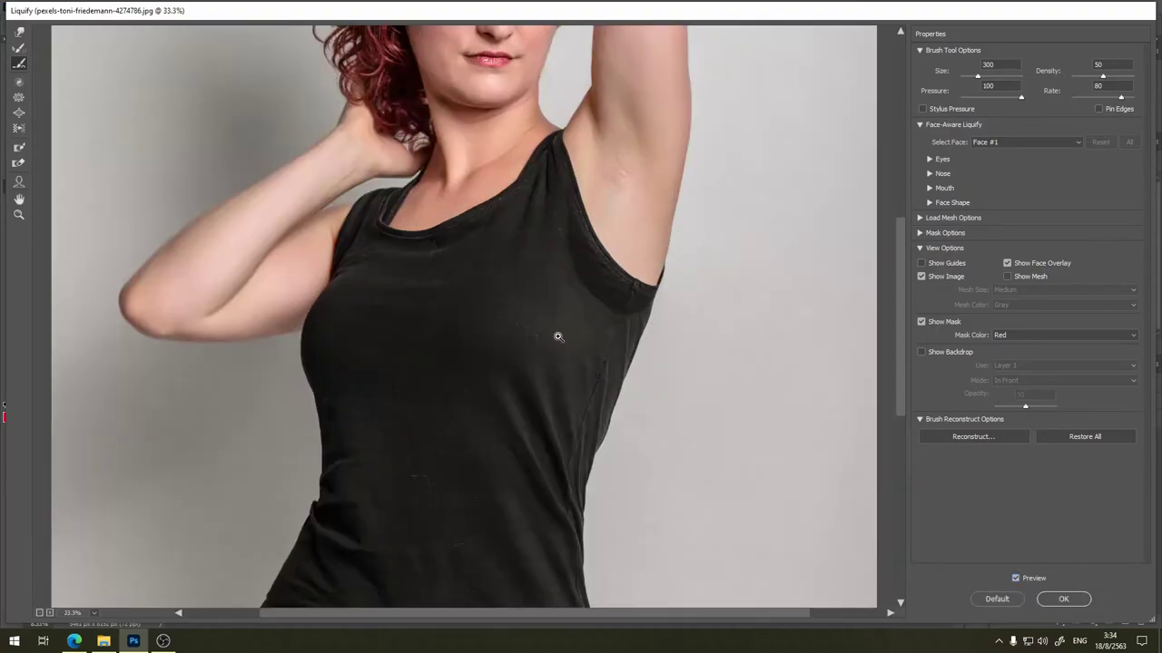
{"action": "key", "text": "ctrl+plus"}
{"action": "key", "text": "ctrl+plus"}
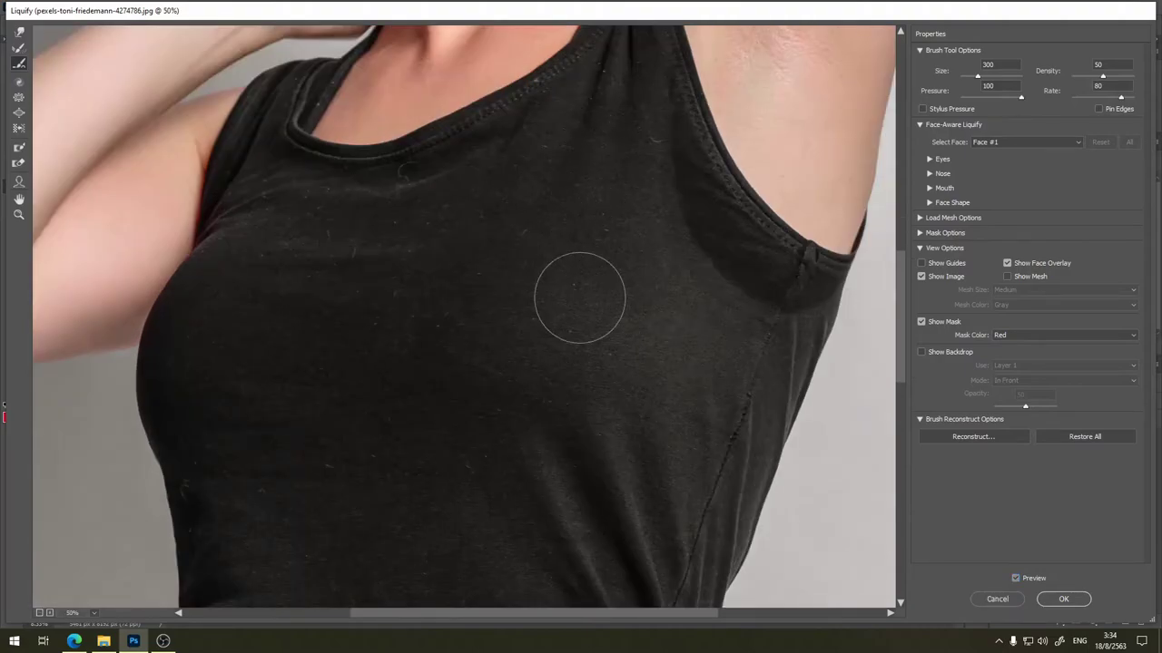
{"action": "key", "text": "p"}
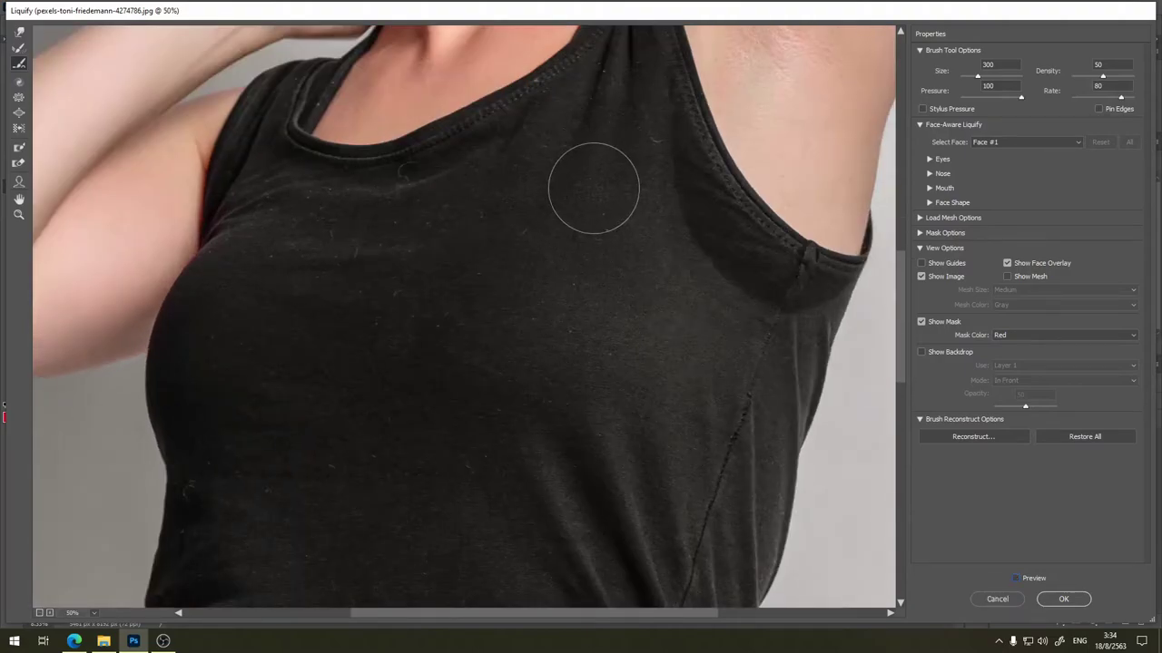
{"action": "key", "text": "p"}
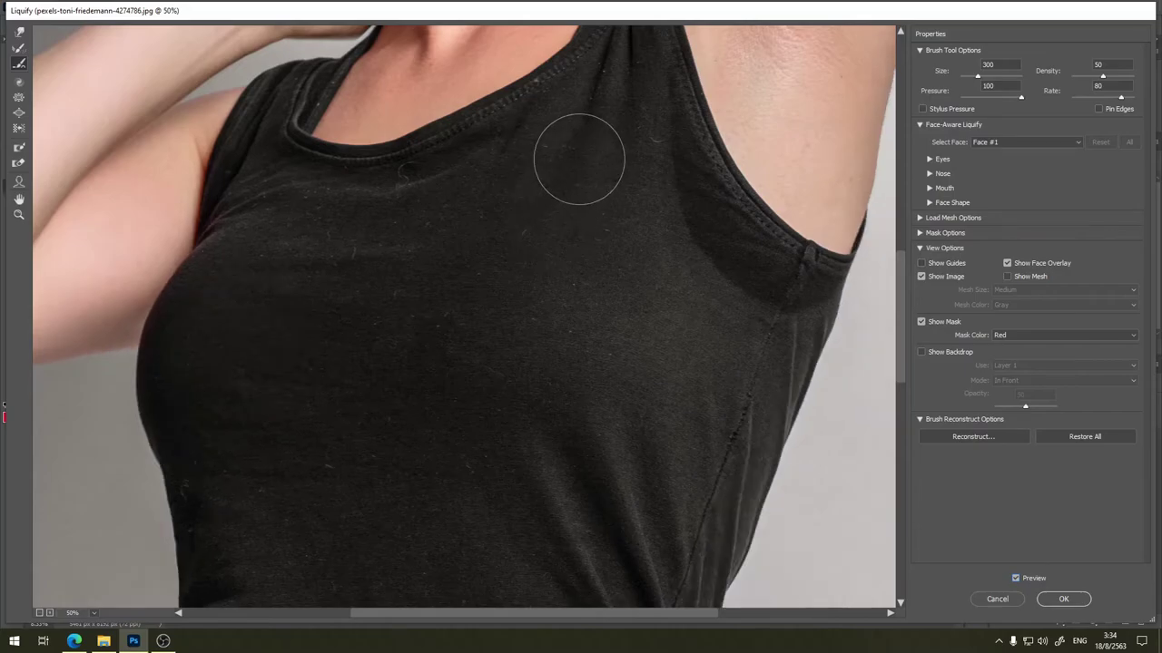
{"action": "key", "text": "p"}
{"action": "key", "text": "p"}
{"action": "right_click", "coordinate": [581, 168]}
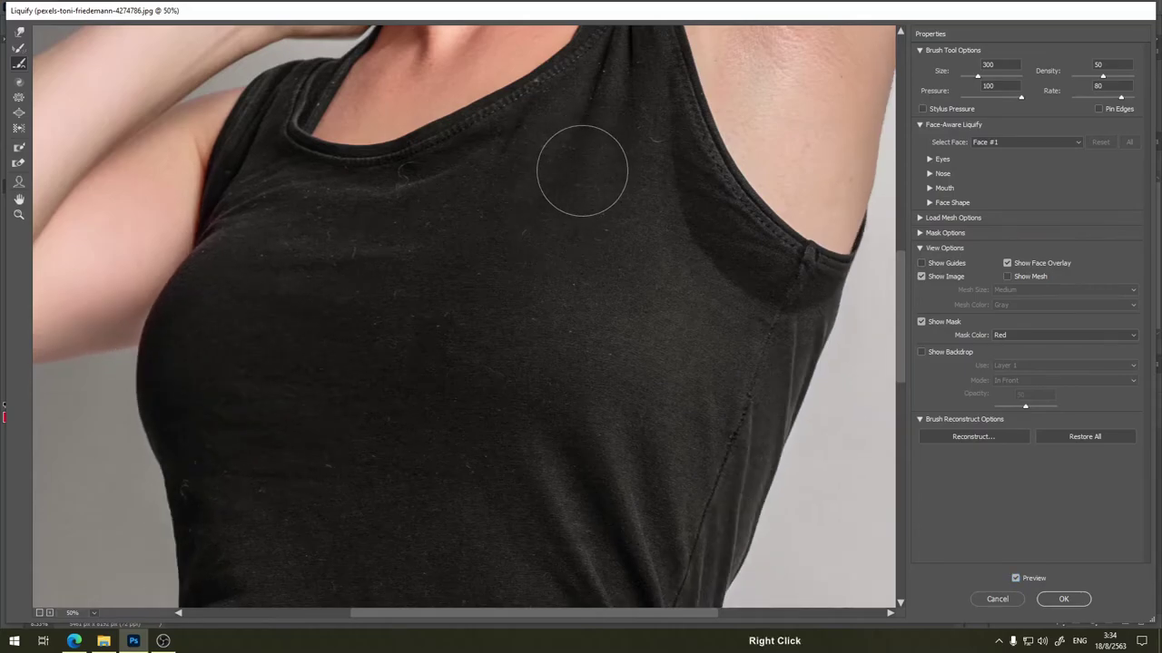
{"action": "mouse_move", "coordinate": [571, 145]}
{"action": "left_mouse_down"}
{"action": "mouse_move", "coordinate": [570, 251]}
{"action": "mouse_move", "coordinate": [607, 333]}
{"action": "left_mouse_up"}
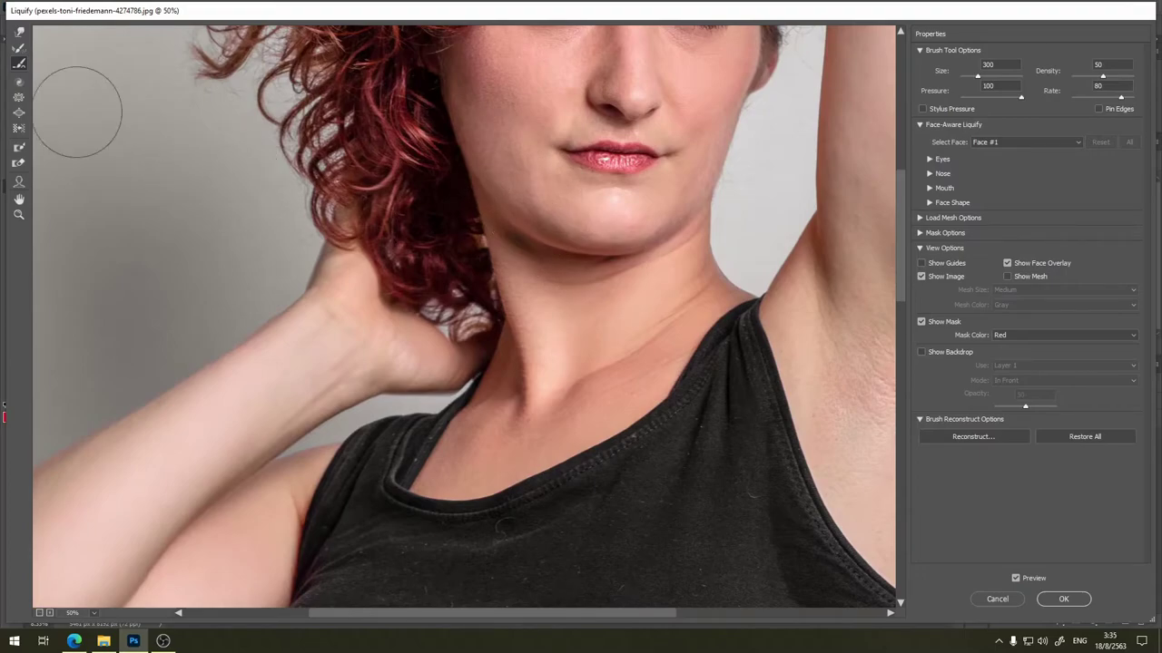
Push the jawline under the chin and the left cheek edge inward with Forward Warp.
{"action": "left_click", "coordinate": [14, 34]}
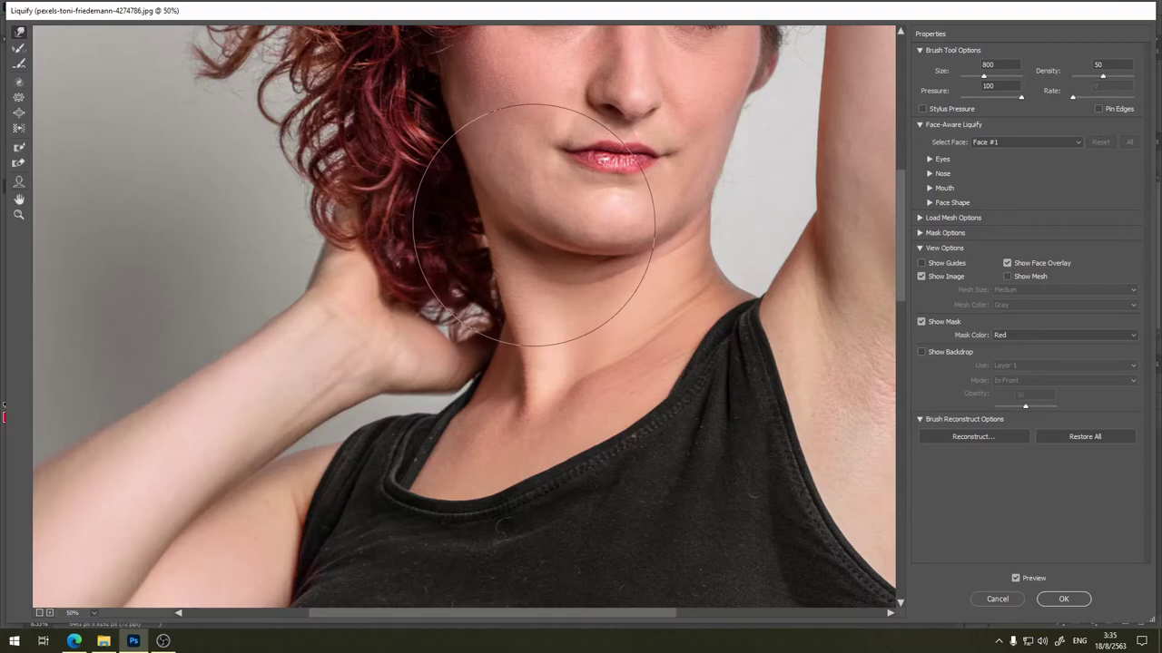
{"action": "mouse_move", "coordinate": [562, 226]}
{"action": "left_mouse_down"}
{"action": "mouse_move", "coordinate": [538, 221]}
{"action": "mouse_move", "coordinate": [545, 233]}
{"action": "left_mouse_up"}
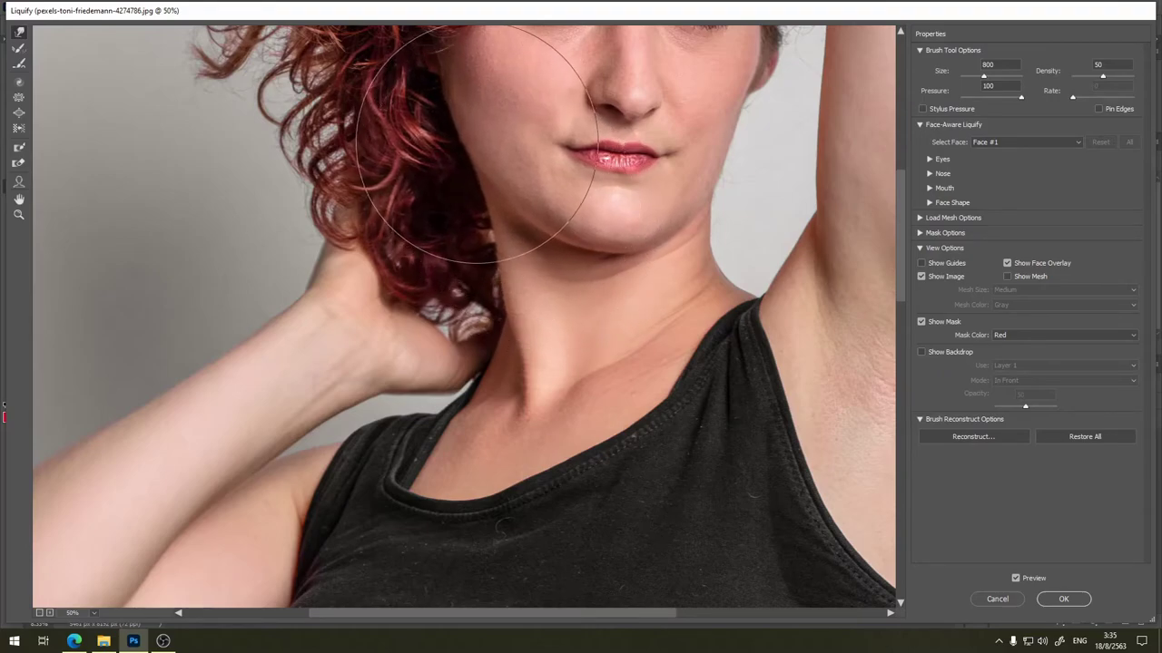
{"action": "left_click_drag", "start_coordinate": [518, 202], "coordinate": [478, 143]}
{"action": "left_click_drag", "start_coordinate": [609, 181], "coordinate": [553, 313]}
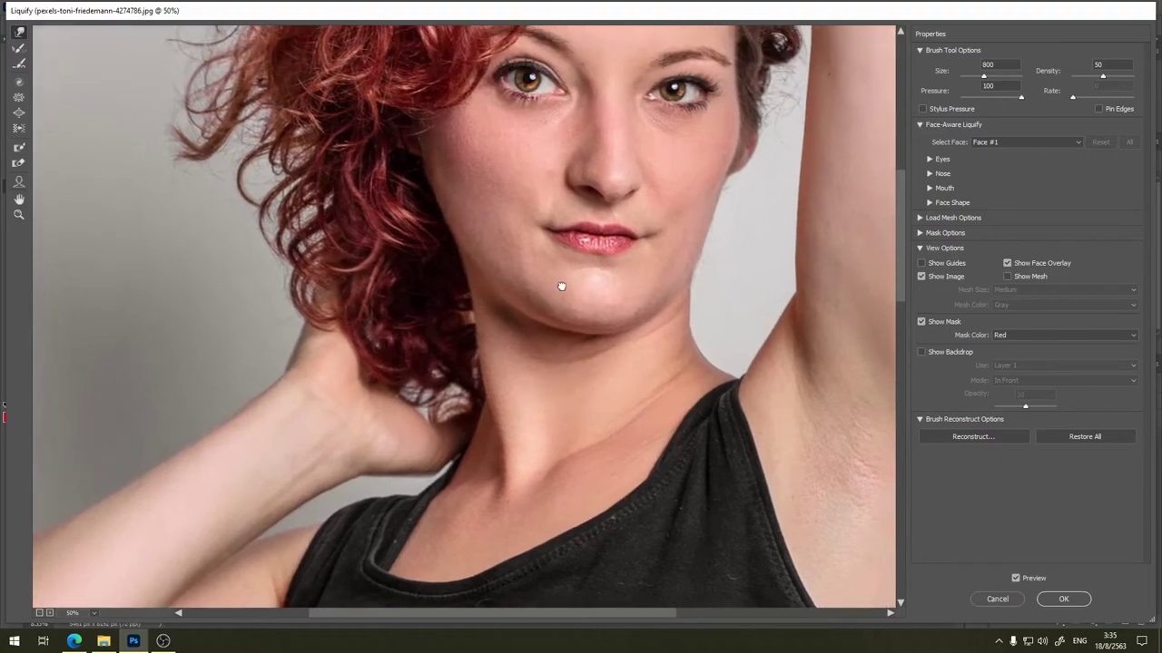
{"action": "mouse_move", "coordinate": [465, 236]}
{"action": "left_mouse_down"}
{"action": "mouse_move", "coordinate": [442, 201]}
{"action": "mouse_move", "coordinate": [473, 302]}
{"action": "left_mouse_up"}
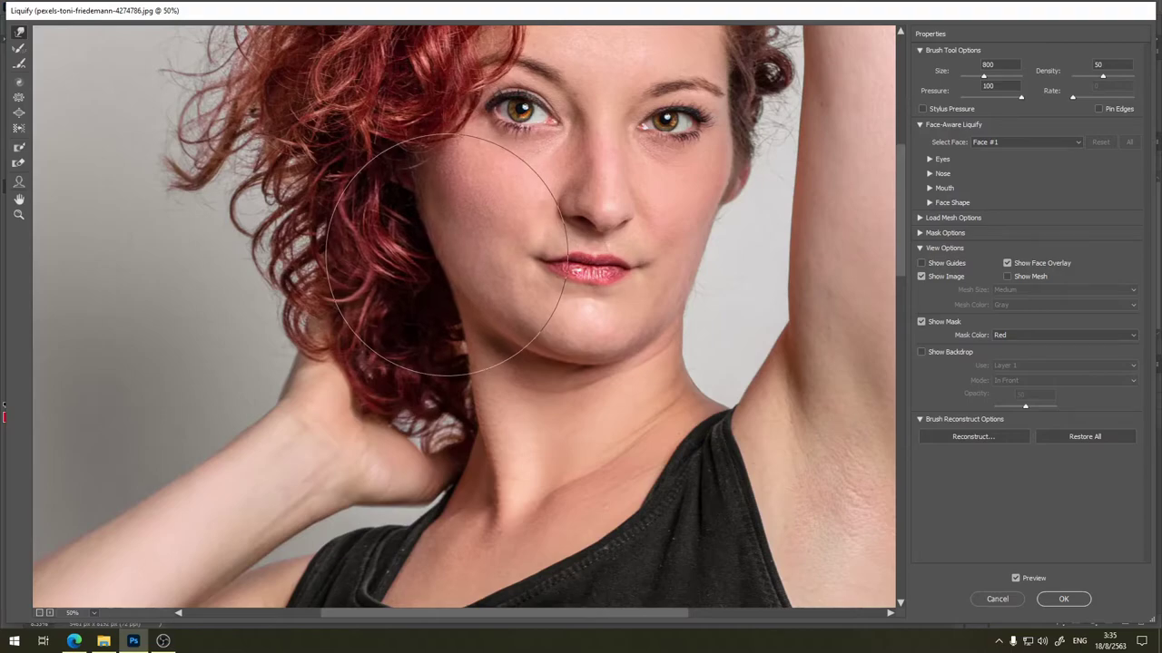
Shrink the brush to 300 and slim the left jaw, under-chin shadow and right jaw inward.
{"action": "key", "text": "bracketleft"}
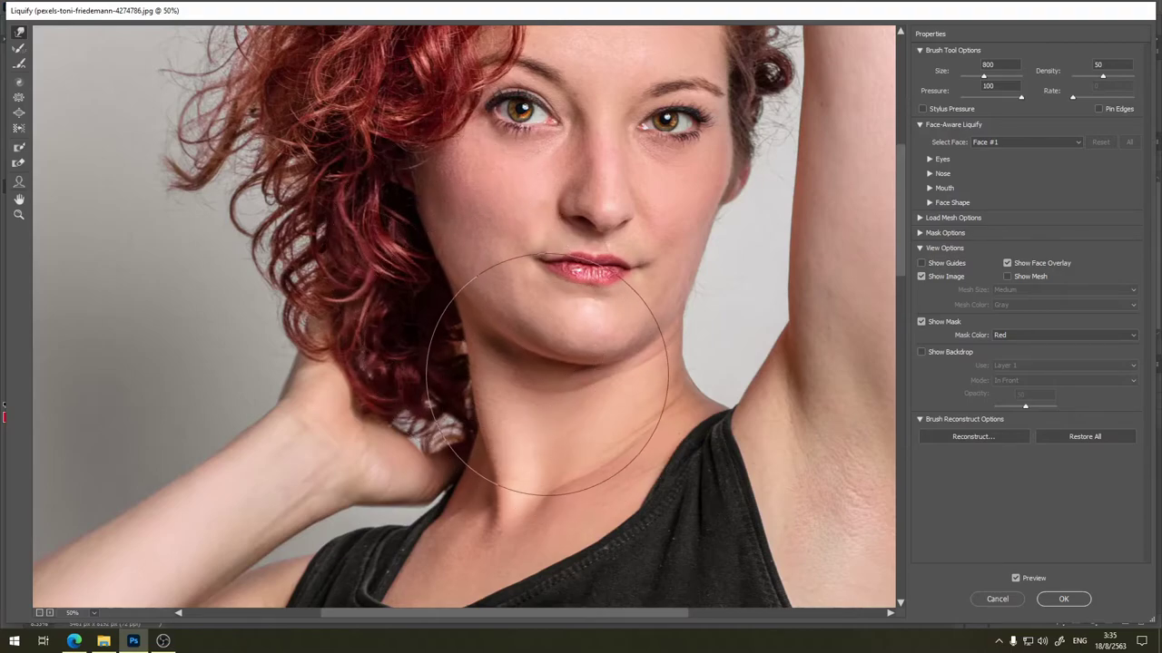
{"action": "key", "text": "bracketleft"}
{"action": "key", "text": "bracketleft"}
{"action": "key", "text": "bracketleft"}
{"action": "key", "text": "bracketleft"}
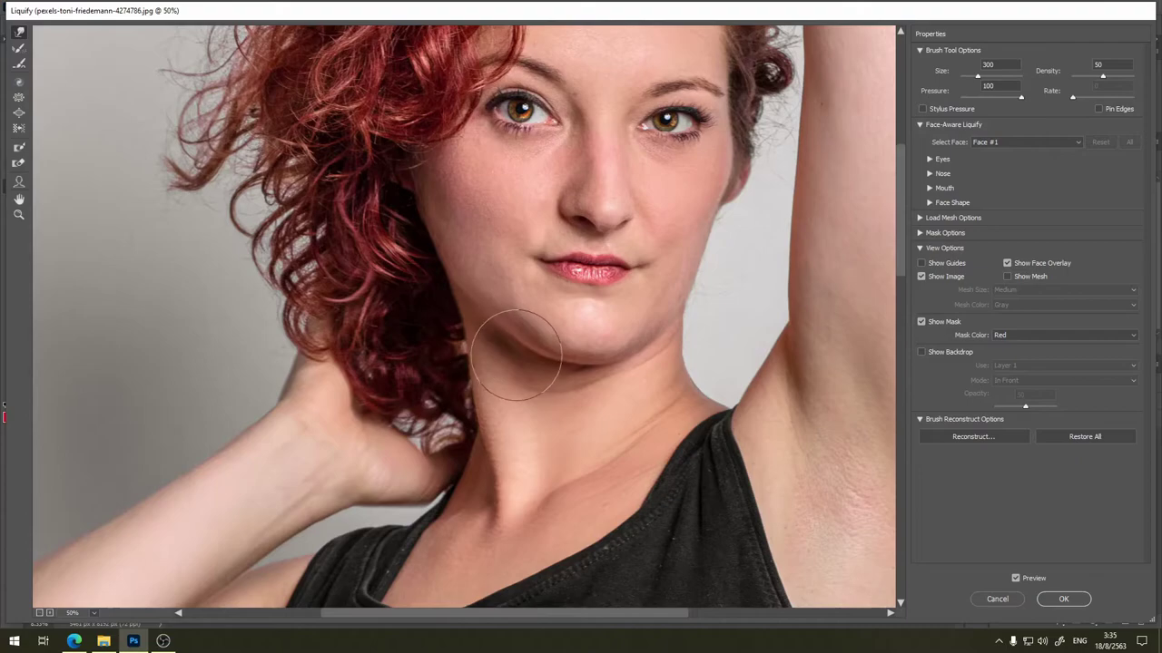
{"action": "mouse_move", "coordinate": [509, 351]}
{"action": "left_mouse_down"}
{"action": "mouse_move", "coordinate": [487, 350]}
{"action": "mouse_move", "coordinate": [498, 337]}
{"action": "mouse_move", "coordinate": [487, 332]}
{"action": "mouse_move", "coordinate": [515, 349]}
{"action": "left_mouse_up"}
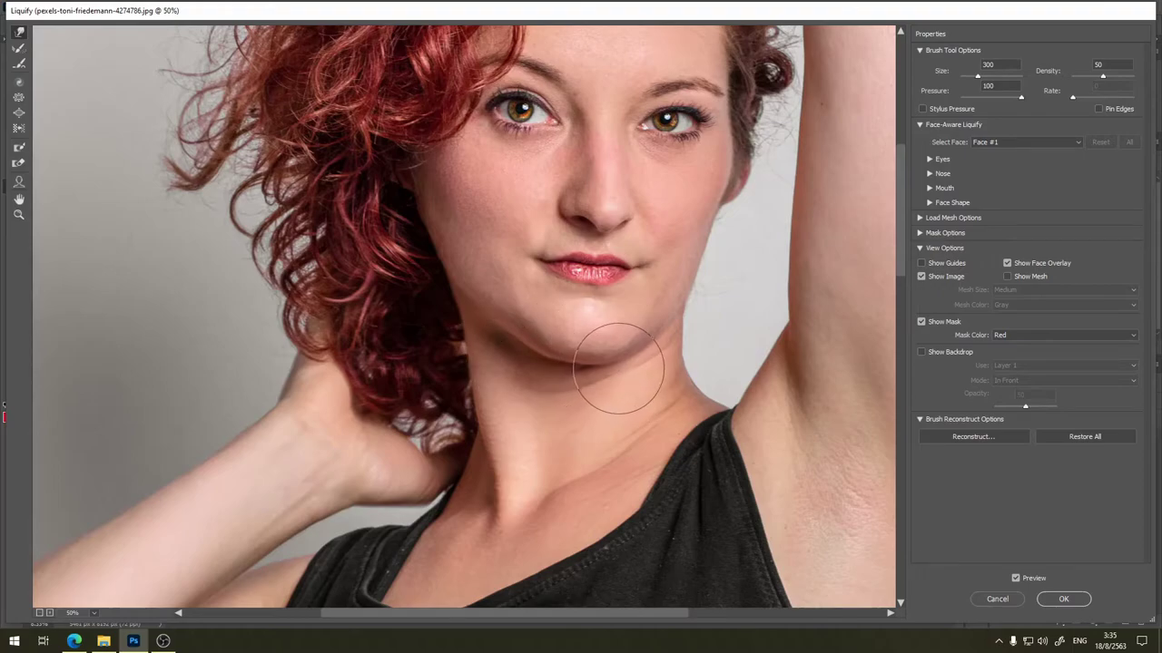
{"action": "left_click_drag", "start_coordinate": [612, 362], "coordinate": [618, 364]}
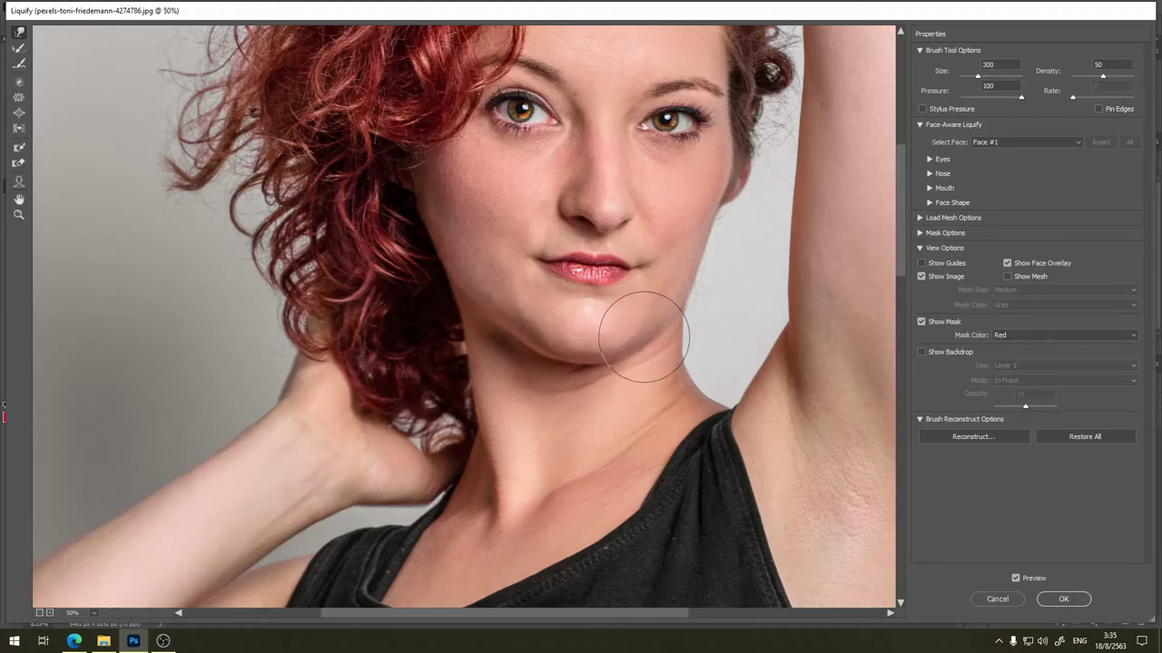
{"action": "left_click_drag", "start_coordinate": [667, 307], "coordinate": [680, 285]}
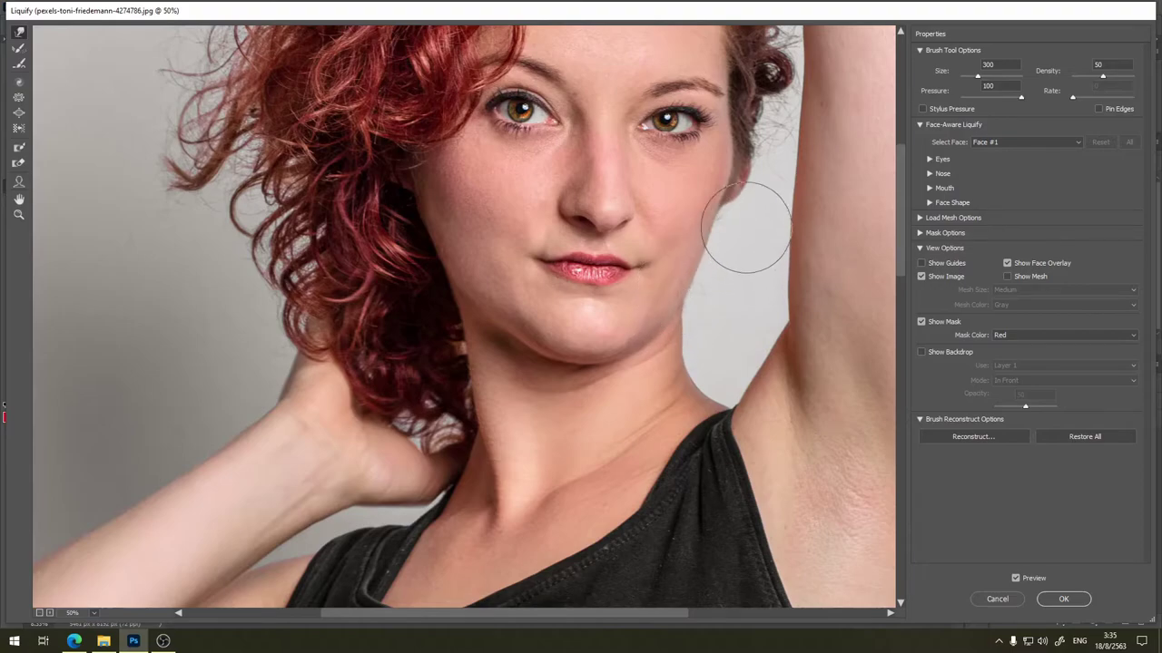
{"action": "left_click", "coordinate": [22, 64]}
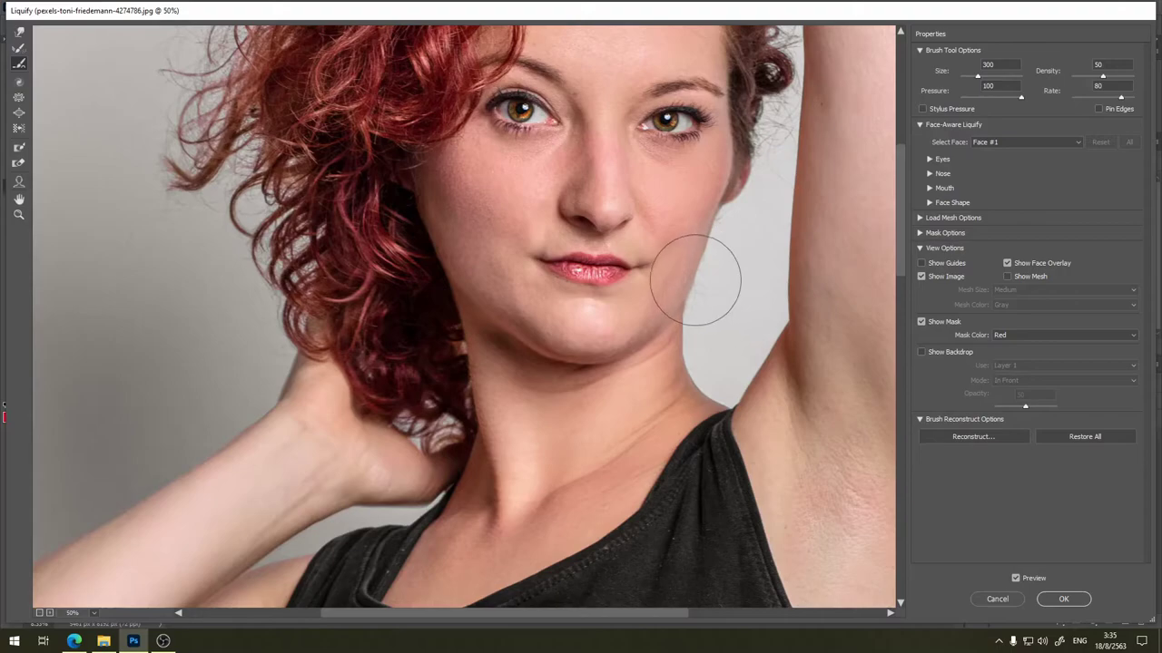
Push the right jaw and cheek edge further inward, then enlarge the brush to 400.
{"action": "left_click", "coordinate": [19, 32]}
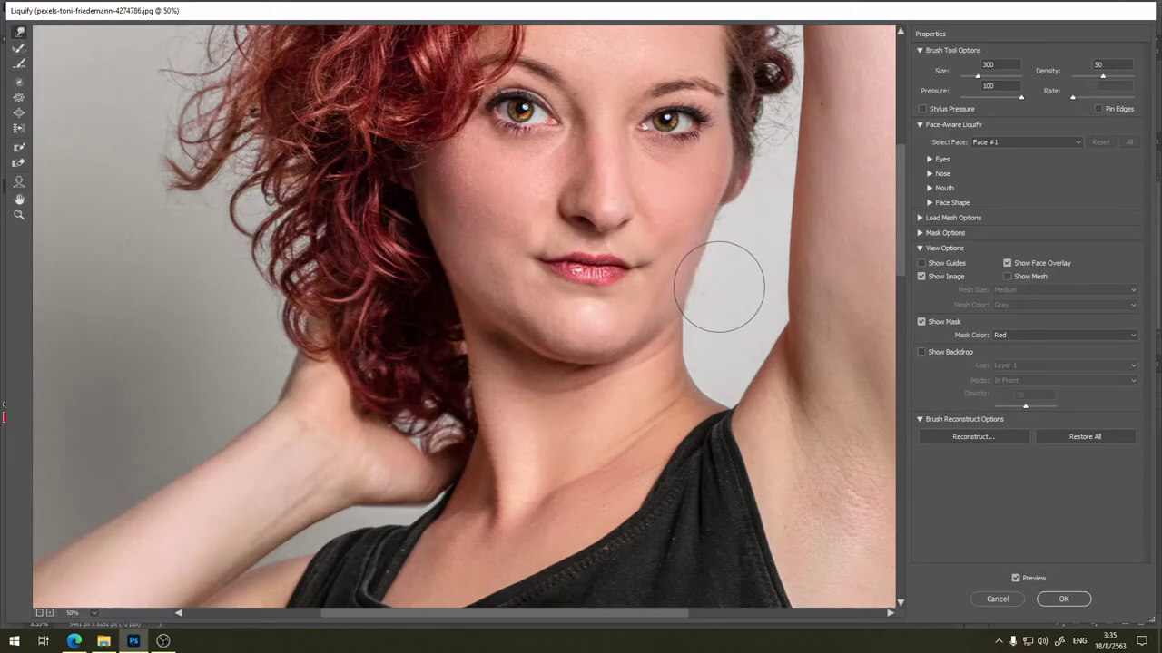
{"action": "mouse_move", "coordinate": [723, 285]}
{"action": "left_mouse_down"}
{"action": "mouse_move", "coordinate": [687, 293]}
{"action": "mouse_move", "coordinate": [729, 176]}
{"action": "left_mouse_up"}
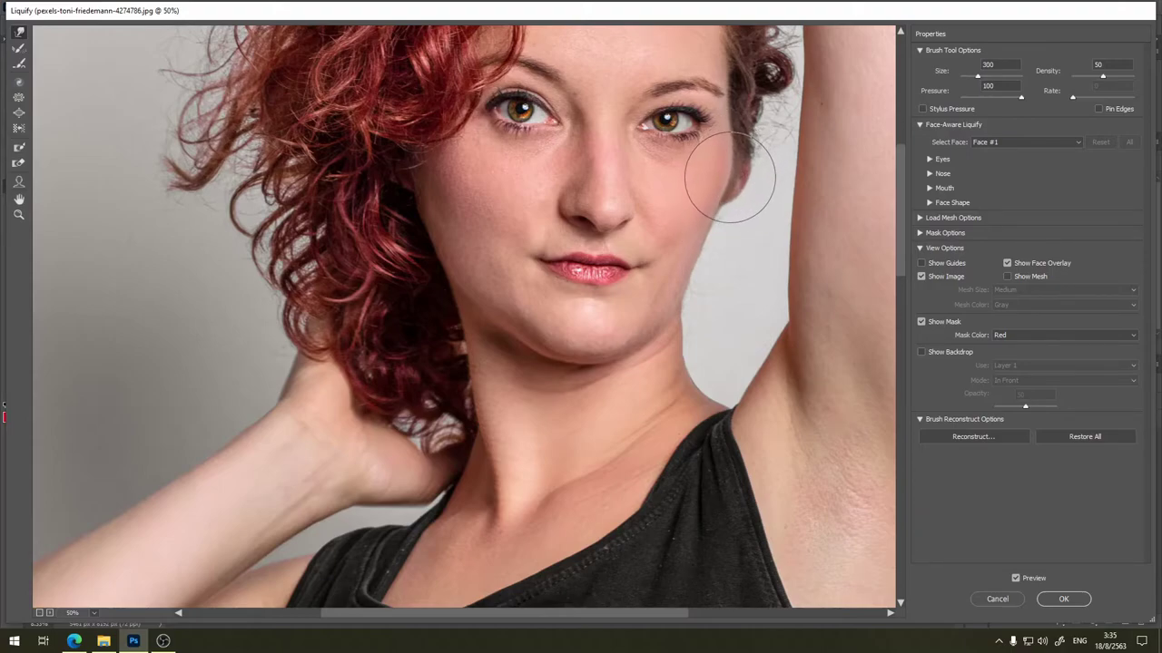
{"action": "key", "text": "bracketright"}
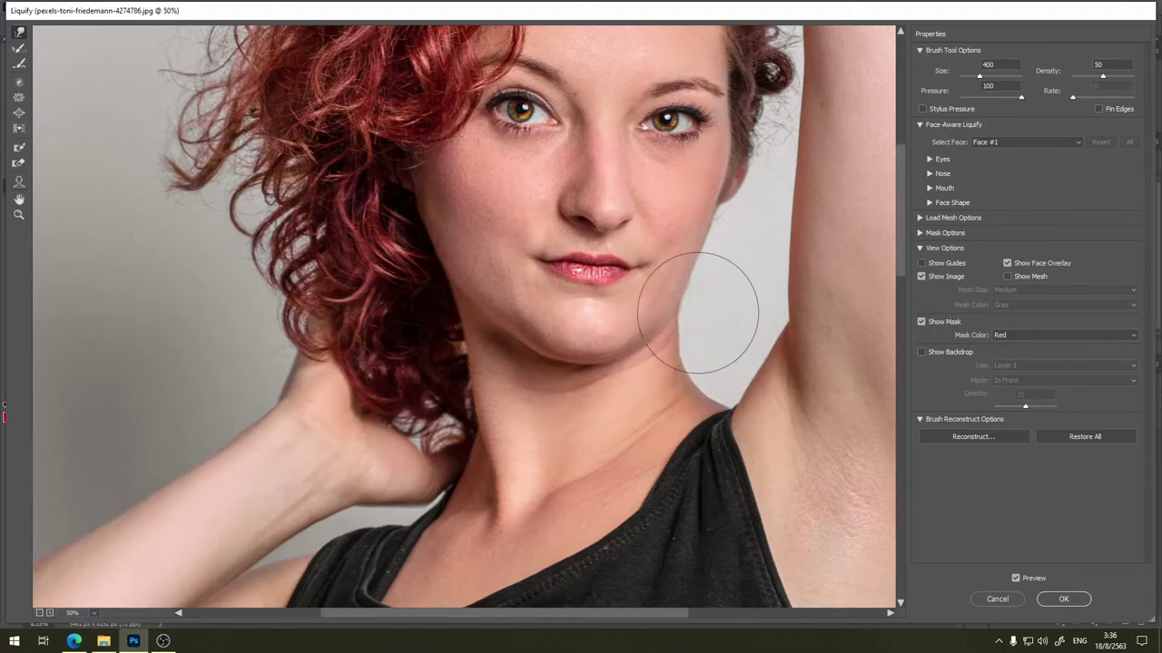
{"action": "left_click", "coordinate": [21, 67]}
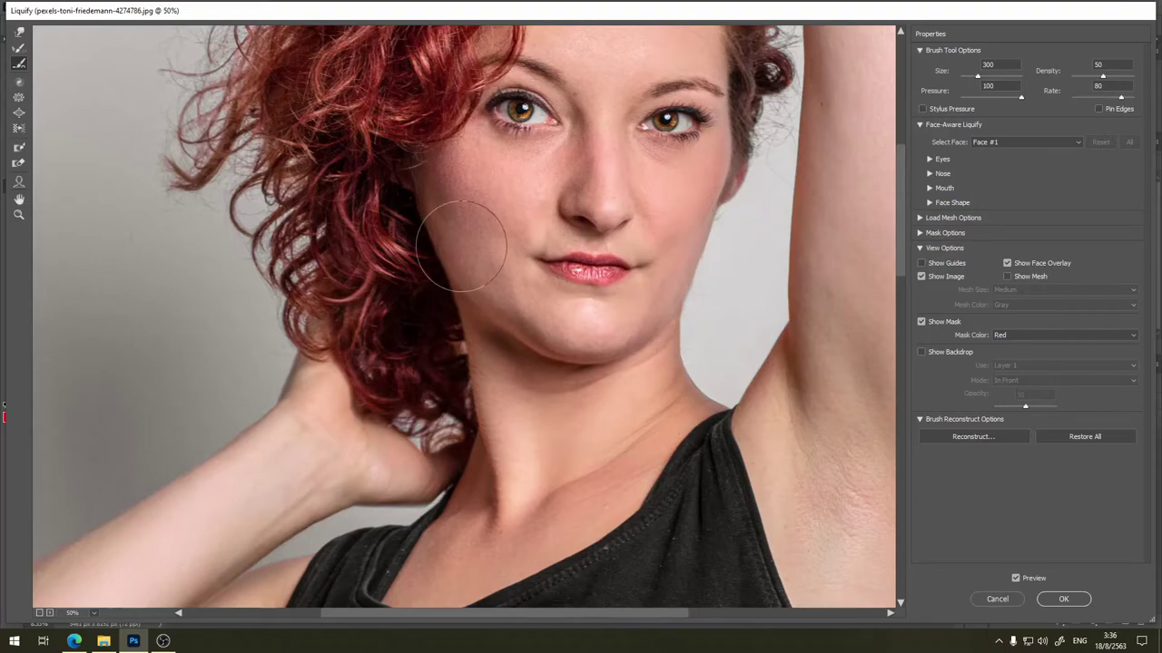
Zoom out to 12.5% to show the whole figure.
{"action": "left_click", "coordinate": [464, 353], "text": "ctrl+alt"}
{"action": "scroll", "coordinate": [463, 352], "scroll_direction": "down", "scroll_amount": 4}
{"action": "scroll", "coordinate": [463, 353], "scroll_direction": "up", "scroll_amount": 2}
{"action": "scroll", "coordinate": [464, 352], "scroll_direction": "up", "scroll_amount": 2}
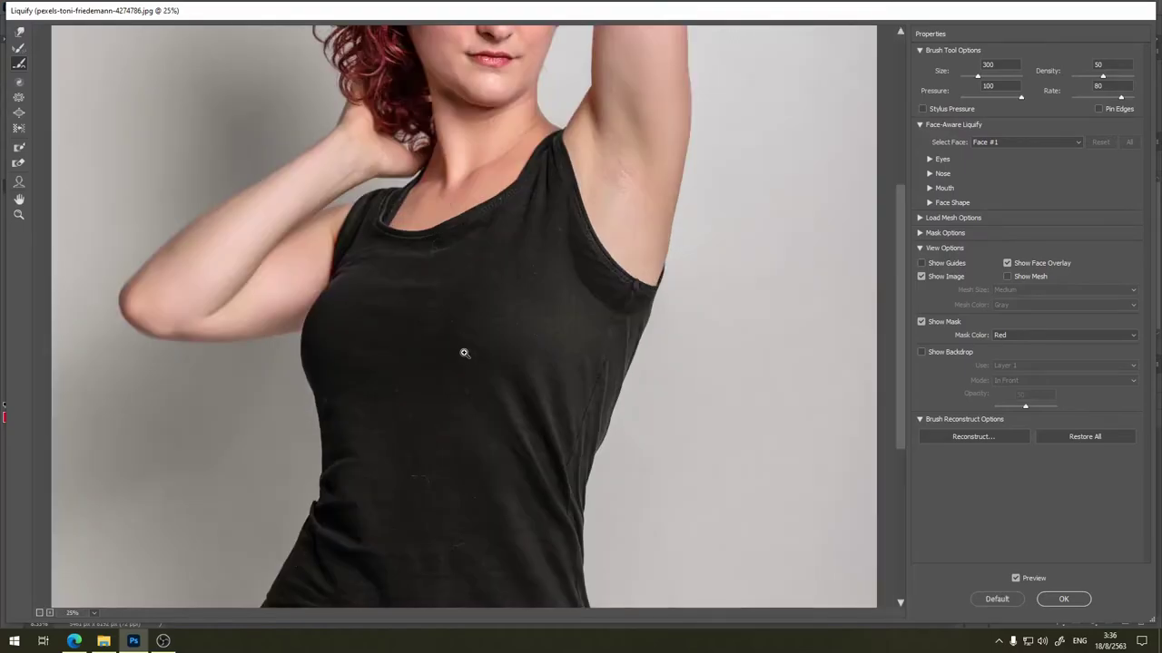
{"action": "scroll", "coordinate": [464, 352], "scroll_direction": "down", "scroll_amount": 2}
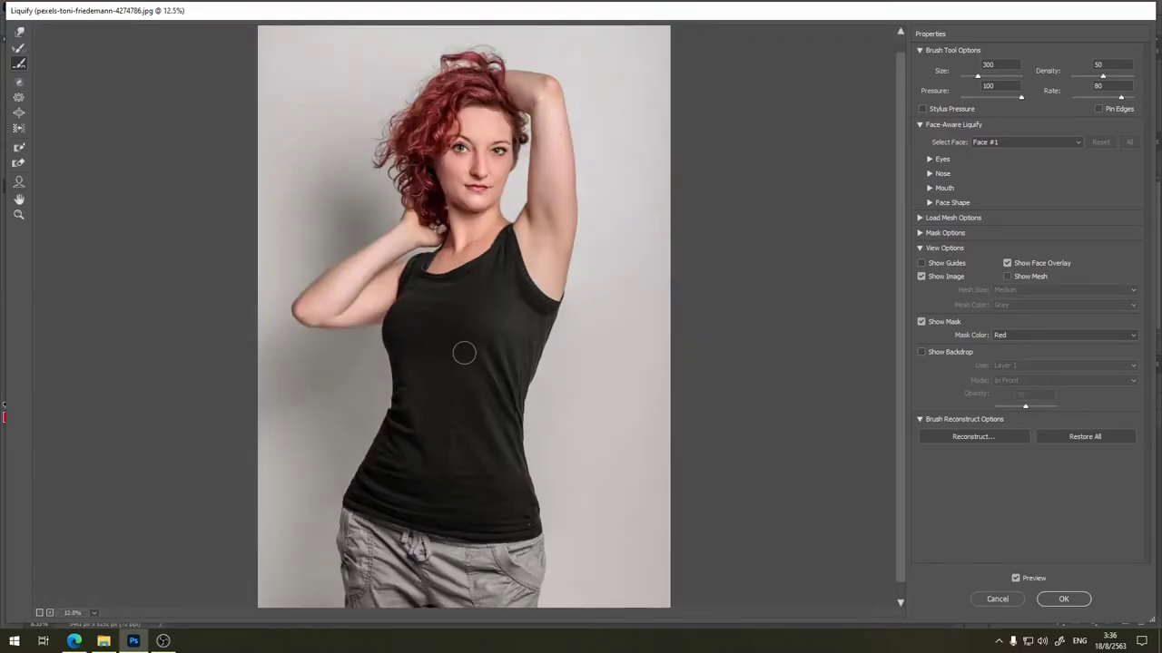
Preview partial reconstruction by testing the Amount slider, returning it to 100.
{"action": "left_click", "coordinate": [977, 440]}
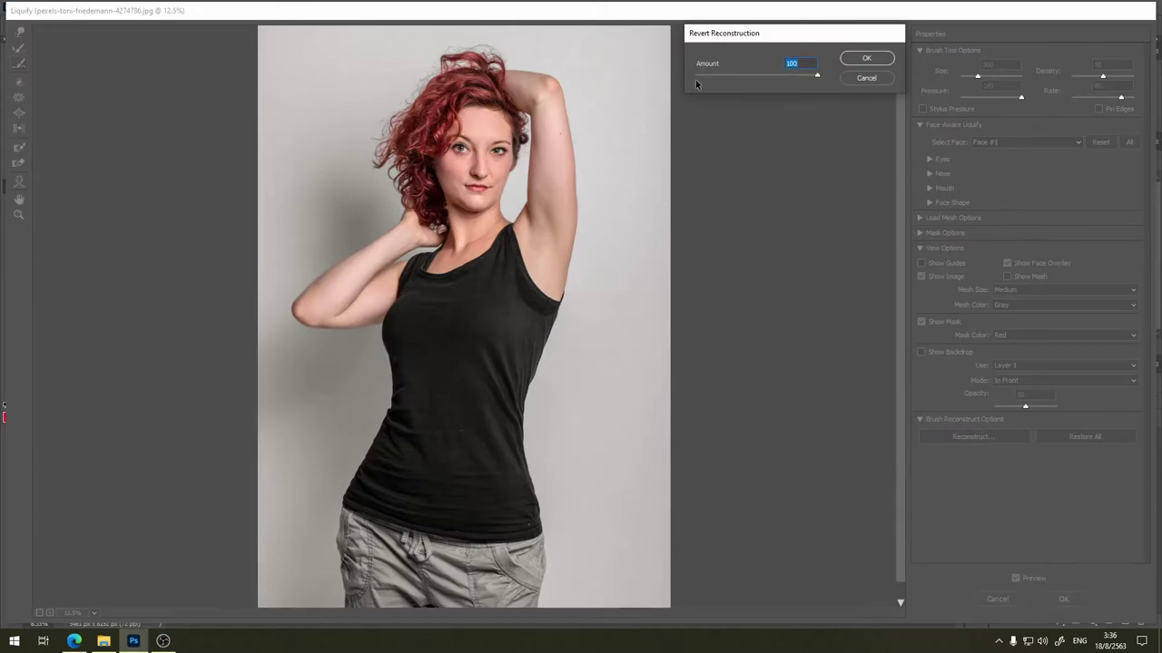
{"action": "mouse_move", "coordinate": [782, 76]}
{"action": "left_mouse_down"}
{"action": "mouse_move", "coordinate": [700, 72]}
{"action": "mouse_move", "coordinate": [830, 79]}
{"action": "mouse_move", "coordinate": [785, 80]}
{"action": "left_mouse_up"}
{"action": "mouse_move", "coordinate": [826, 87]}
{"action": "left_mouse_down"}
{"action": "mouse_move", "coordinate": [775, 84]}
{"action": "mouse_move", "coordinate": [817, 85]}
{"action": "left_mouse_up"}
Cancel reconstruction without reverting, and briefly compare against the original with Show Backdrop.
{"action": "left_click", "coordinate": [869, 79]}
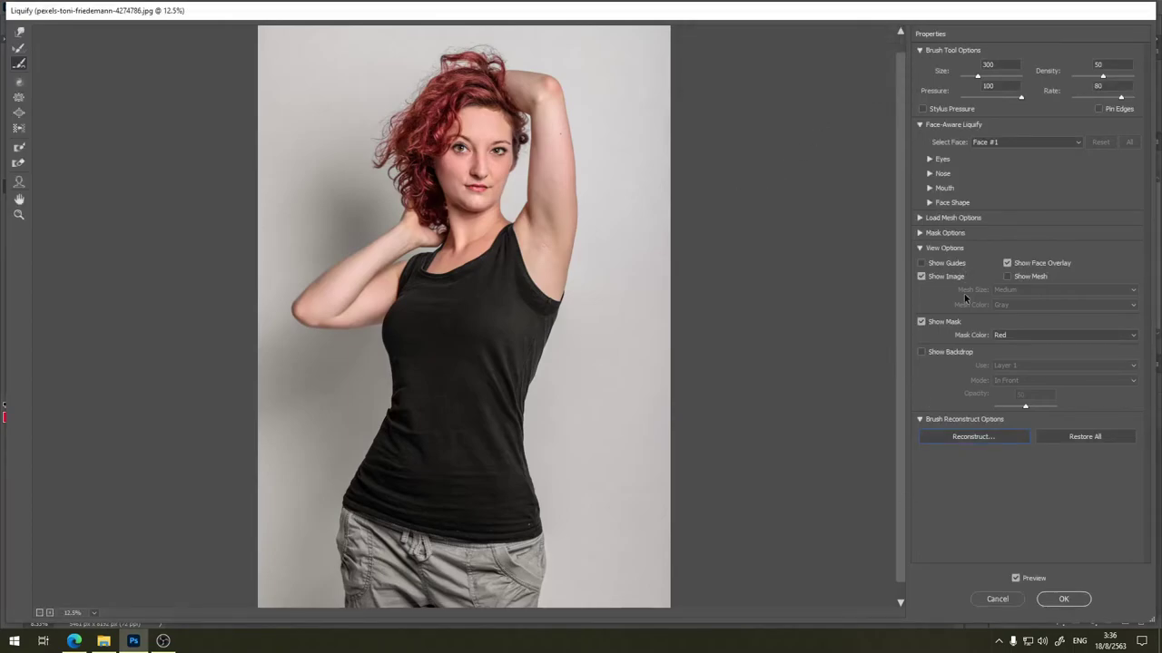
{"action": "left_click", "coordinate": [922, 352]}
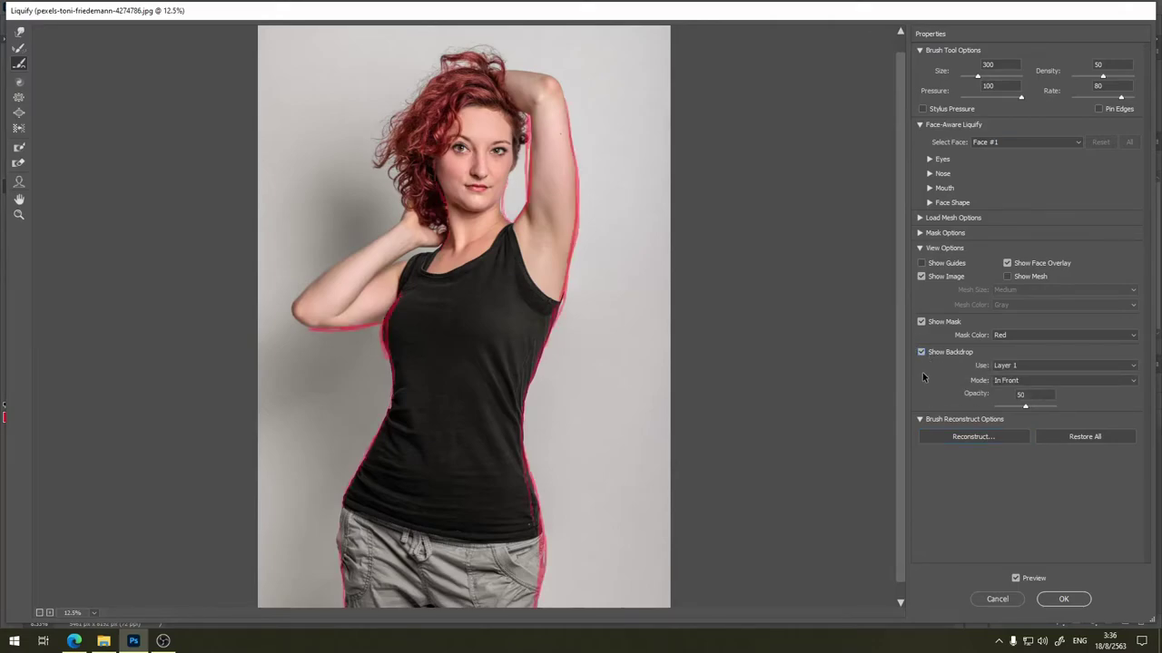
{"action": "left_click", "coordinate": [922, 353]}
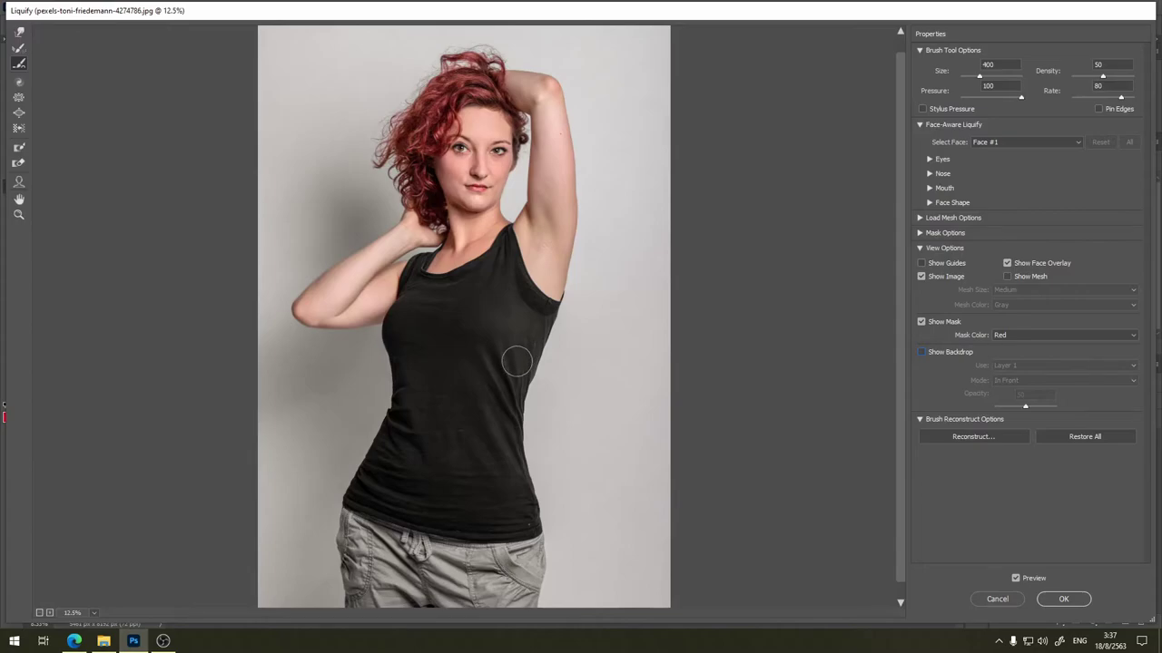
Enlarge the brush and reselect the Forward Warp tool.
{"action": "key", "text": "bracketright"}
{"action": "key", "text": "bracketright"}
{"action": "key", "text": "bracketright"}
{"action": "key", "text": "bracketright"}
{"action": "key", "text": "bracketright"}
{"action": "key", "text": "bracketright"}
{"action": "key", "text": "bracketright"}
{"action": "key", "text": "bracketright"}
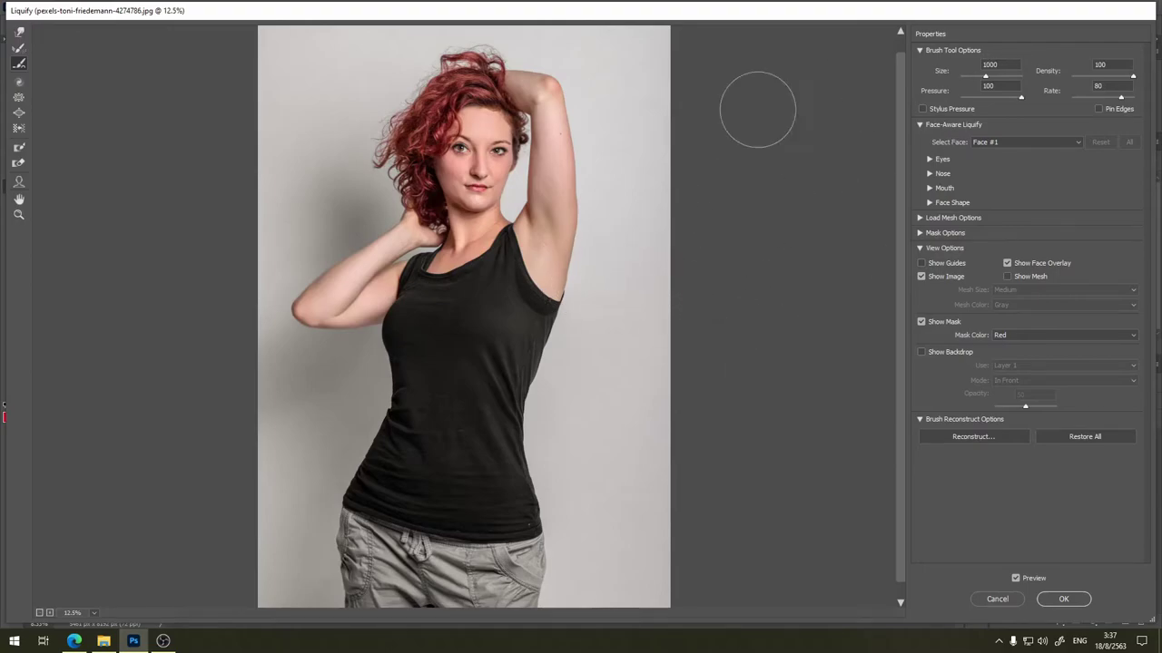
{"action": "left_click", "coordinate": [20, 32]}
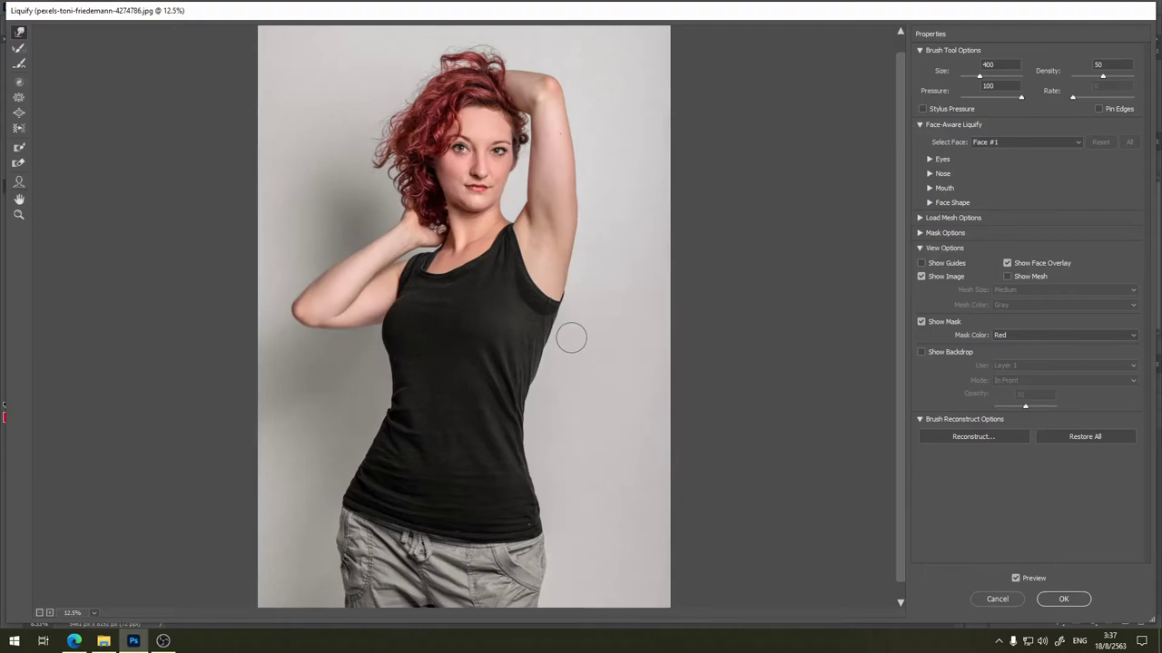
Set the warp brush to size 1200 with density lowered to 10.
{"action": "key", "text": "bracketright"}
{"action": "key", "text": "bracketright"}
{"action": "key", "text": "bracketright"}
{"action": "left_click_drag", "start_coordinate": [1132, 83], "coordinate": [1134, 82]}
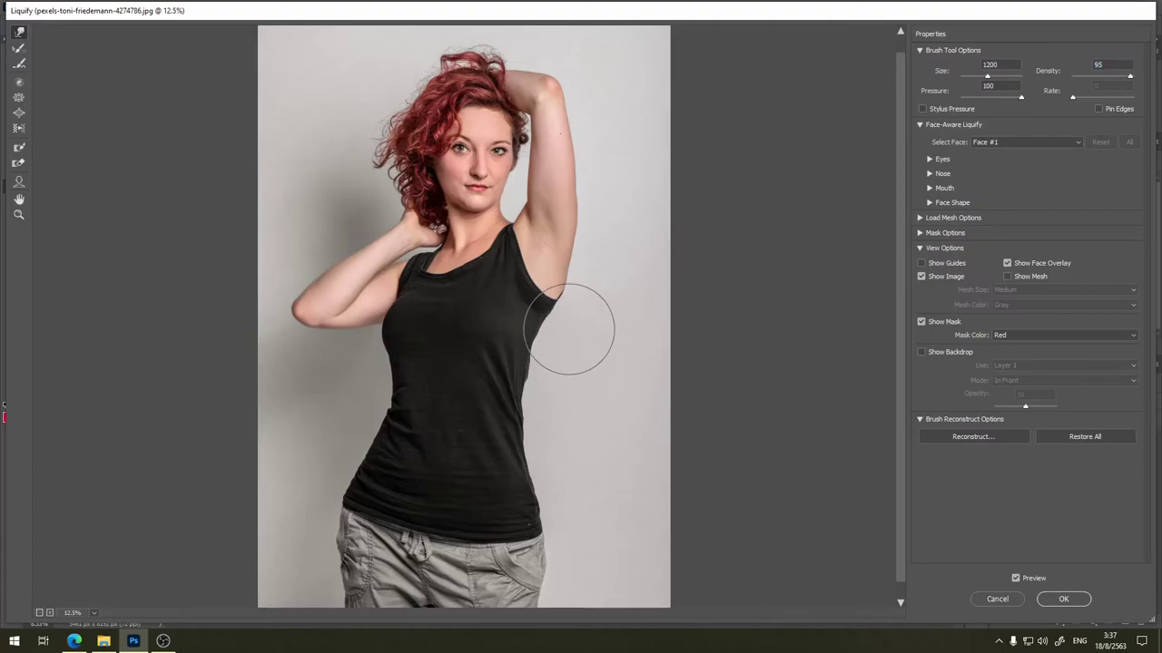
{"action": "key", "text": "ctrl+space"}
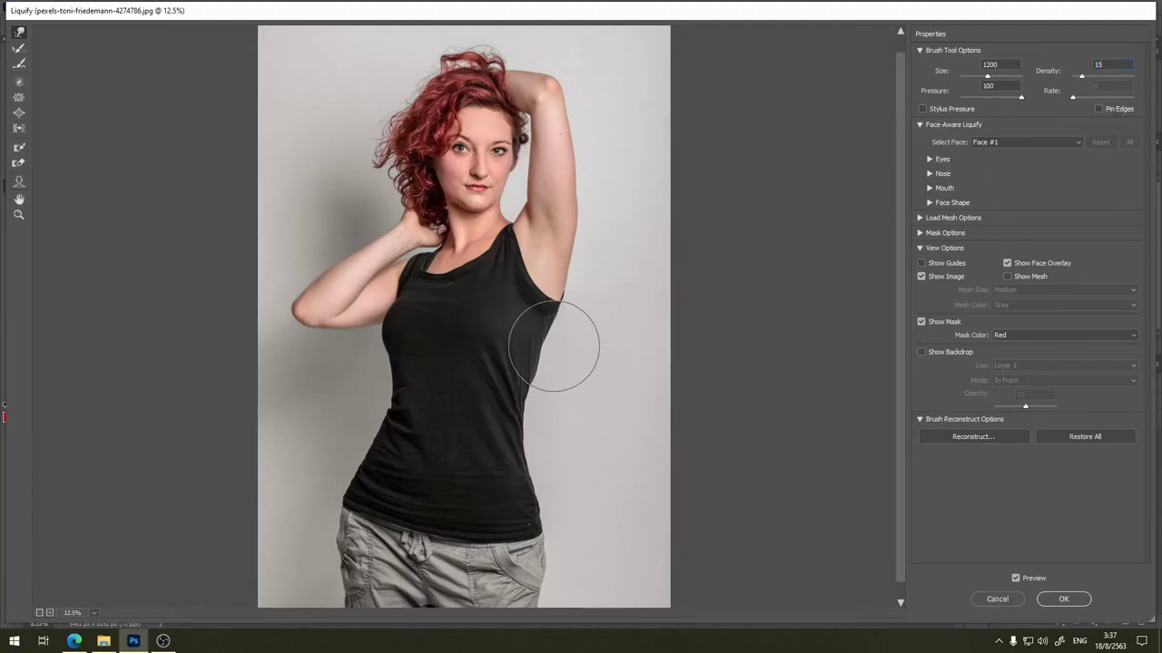
{"action": "key", "text": "ctrl+space"}
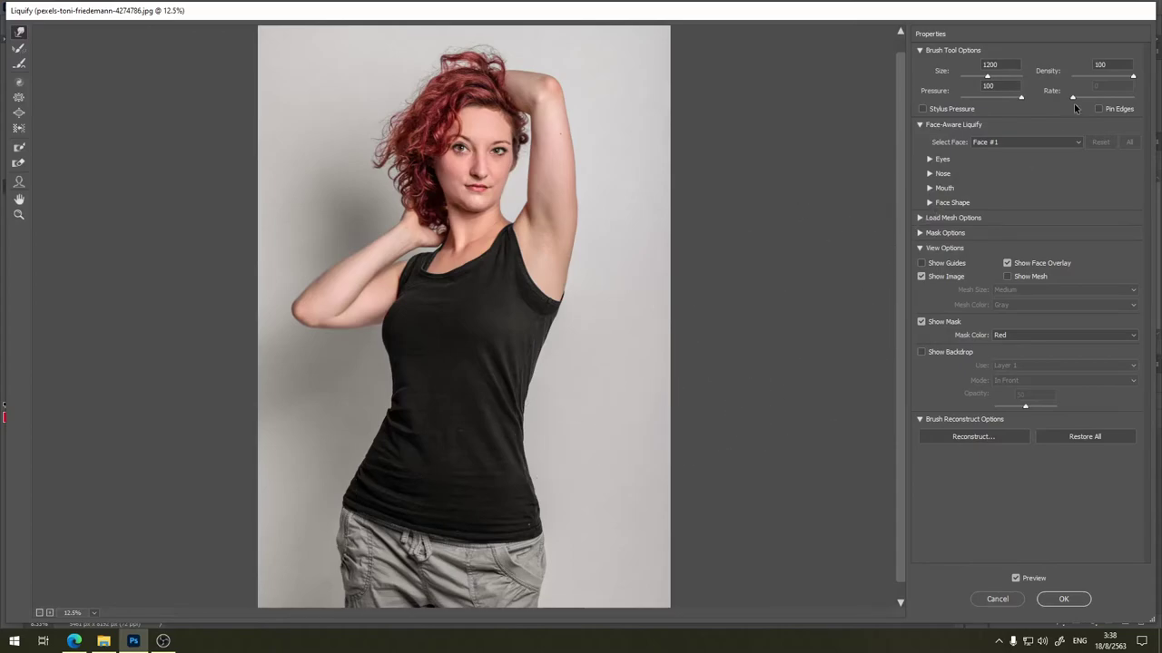
{"action": "left_click_drag", "start_coordinate": [1096, 77], "coordinate": [1077, 76]}
Enable Stylus Pressure and push the right-side waist edge inward from armpit downward.
{"action": "left_click", "coordinate": [922, 109]}
{"action": "left_click", "coordinate": [922, 109]}
{"action": "left_click", "coordinate": [924, 110]}
{"action": "type", "text": "60"}
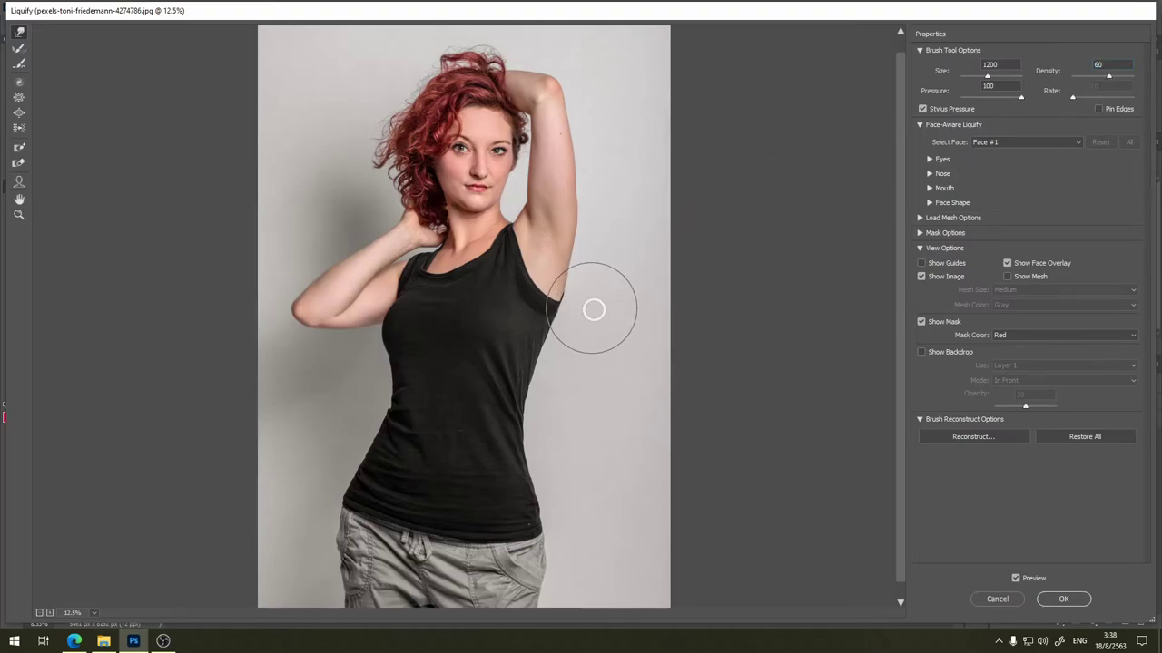
{"action": "left_click_drag", "start_coordinate": [591, 311], "coordinate": [577, 314]}
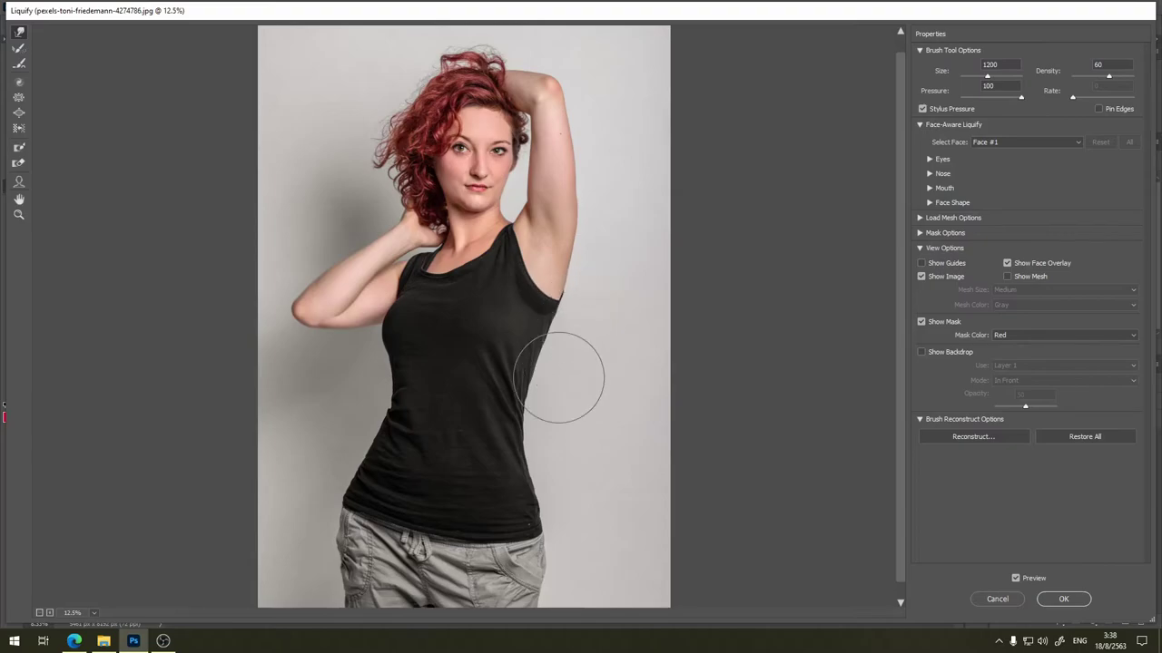
{"action": "left_click_drag", "start_coordinate": [538, 463], "coordinate": [551, 487]}
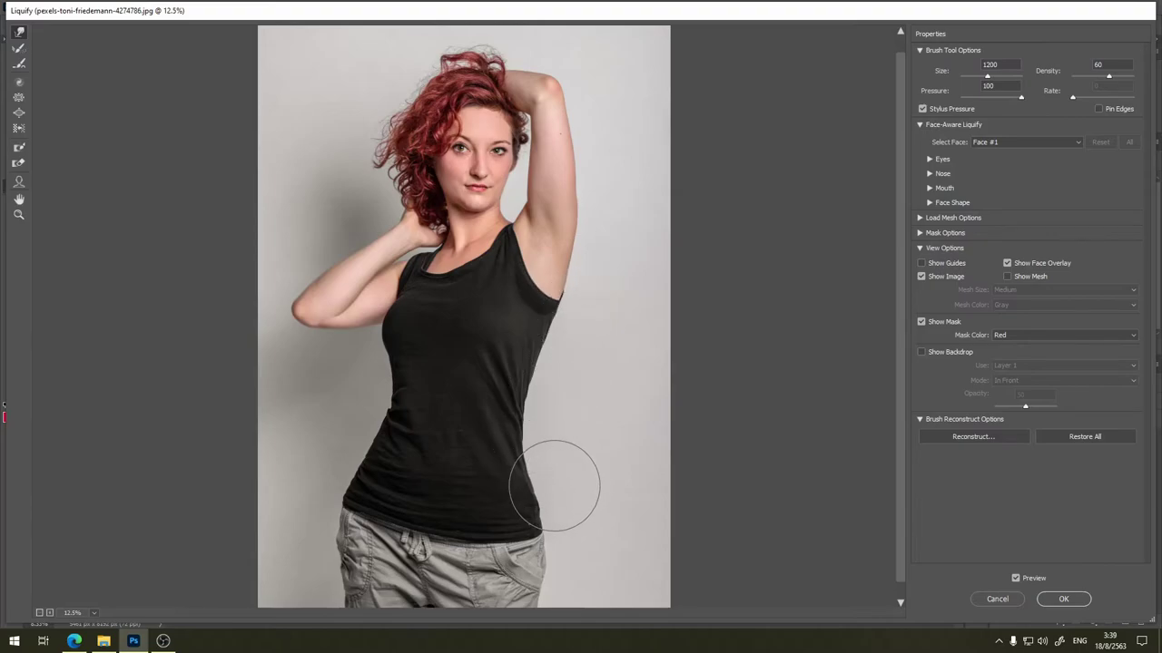
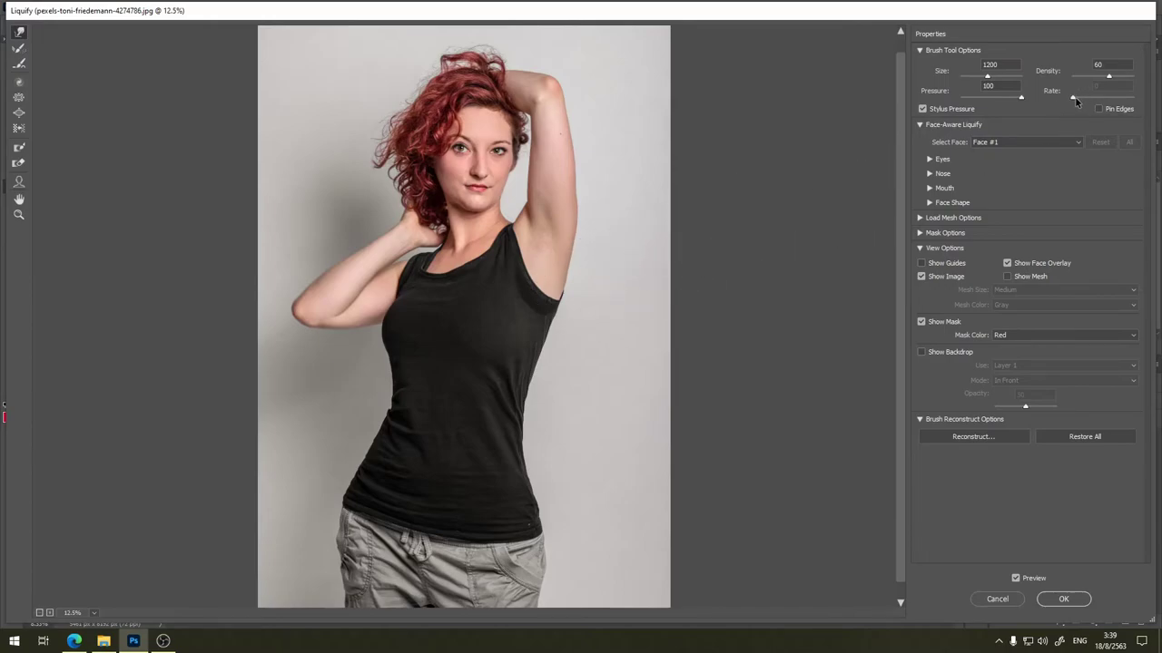
Select the Reconstruct Tool and toggle preview to compare with the original body.
{"action": "left_click", "coordinate": [19, 49]}
{"action": "left_click", "coordinate": [19, 33]}
{"action": "left_click", "coordinate": [19, 48]}
{"action": "key", "text": "p"}
{"action": "key", "text": "bracketleft"}
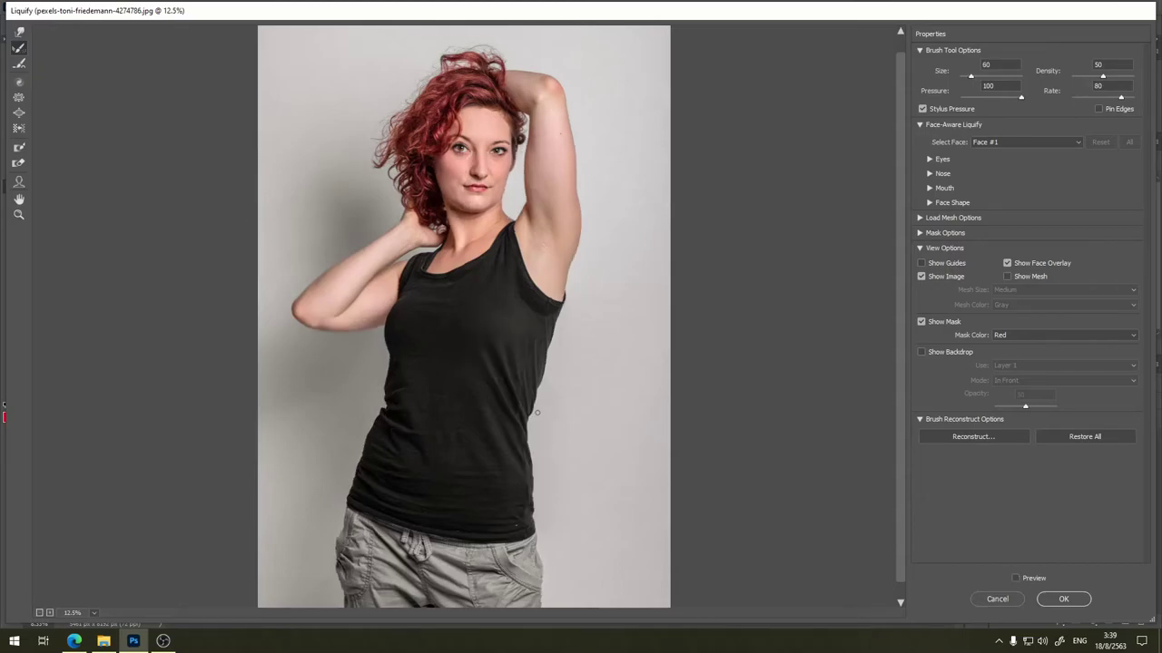
{"action": "key", "text": "p"}
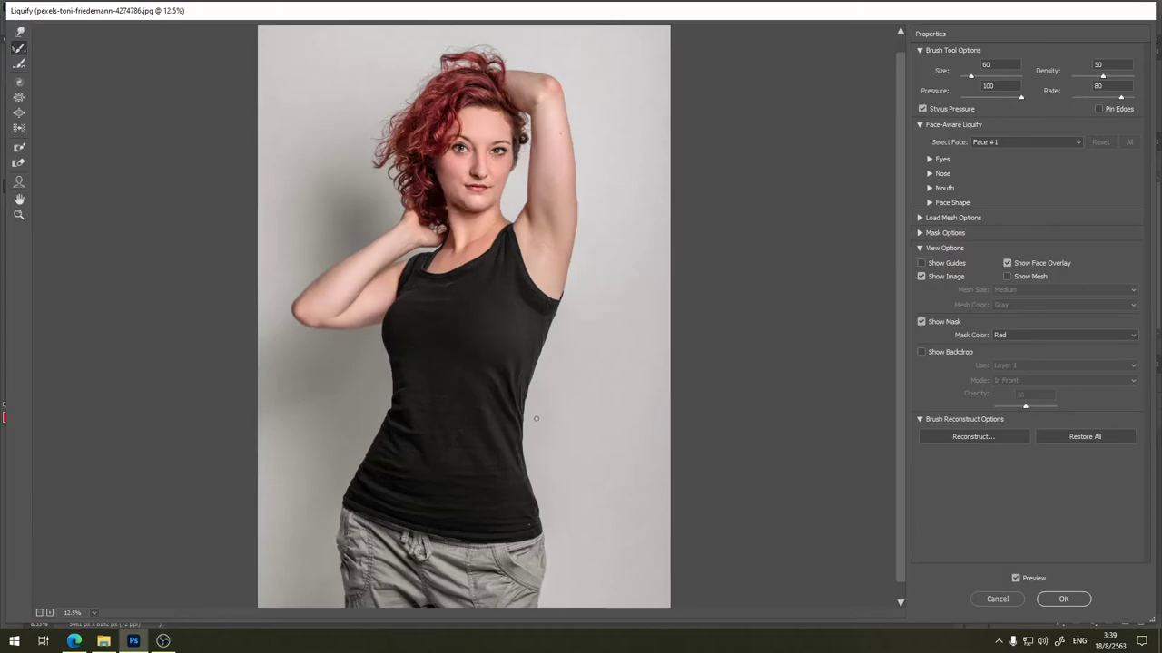
Set the Reconstruct brush to size 1400 and rate 6, test it on the waist, and undo.
{"action": "right_click", "coordinate": [531, 410]}
{"action": "left_click_drag", "start_coordinate": [534, 417], "coordinate": [1047, 119]}
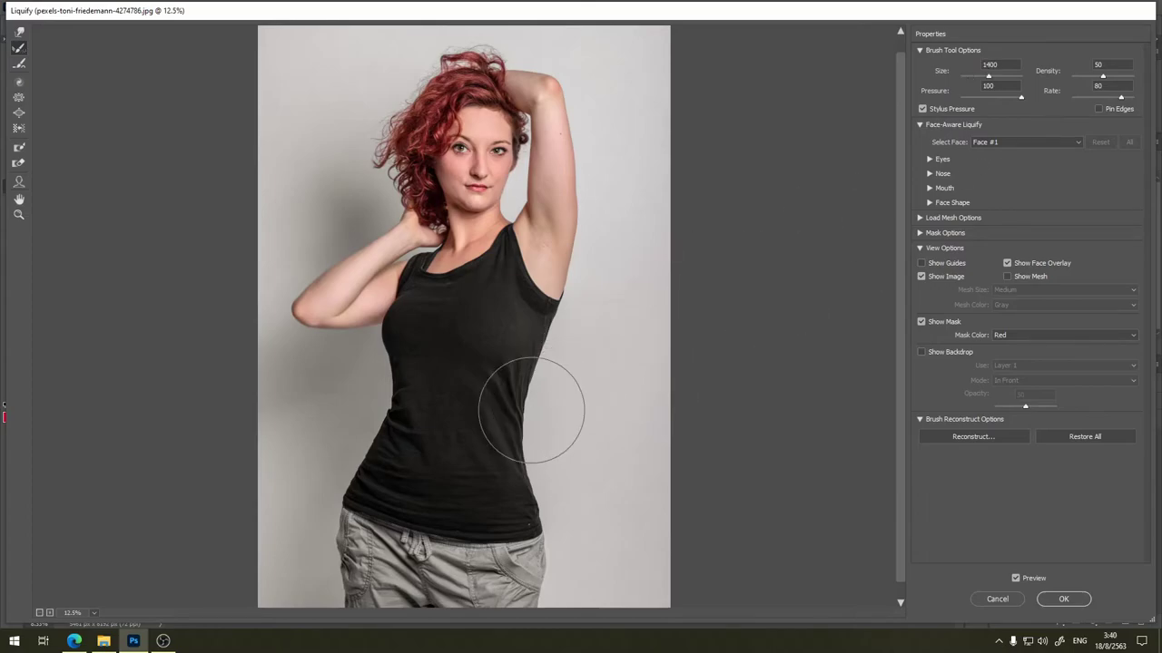
{"action": "left_click_drag", "start_coordinate": [532, 414], "coordinate": [571, 340]}
{"action": "key", "text": "ctrl"}
{"action": "key", "text": "ctrl+z"}
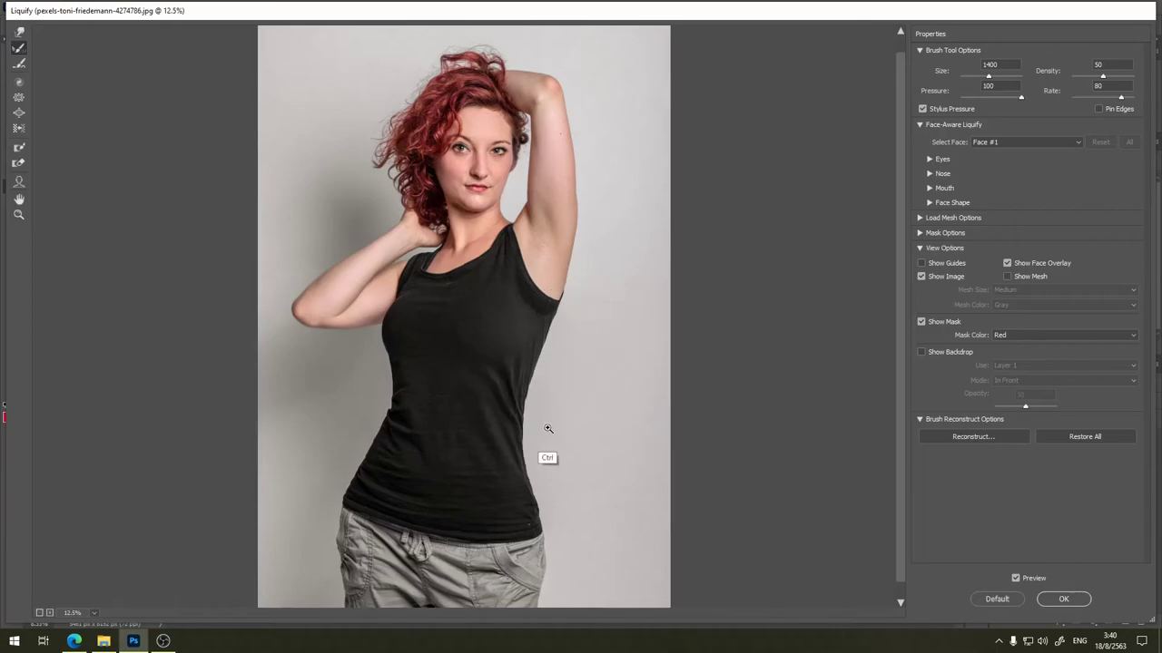
{"action": "left_click", "coordinate": [1073, 98]}
{"action": "left_click_drag", "start_coordinate": [549, 404], "coordinate": [555, 390]}
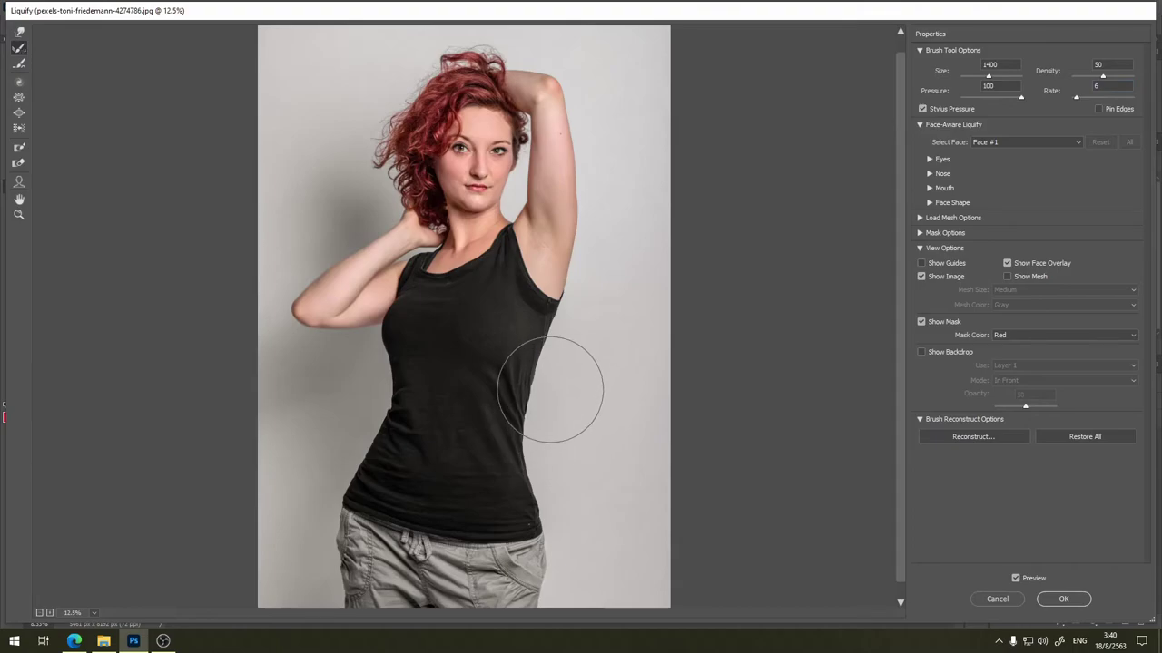
{"action": "key", "text": "ctrl+z"}
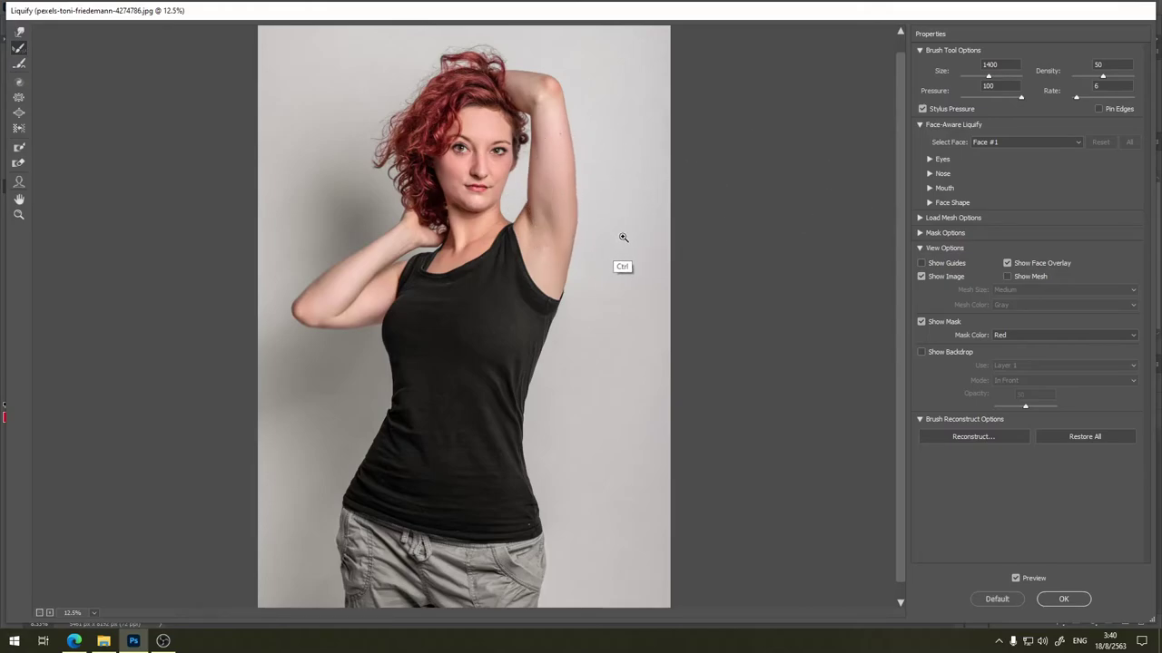
{"action": "left_click", "coordinate": [1015, 578]}
Try a Twirl Clockwise stroke on the tank-top neckline, then undo it.
{"action": "left_click", "coordinate": [19, 84]}
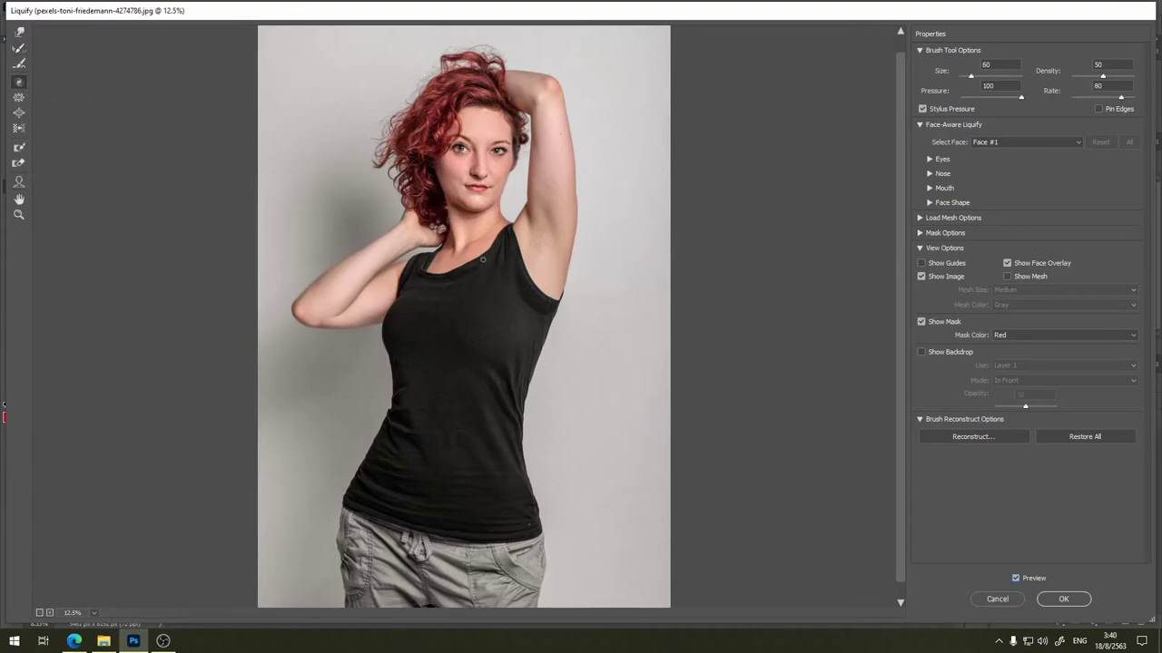
{"action": "key", "text": "bracketright"}
{"action": "key", "text": "bracketright"}
{"action": "key", "text": "bracketright"}
{"action": "left_click_drag", "start_coordinate": [480, 263], "coordinate": [475, 265]}
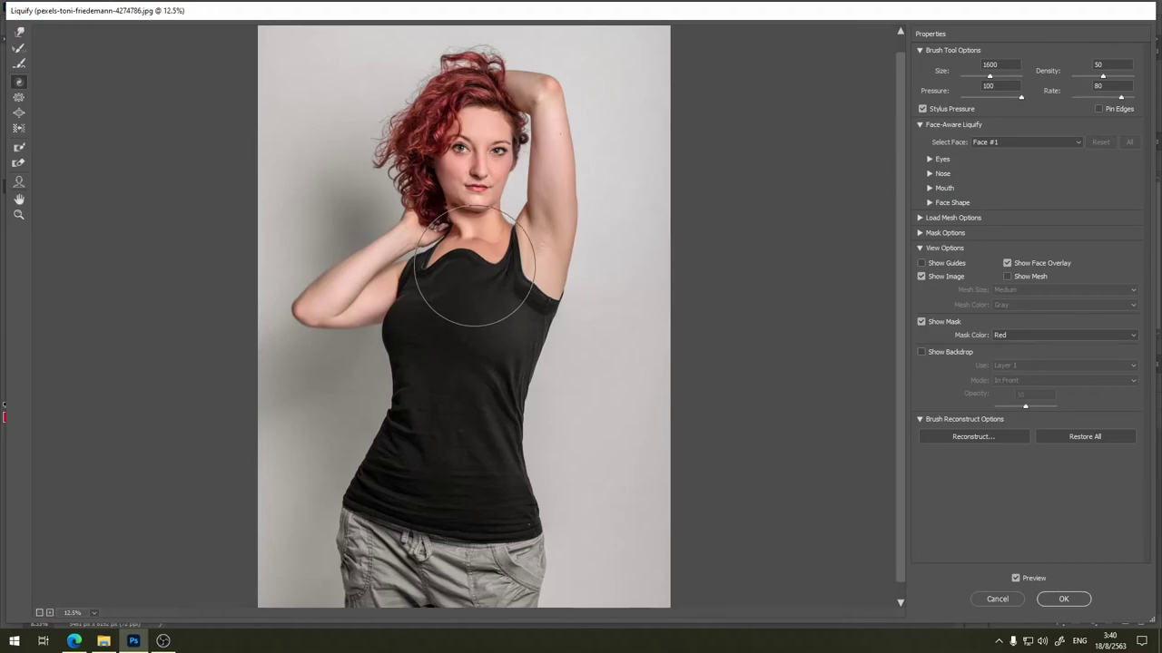
{"action": "key", "text": "ctrl+z"}
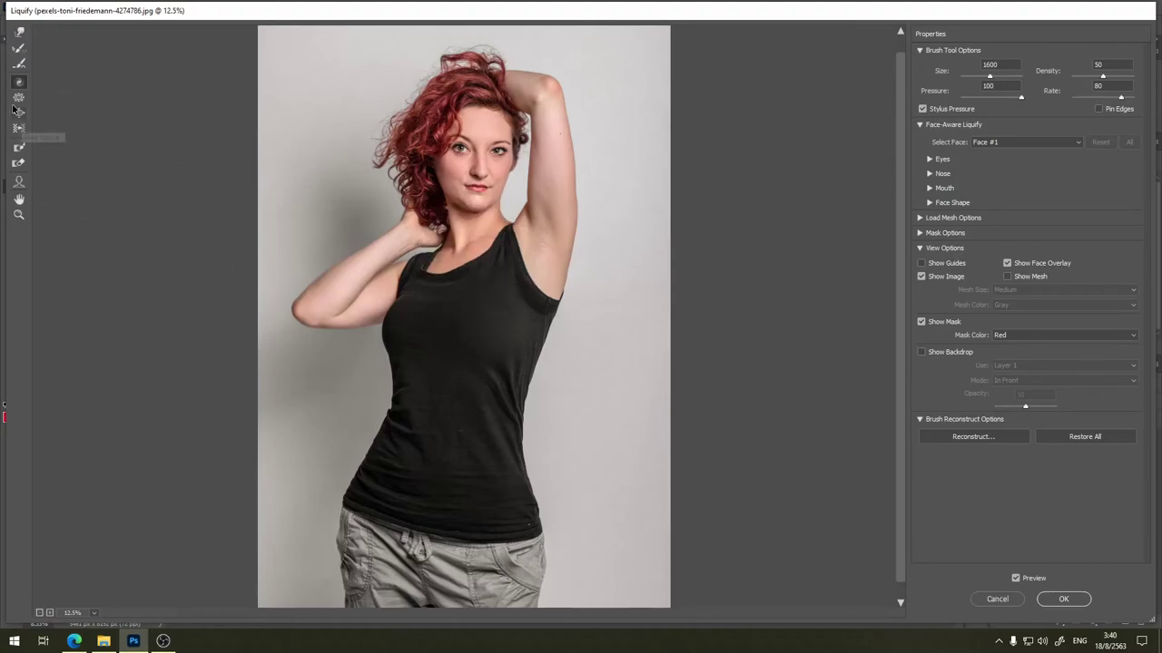
Select the Pucker Tool and zoom to 50% centred on the woman's face and eyes.
{"action": "left_click", "coordinate": [18, 98]}
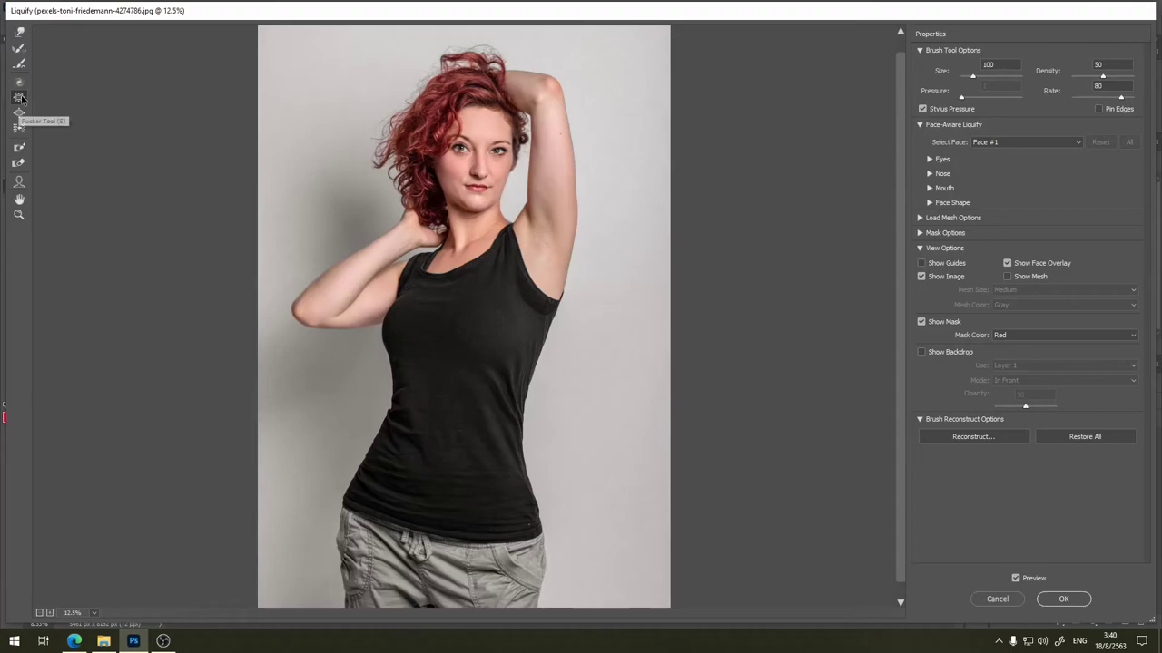
{"action": "key", "text": "ctrl+plus"}
{"action": "key", "text": "ctrl+plus"}
{"action": "key", "text": "ctrl+plus"}
{"action": "key", "text": "ctrl+plus"}
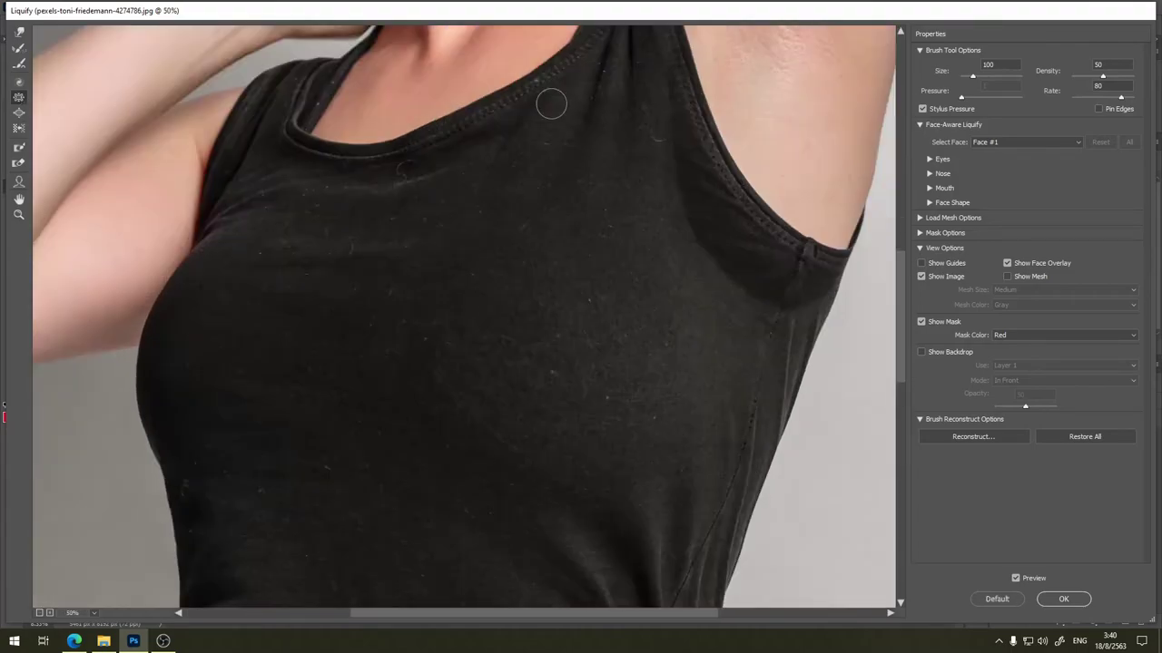
{"action": "left_click_drag", "start_coordinate": [550, 103], "coordinate": [586, 246]}
{"action": "mouse_move", "coordinate": [587, 187]}
{"action": "left_mouse_down"}
{"action": "mouse_move", "coordinate": [571, 345]}
{"action": "mouse_move", "coordinate": [573, 307]}
{"action": "mouse_move", "coordinate": [568, 333]}
{"action": "left_mouse_up"}
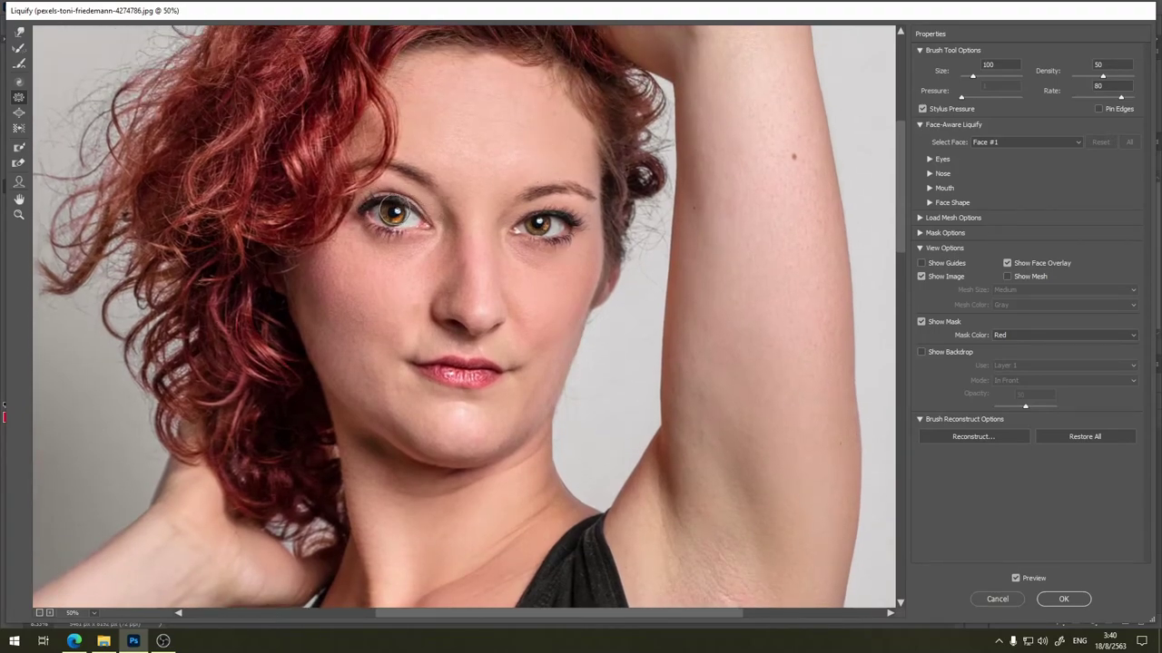
{"action": "key", "text": "p"}
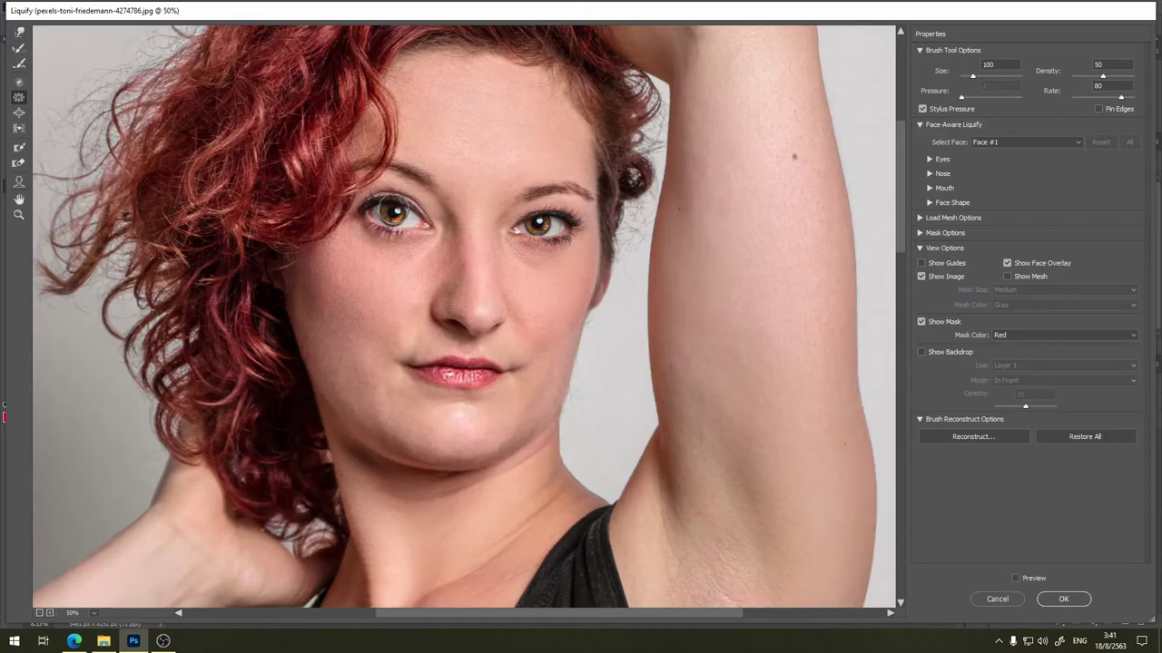
{"action": "key", "text": "p"}
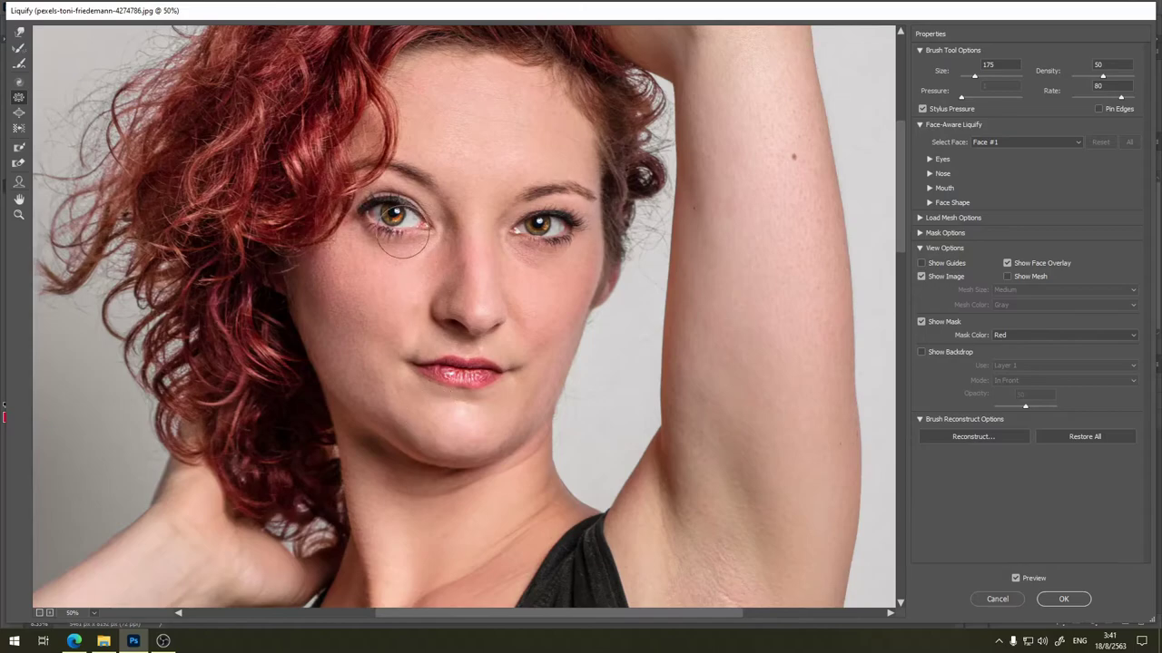
{"action": "key", "text": "bracketleft"}
{"action": "key", "text": "bracketright"}
{"action": "key", "text": "bracketright"}
{"action": "key", "text": "bracketright"}
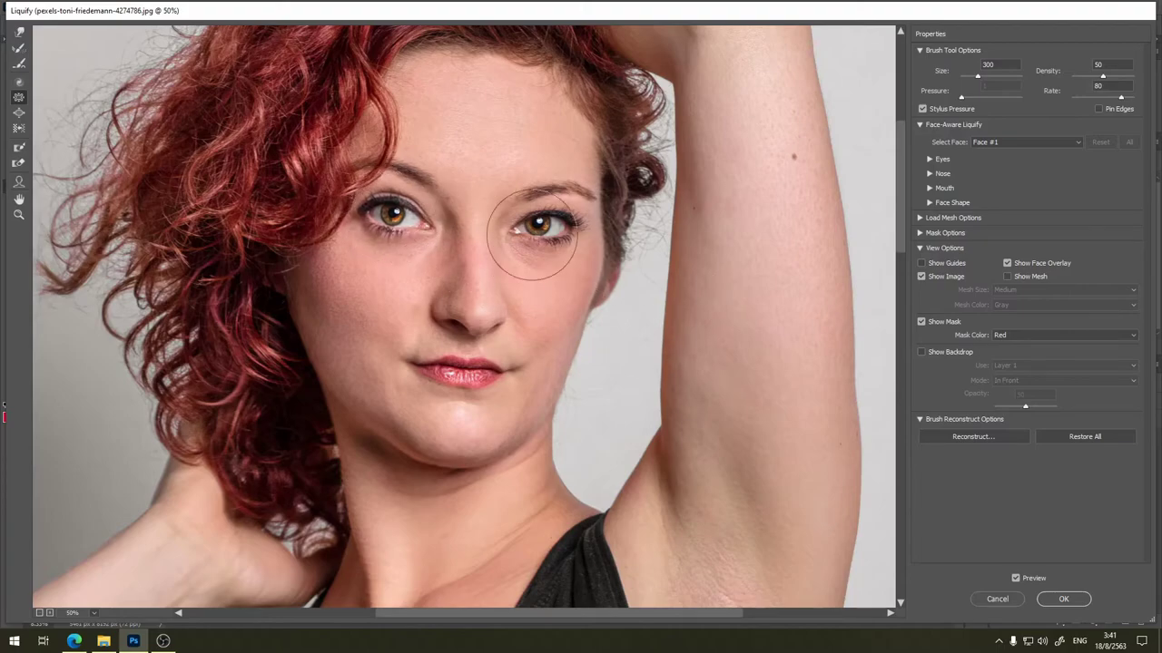
{"action": "key", "text": "ctrl"}
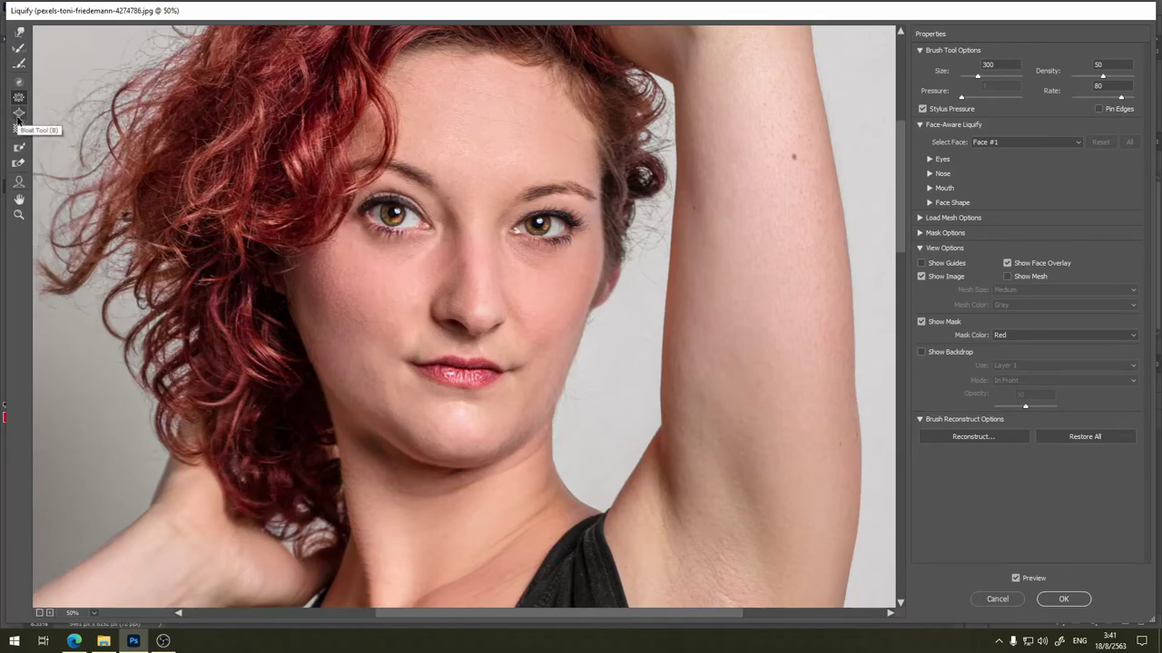
Try the Bloat Tool on the right eye, undo it, and select Push Left at size 100.
{"action": "left_click", "coordinate": [18, 114]}
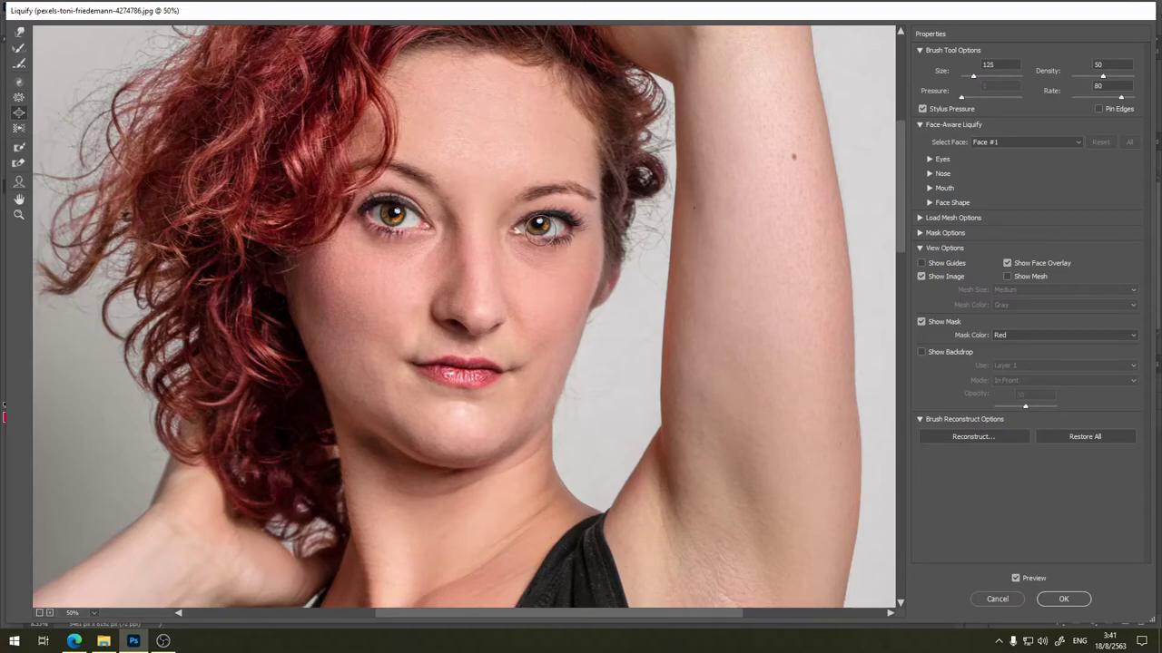
{"action": "key", "text": "bracketright"}
{"action": "key", "text": "bracketright"}
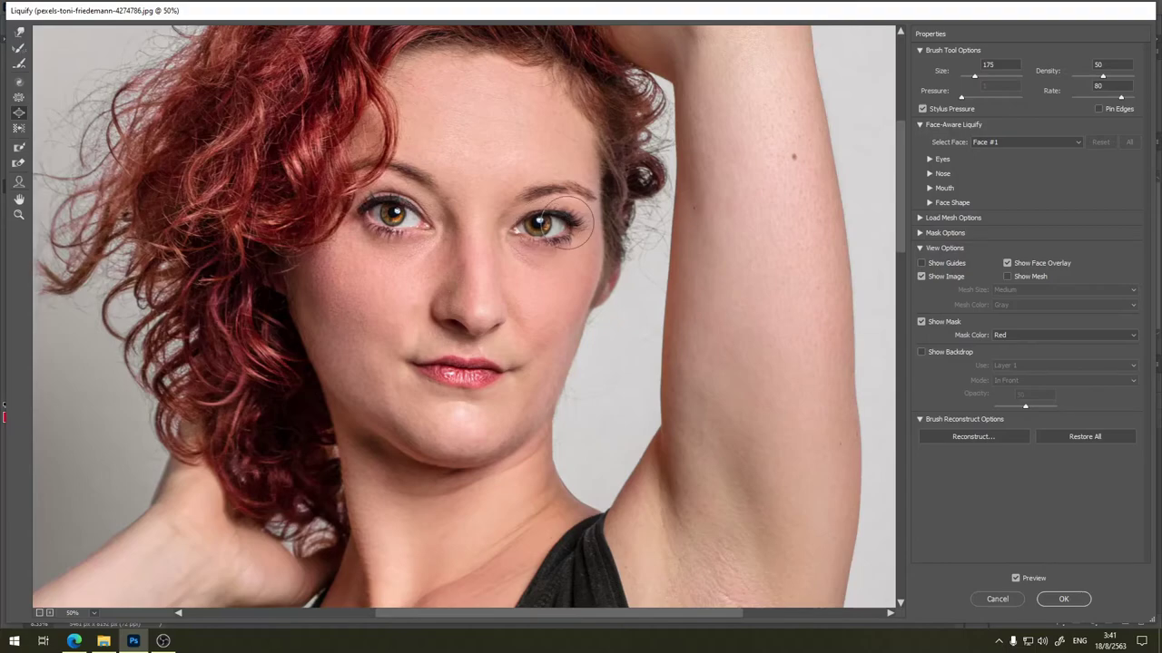
{"action": "key", "text": "ctrl+alt+z"}
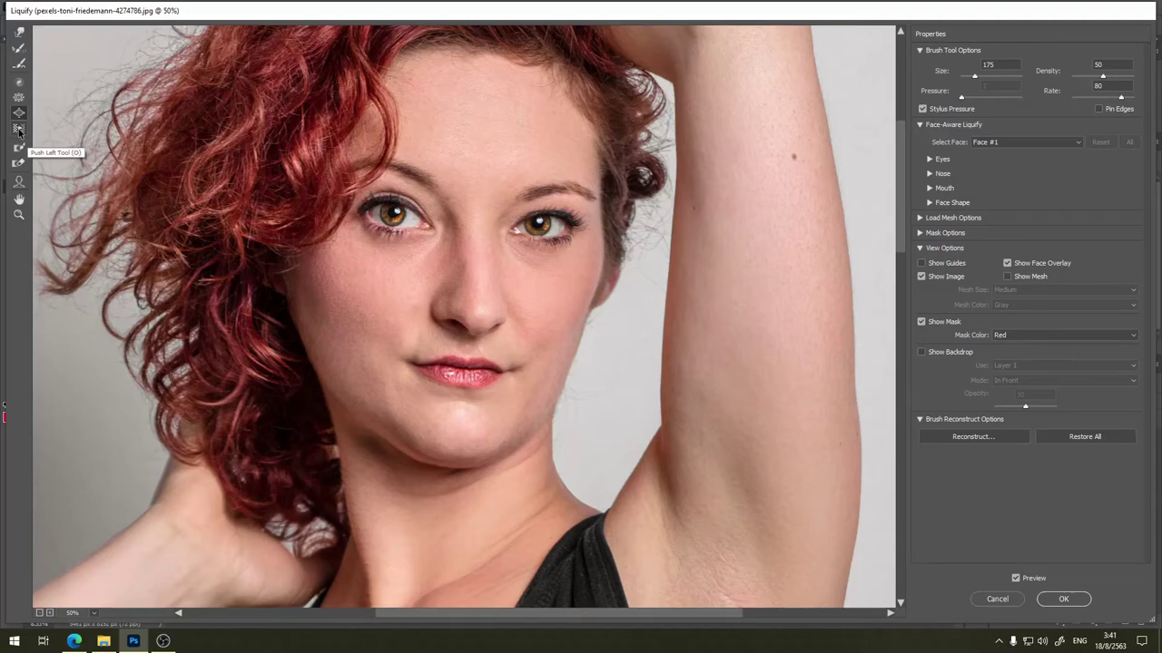
{"action": "left_click", "coordinate": [19, 130]}
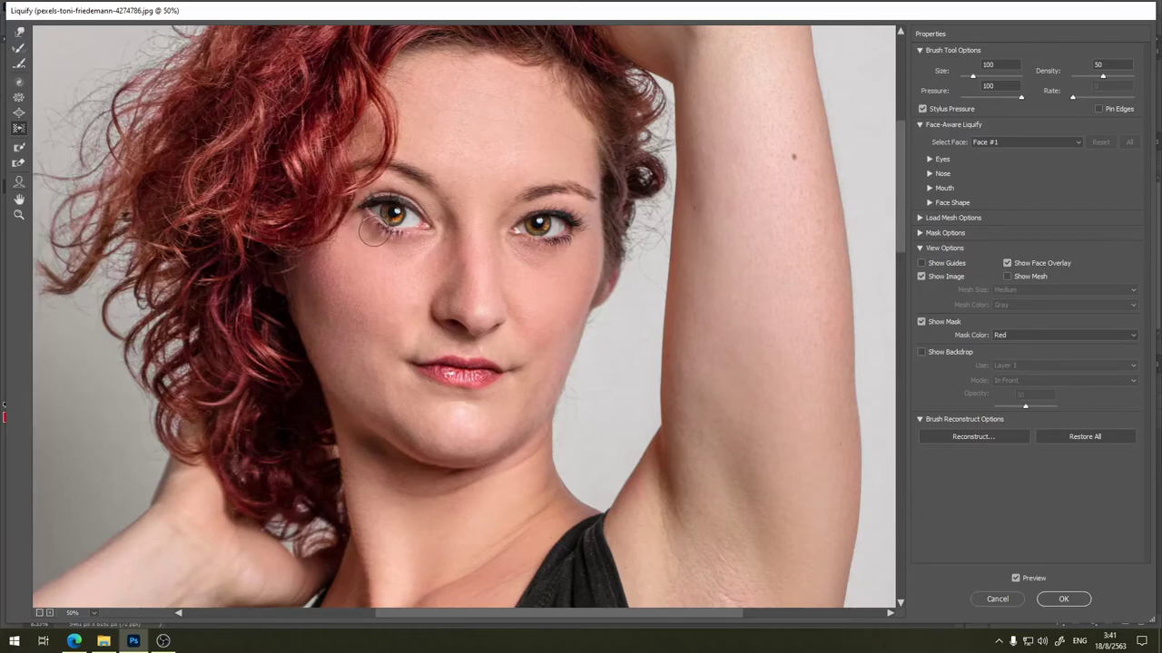
{"action": "key", "text": "alt"}
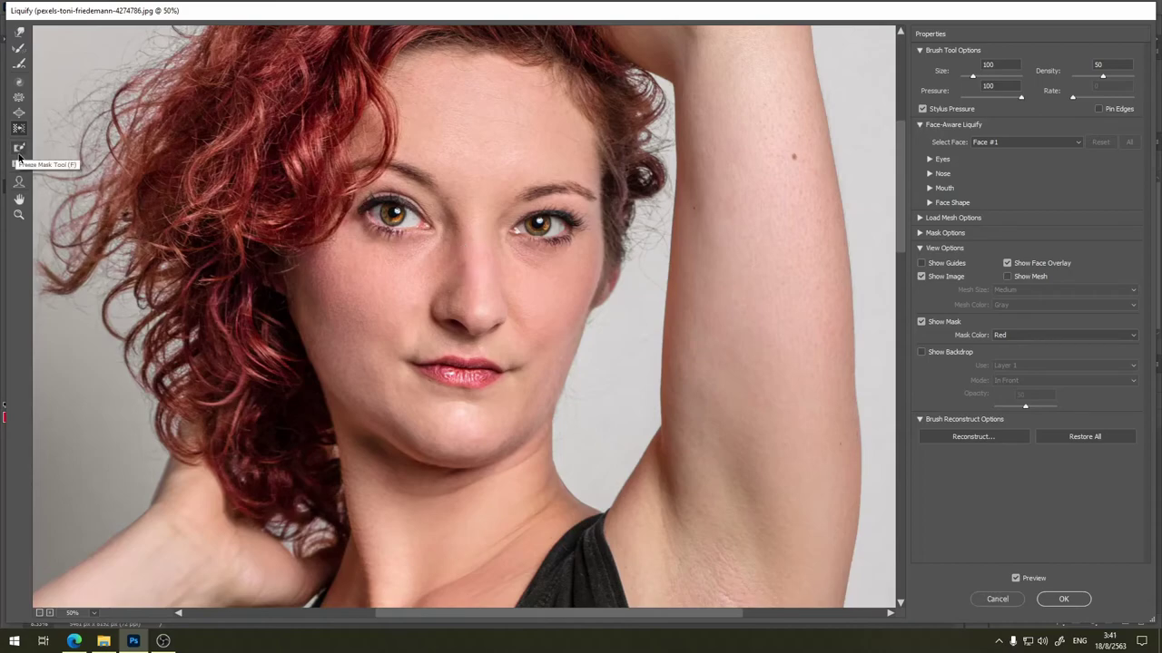
Paint a freeze mask along the right cheek edge and over the hairline.
{"action": "left_click", "coordinate": [20, 147]}
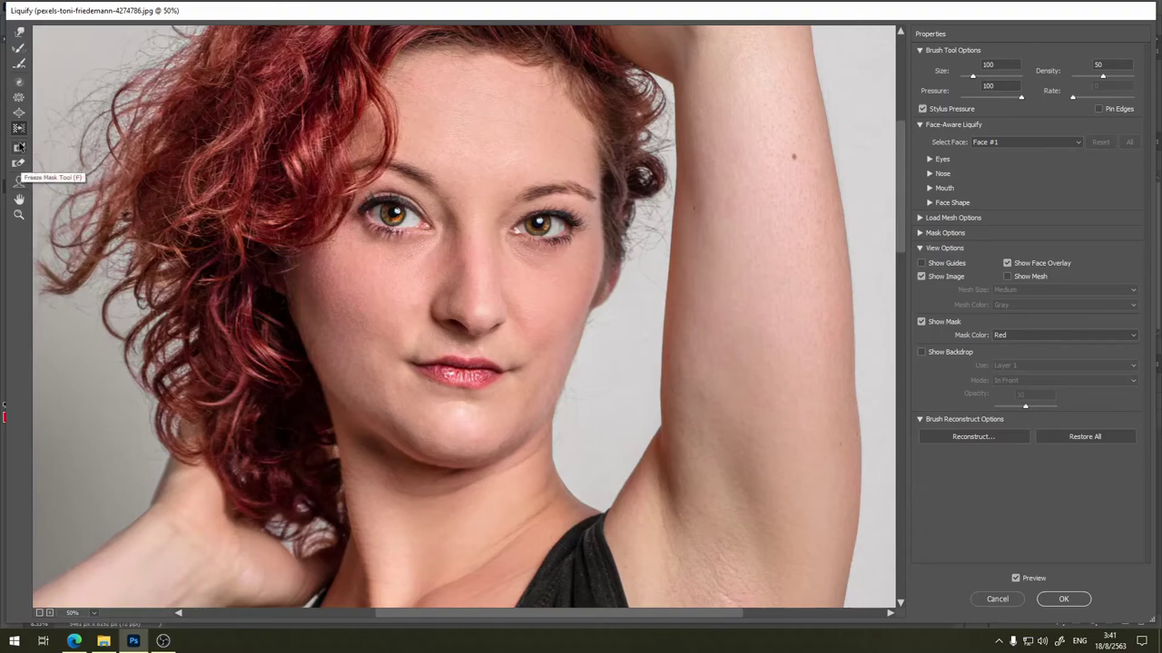
{"action": "left_click", "coordinate": [20, 148]}
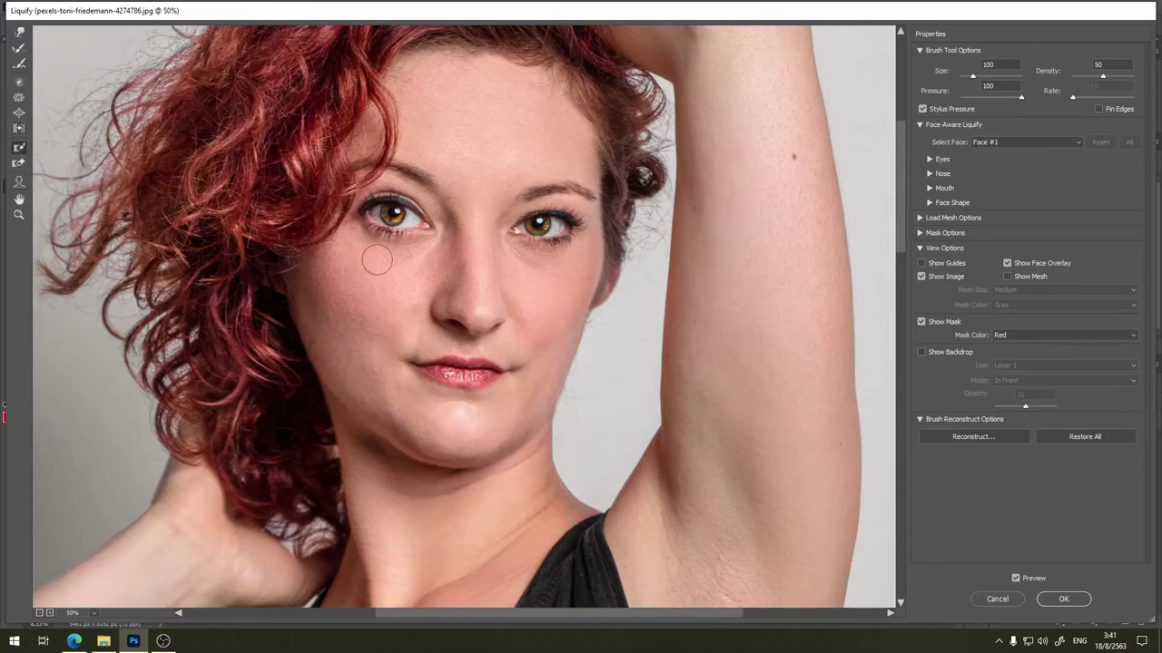
{"action": "scroll", "coordinate": [623, 243], "scroll_direction": "down", "scroll_amount": 3}
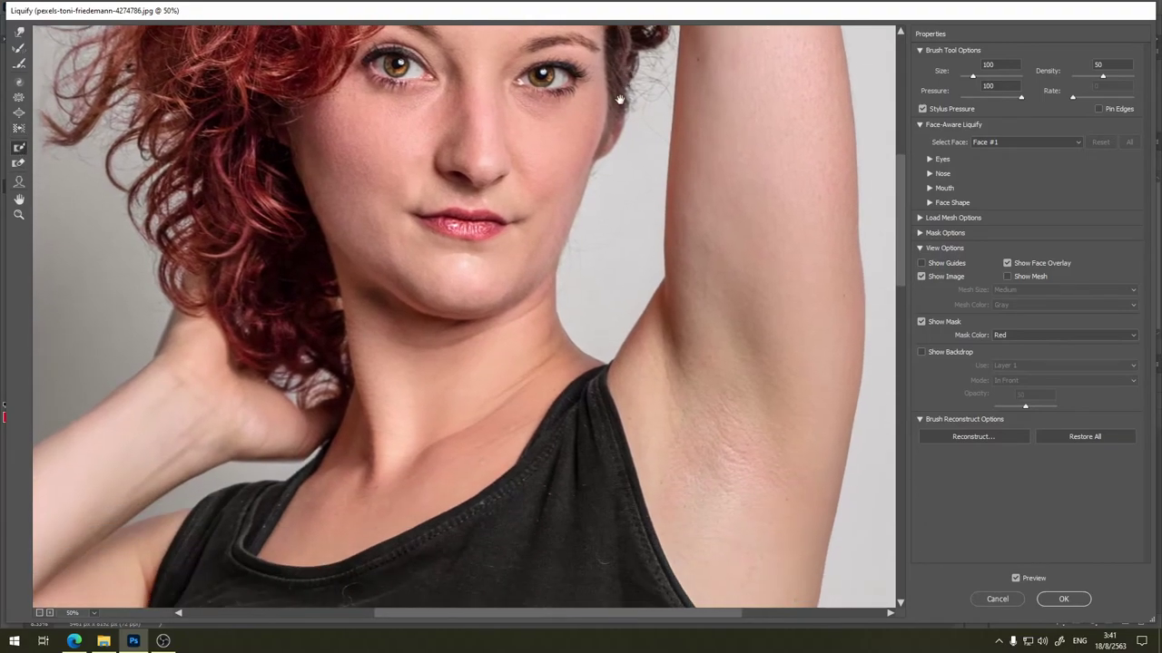
{"action": "scroll", "coordinate": [620, 102], "scroll_direction": "down", "scroll_amount": 2}
{"action": "scroll", "coordinate": [648, 104], "scroll_direction": "down", "scroll_amount": 3}
{"action": "scroll", "coordinate": [659, 109], "scroll_direction": "down", "scroll_amount": 2}
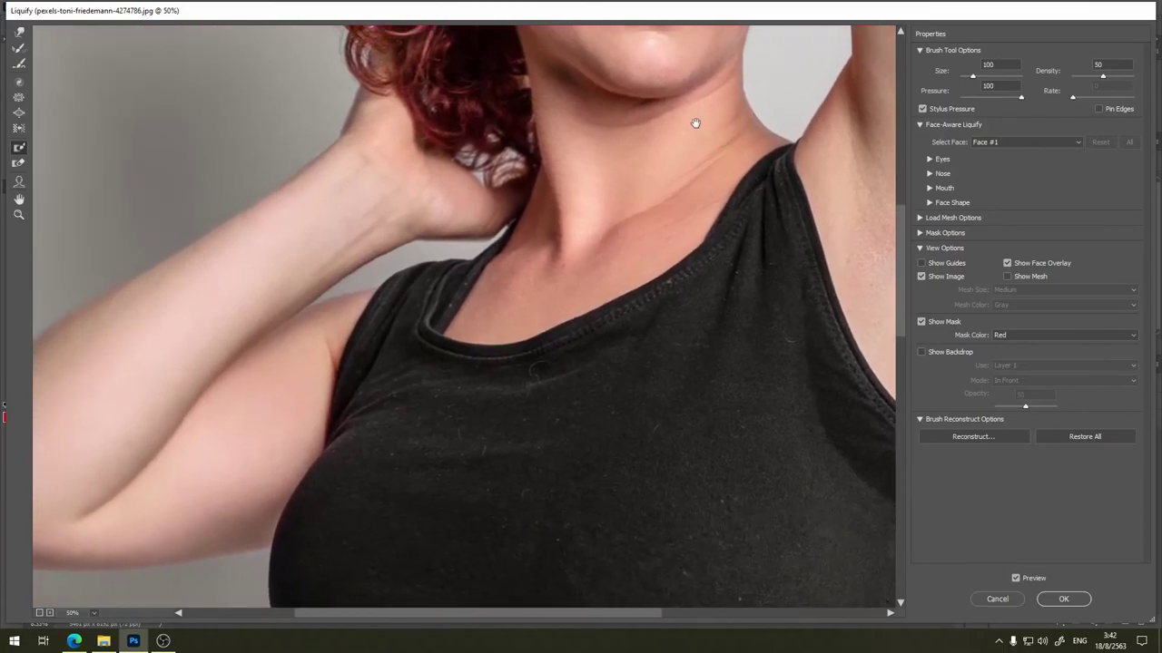
{"action": "scroll", "coordinate": [695, 122], "scroll_direction": "up", "scroll_amount": 2}
{"action": "scroll", "coordinate": [641, 143], "scroll_direction": "up", "scroll_amount": 2}
{"action": "scroll", "coordinate": [641, 143], "scroll_direction": "right", "scroll_amount": 2}
{"action": "scroll", "coordinate": [643, 154], "scroll_direction": "up", "scroll_amount": 2}
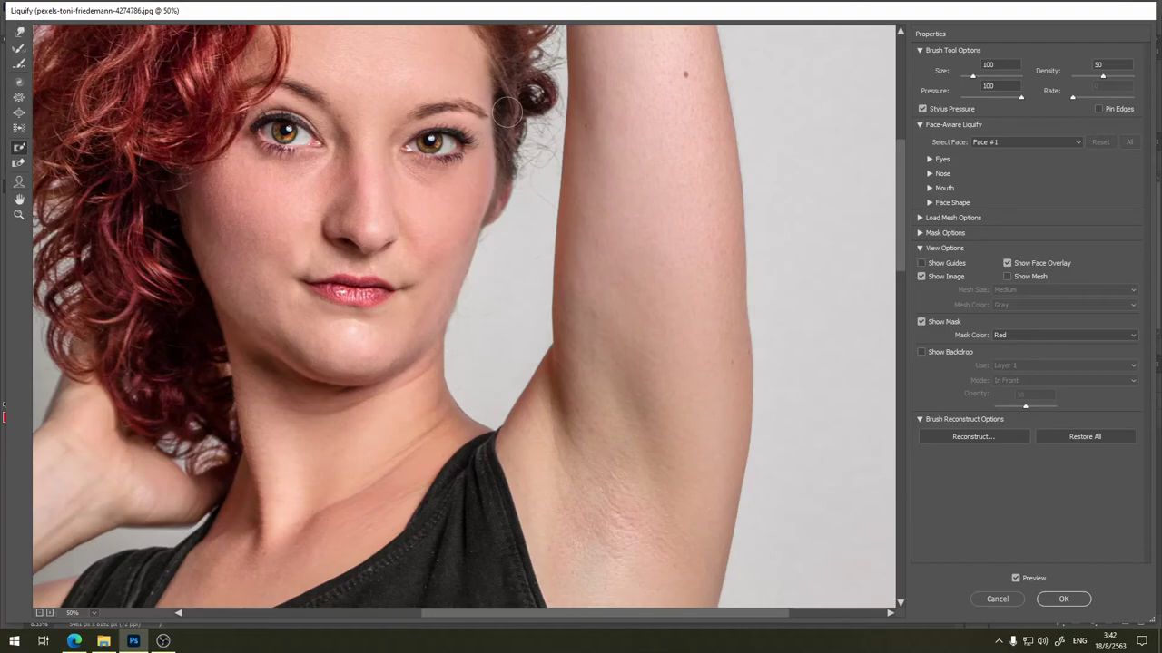
{"action": "mouse_move", "coordinate": [506, 109]}
{"action": "left_mouse_down"}
{"action": "mouse_move", "coordinate": [484, 214]}
{"action": "mouse_move", "coordinate": [454, 247]}
{"action": "mouse_move", "coordinate": [435, 313]}
{"action": "mouse_move", "coordinate": [433, 386]}
{"action": "mouse_move", "coordinate": [490, 437]}
{"action": "mouse_move", "coordinate": [436, 400]}
{"action": "mouse_move", "coordinate": [413, 349]}
{"action": "mouse_move", "coordinate": [422, 279]}
{"action": "mouse_move", "coordinate": [476, 177]}
{"action": "mouse_move", "coordinate": [494, 86]}
{"action": "mouse_move", "coordinate": [459, 123]}
{"action": "mouse_move", "coordinate": [436, 172]}
{"action": "mouse_move", "coordinate": [408, 300]}
{"action": "mouse_move", "coordinate": [458, 472]}
{"action": "left_mouse_up"}
{"action": "mouse_move", "coordinate": [479, 100]}
{"action": "left_mouse_down"}
{"action": "mouse_move", "coordinate": [494, 64]}
{"action": "mouse_move", "coordinate": [524, 86]}
{"action": "mouse_move", "coordinate": [481, 95]}
{"action": "left_mouse_up"}
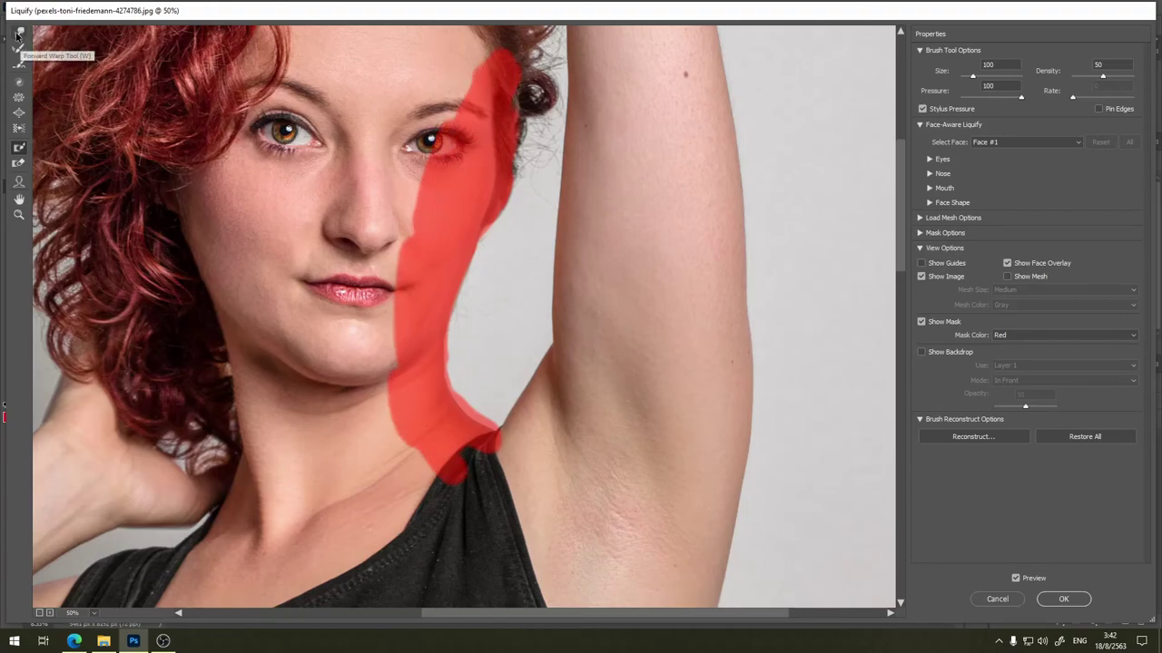
Forward Warp the raised arm's inner contour toward the face at size 1200.
{"action": "key", "text": "bracketright"}
{"action": "key", "text": "bracketright"}
{"action": "key", "text": "bracketright"}
{"action": "mouse_move", "coordinate": [585, 287]}
{"action": "left_mouse_down"}
{"action": "mouse_move", "coordinate": [623, 246]}
{"action": "mouse_move", "coordinate": [553, 236]}
{"action": "left_mouse_up"}
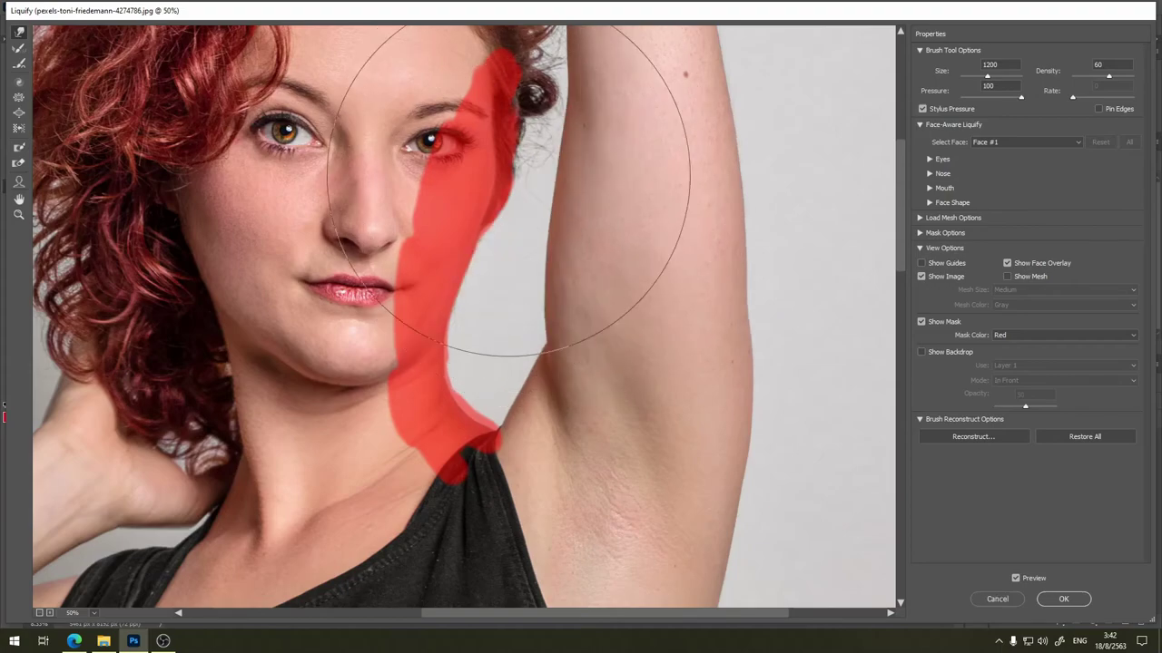
{"action": "mouse_move", "coordinate": [536, 211]}
{"action": "left_mouse_down"}
{"action": "mouse_move", "coordinate": [504, 213]}
{"action": "mouse_move", "coordinate": [524, 214]}
{"action": "left_mouse_up"}
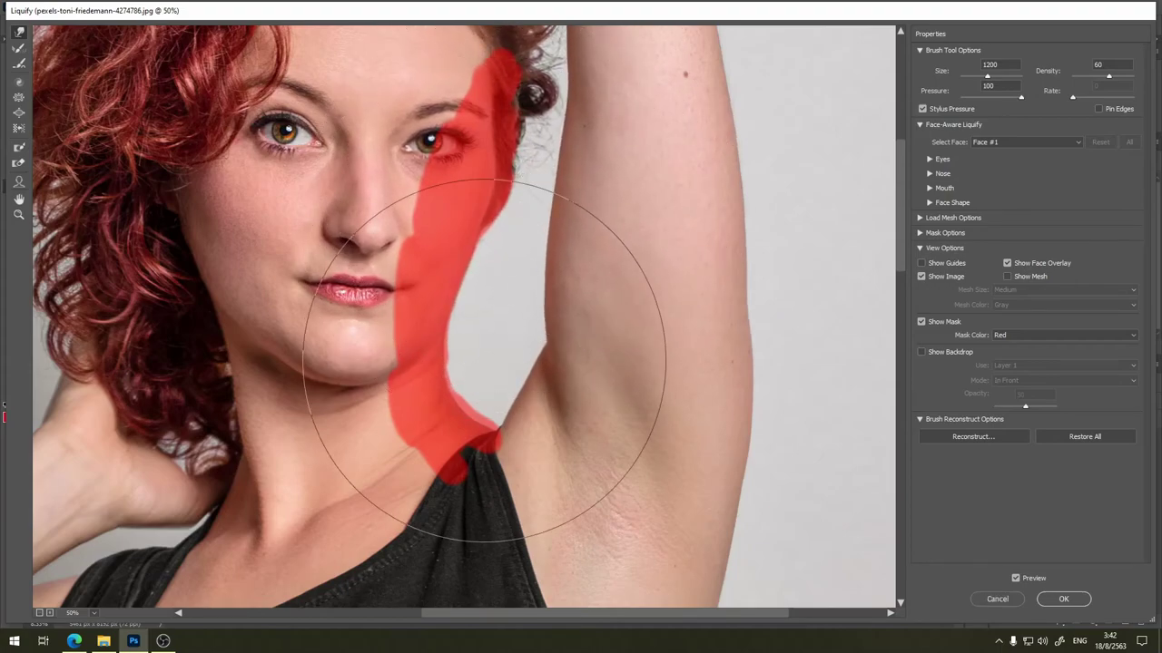
Erase the red freeze mask around the eye, cheek and collarbone with the Thaw Mask Tool.
{"action": "left_click", "coordinate": [20, 149]}
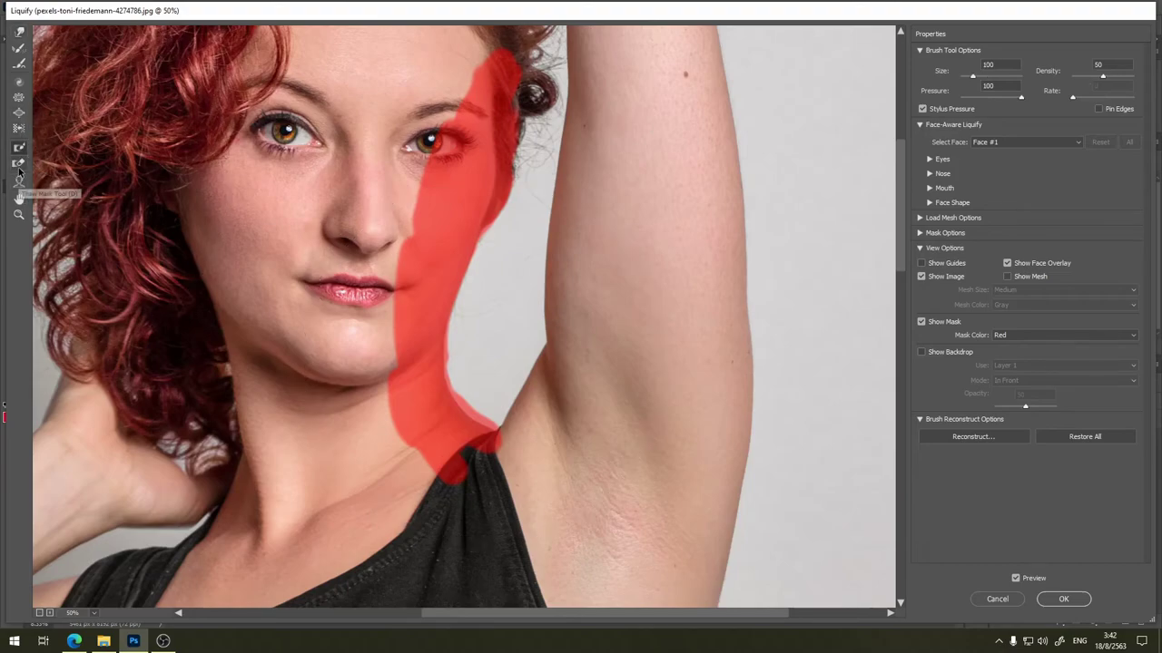
{"action": "left_click", "coordinate": [18, 166]}
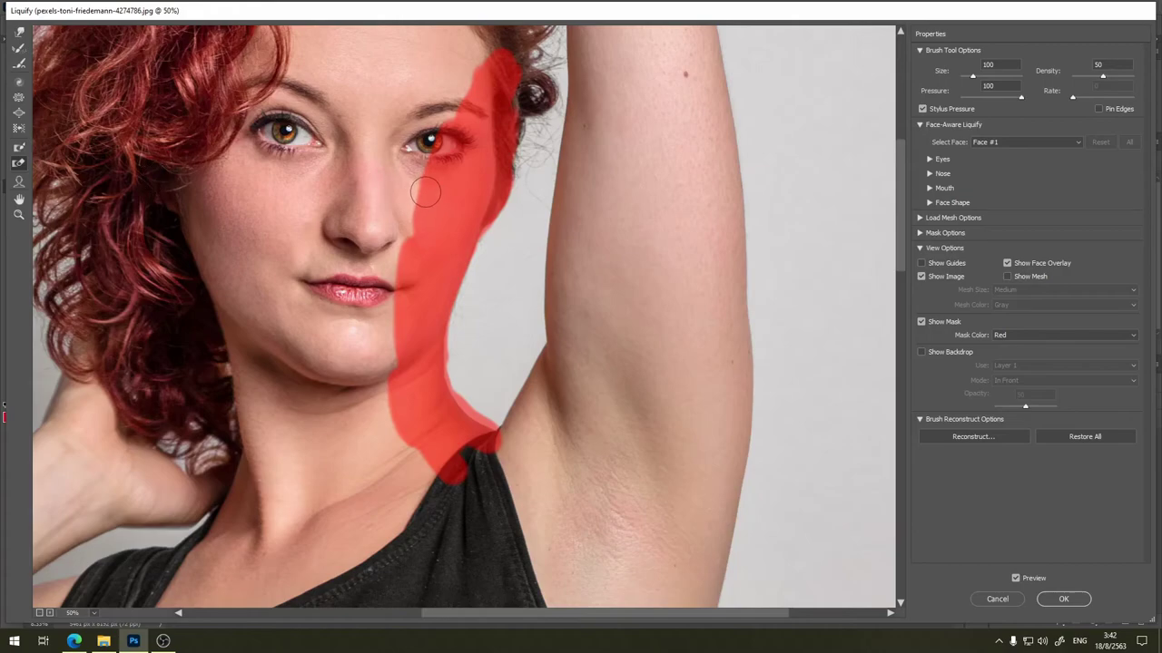
{"action": "mouse_move", "coordinate": [427, 195]}
{"action": "left_mouse_down"}
{"action": "mouse_move", "coordinate": [437, 136]}
{"action": "mouse_move", "coordinate": [471, 78]}
{"action": "left_mouse_up"}
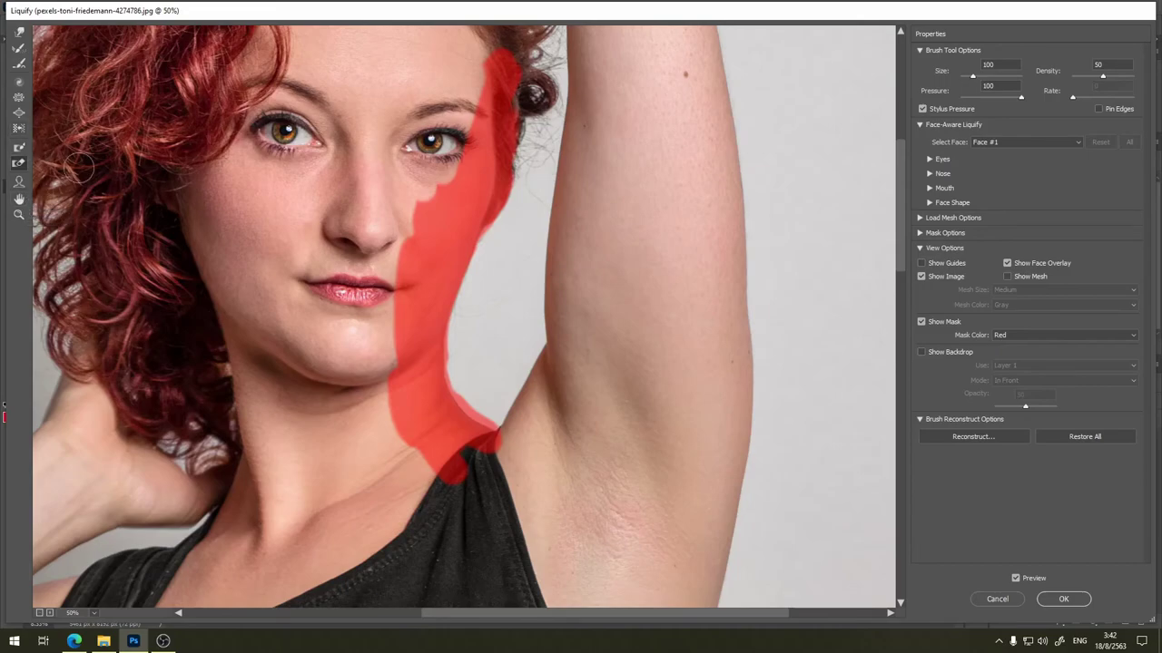
{"action": "mouse_move", "coordinate": [479, 181]}
{"action": "left_mouse_down"}
{"action": "mouse_move", "coordinate": [488, 68]}
{"action": "mouse_move", "coordinate": [454, 286]}
{"action": "mouse_move", "coordinate": [461, 278]}
{"action": "mouse_move", "coordinate": [476, 502]}
{"action": "left_mouse_up"}
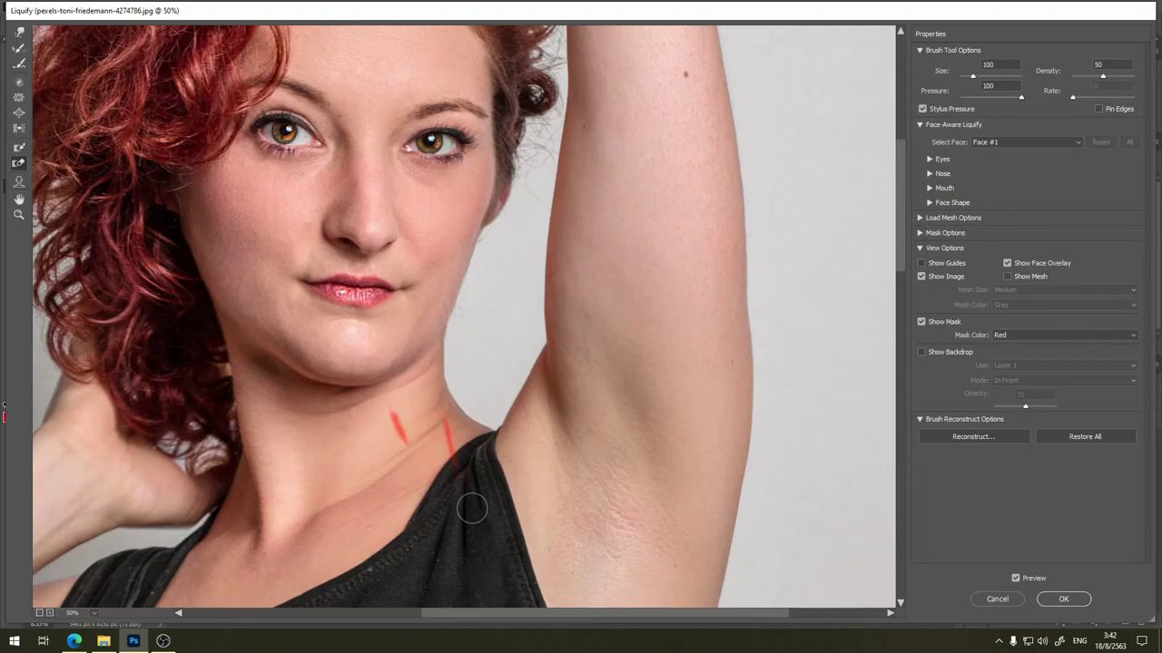
{"action": "left_click_drag", "start_coordinate": [476, 502], "coordinate": [404, 441]}
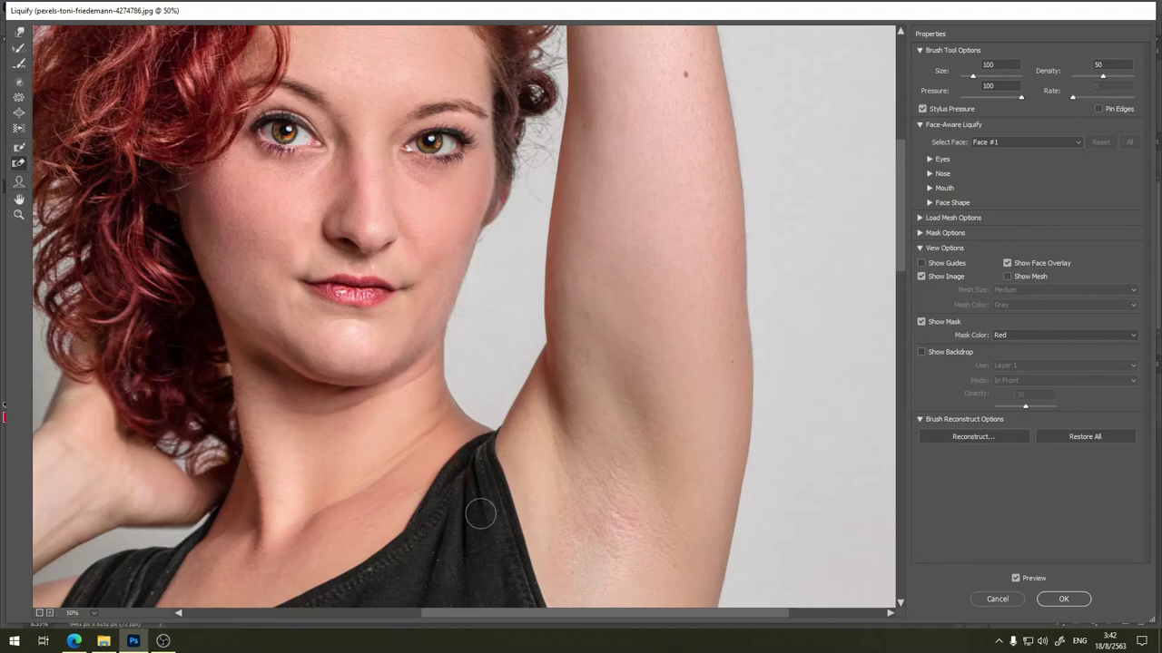
{"action": "scroll", "coordinate": [452, 449], "scroll_direction": "down", "scroll_amount": 4}
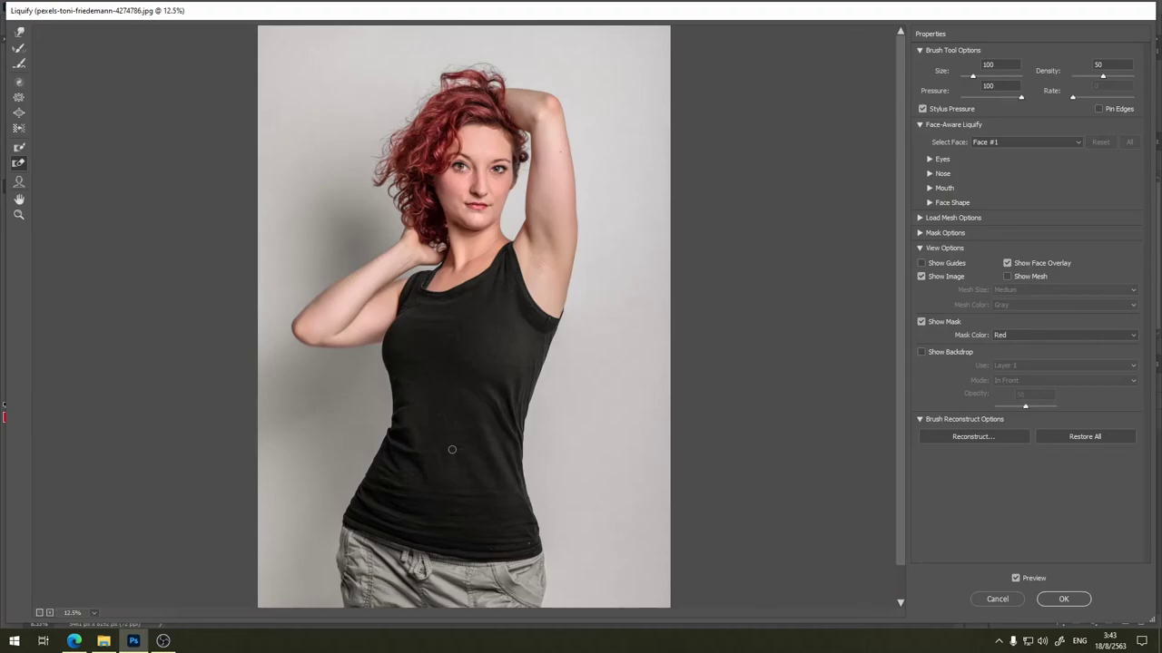
Bring the face back into view and select the Face Tool.
{"action": "left_click", "coordinate": [19, 31]}
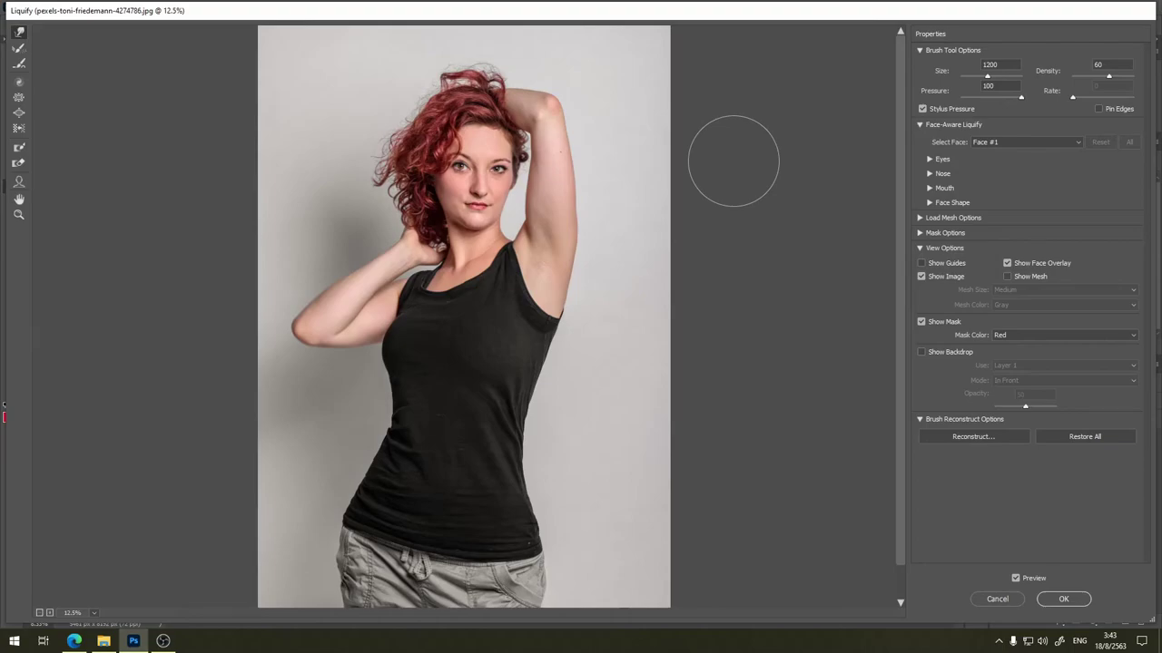
{"action": "scroll", "coordinate": [635, 241], "scroll_direction": "up", "scroll_amount": 3}
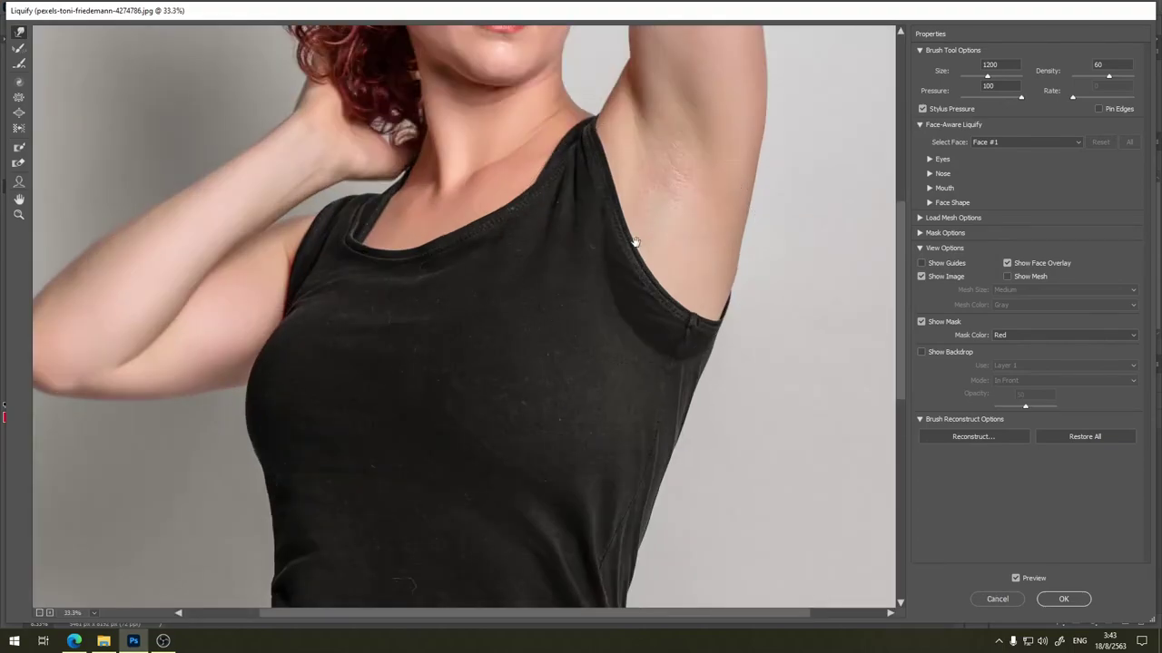
{"action": "left_click_drag", "start_coordinate": [604, 59], "coordinate": [532, 345]}
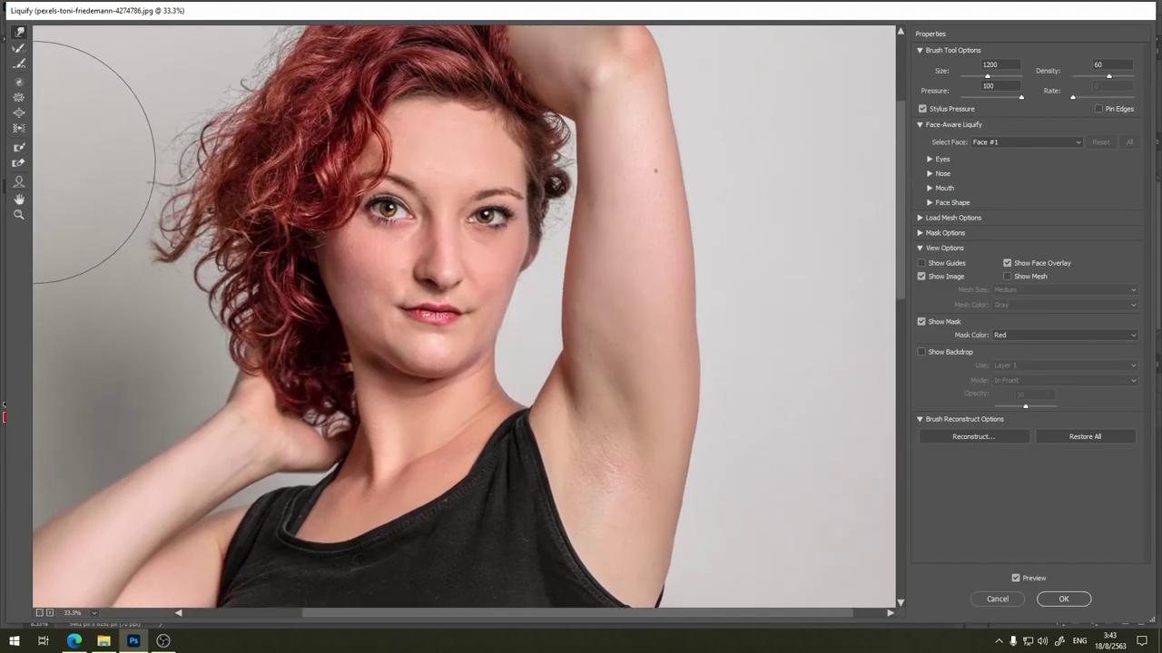
{"action": "left_click", "coordinate": [19, 183]}
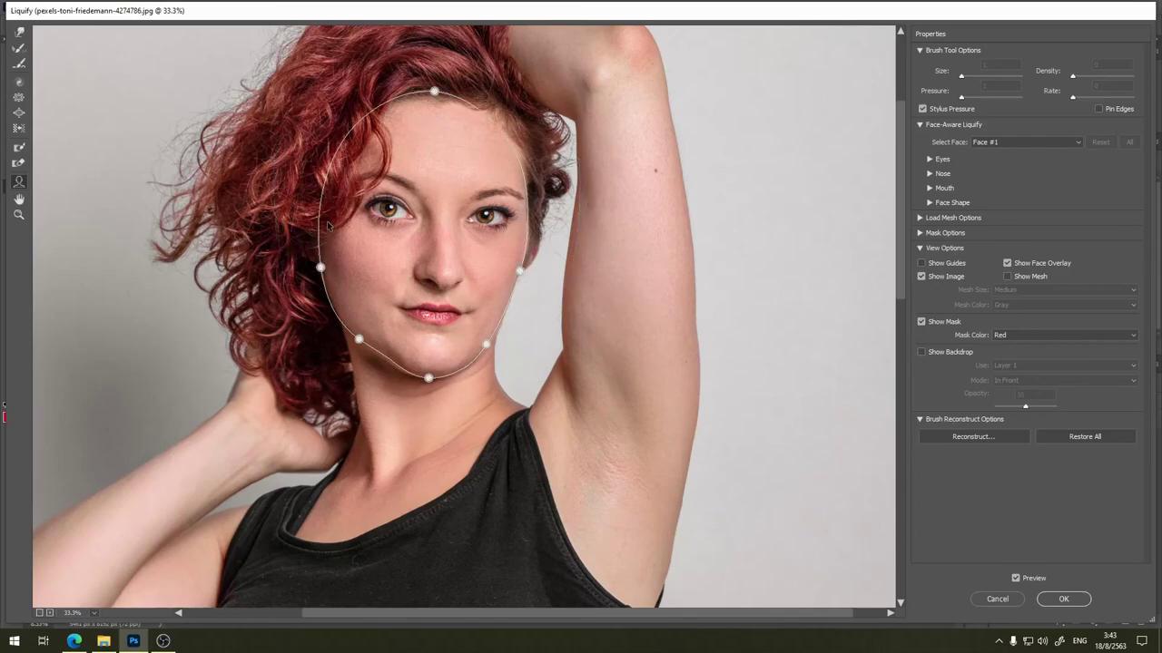
{"action": "mouse_move", "coordinate": [427, 264]}
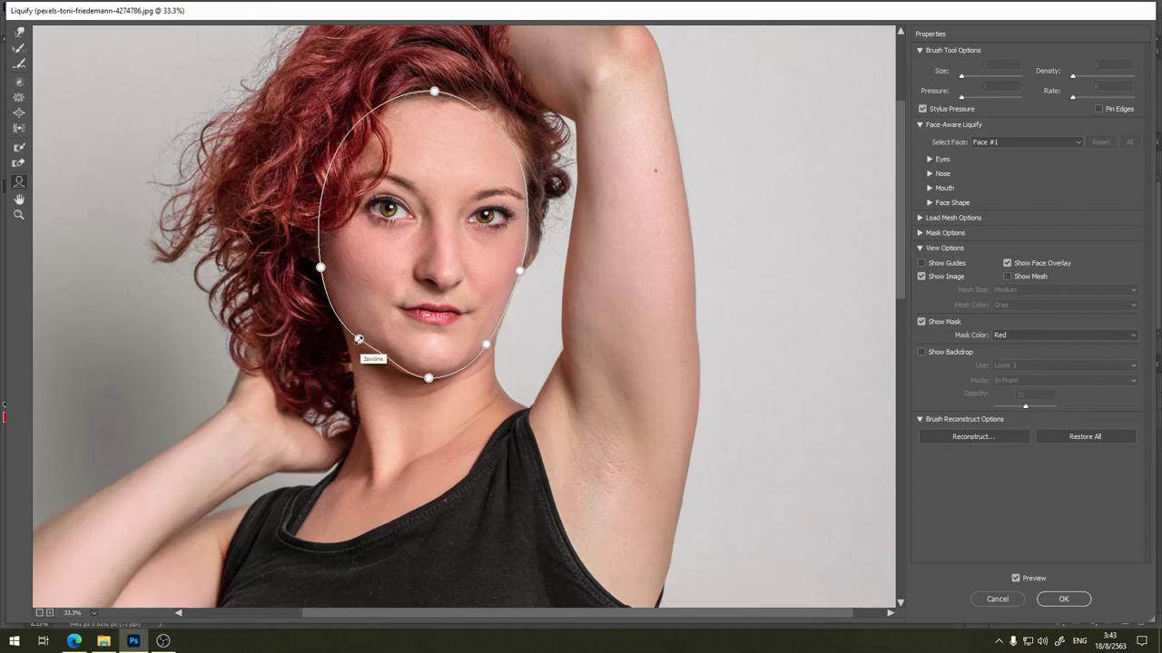
Set Jawline -10, Face Width -33, Chin Height 54, Smile 62, Mouth Width 43, Nose Width -48, Eye Height -68.
{"action": "left_click_drag", "start_coordinate": [358, 339], "coordinate": [357, 347]}
{"action": "left_click_drag", "start_coordinate": [321, 267], "coordinate": [332, 270]}
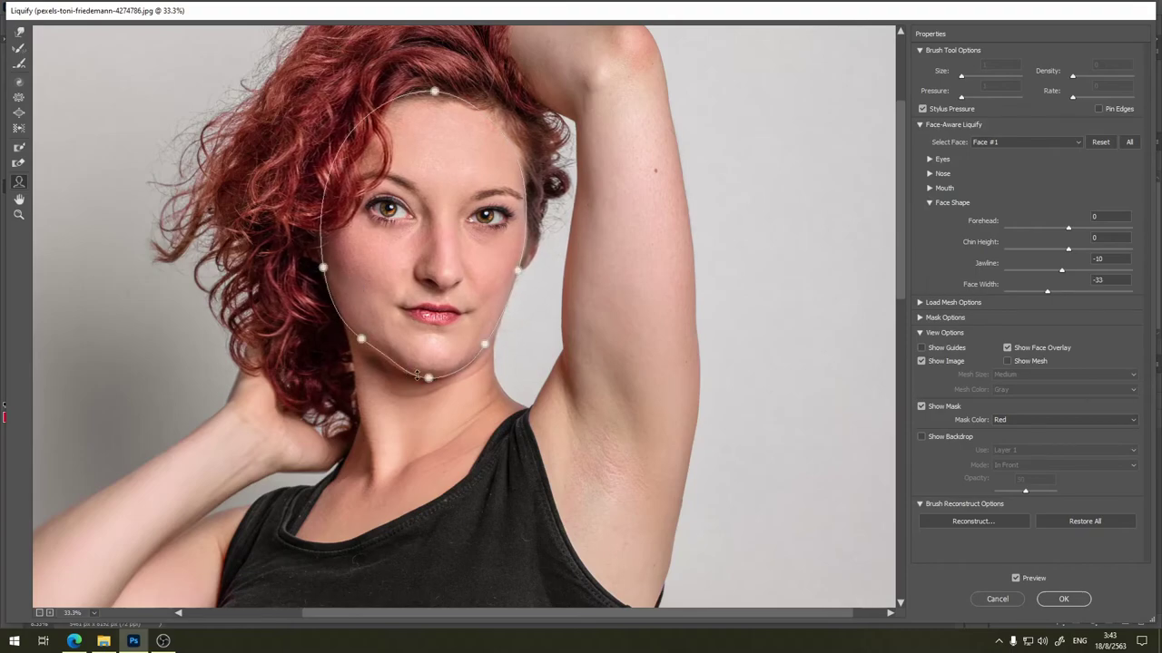
{"action": "left_click_drag", "start_coordinate": [424, 374], "coordinate": [426, 372]}
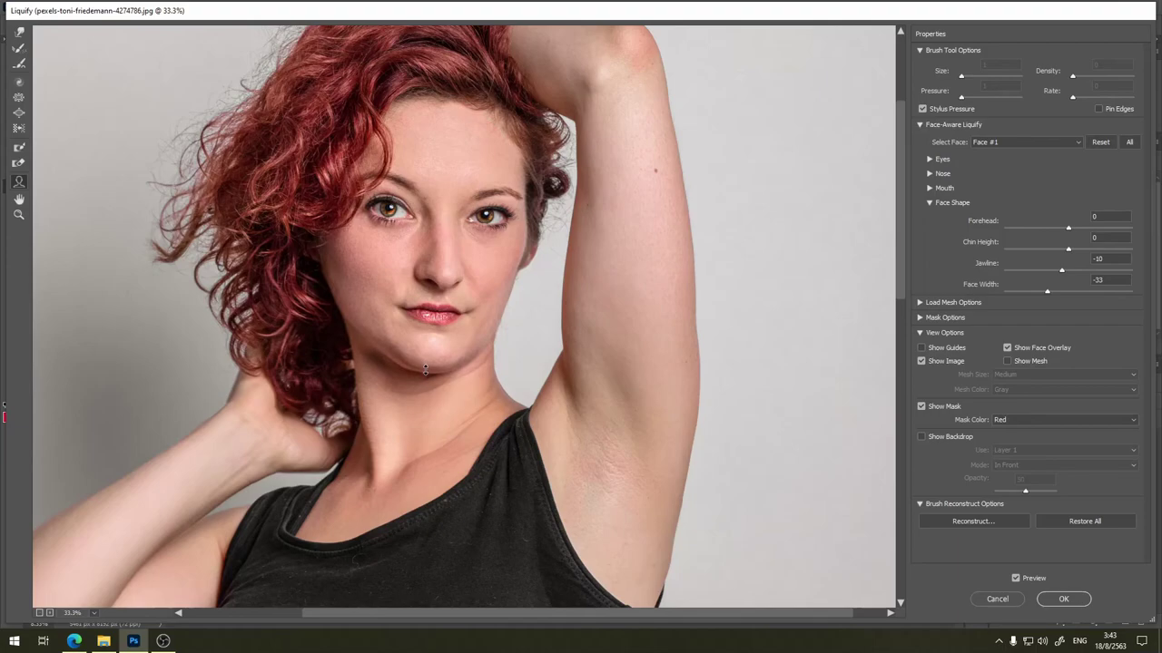
{"action": "left_click_drag", "start_coordinate": [425, 370], "coordinate": [425, 386]}
{"action": "left_click_drag", "start_coordinate": [393, 300], "coordinate": [393, 292]}
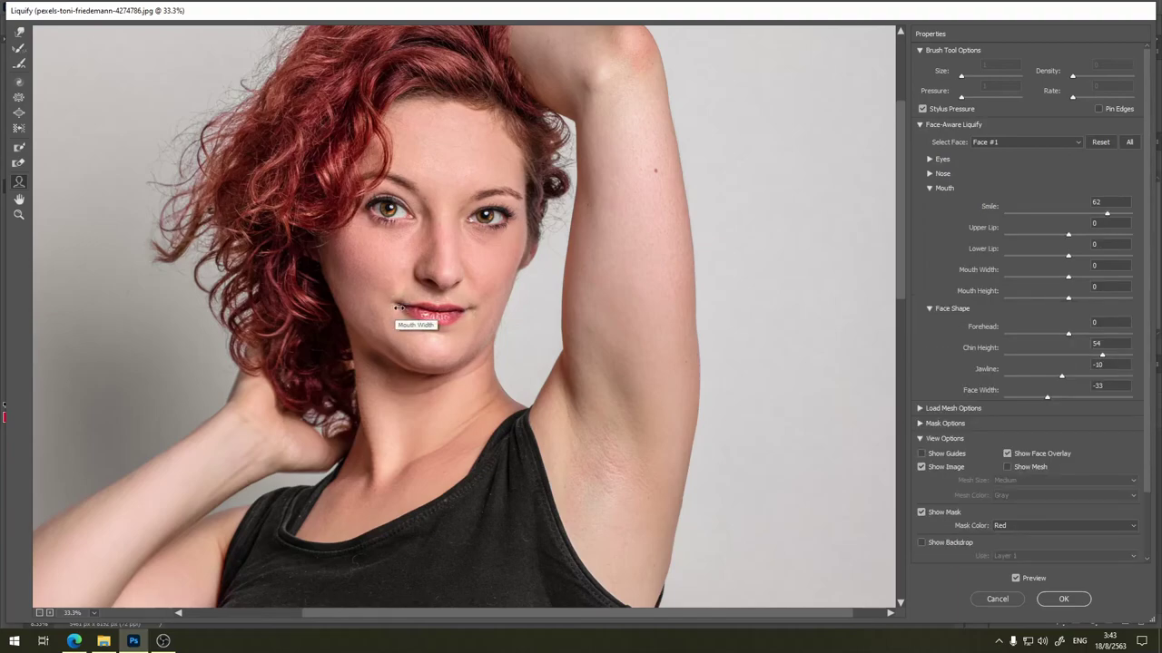
{"action": "left_click_drag", "start_coordinate": [394, 306], "coordinate": [402, 309]}
{"action": "left_click_drag", "start_coordinate": [412, 277], "coordinate": [420, 280]}
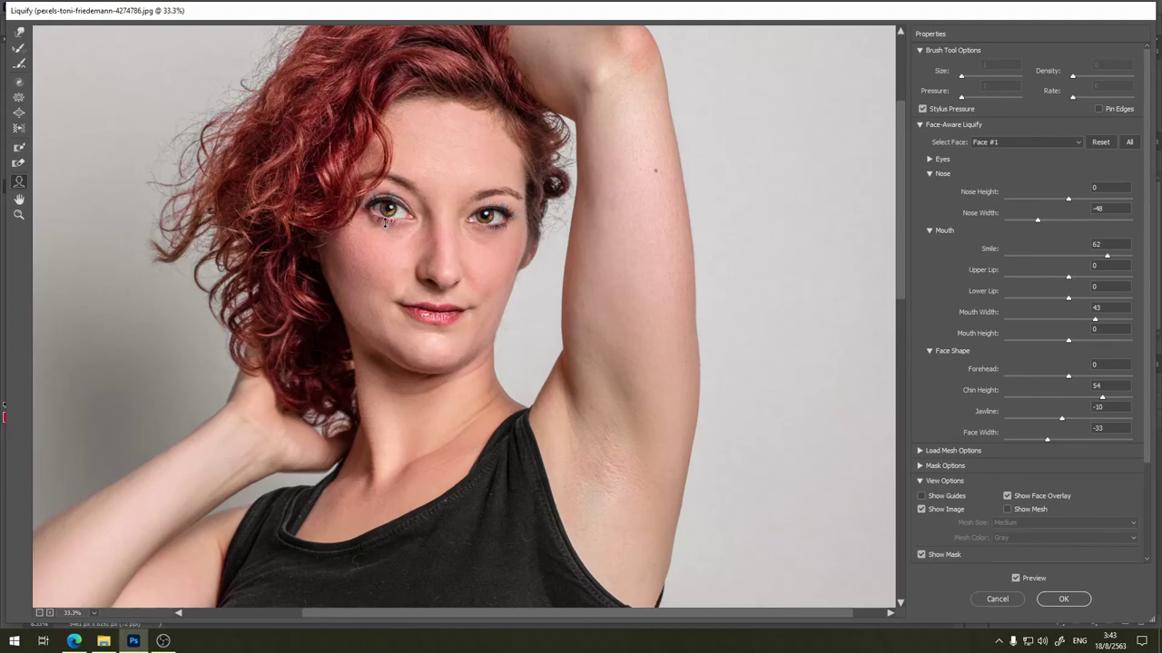
{"action": "mouse_move", "coordinate": [387, 211]}
{"action": "left_click_drag", "start_coordinate": [387, 210], "coordinate": [387, 224]}
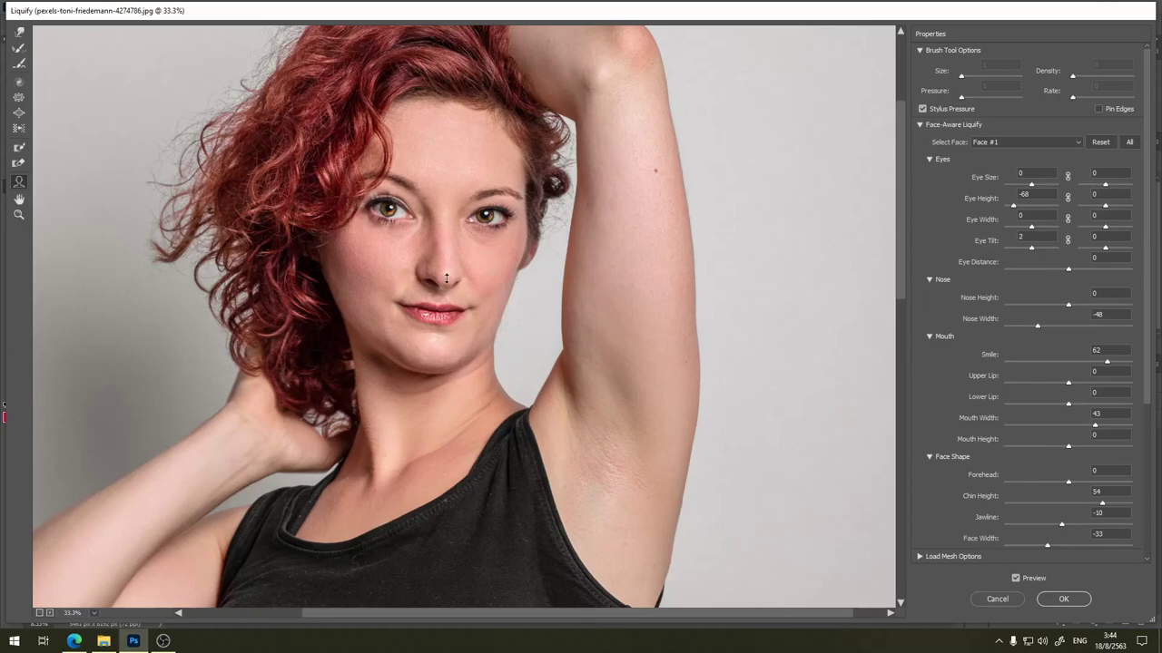
Tilt the left eye, change its height, and shrink the right eye slightly.
{"action": "left_click_drag", "start_coordinate": [373, 194], "coordinate": [390, 192]}
{"action": "left_click_drag", "start_coordinate": [390, 205], "coordinate": [390, 218]}
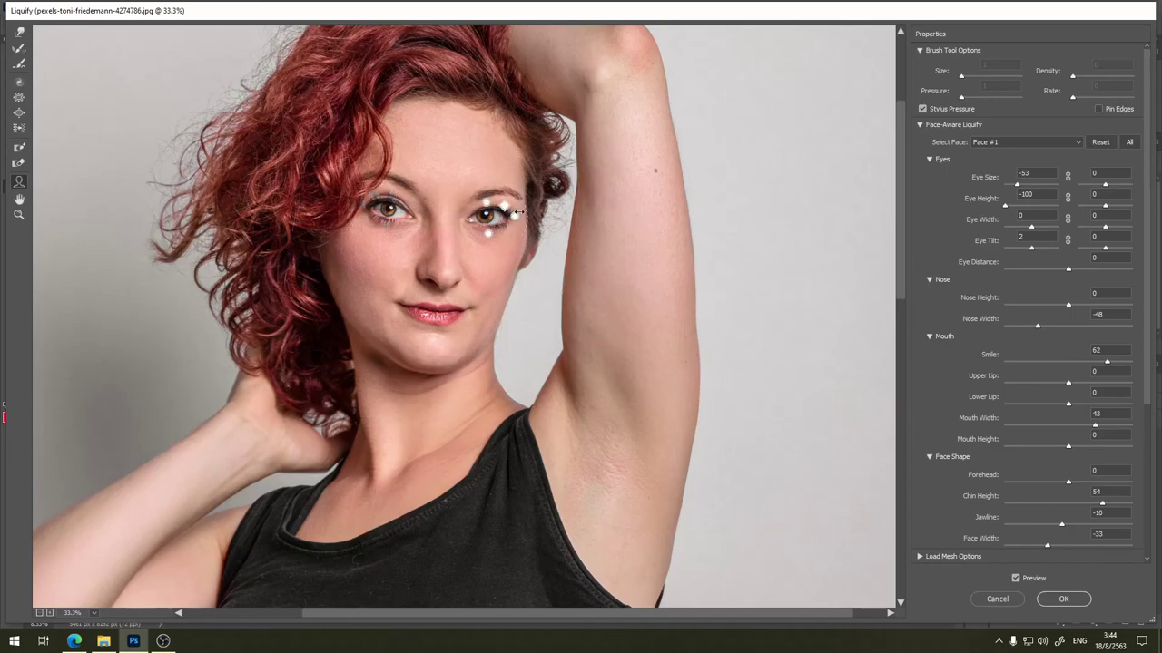
{"action": "mouse_move", "coordinate": [487, 218]}
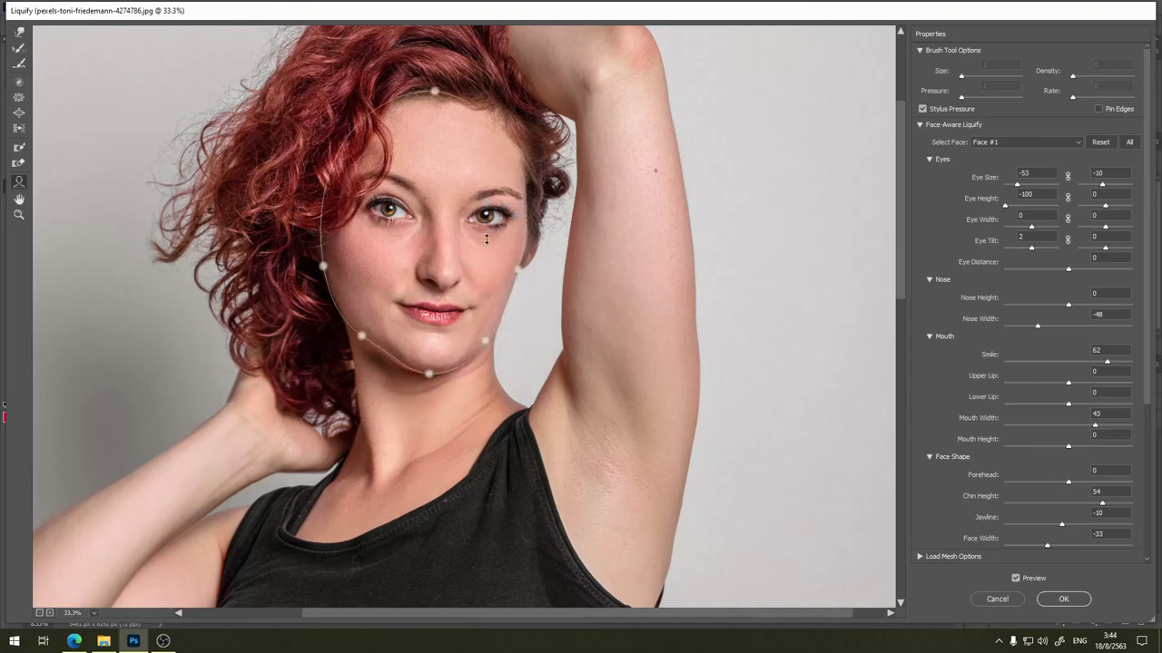
{"action": "left_click_drag", "start_coordinate": [491, 232], "coordinate": [489, 238]}
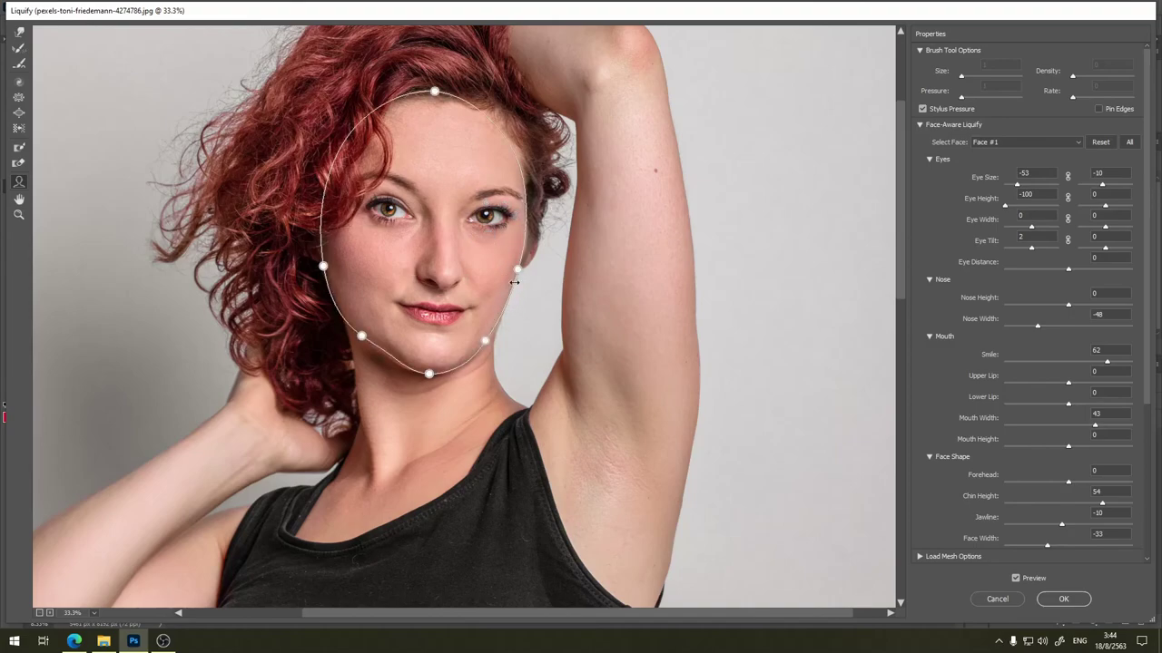
Narrow the face further and ease the Jawline slider to -8.
{"action": "left_click_drag", "start_coordinate": [517, 268], "coordinate": [504, 270]}
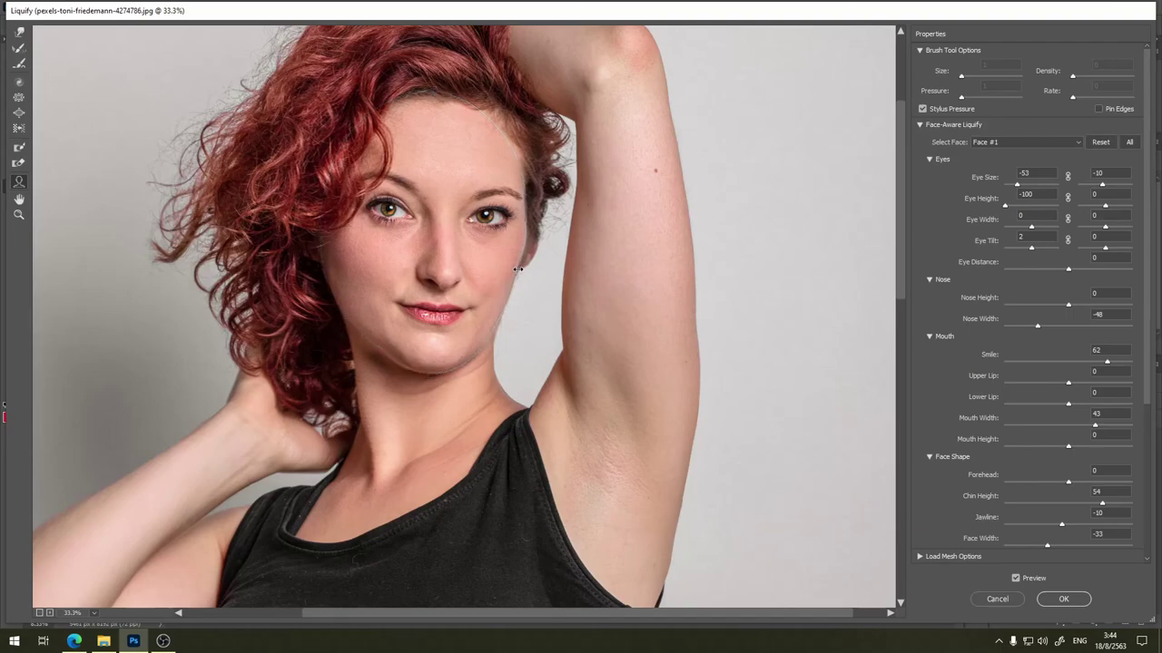
{"action": "left_click_drag", "start_coordinate": [341, 273], "coordinate": [358, 274]}
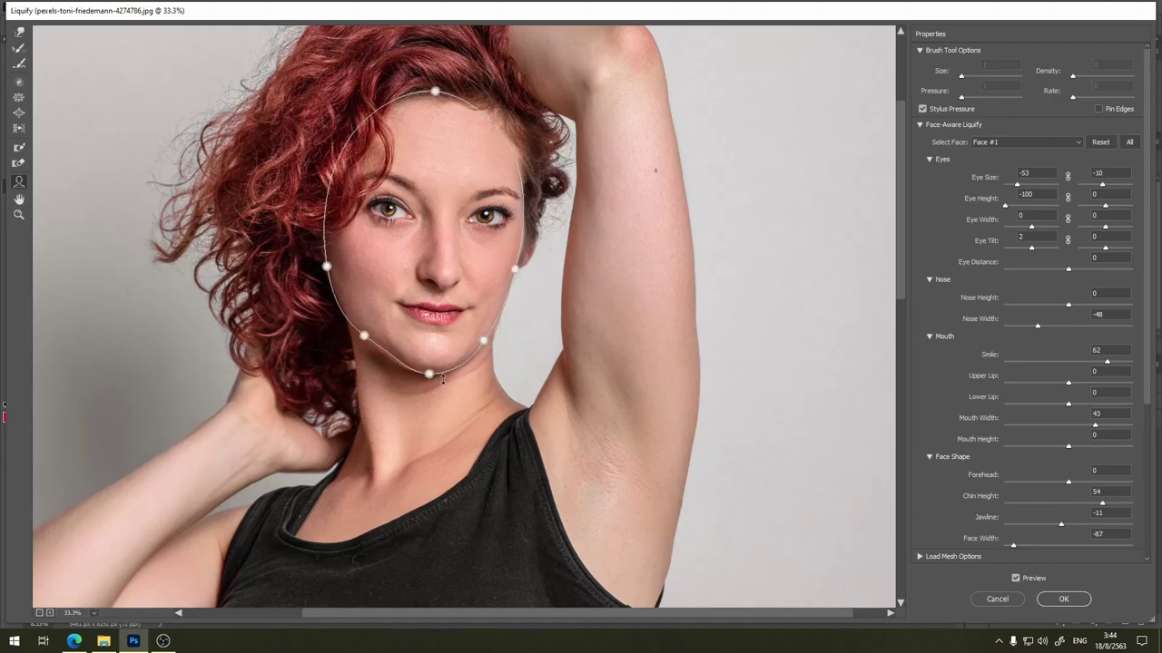
{"action": "left_click_drag", "start_coordinate": [431, 368], "coordinate": [430, 378]}
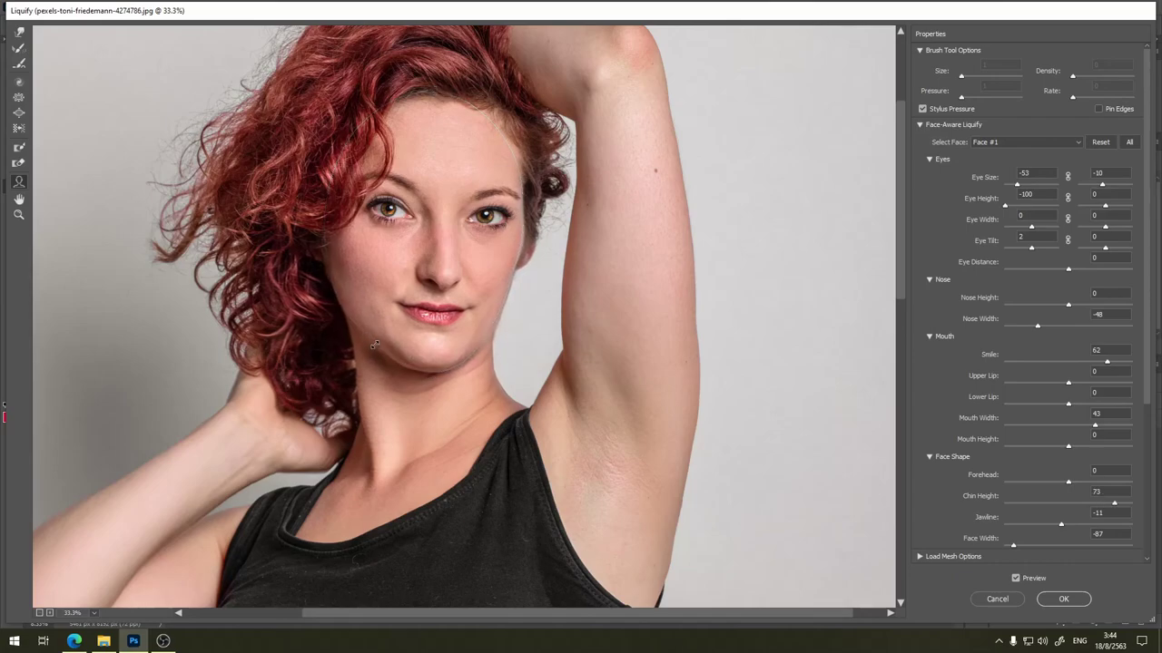
{"action": "left_click_drag", "start_coordinate": [375, 345], "coordinate": [371, 346]}
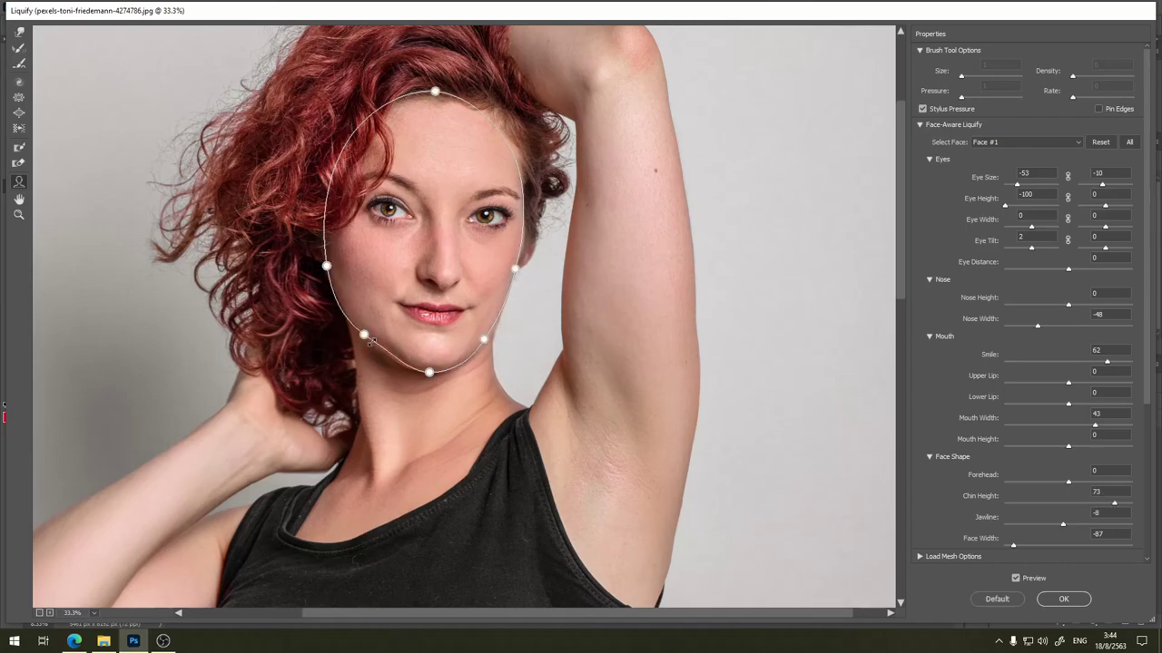
{"action": "key", "text": "ctrl+minus"}
{"action": "key", "text": "ctrl+minus"}
{"action": "key", "text": "ctrl+minus"}
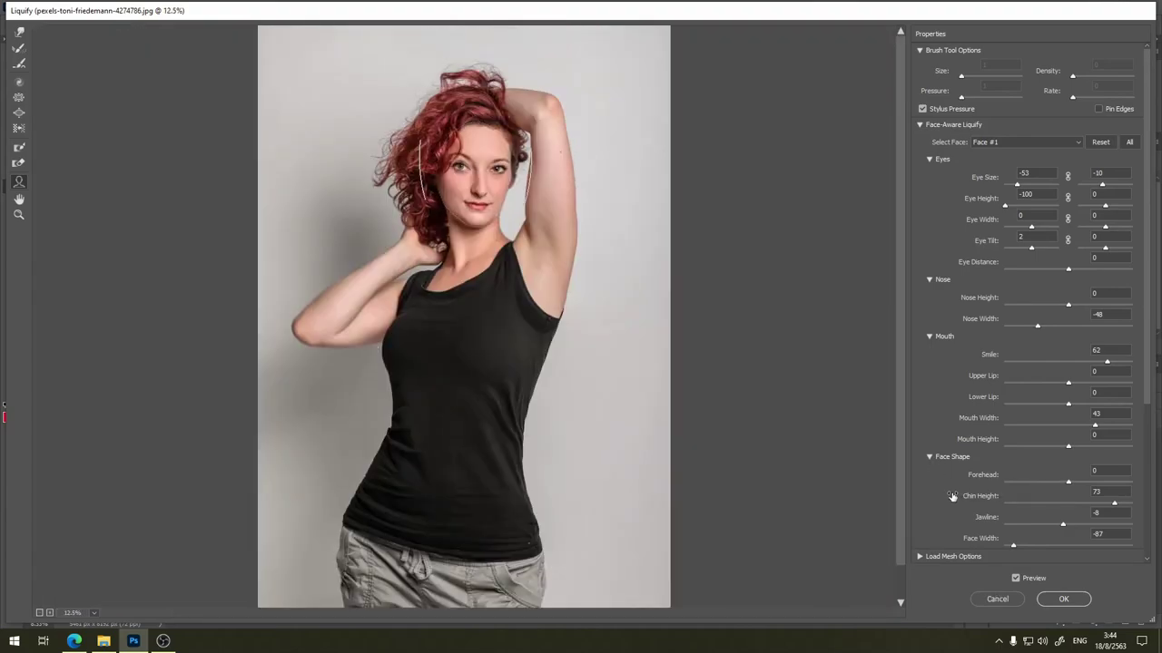
{"action": "left_click", "coordinate": [1017, 578]}
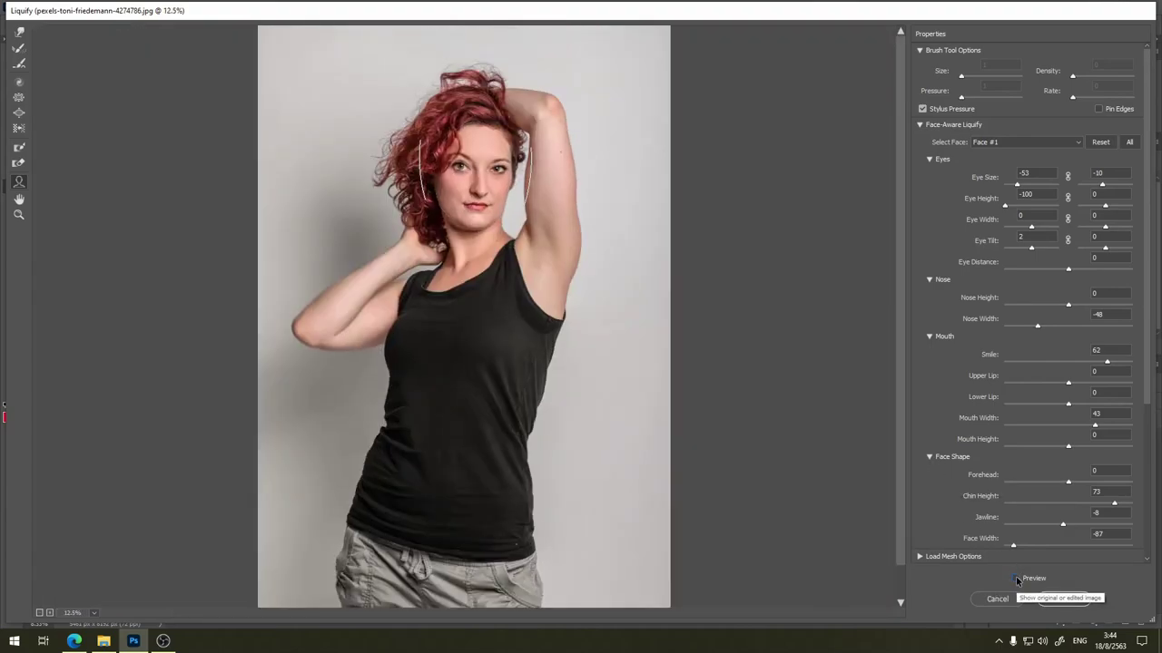
{"action": "left_click", "coordinate": [1016, 578]}
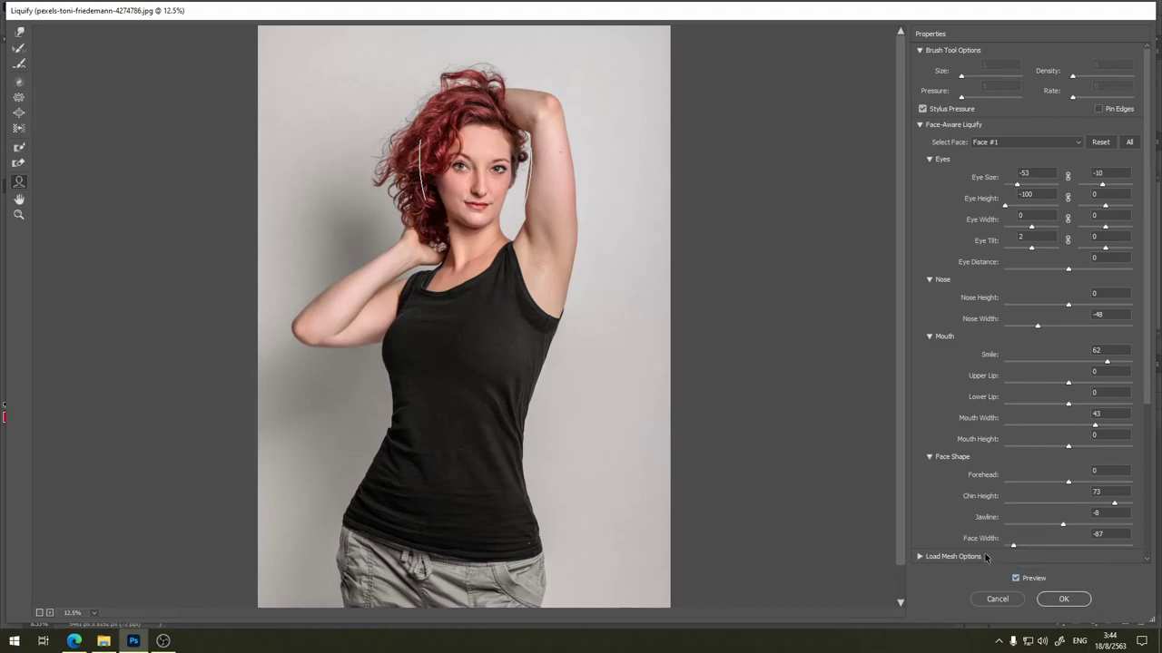
{"action": "left_click", "coordinate": [1017, 579]}
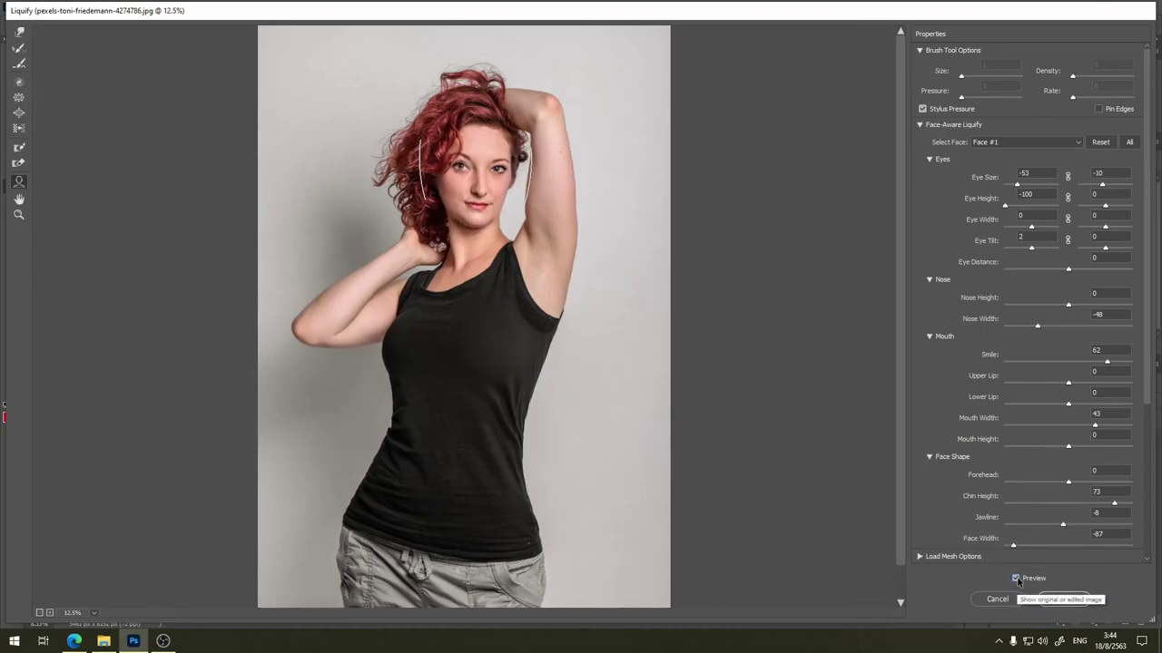
{"action": "left_click", "coordinate": [1018, 579]}
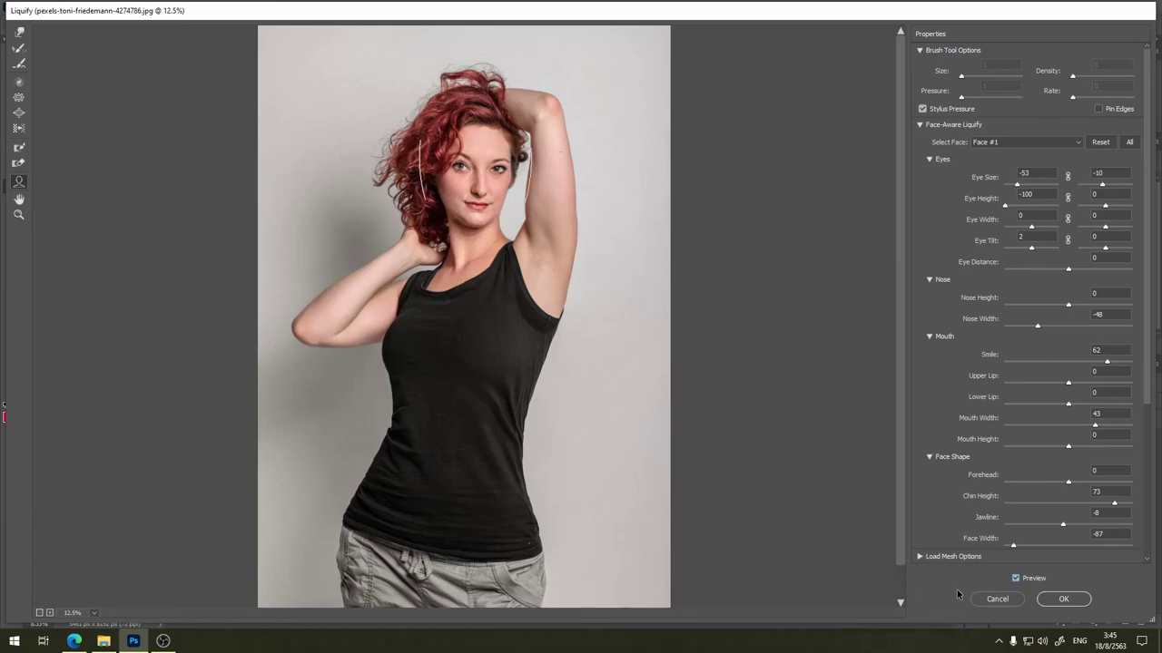
{"action": "key", "text": "ctrl+plus"}
{"action": "key", "text": "ctrl+plus"}
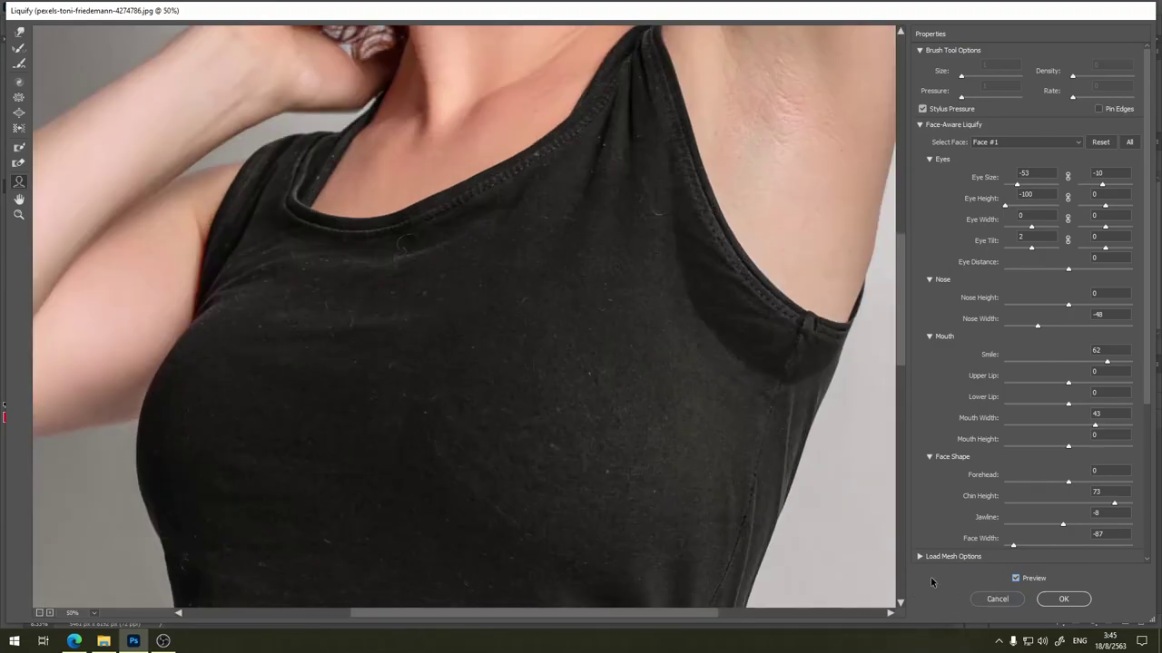
{"action": "right_click", "coordinate": [577, 115]}
{"action": "left_click_drag", "start_coordinate": [571, 109], "coordinate": [564, 163]}
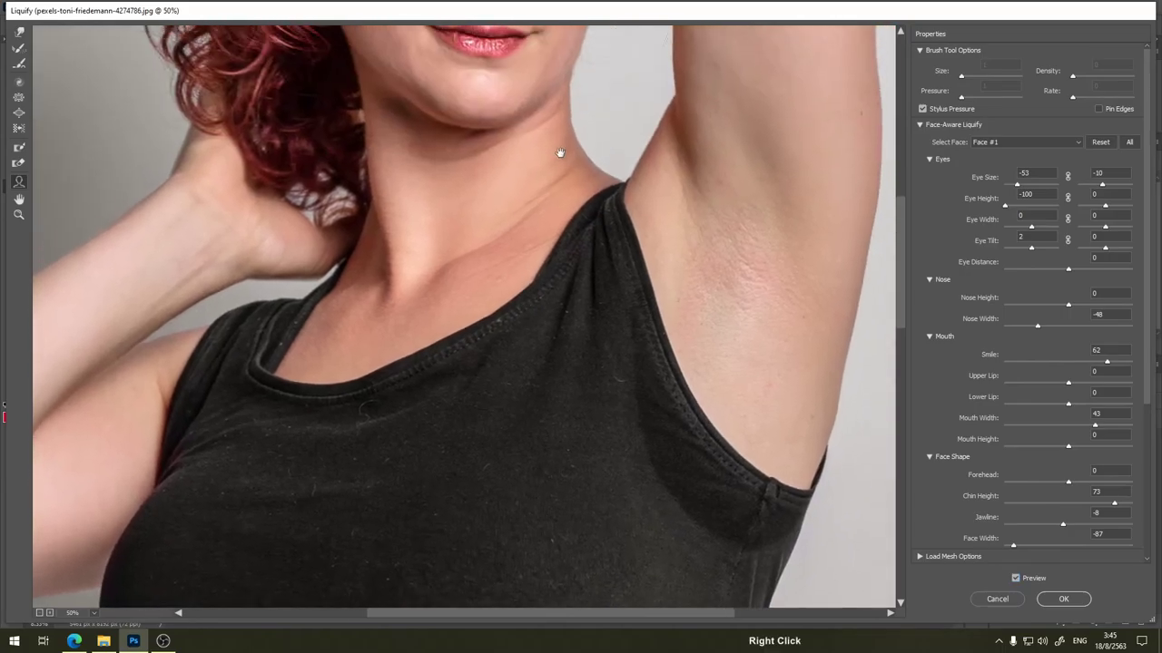
{"action": "left_click", "coordinate": [1016, 578]}
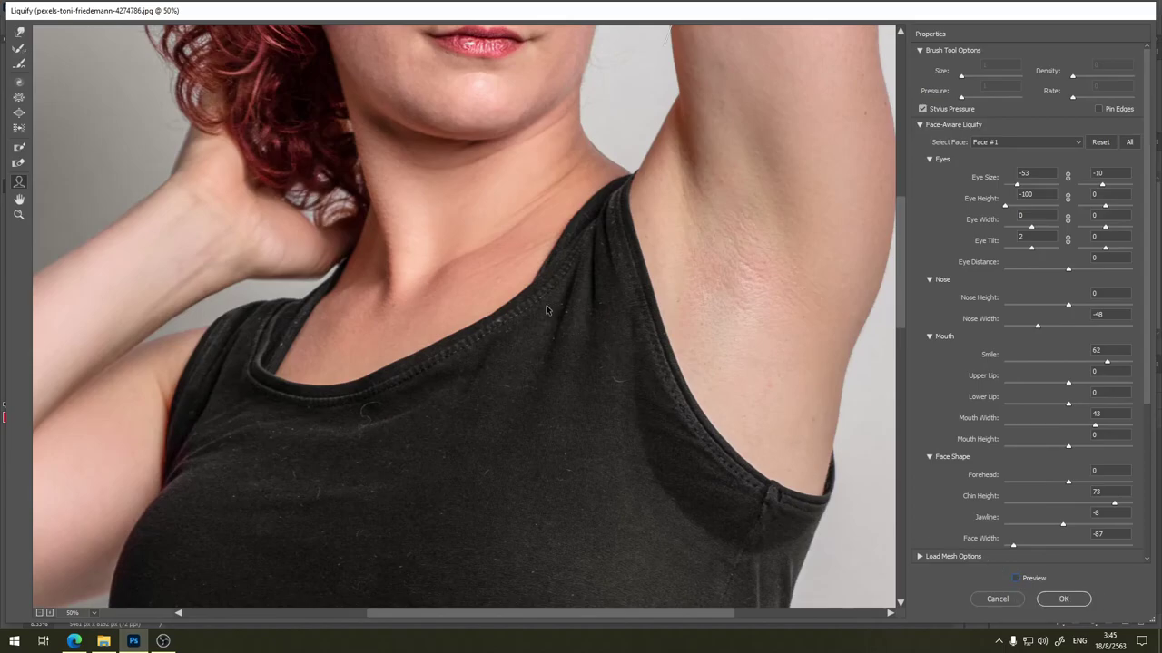
{"action": "key", "text": "p"}
{"action": "key", "text": "p"}
{"action": "key", "text": "p"}
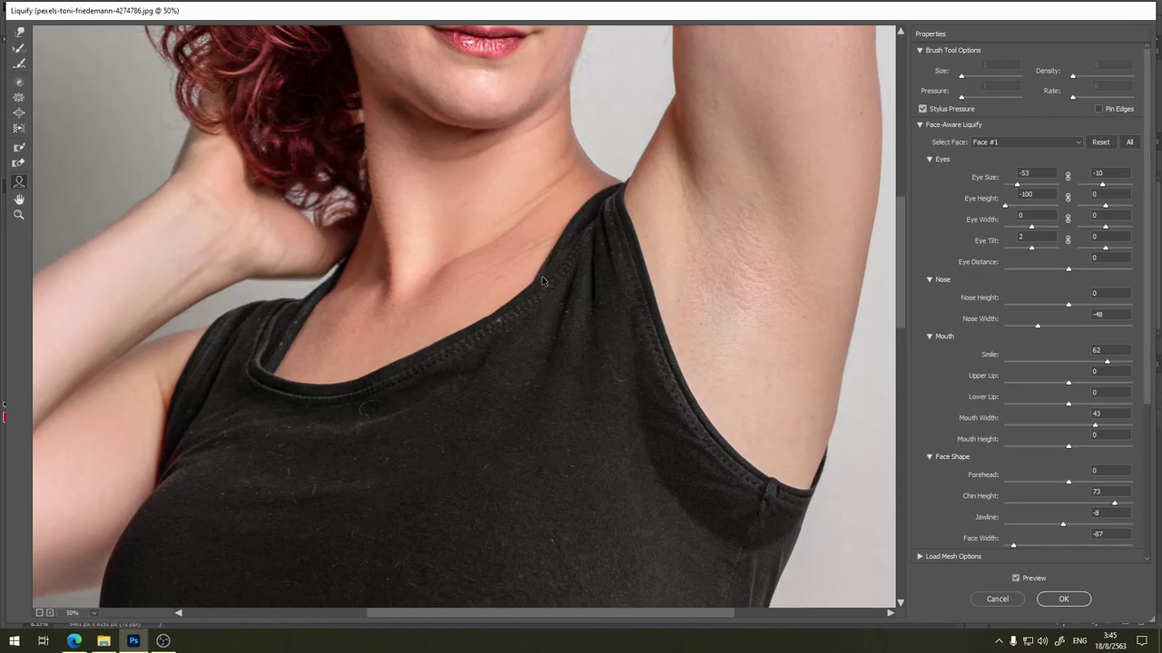
{"action": "key", "text": "p"}
{"action": "right_click", "coordinate": [546, 276]}
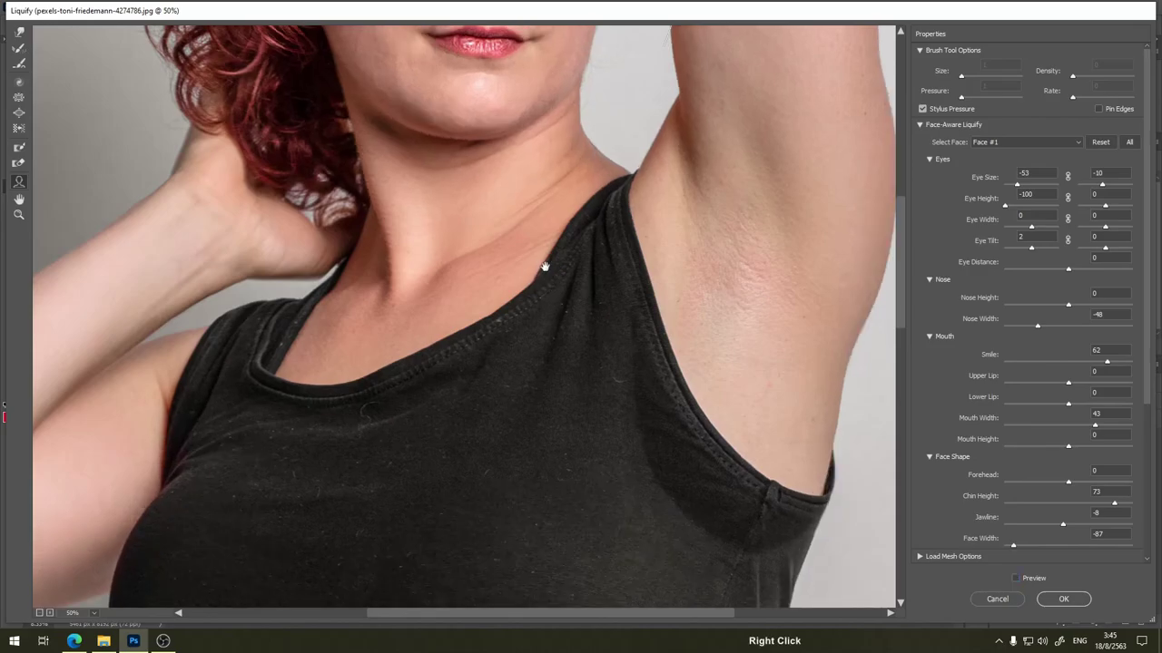
{"action": "mouse_move", "coordinate": [544, 267]}
{"action": "left_mouse_down"}
{"action": "mouse_move", "coordinate": [583, 368]}
{"action": "mouse_move", "coordinate": [587, 414]}
{"action": "left_mouse_up"}
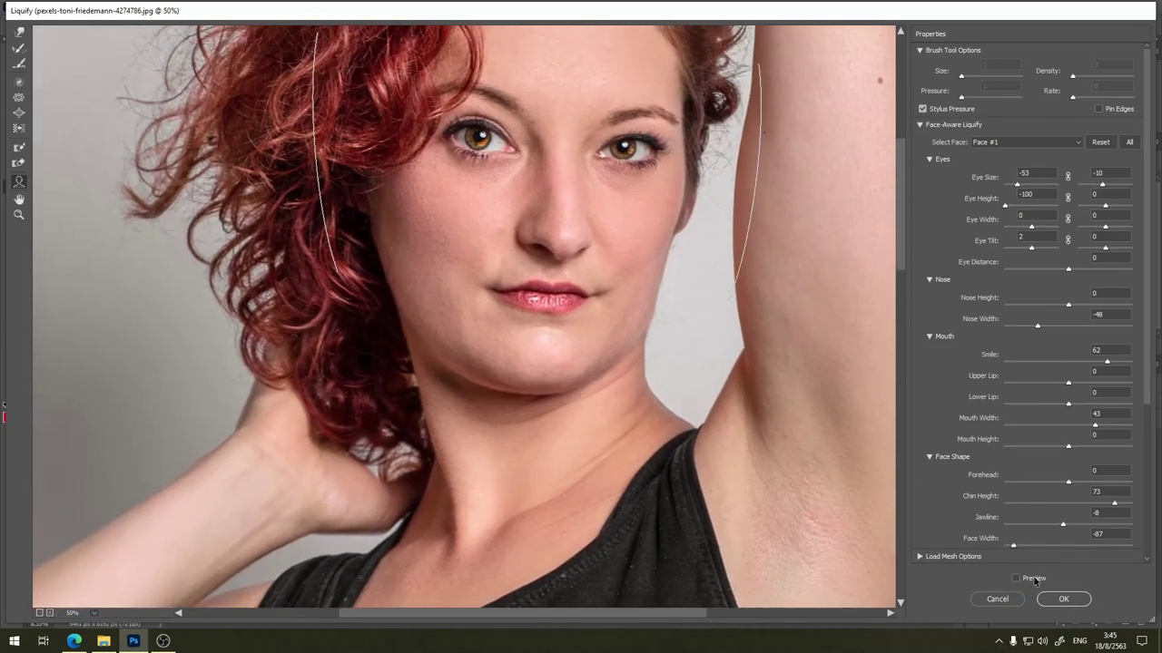
{"action": "left_click", "coordinate": [1015, 578]}
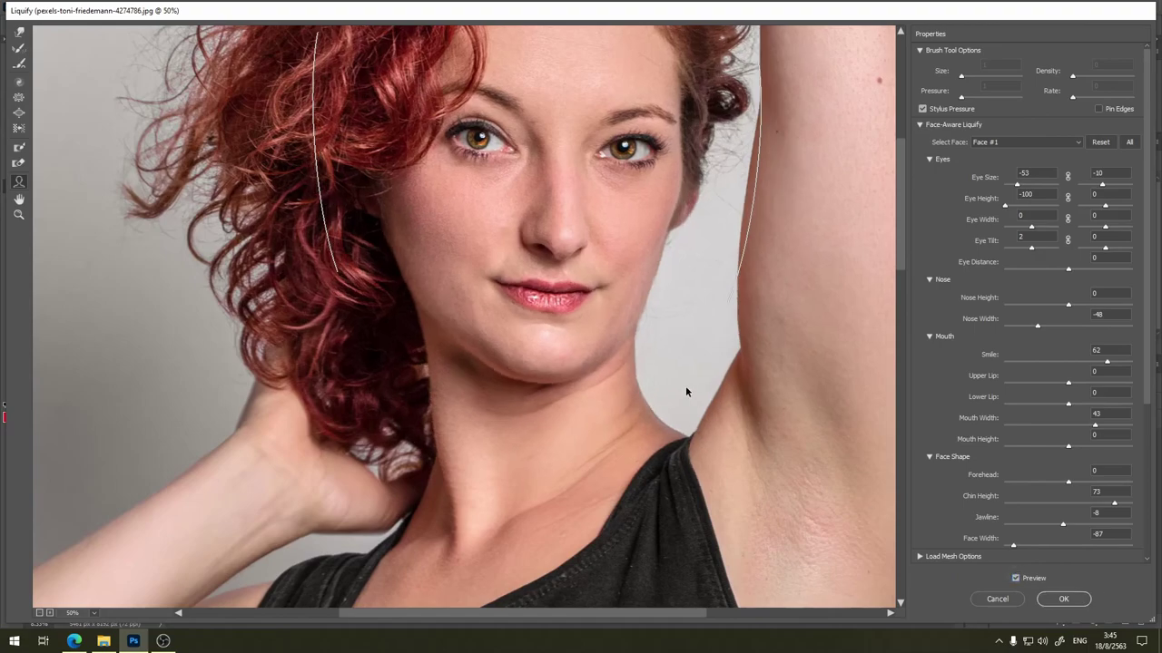
{"action": "right_click", "coordinate": [669, 397]}
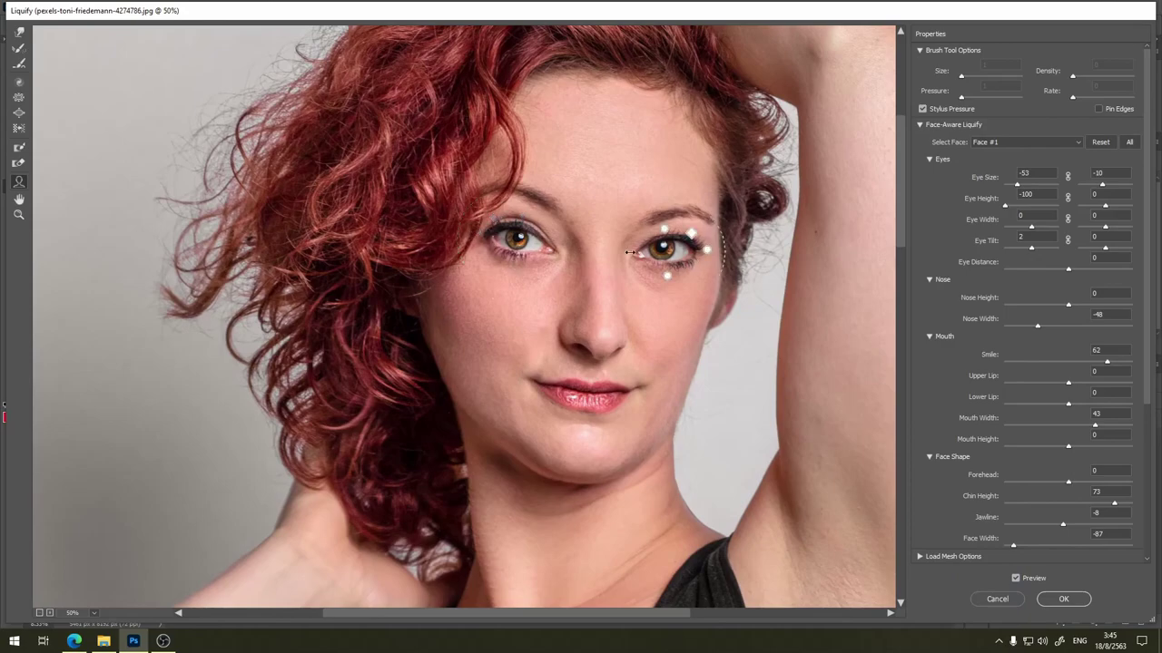
Narrow the left eye to Eye Width -27 and tilt it to Eye Tilt -11.
{"action": "mouse_move", "coordinate": [514, 239]}
{"action": "left_click_drag", "start_coordinate": [547, 250], "coordinate": [542, 251]}
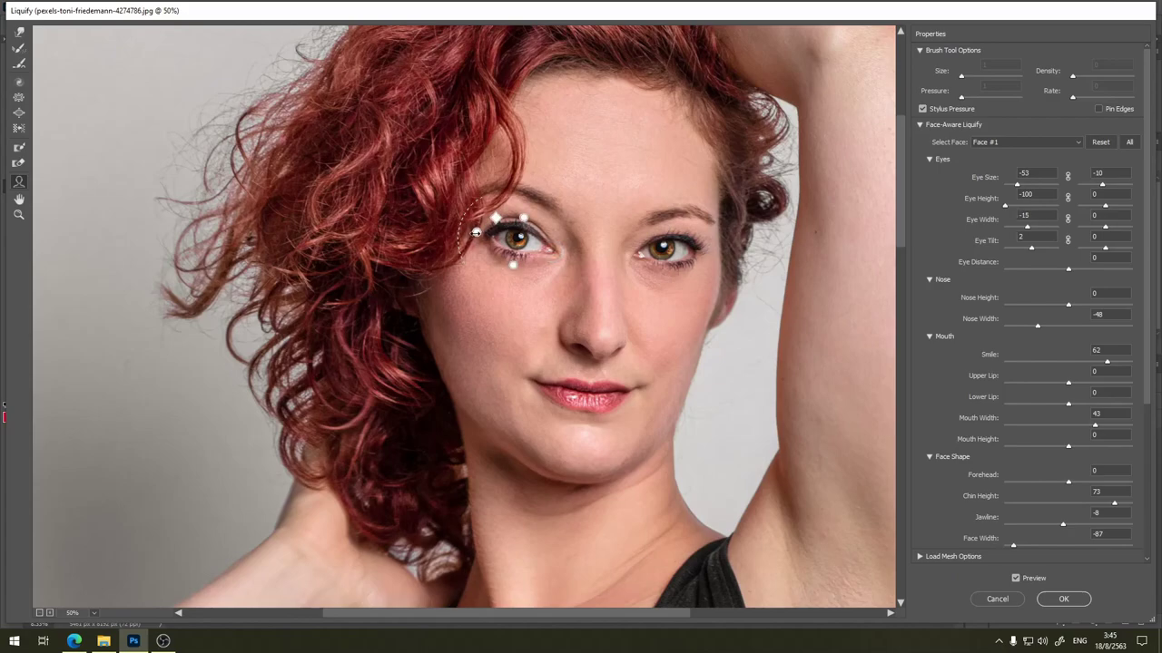
{"action": "left_click_drag", "start_coordinate": [476, 233], "coordinate": [484, 234]}
{"action": "left_click_drag", "start_coordinate": [459, 232], "coordinate": [460, 235]}
{"action": "scroll", "coordinate": [458, 232], "scroll_direction": "down", "scroll_amount": 2, "text": "alt"}
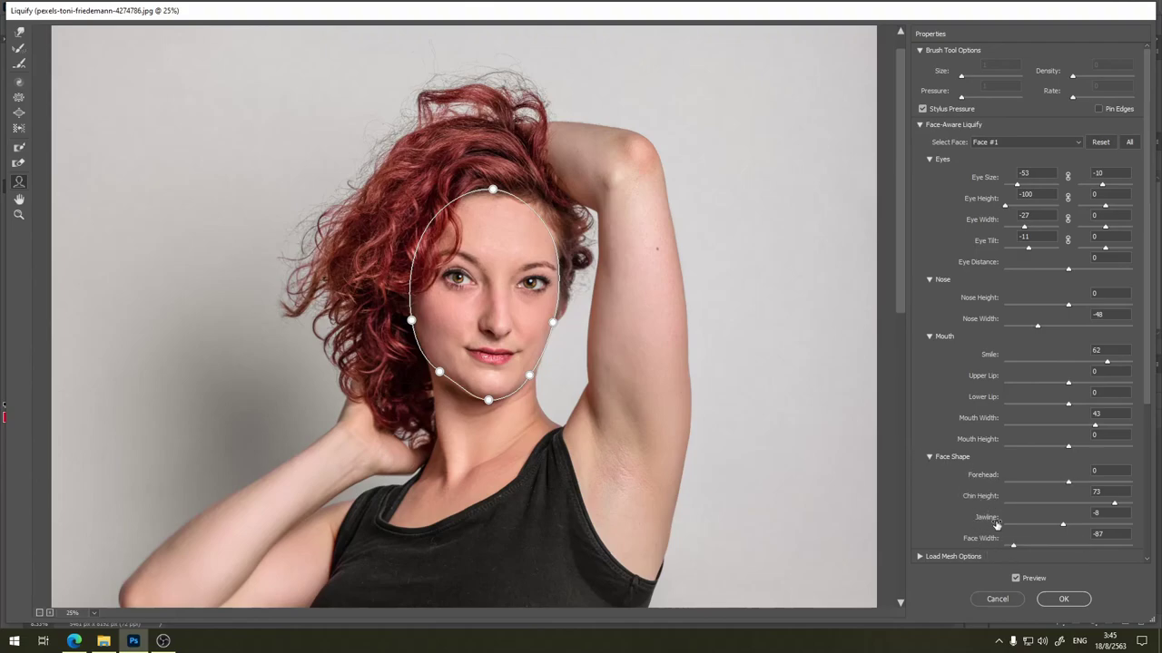
{"action": "scroll", "coordinate": [996, 525], "scroll_direction": "down", "scroll_amount": 2, "text": "alt"}
{"action": "scroll", "coordinate": [997, 524], "scroll_direction": "down", "scroll_amount": 1, "text": "alt"}
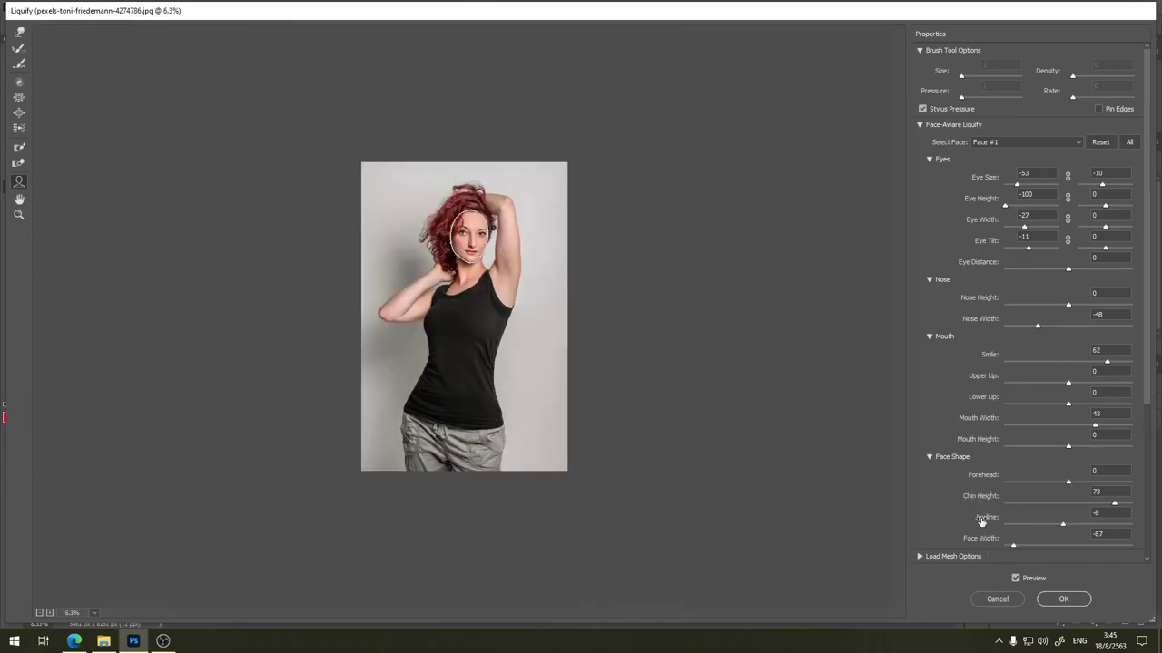
Apply the Liquify reshaping and hide the red outline Layer 1.
{"action": "left_click", "coordinate": [1069, 599]}
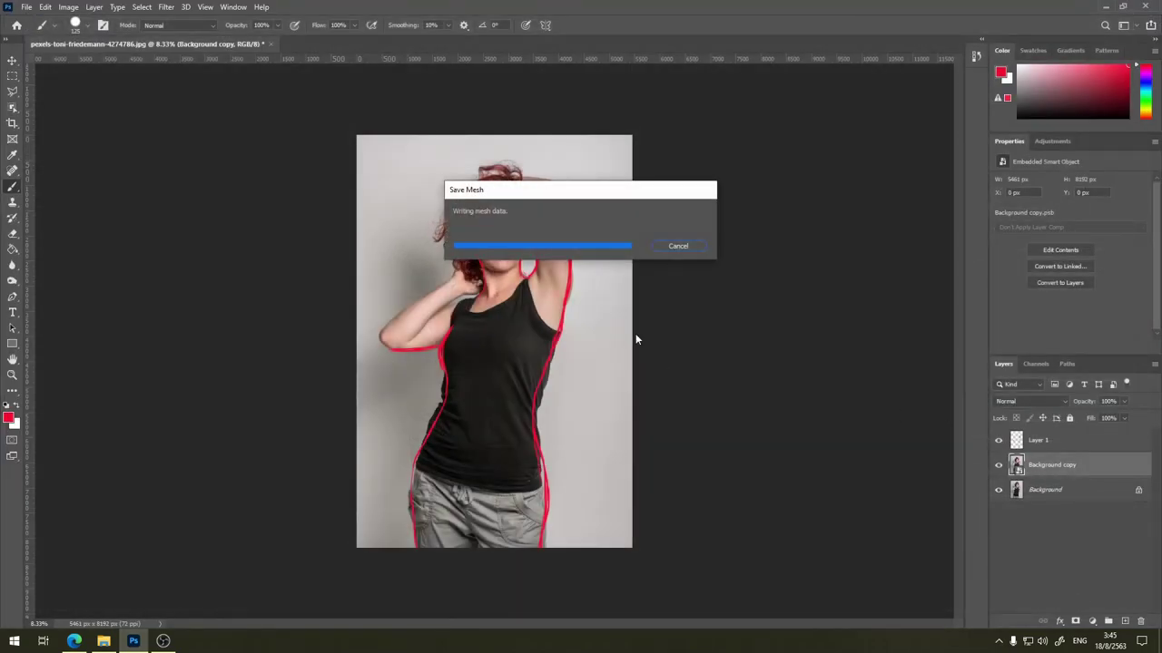
{"action": "left_click", "coordinate": [999, 440]}
{"action": "key", "text": "ctrl+plus"}
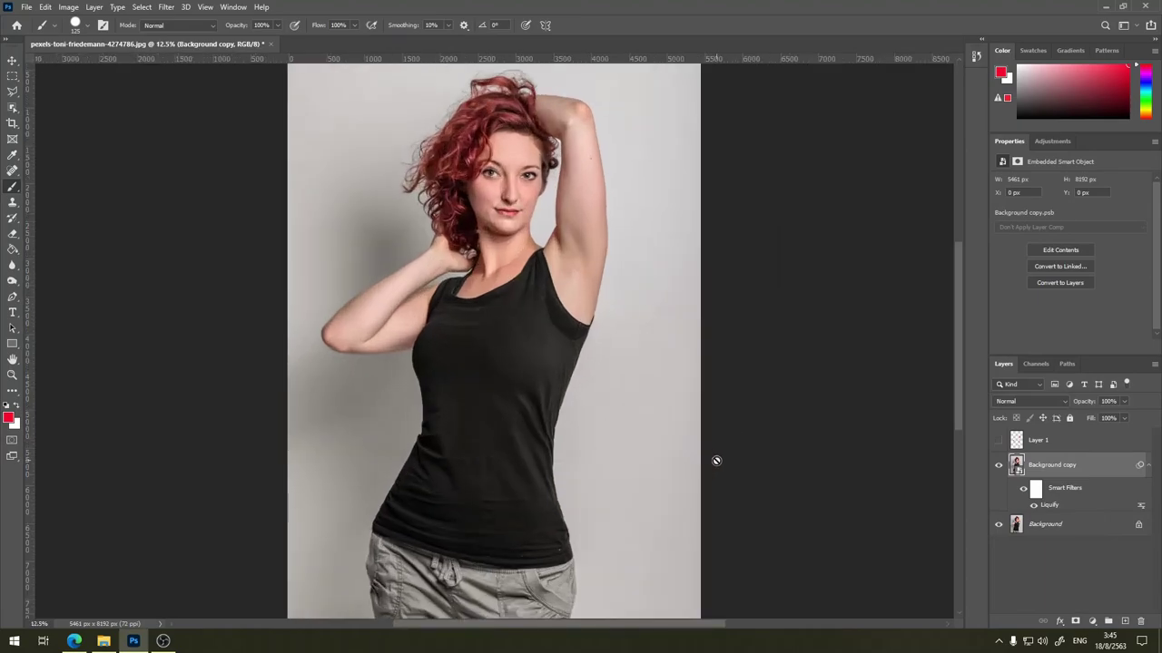
Toggle the Background copy layer's visibility repeatedly to compare reshaped and original.
{"action": "left_click", "coordinate": [998, 466]}
{"action": "left_click", "coordinate": [999, 467]}
{"action": "left_click", "coordinate": [998, 466]}
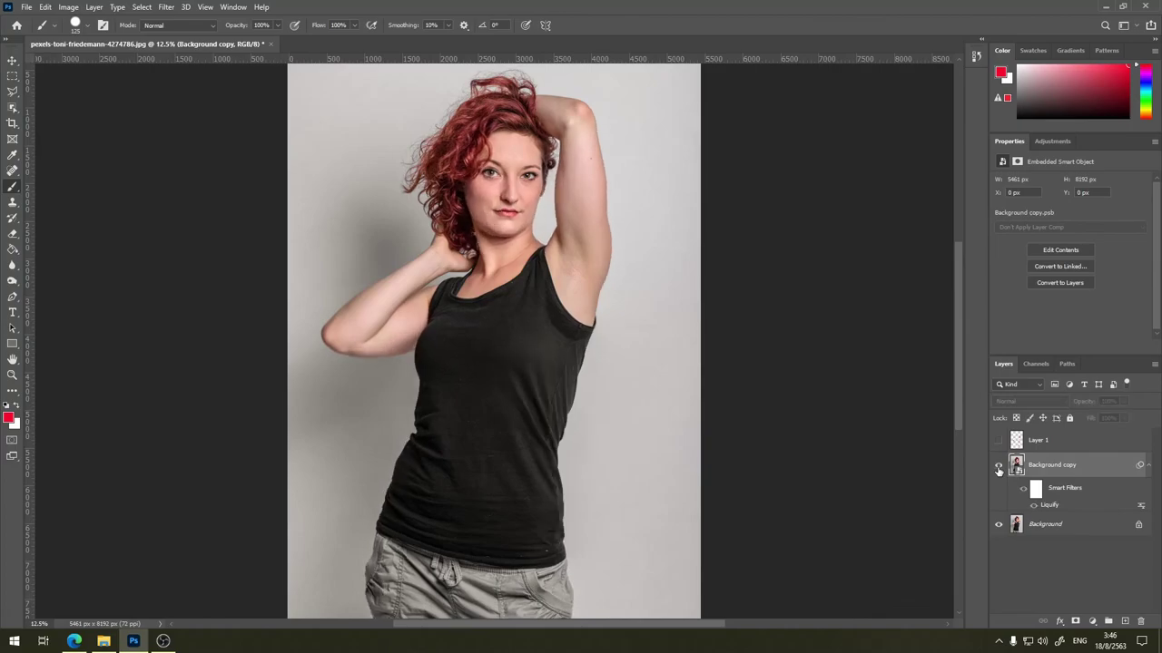
{"action": "left_click", "coordinate": [999, 467]}
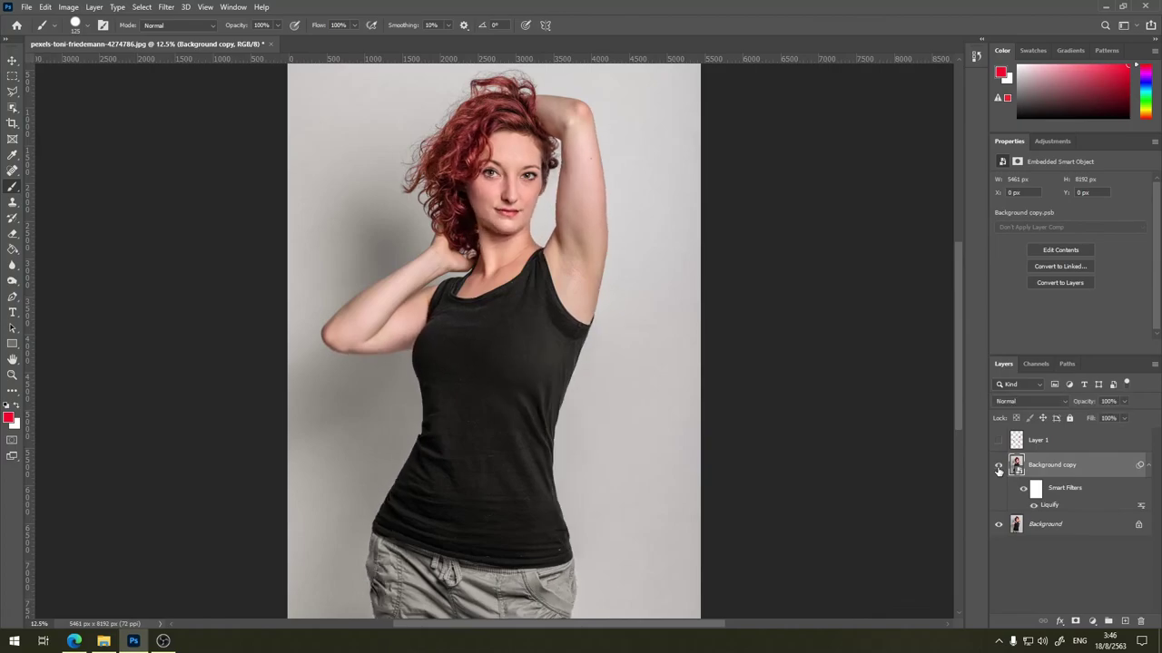
{"action": "left_click", "coordinate": [998, 466]}
{"action": "left_click", "coordinate": [998, 466]}
{"action": "key", "text": "ctrl+minus"}
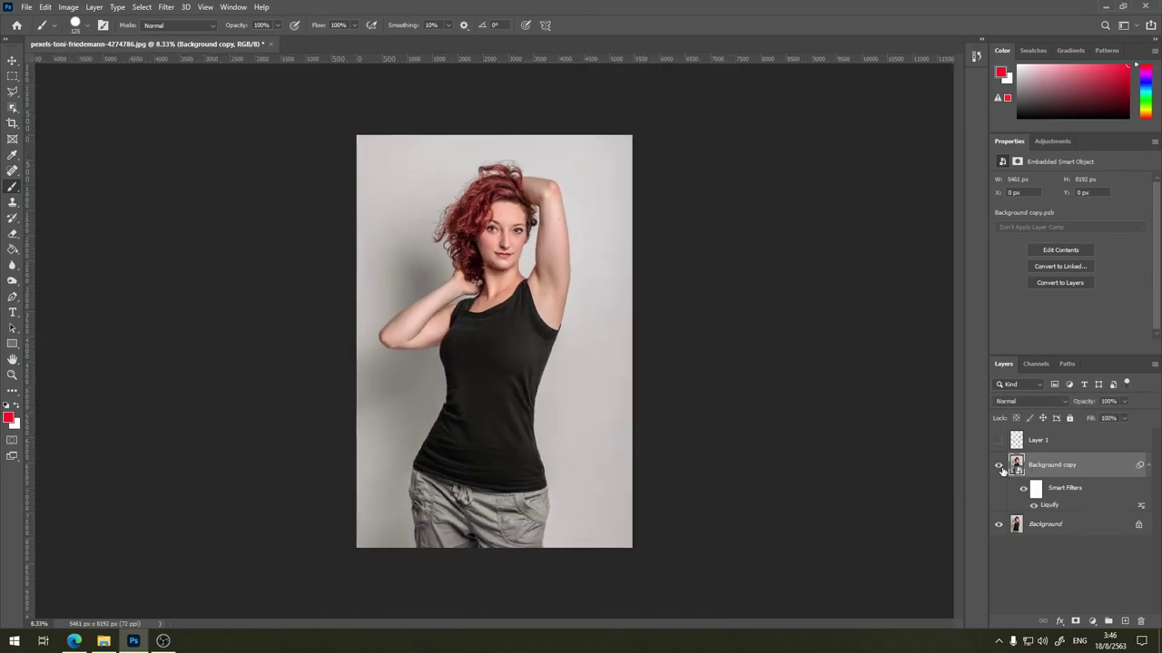
{"action": "left_click", "coordinate": [998, 466]}
{"action": "left_click", "coordinate": [998, 466]}
{"action": "left_click", "coordinate": [998, 465]}
Toggle the Liquify smart filter off and back on, then reopen and close its settings.
{"action": "left_click", "coordinate": [1023, 491]}
{"action": "left_click", "coordinate": [1023, 492]}
{"action": "left_click", "coordinate": [1023, 492]}
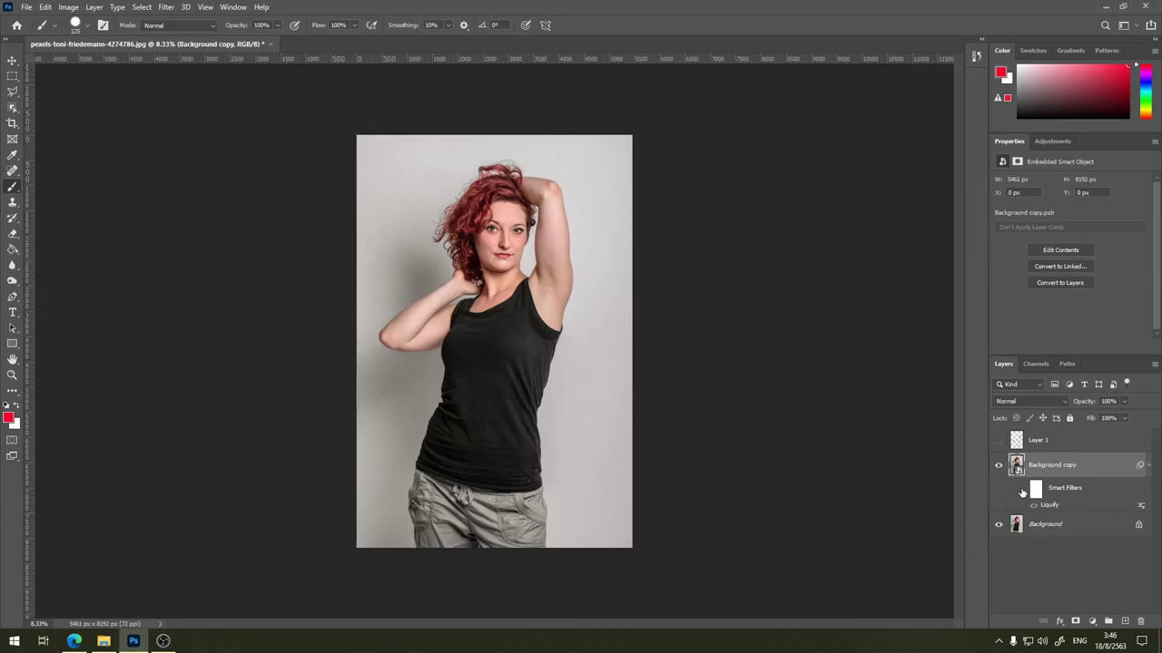
{"action": "left_click", "coordinate": [1024, 491]}
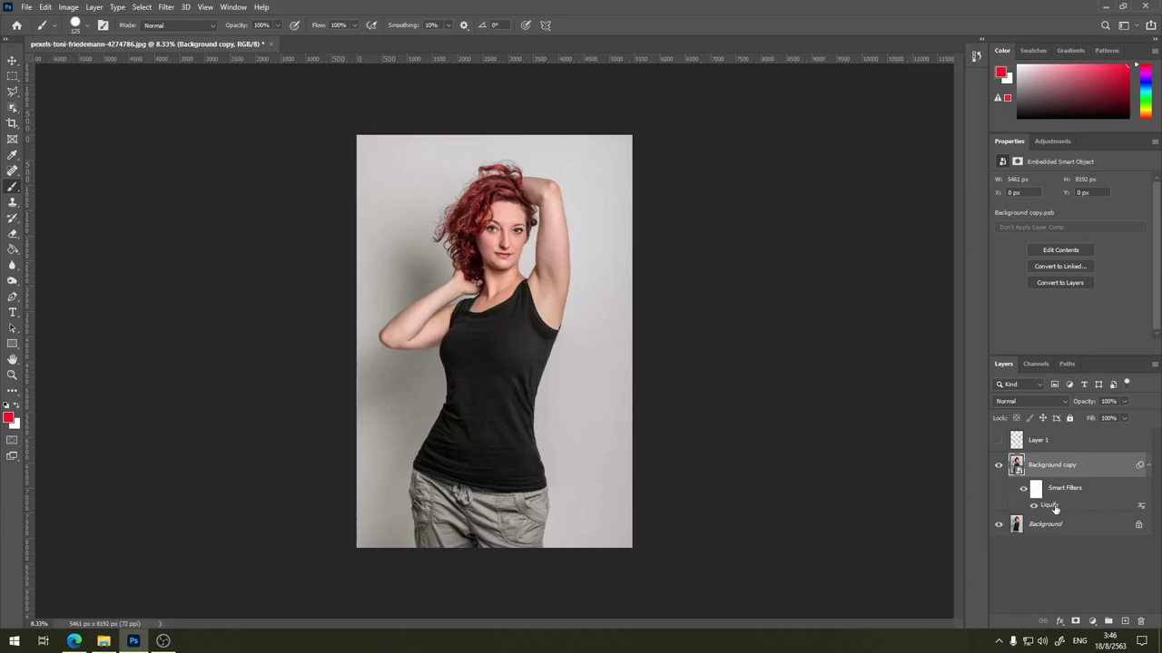
{"action": "double_click", "coordinate": [1054, 505]}
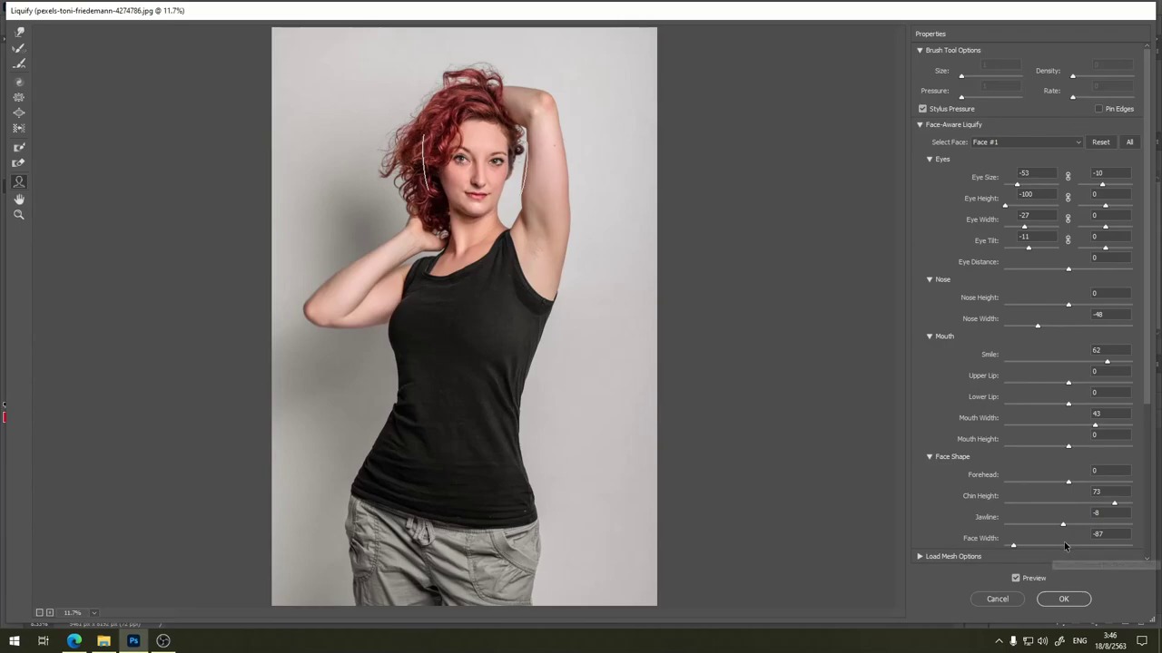
{"action": "left_click", "coordinate": [988, 604]}
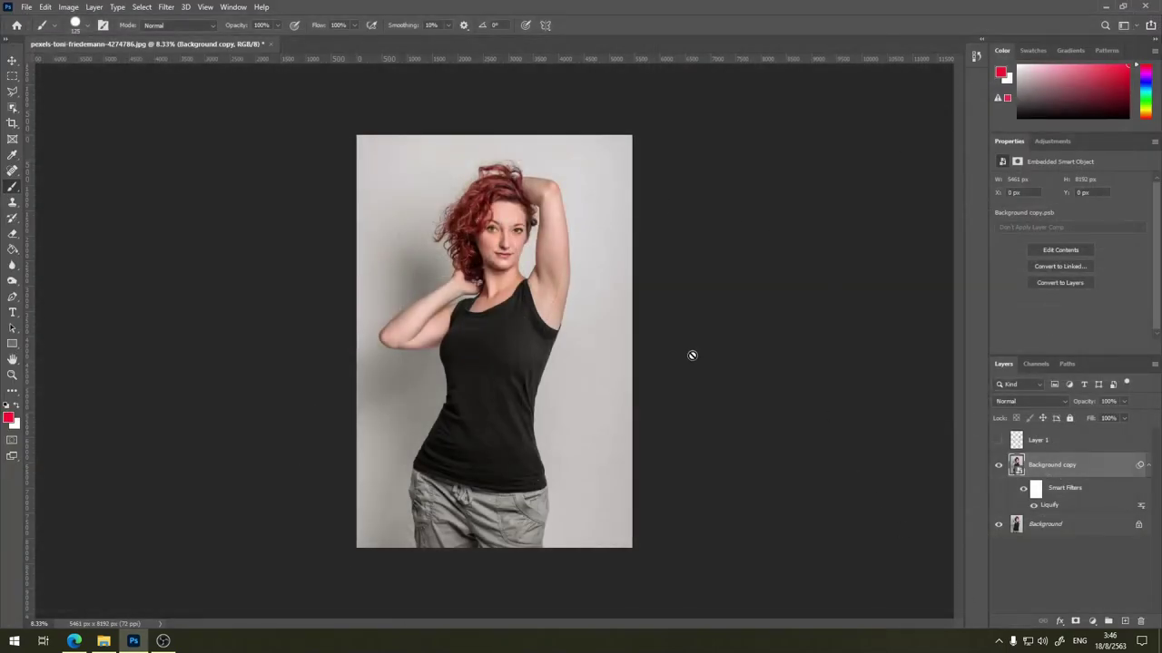